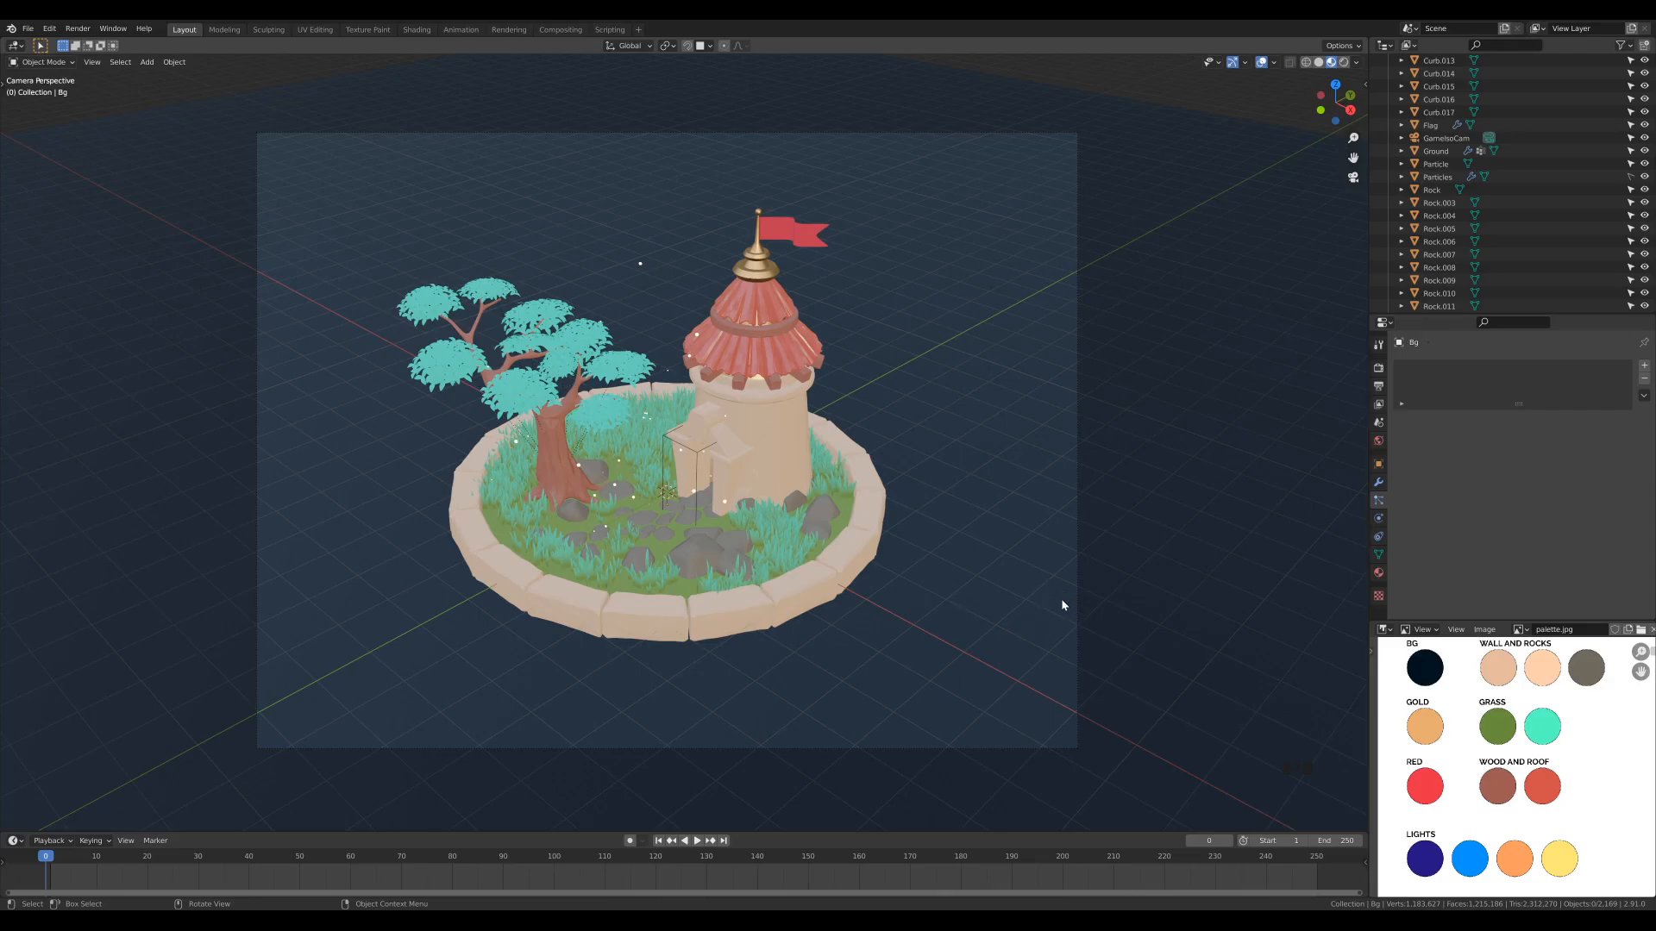
# Enable Ambient Occlusion, Bloom and Screen Space Reflections in the Eevee render settings
pyautogui.click(1065, 532)
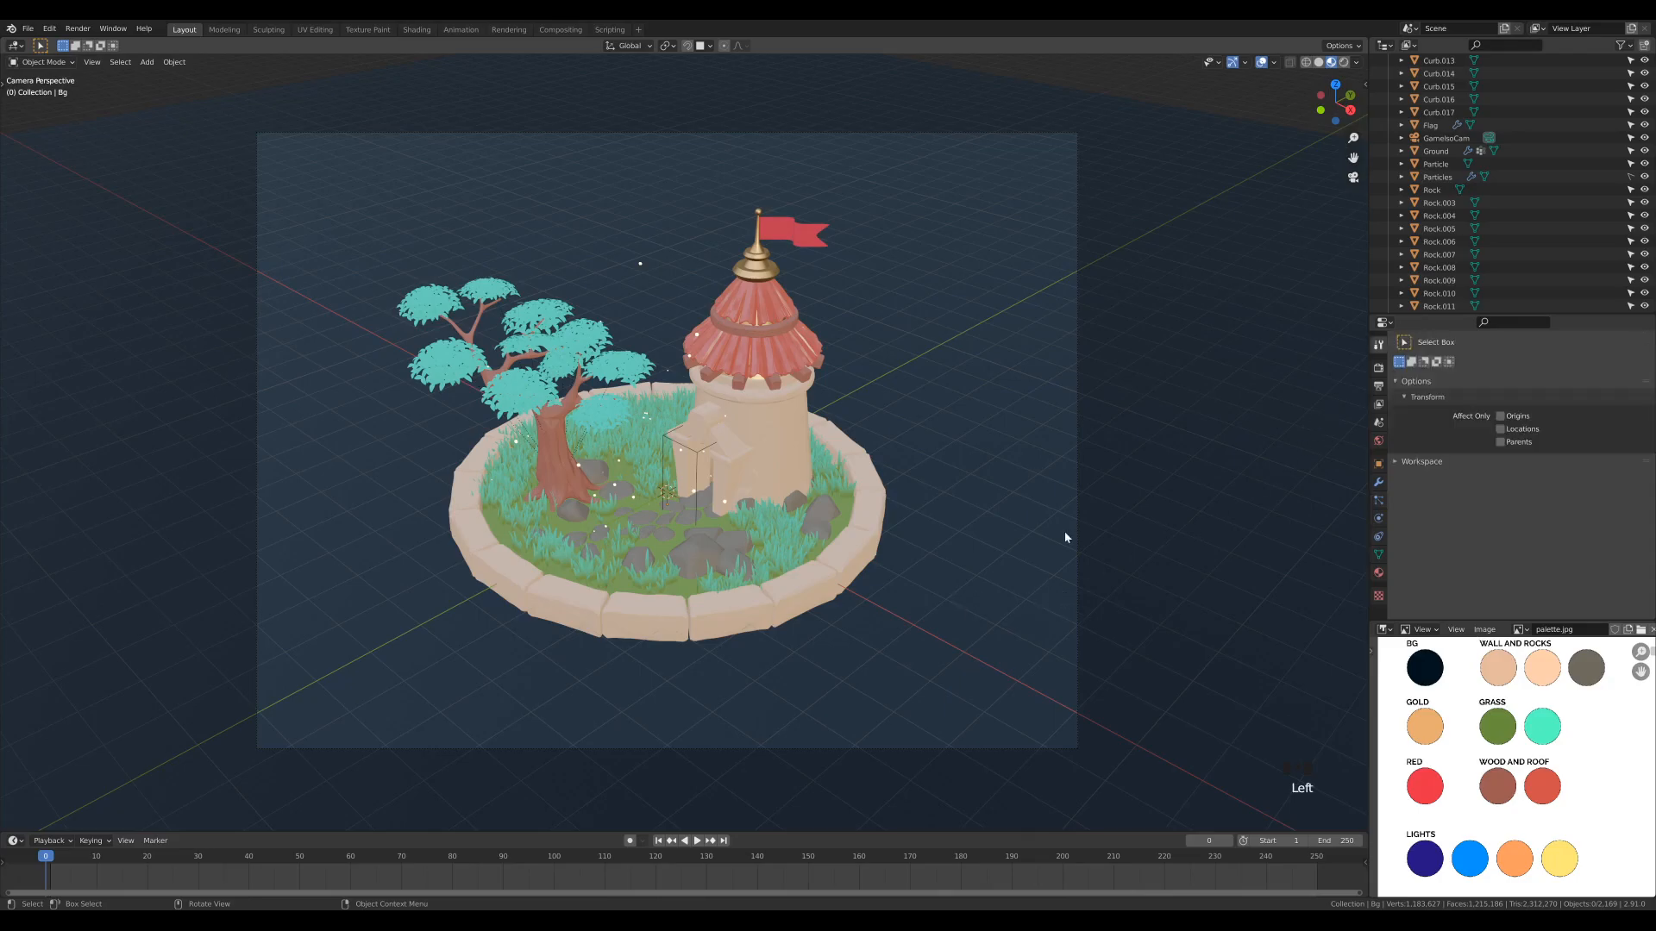
pyautogui.click(1379, 370)
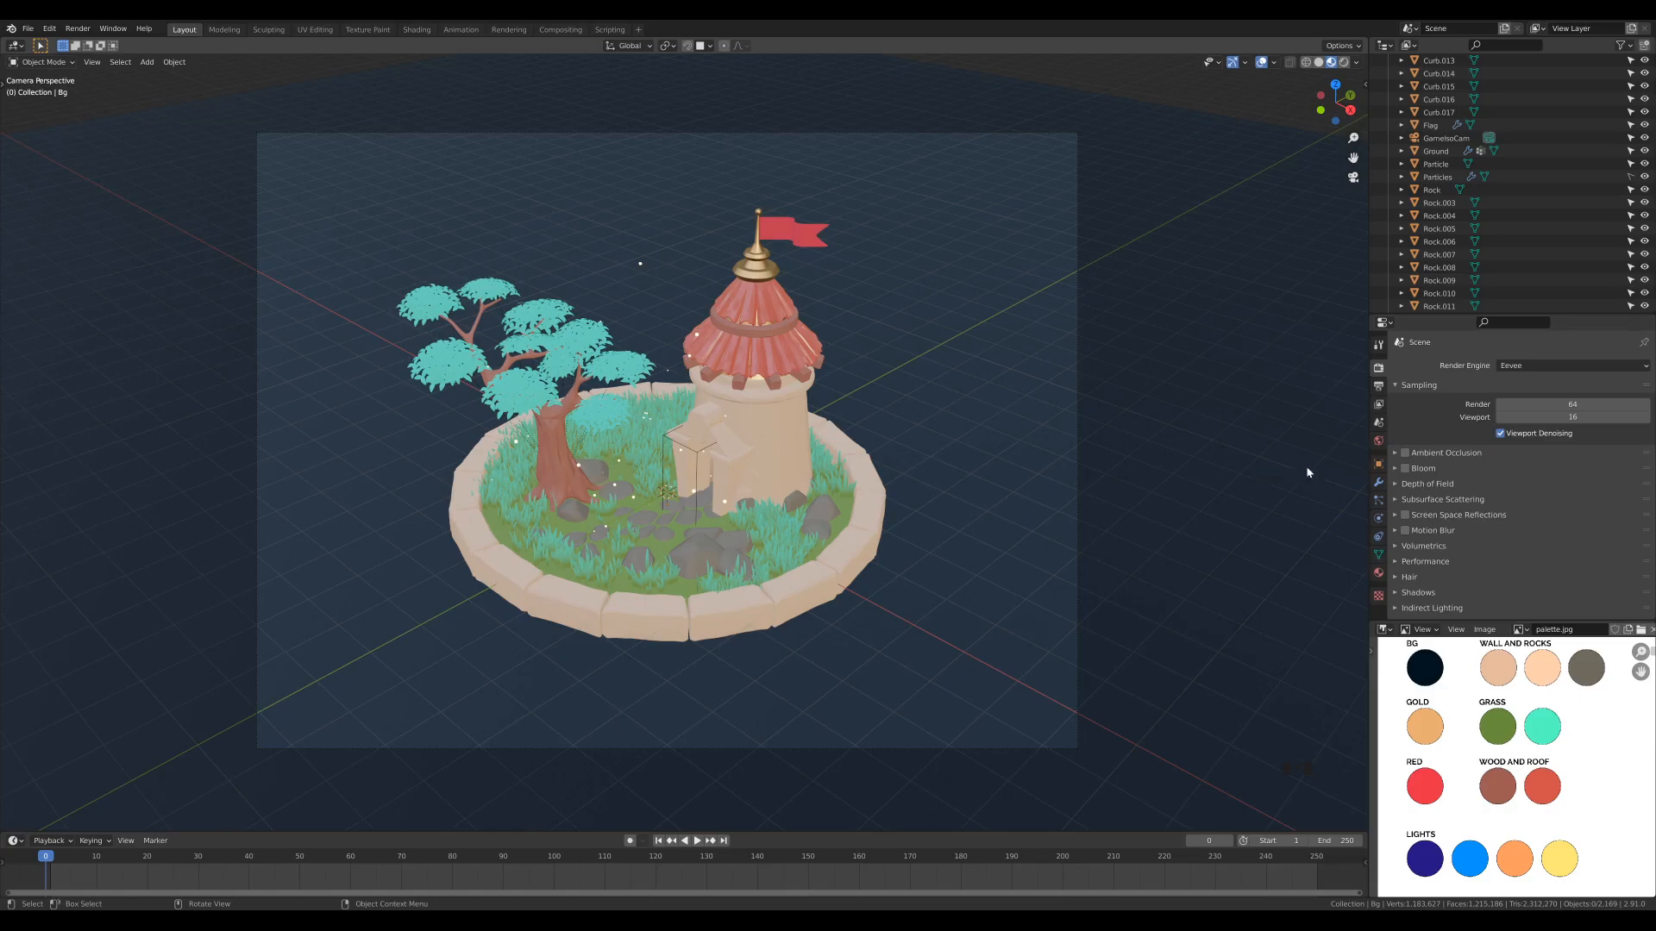
pyautogui.click(1405, 454)
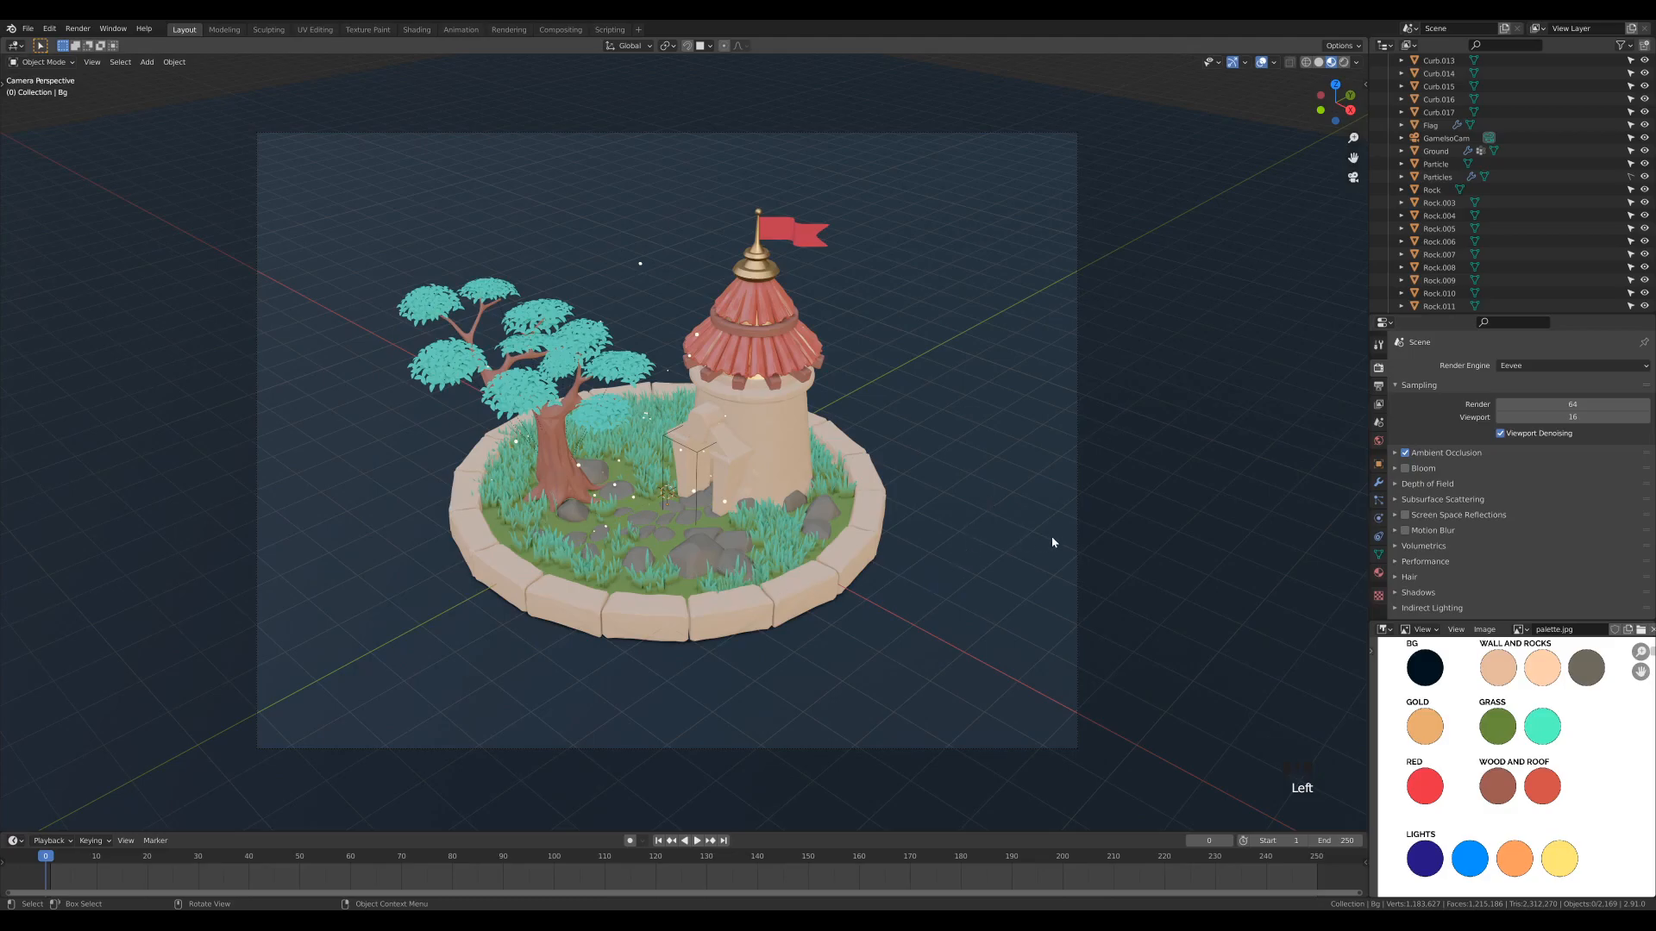
pyautogui.click(1406, 469)
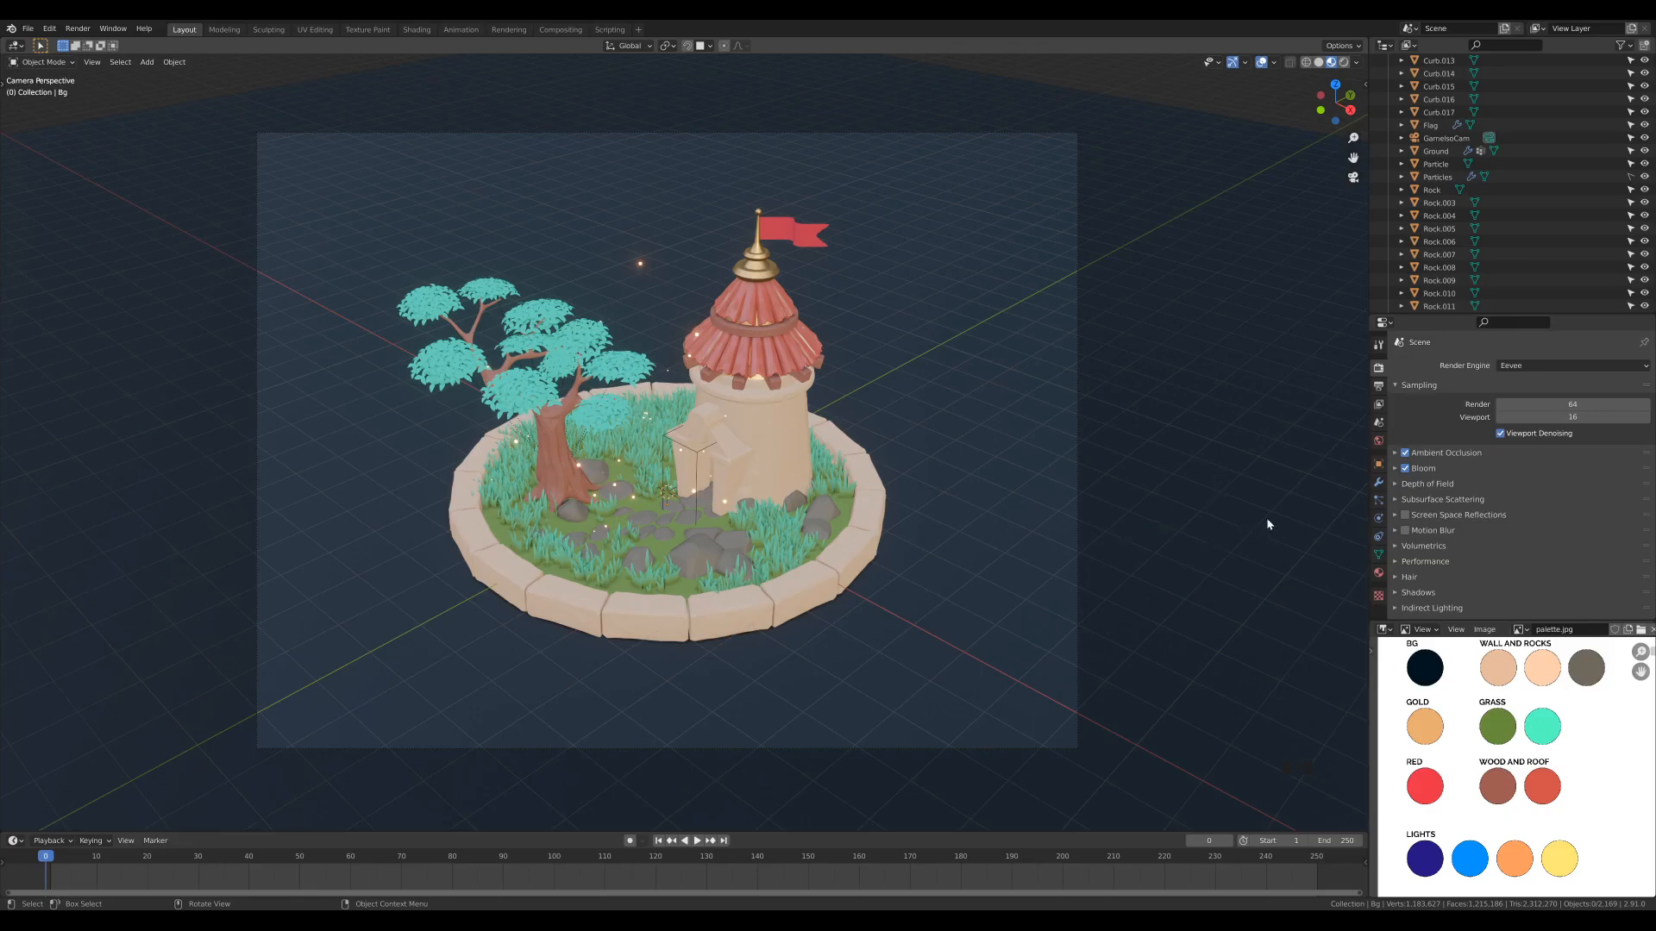
pyautogui.click(1406, 516)
# Enable Scene Lights and Scene World for the viewport's material preview shading
pyautogui.click(1357, 62)
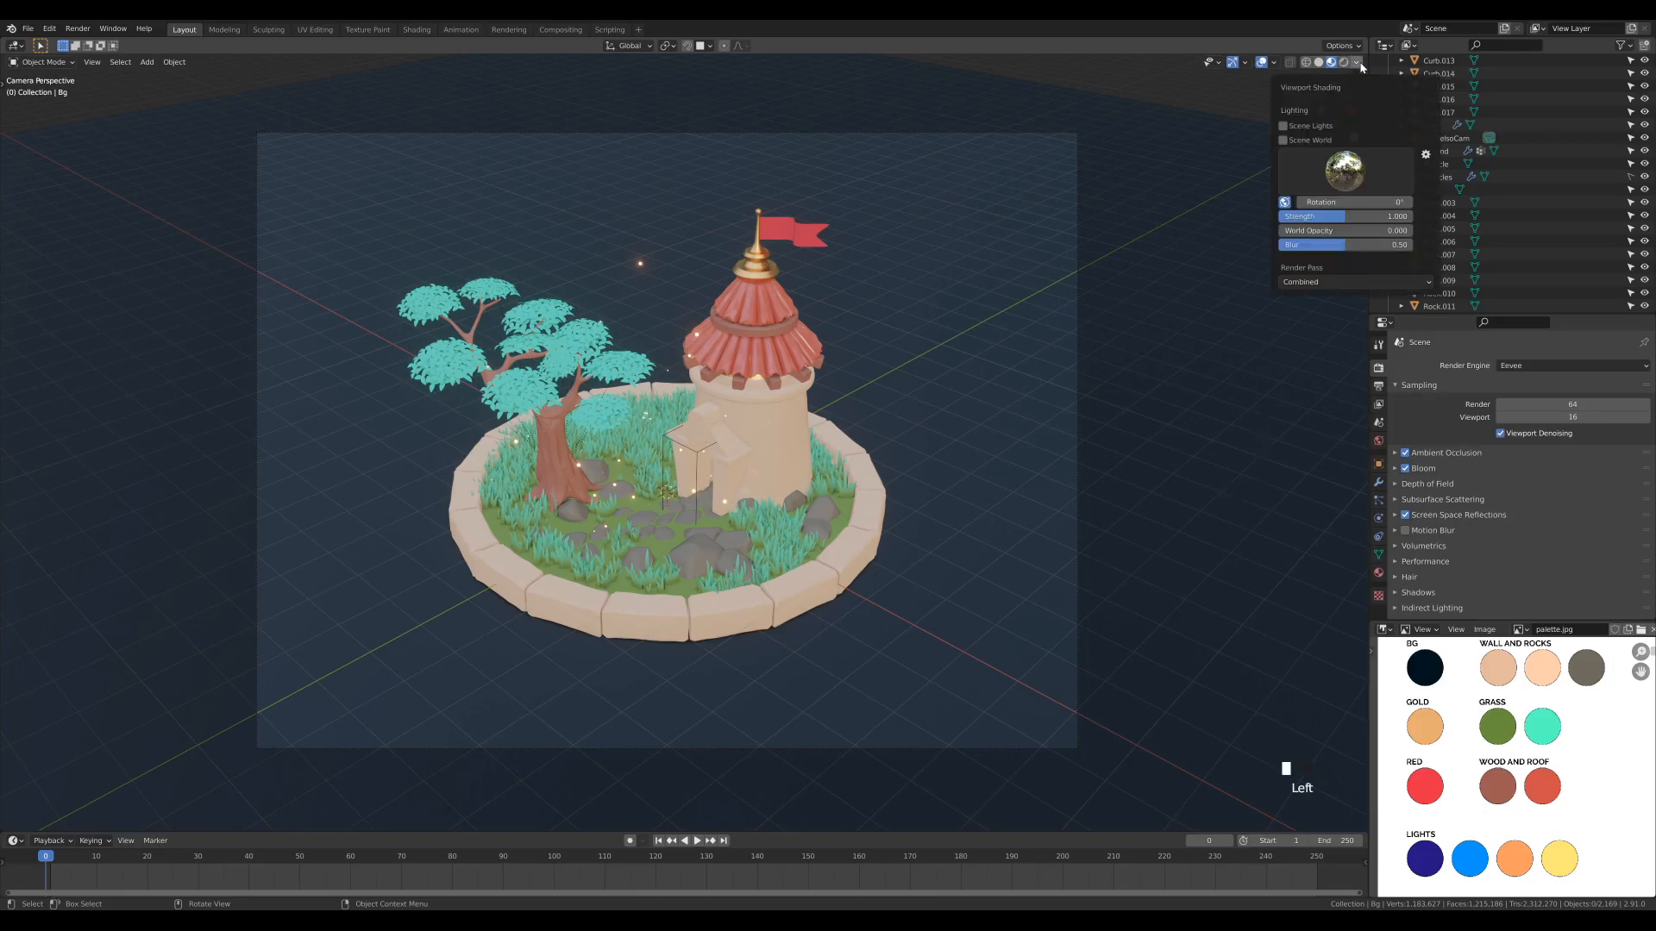
pyautogui.click(1307, 128)
pyautogui.click(1299, 143)
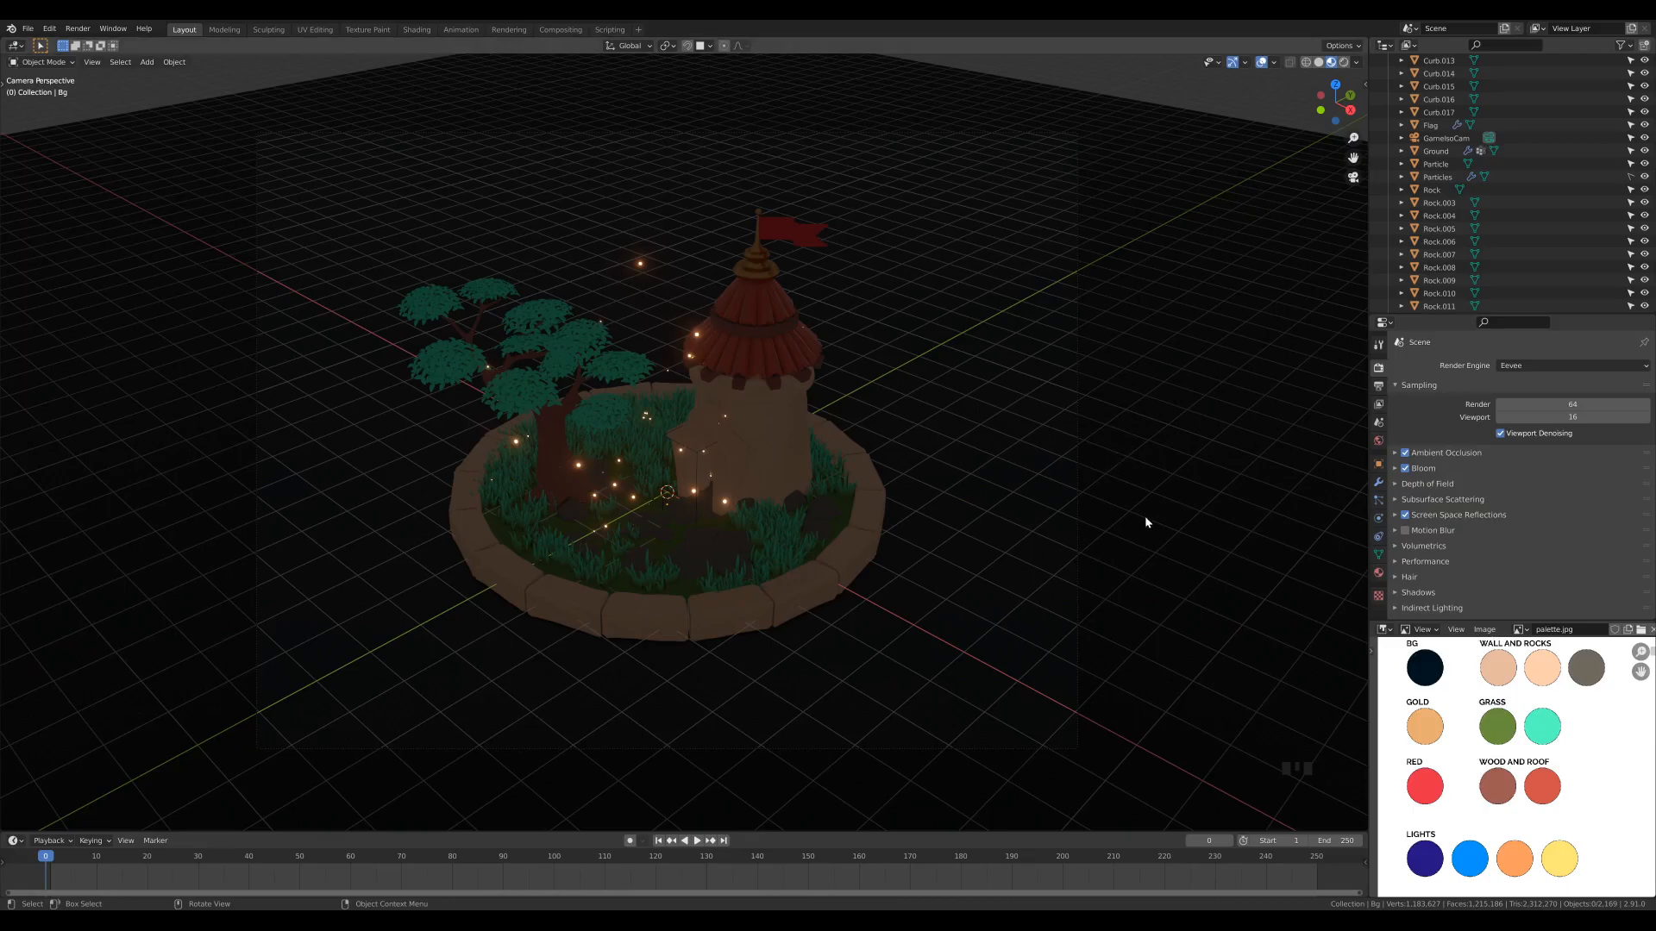
# Add an area light at the scene centre and raise it about 12.9 m along the Z axis above the diorama
pyautogui.hotkey('shift', 'a')
pyautogui.moveTo(1011, 464)
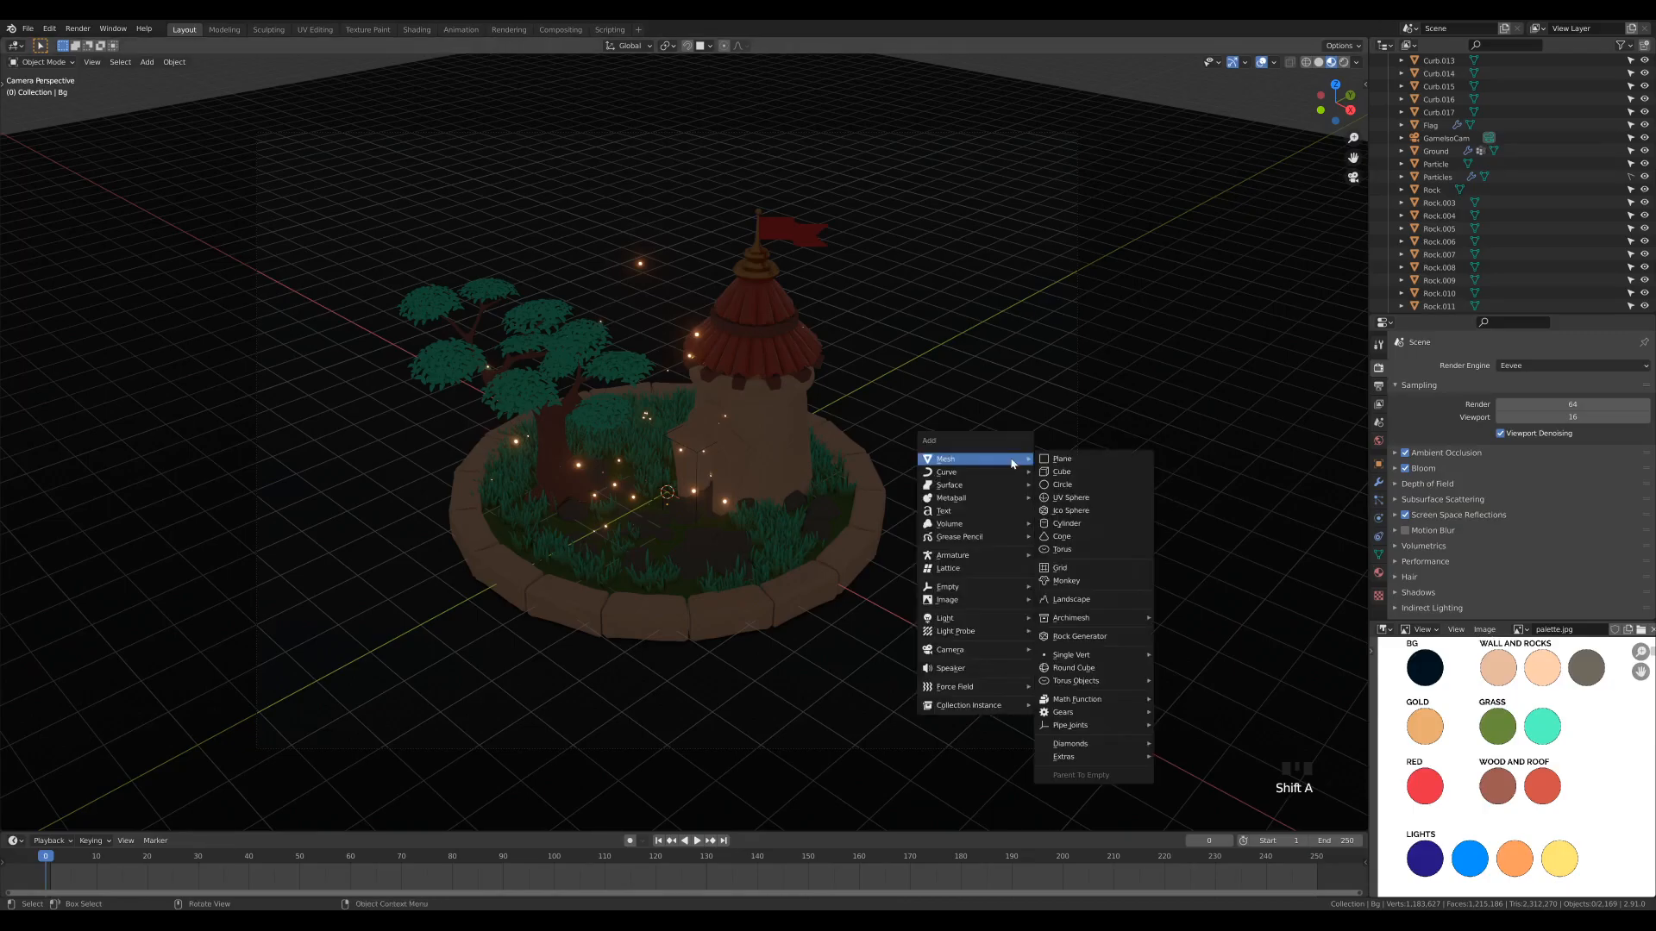
pyautogui.moveTo(991, 619)
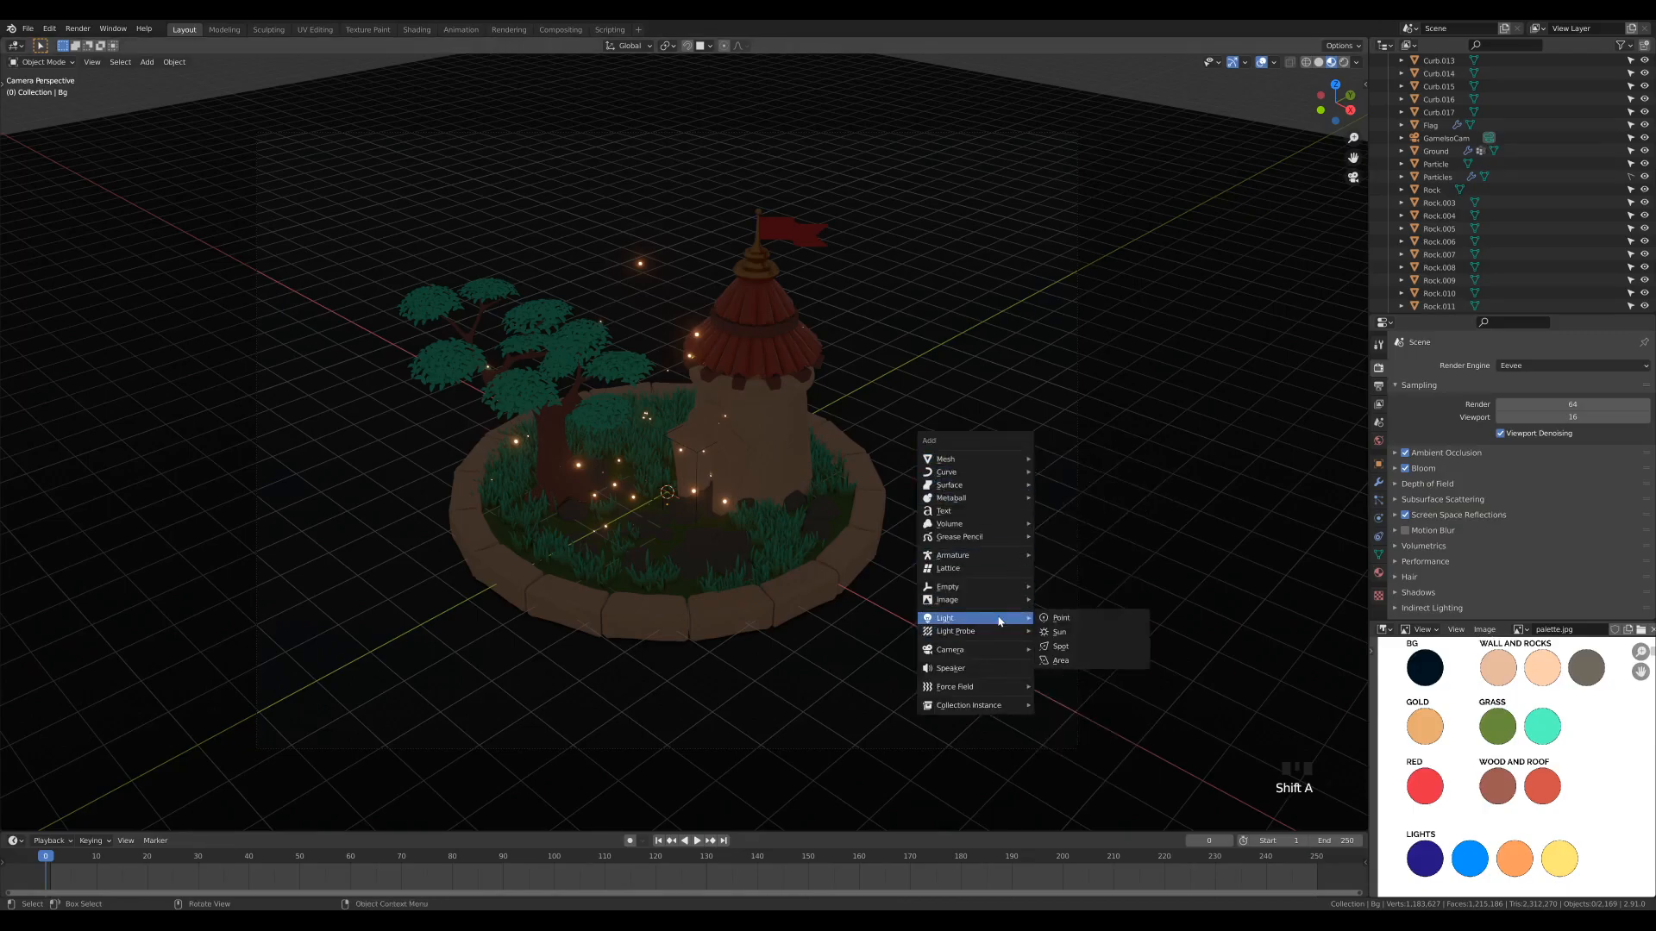
pyautogui.click(1091, 661)
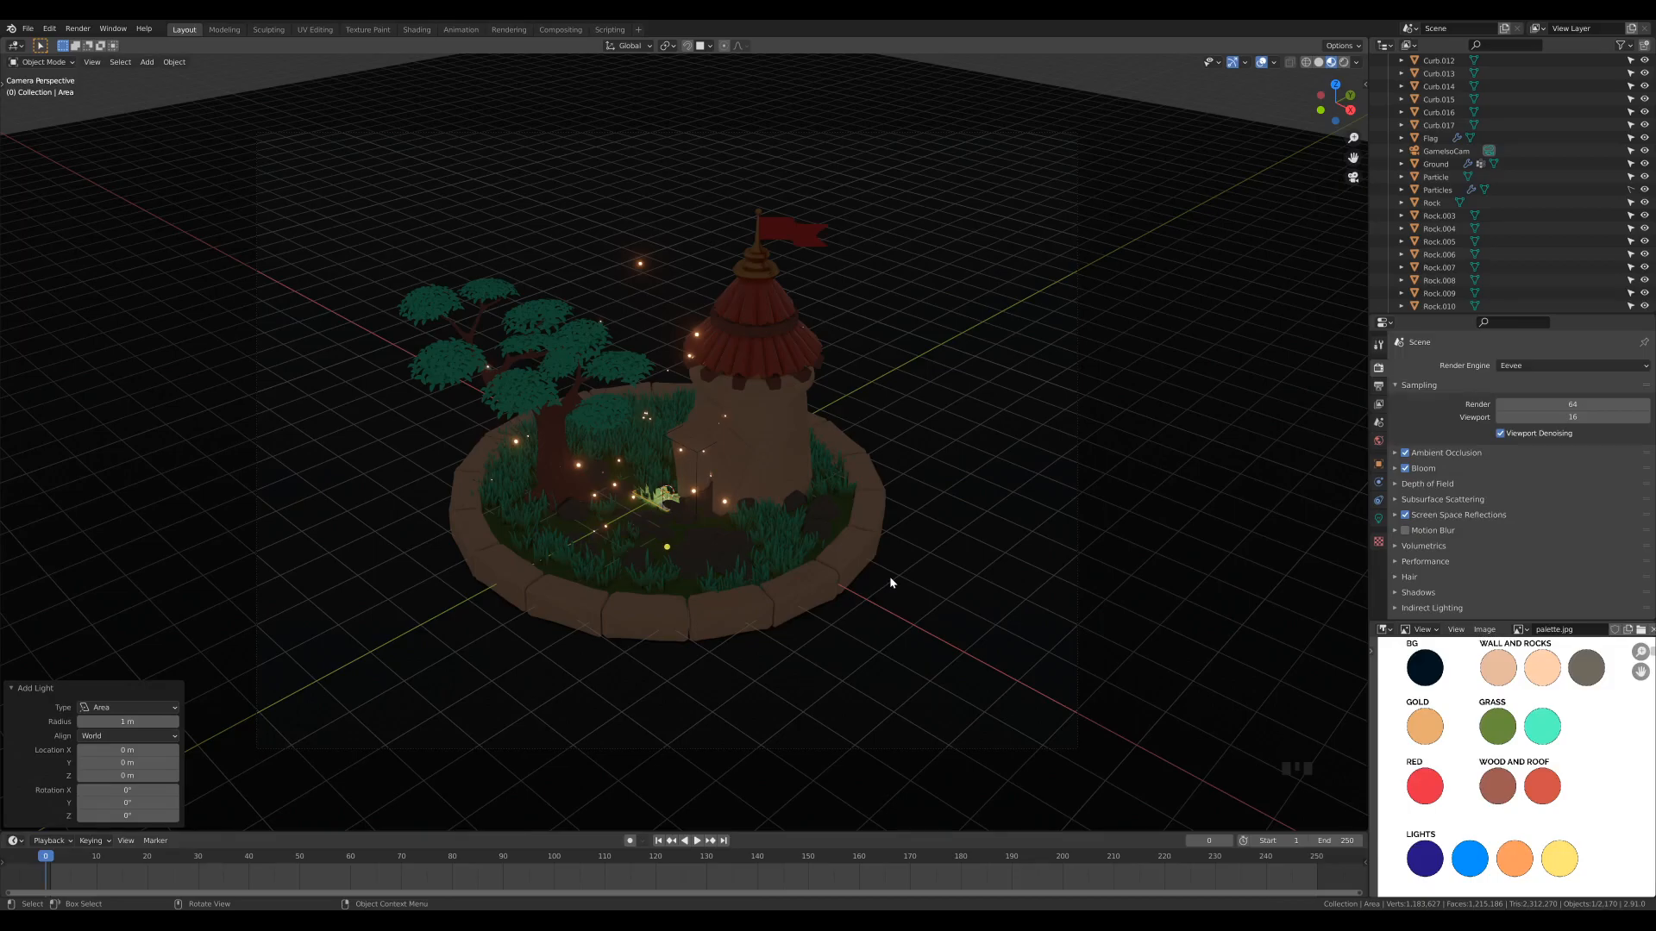
pyautogui.scroll(-2, 835, 580)
pyautogui.moveTo(835, 581)
pyautogui.mouseDown(button='middle')
pyautogui.moveTo(846, 543)
pyautogui.moveTo(872, 572)
pyautogui.moveTo(853, 587)
pyautogui.moveTo(860, 564)
pyautogui.mouseUp(button='middle')
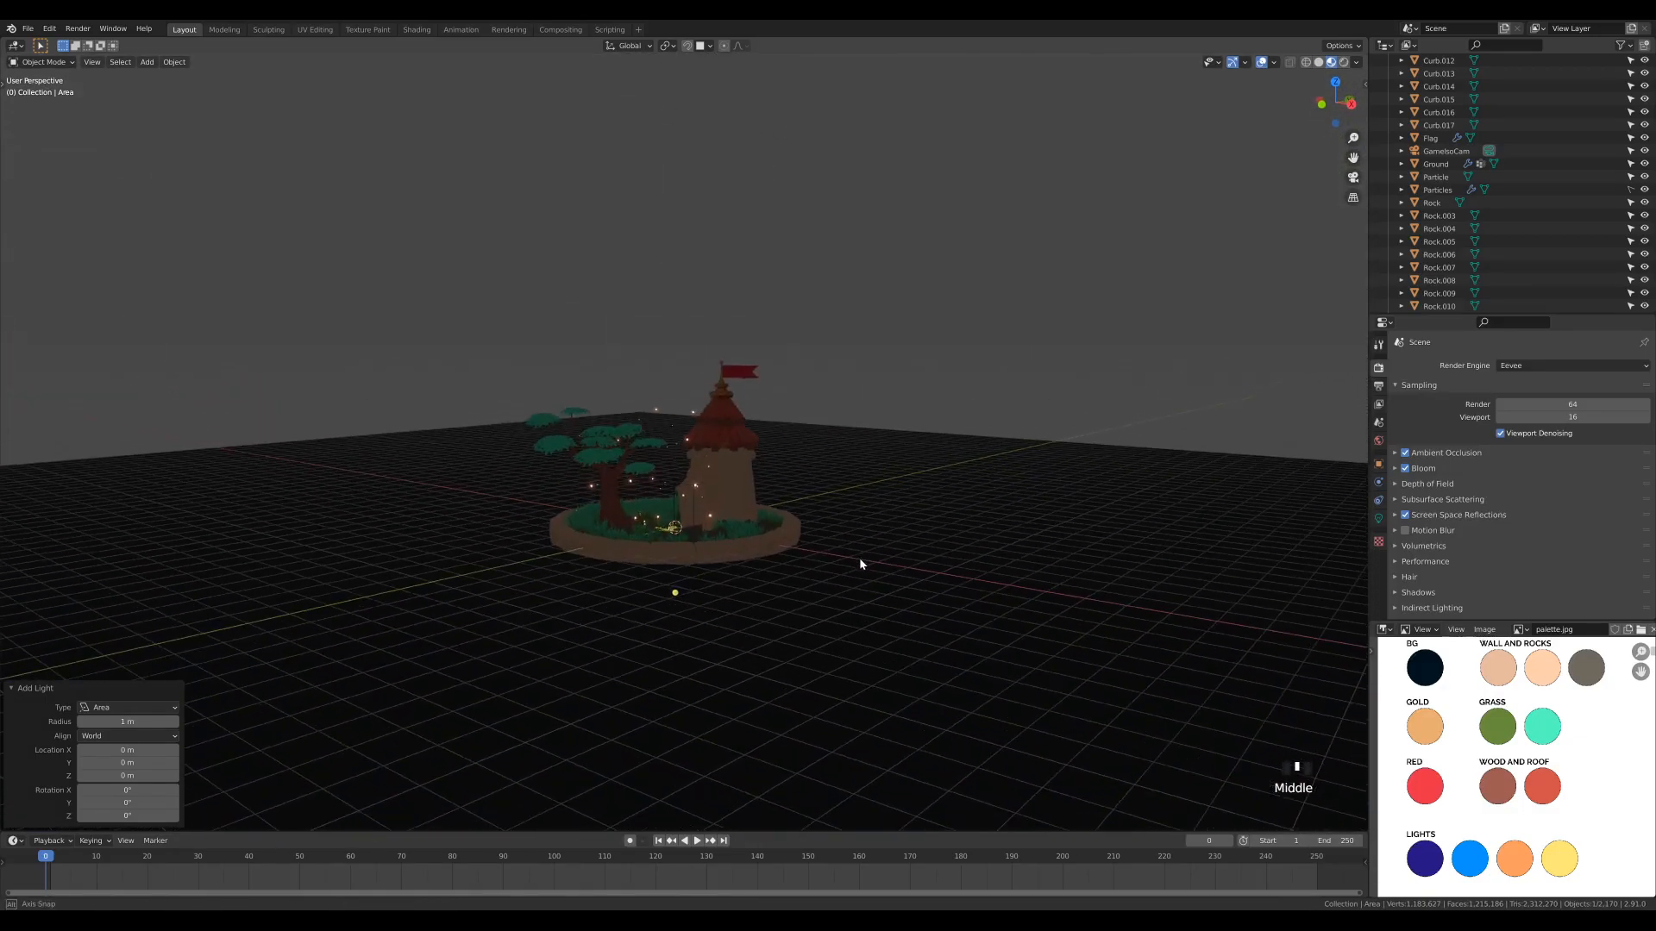
pyautogui.press('g')
pyautogui.press('z')
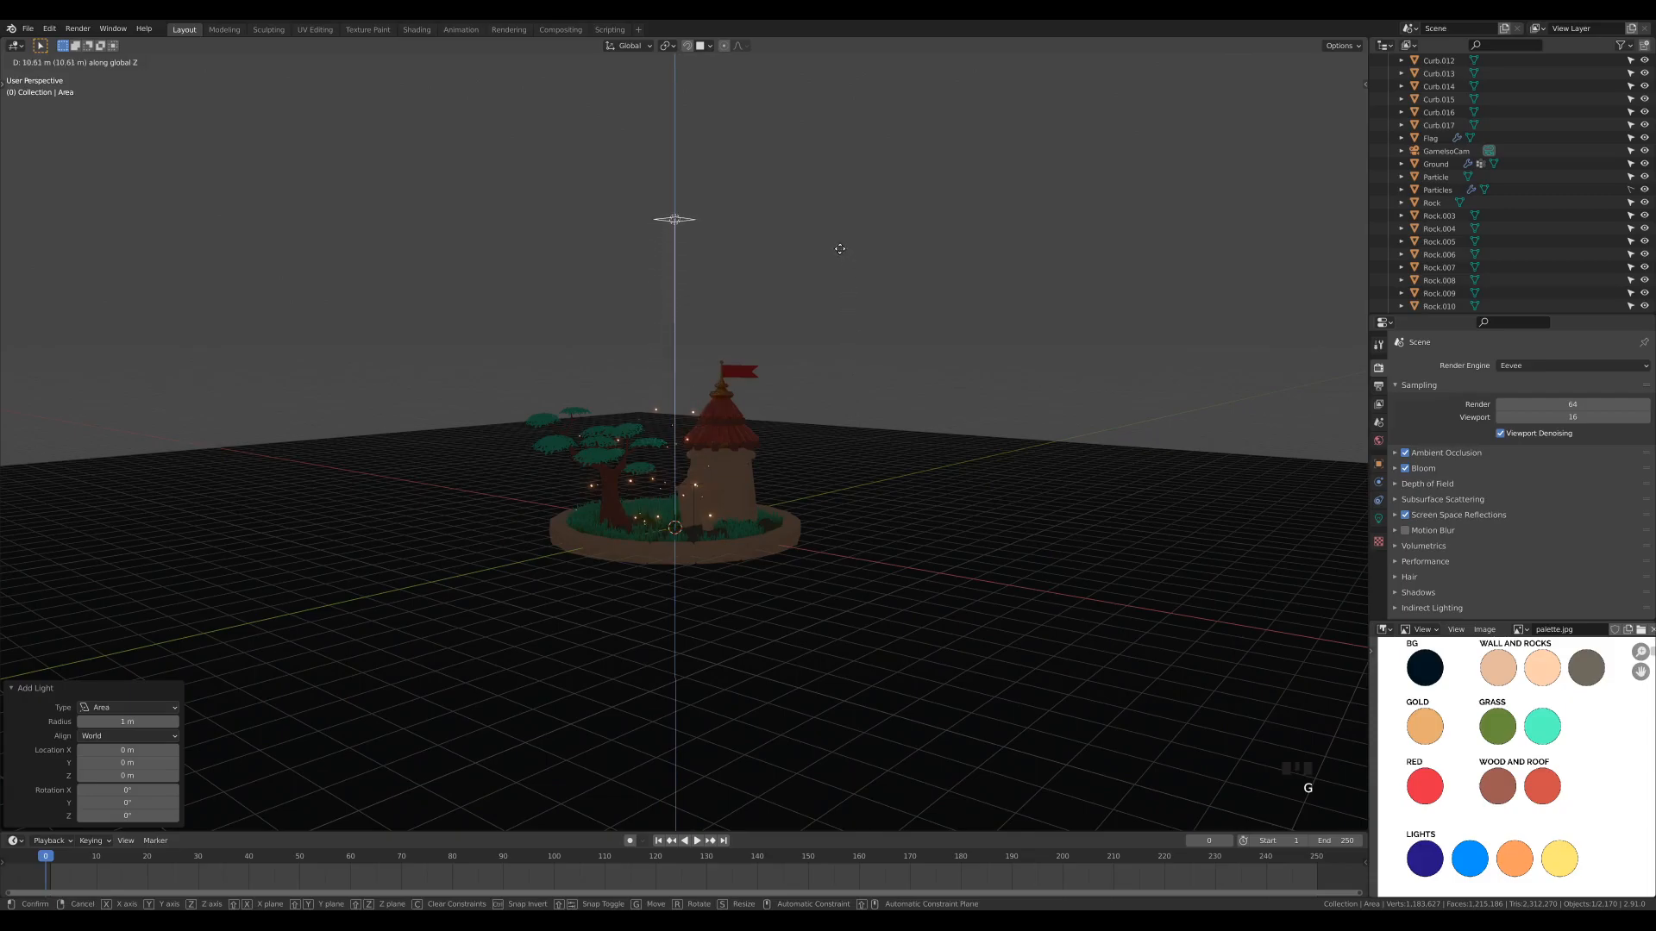
pyautogui.click(825, 182)
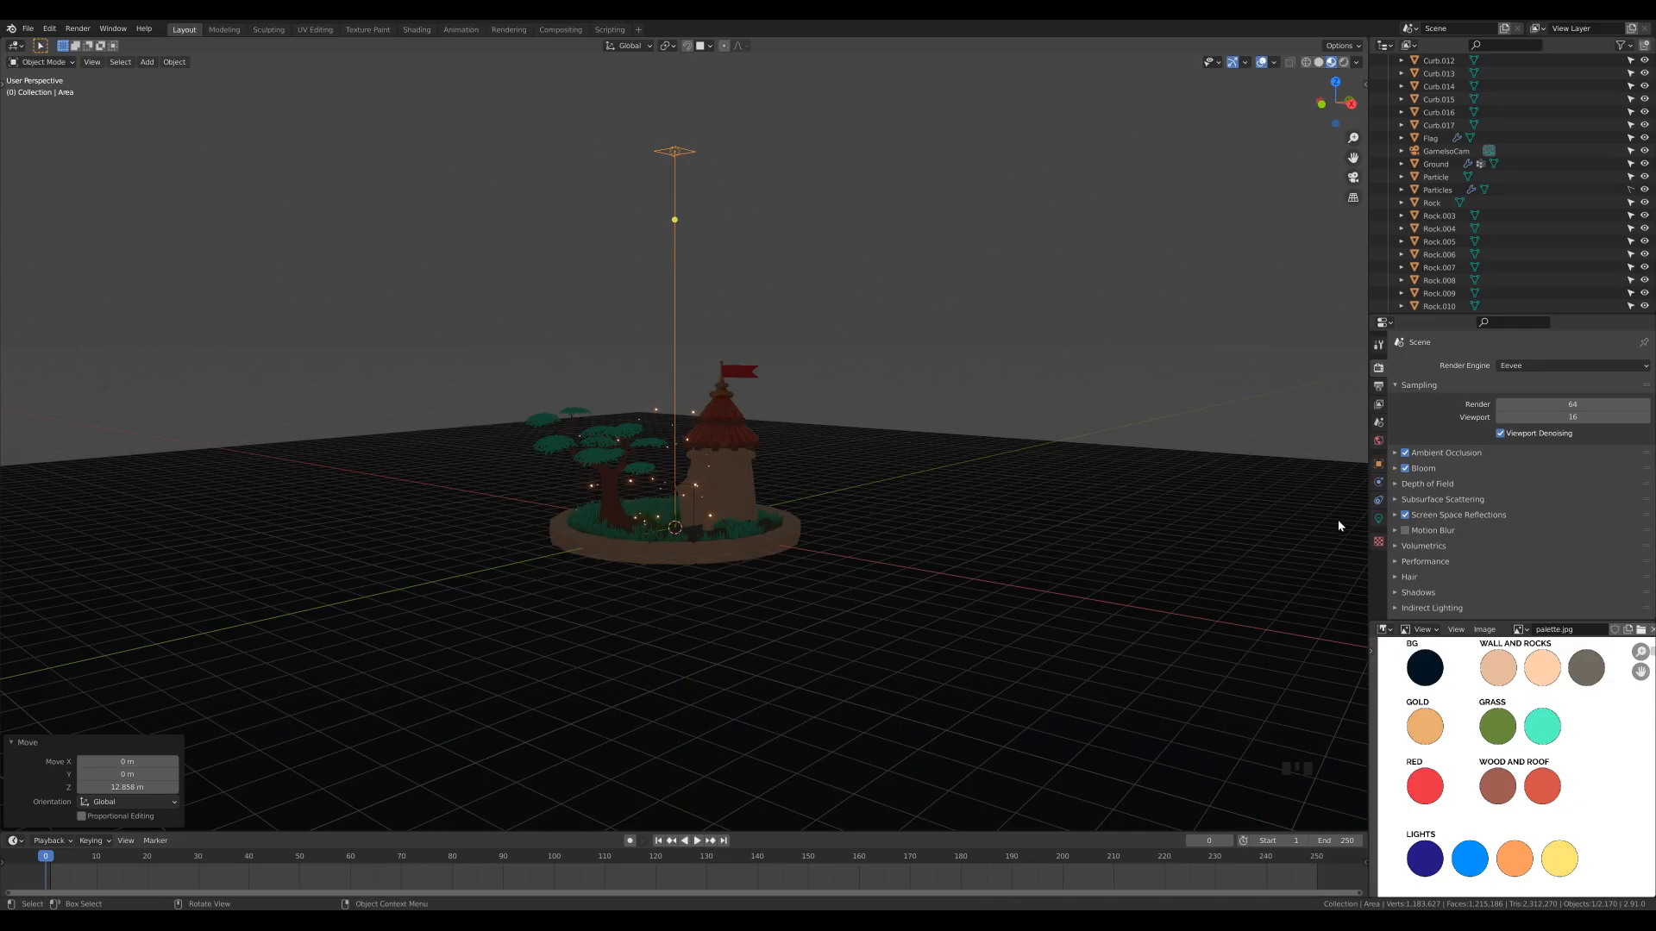
# Set the area light's size to 2 m and its shape to Disk
pyautogui.click(1378, 519)
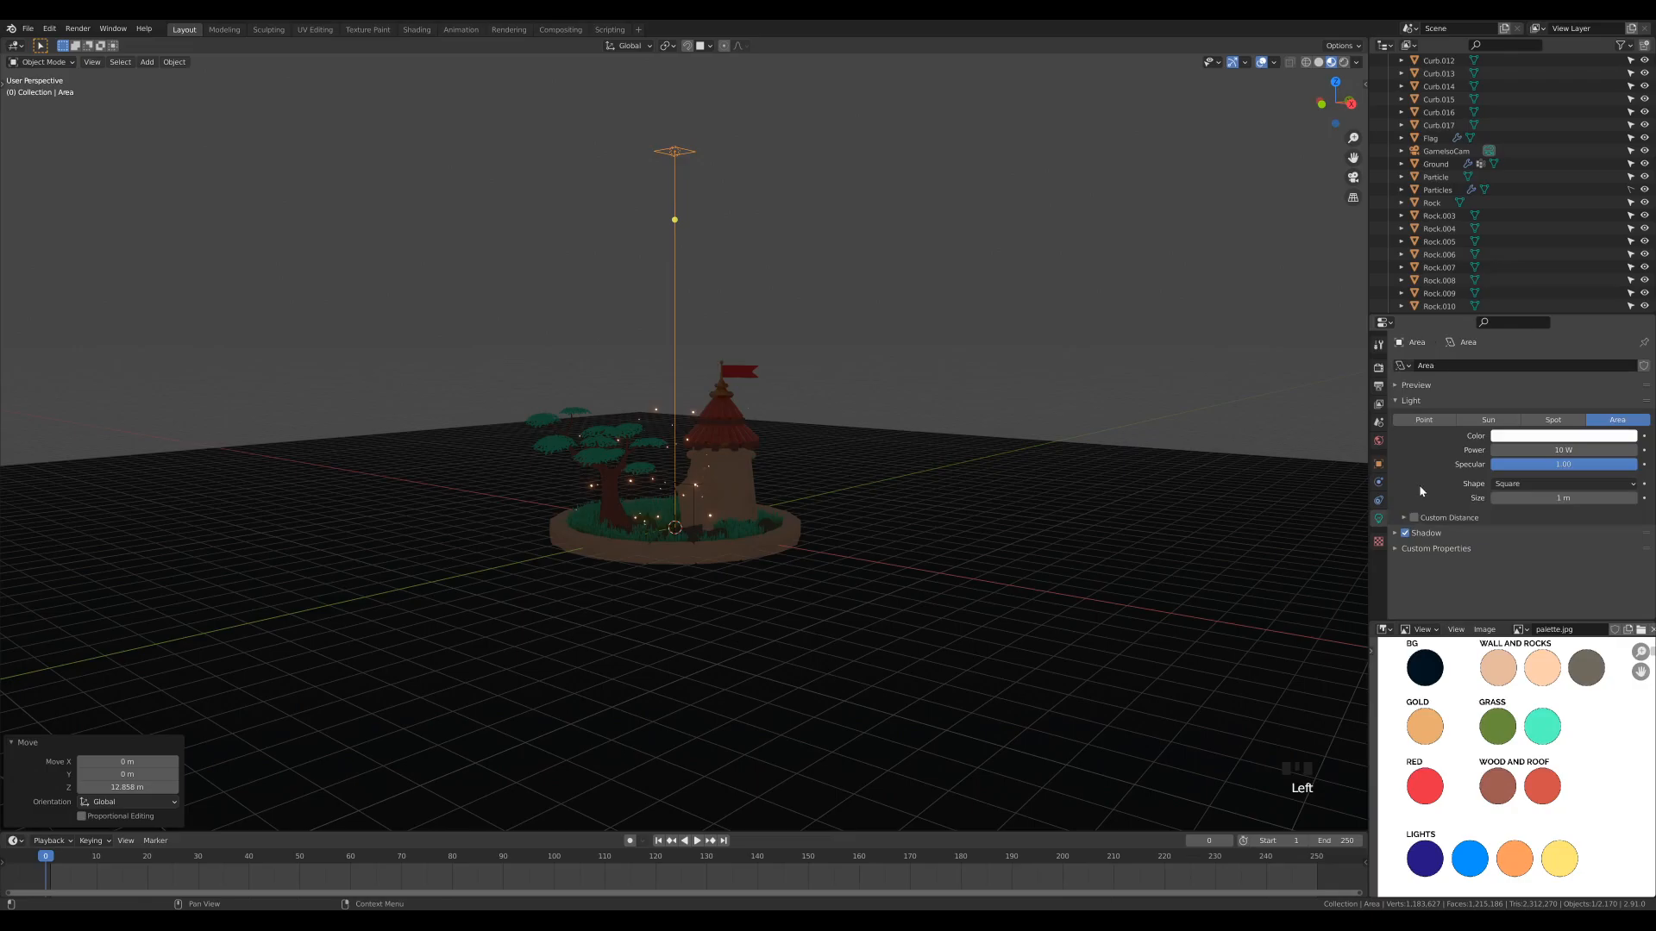
pyautogui.click(1554, 499)
pyautogui.write('2')
pyautogui.press('Return')
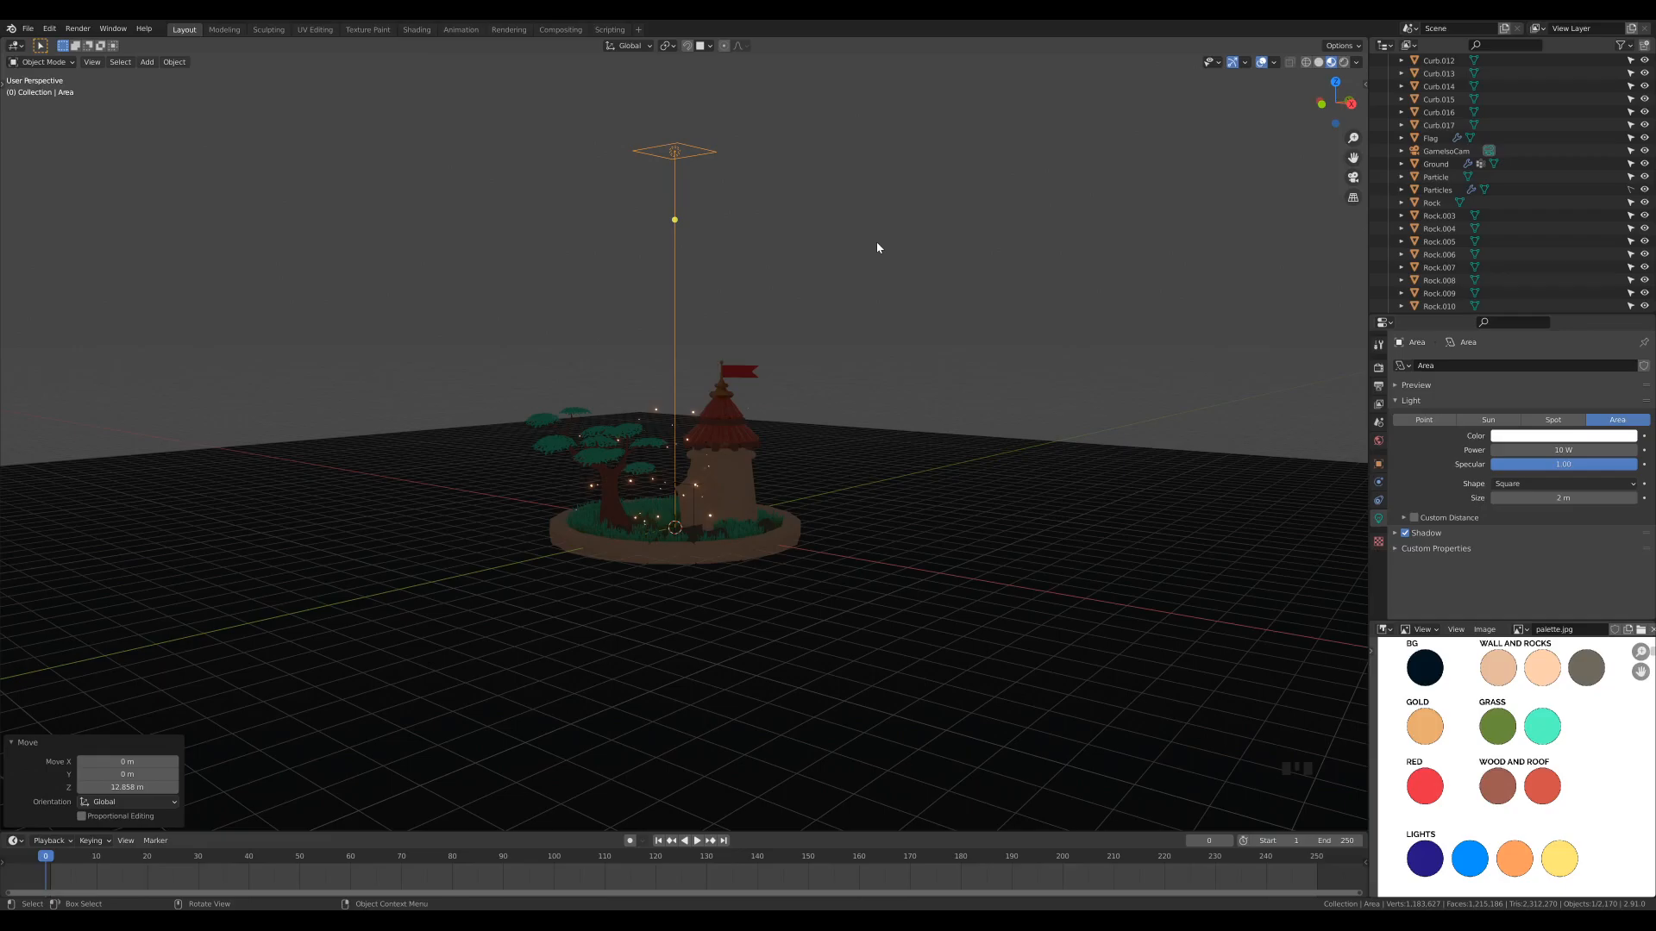
pyautogui.click(1509, 483)
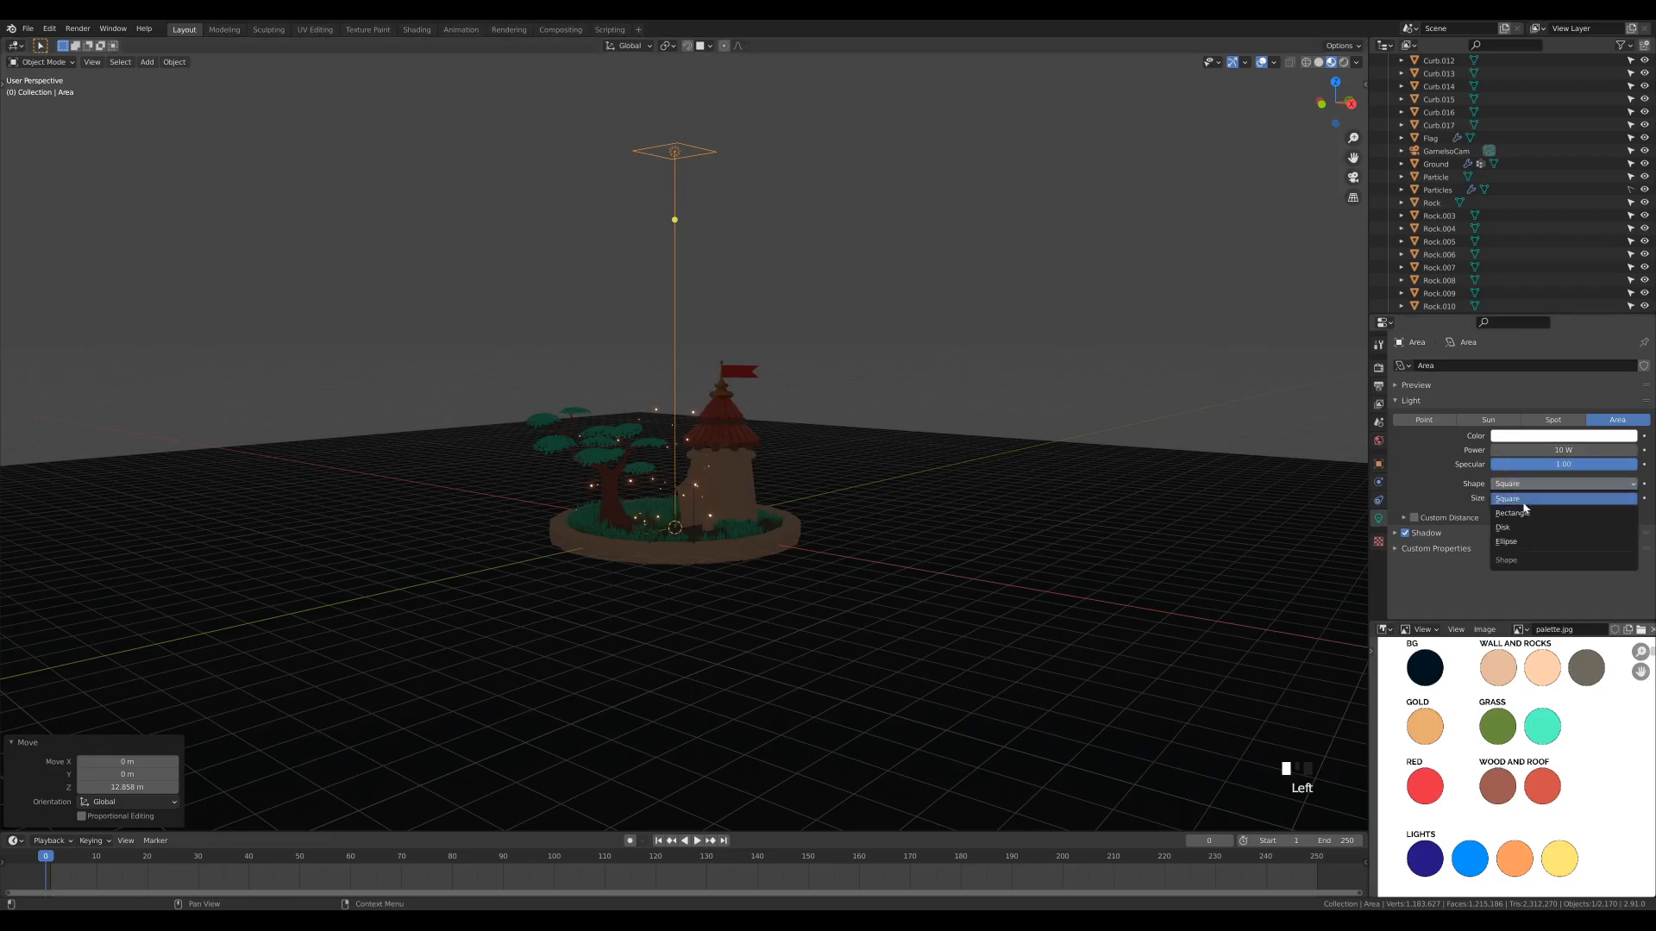
pyautogui.click(1524, 530)
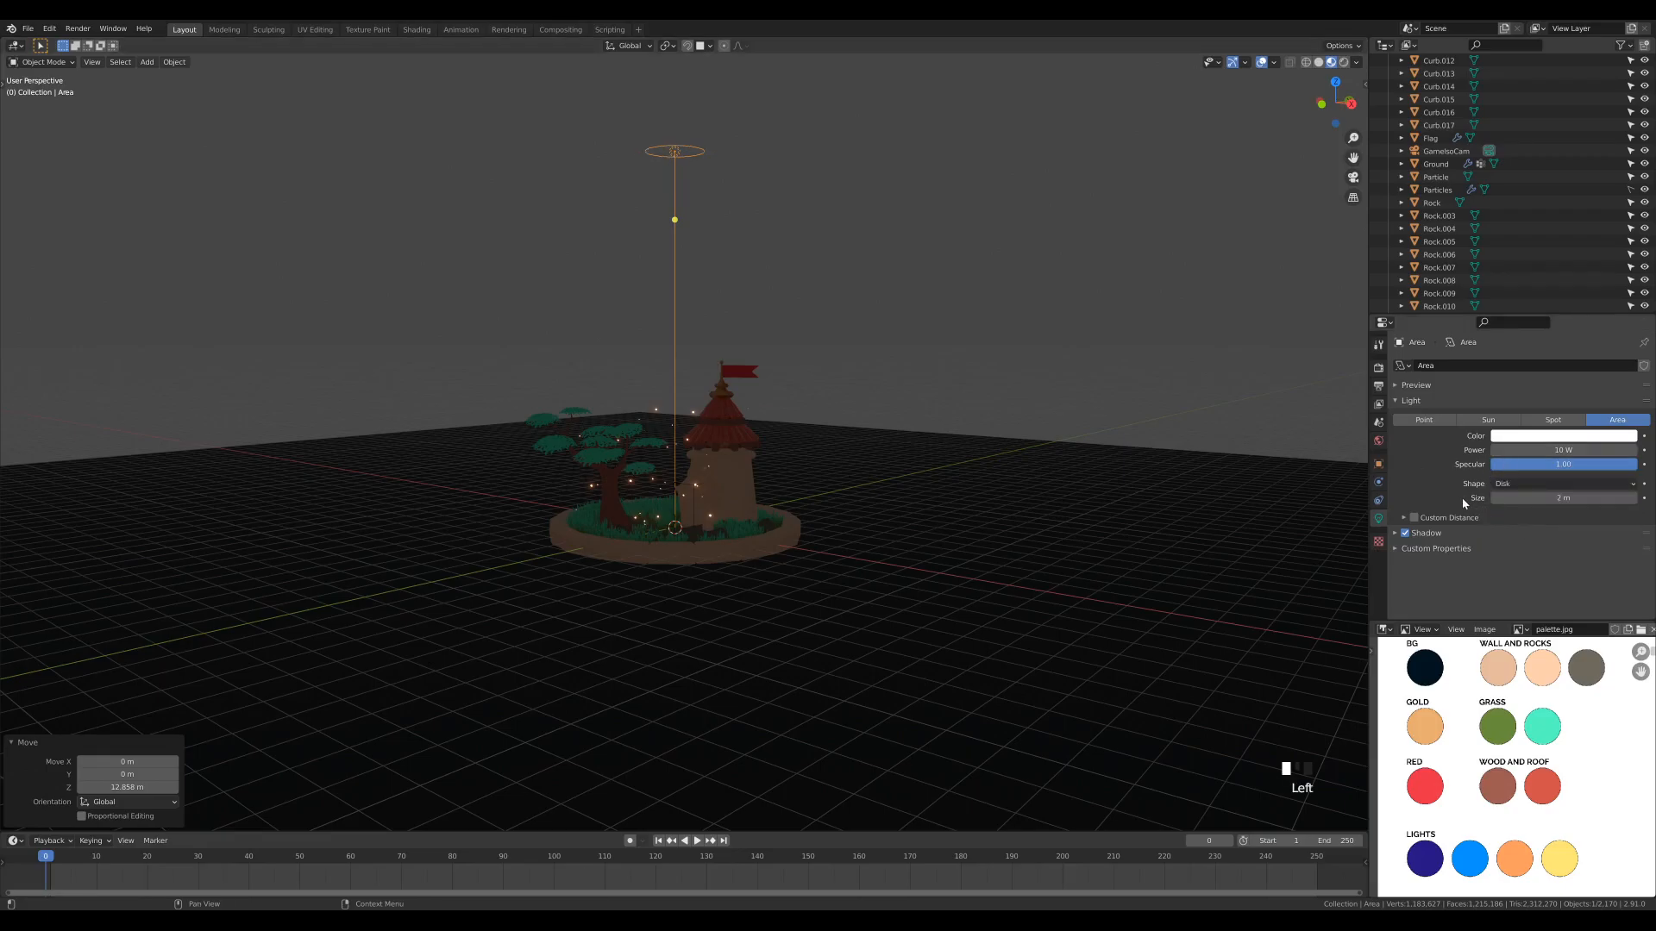
# Sample the bright blue from the palette's Lights row as the area light's colour and set its power to 1000 W
pyautogui.click(1542, 437)
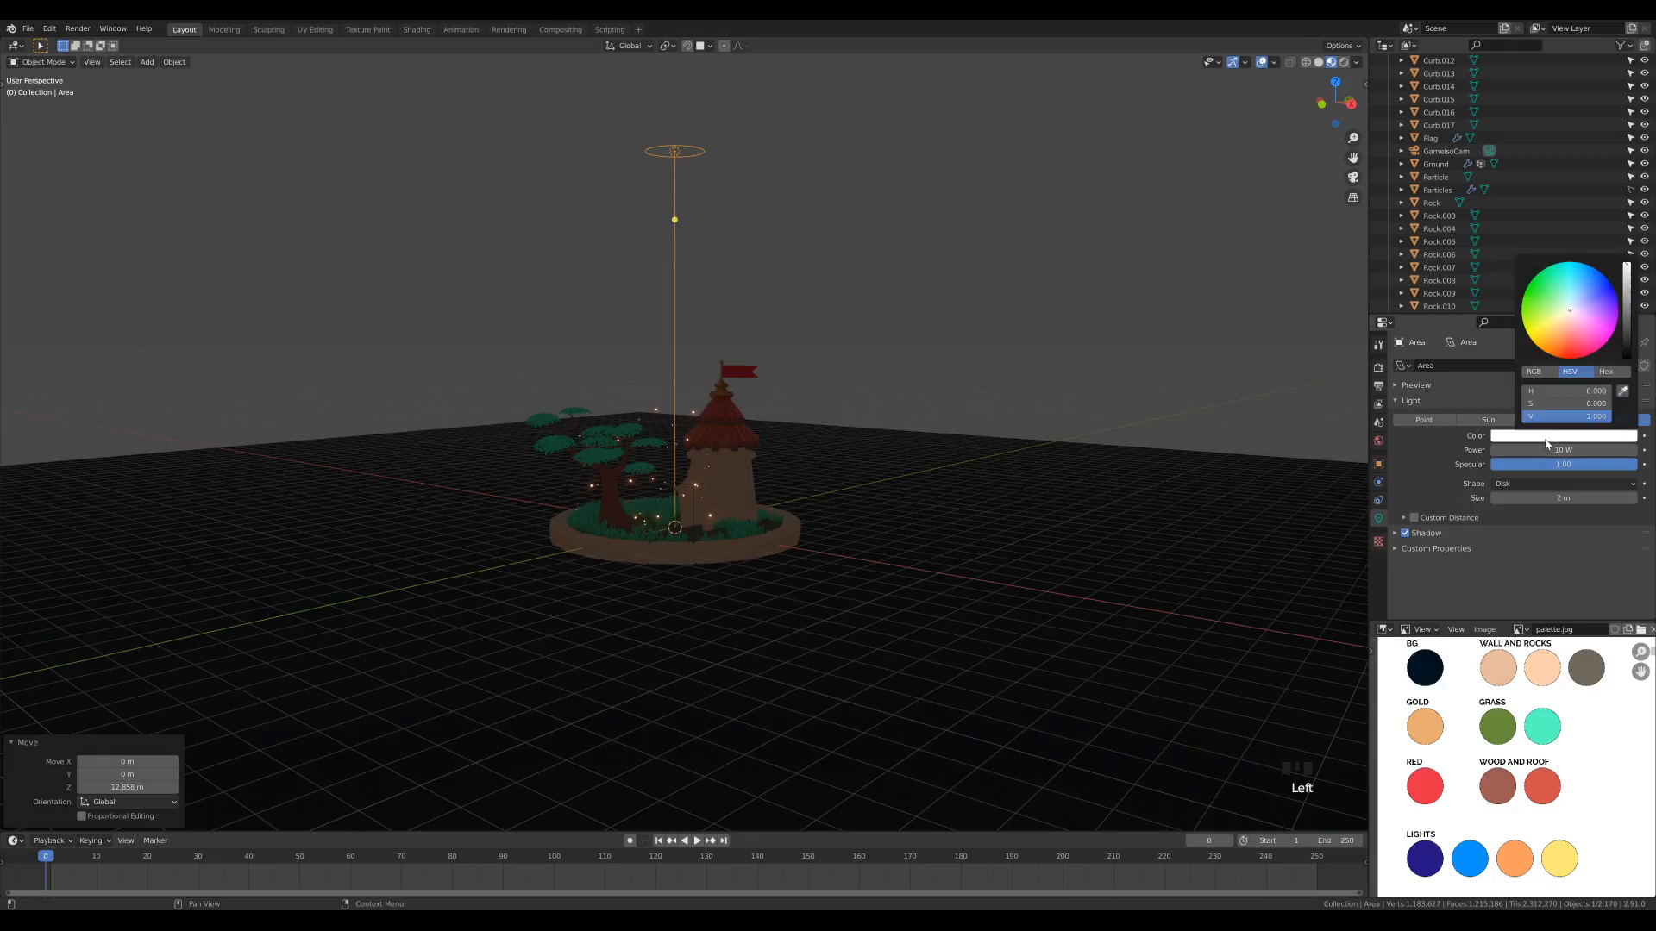
pyautogui.click(1622, 391)
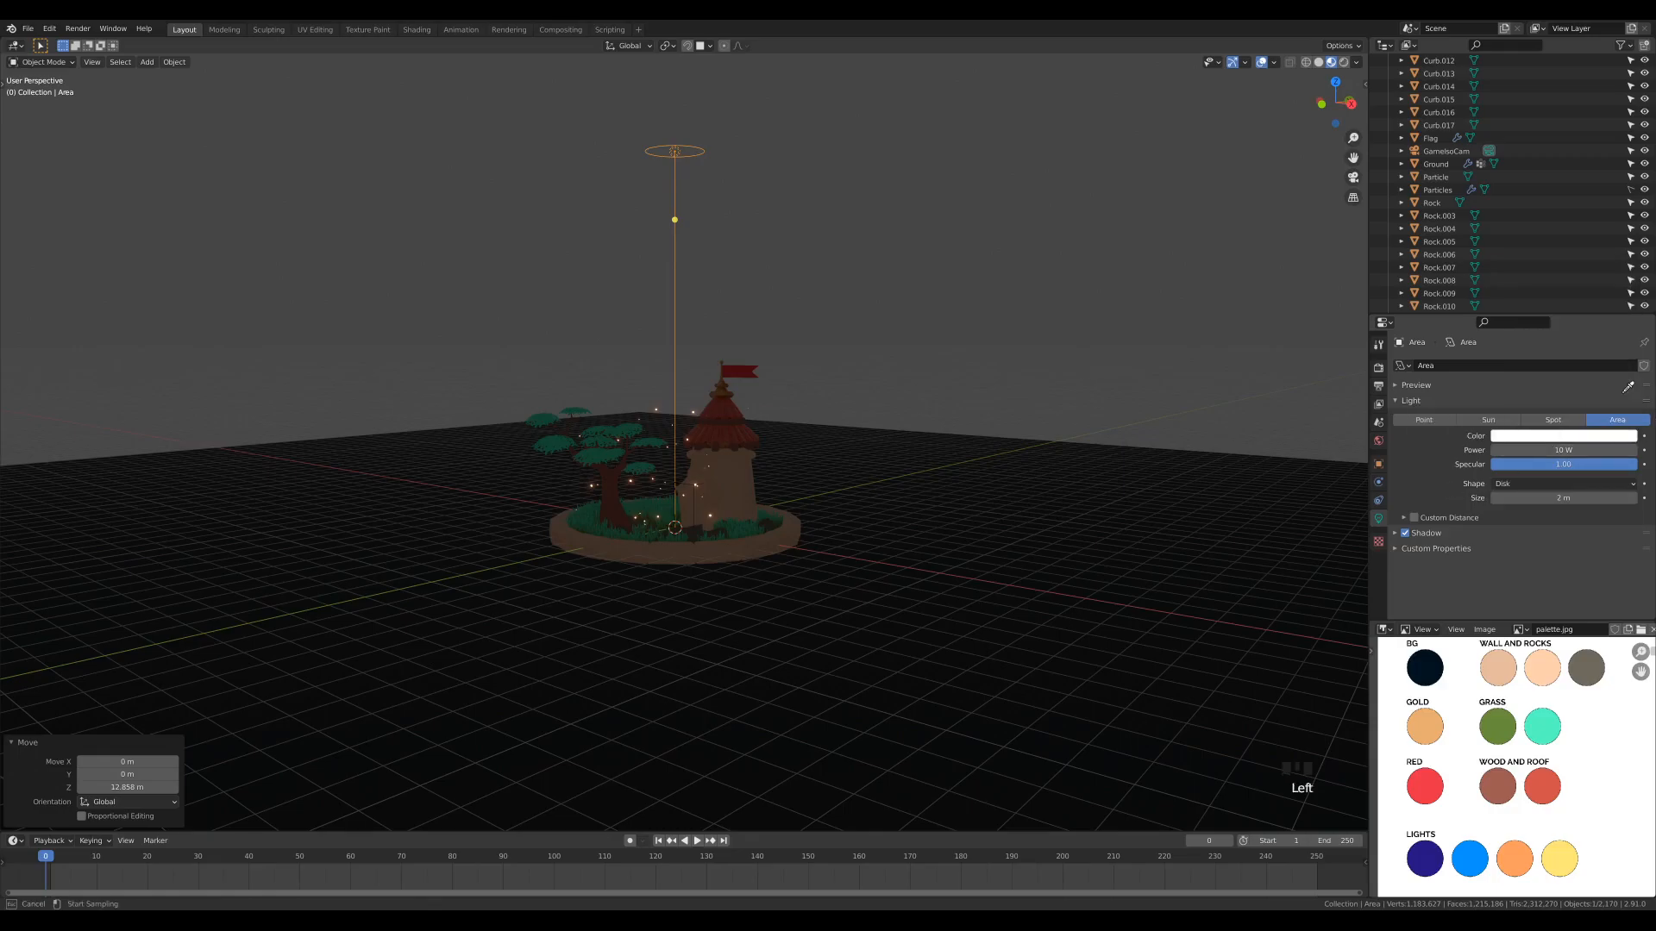
pyautogui.click(1471, 860)
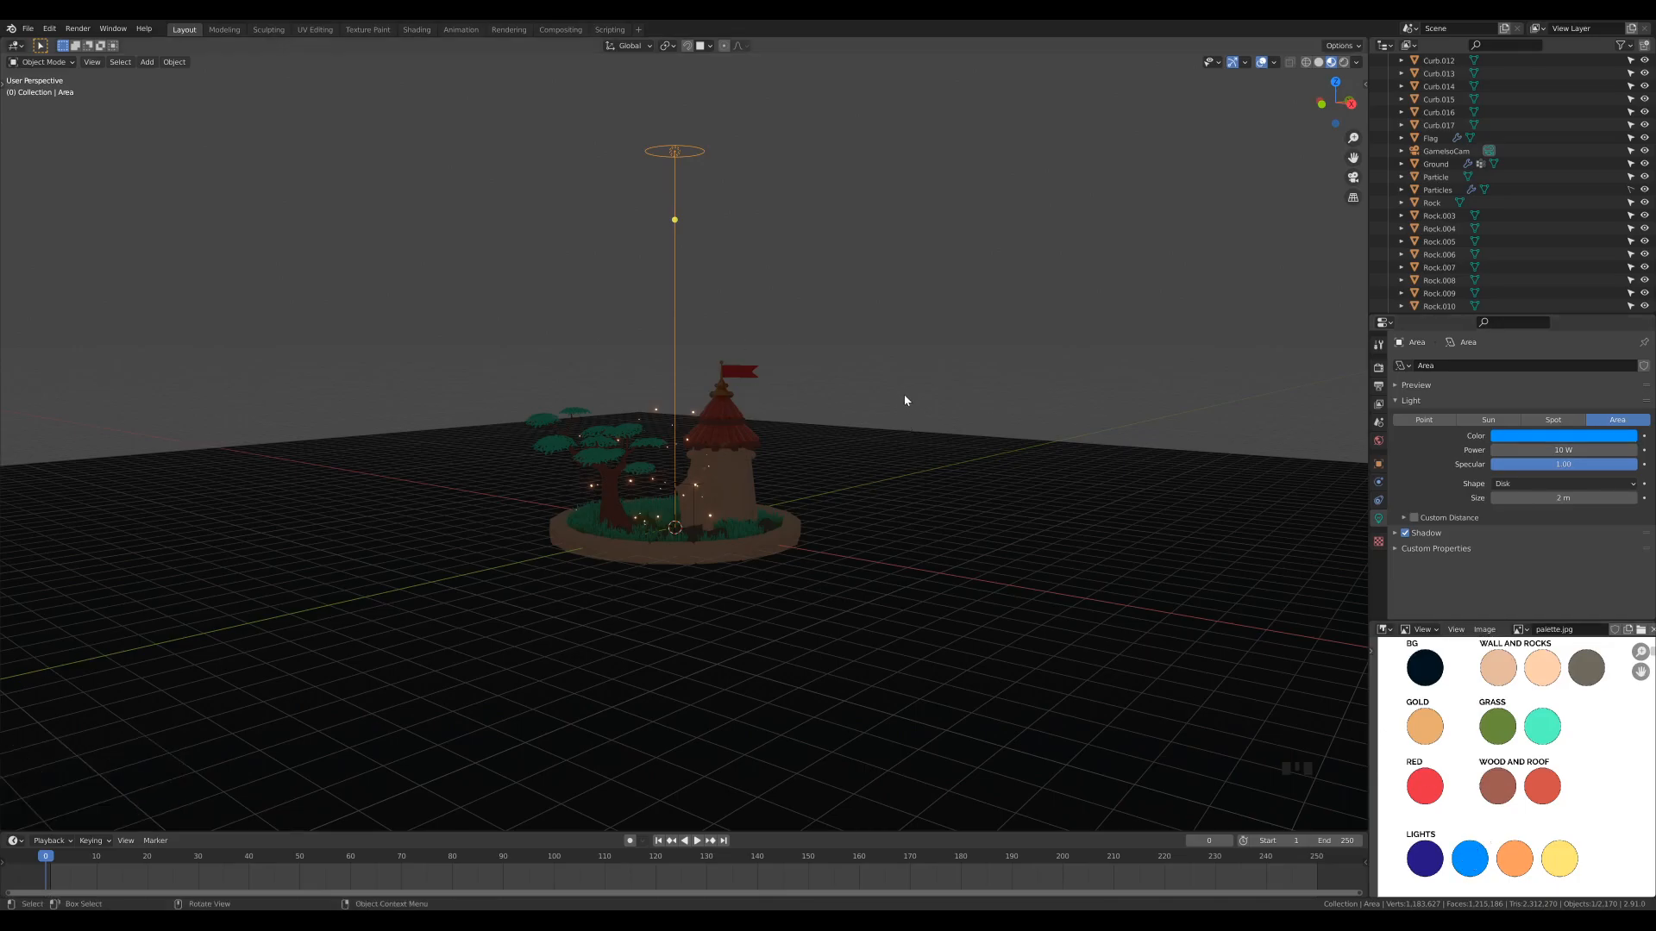
pyautogui.click(1578, 450)
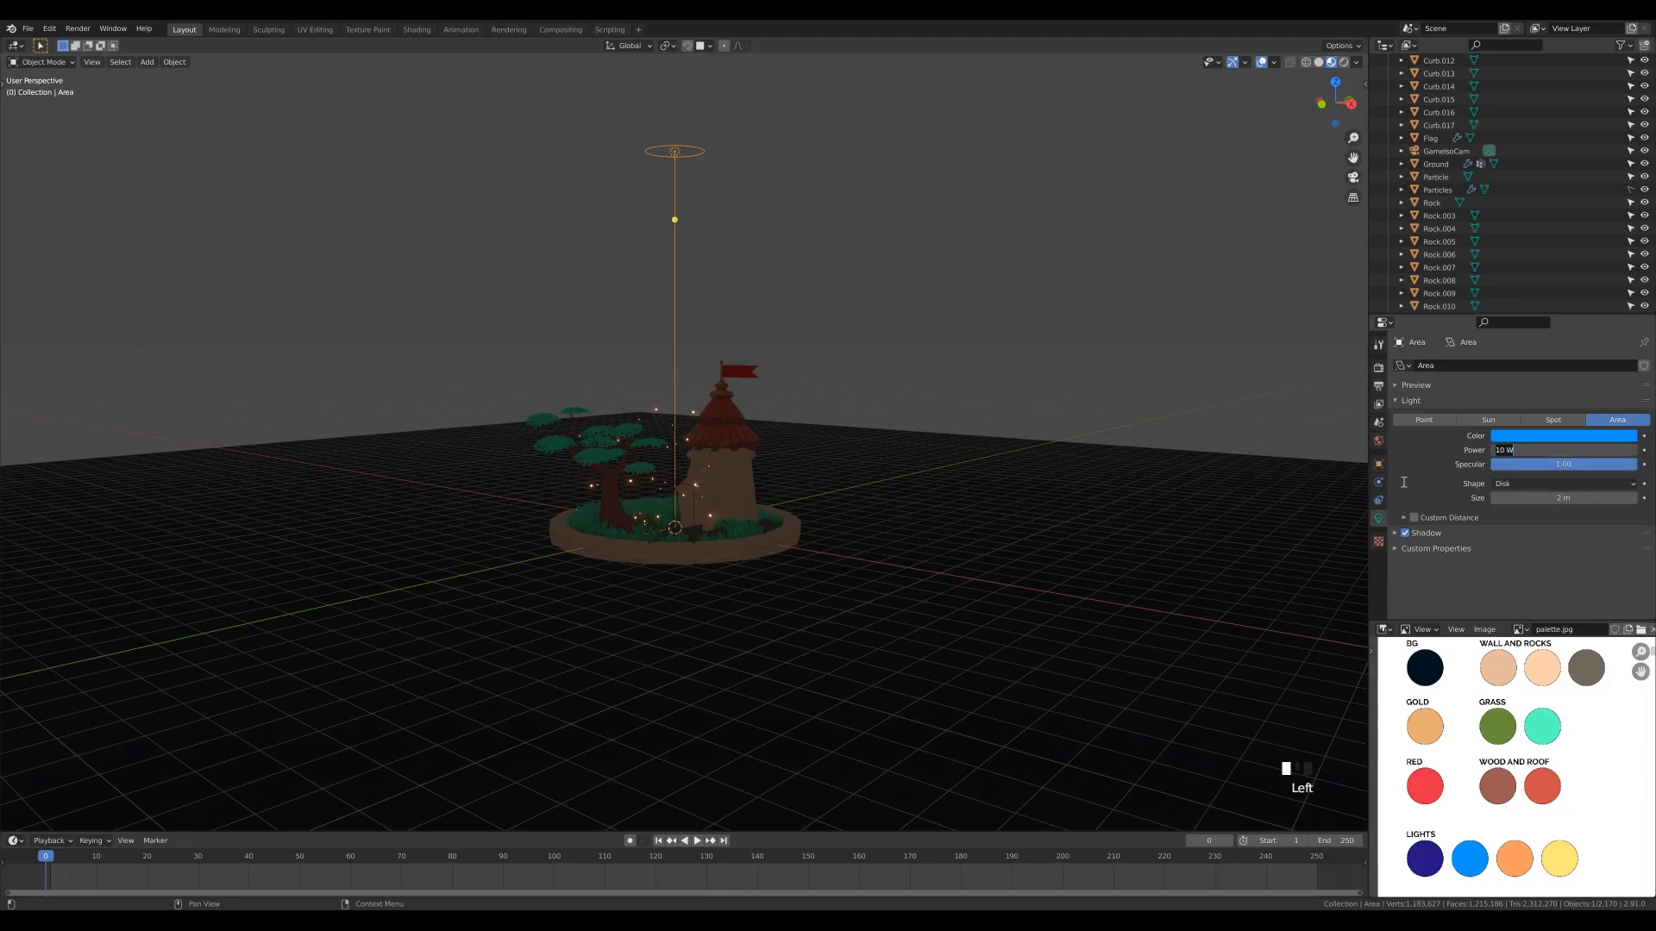
pyautogui.press('BackSpace')
pyautogui.press('BackSpace')
pyautogui.write('0')
# Switch the pivot point to 3D Cursor and rotate the area light -45° about the global X axis in camera view
pyautogui.scroll(4, 626, 506)
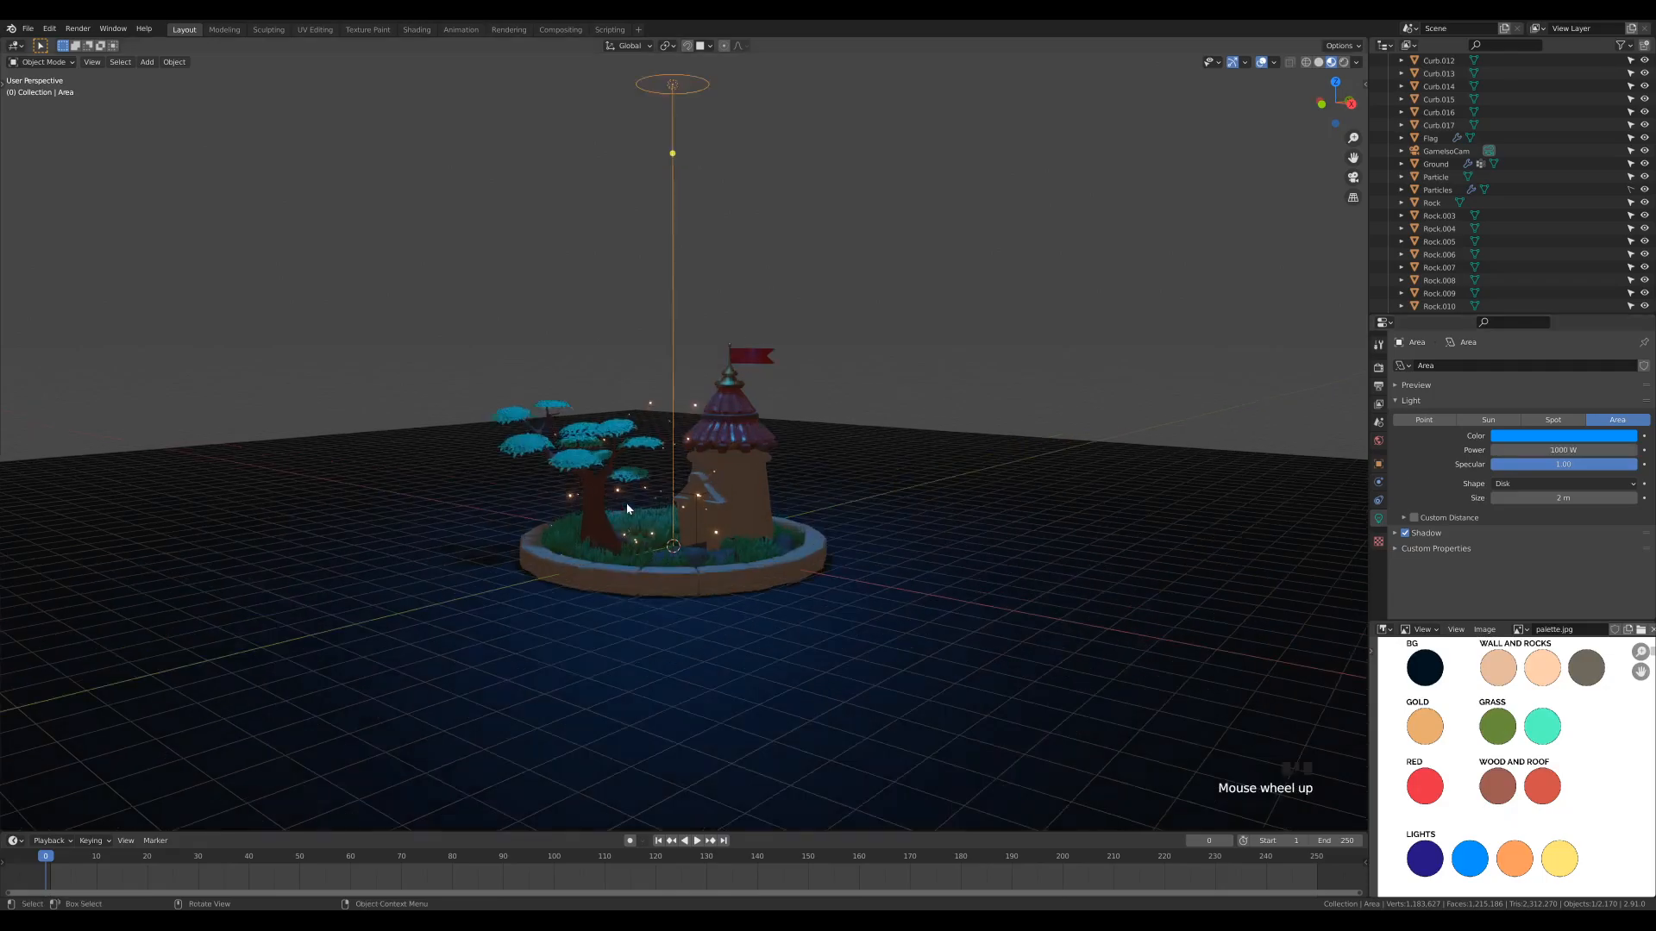
pyautogui.scroll(-1, 809, 548)
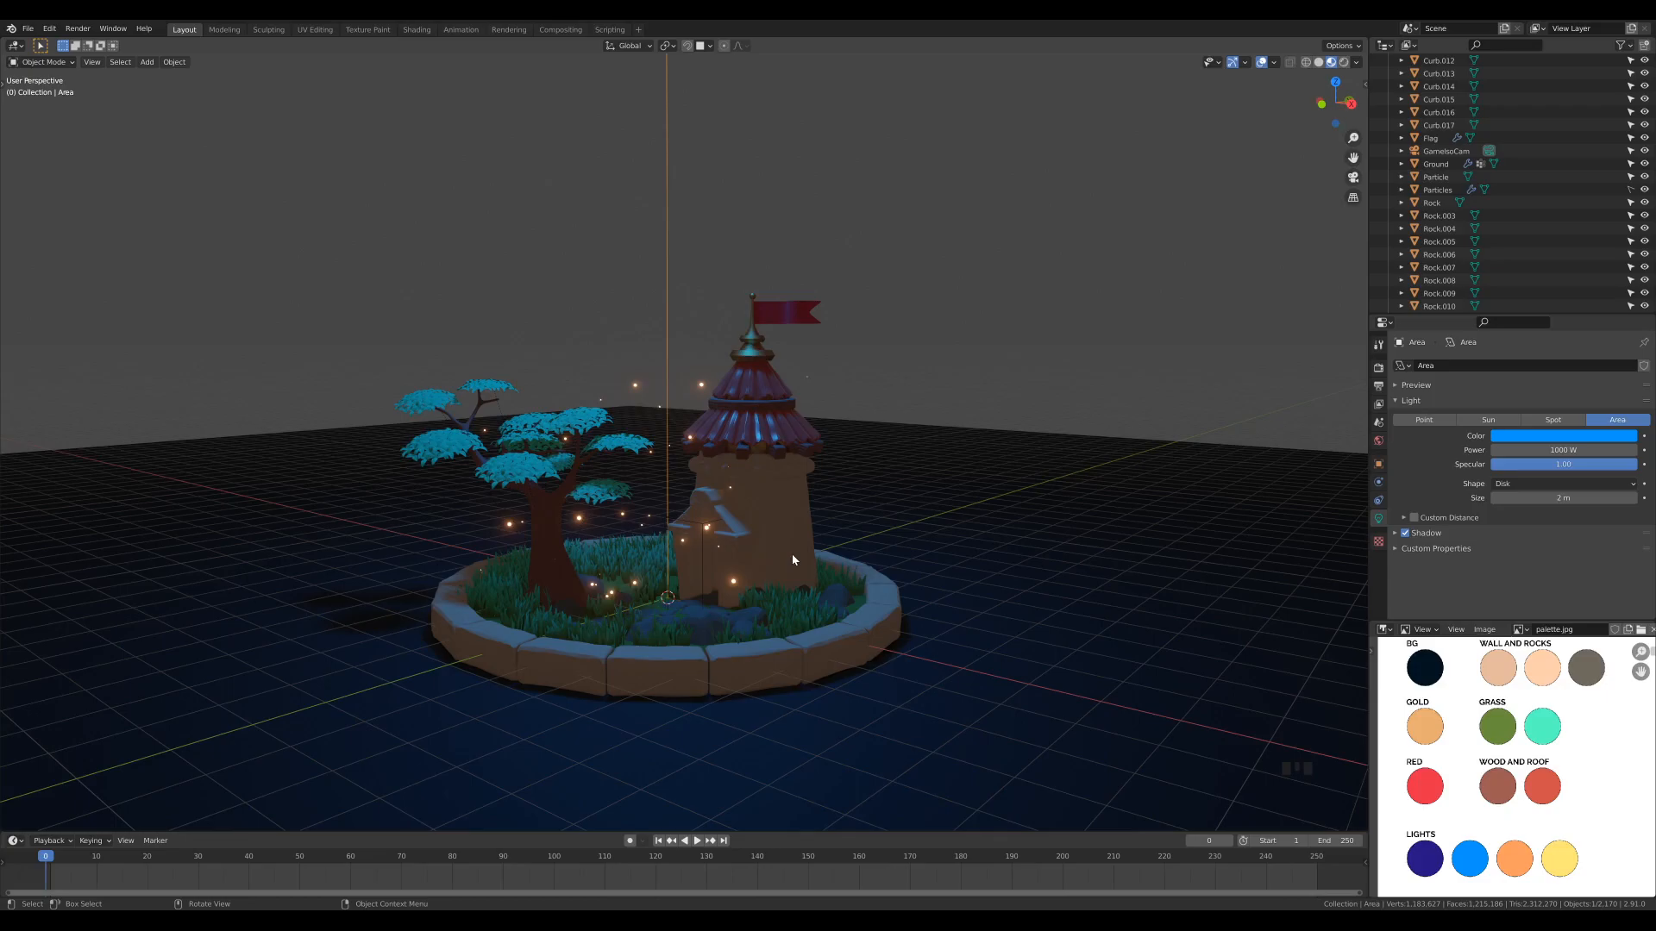
pyautogui.press('KP_0')
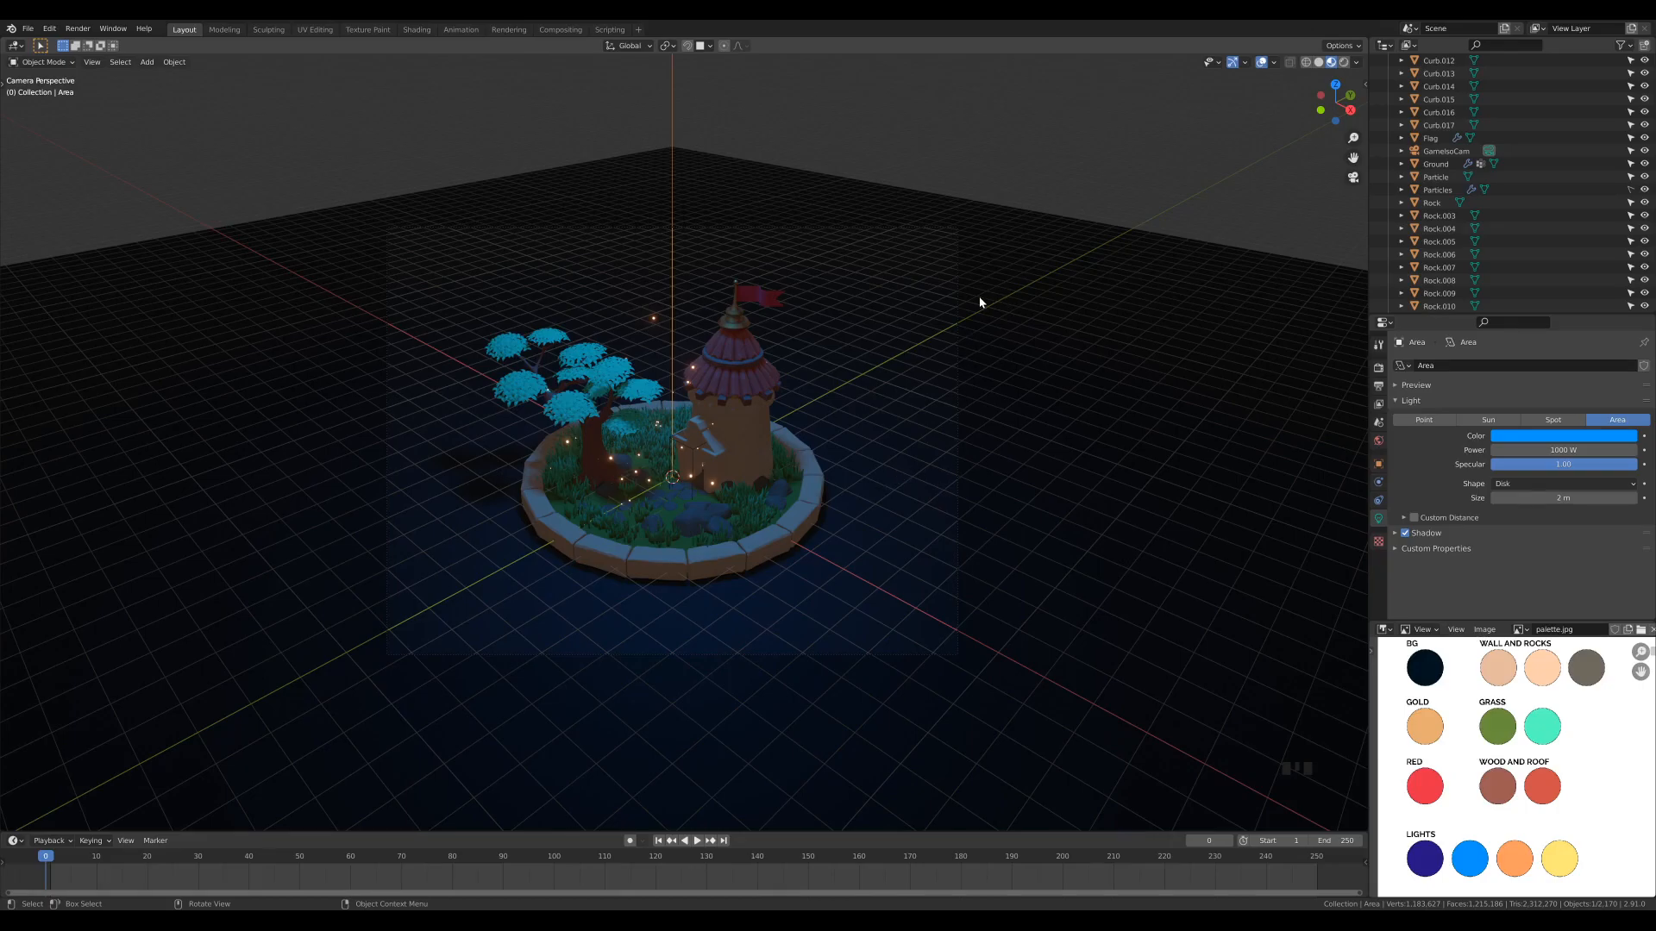
pyautogui.press('.')
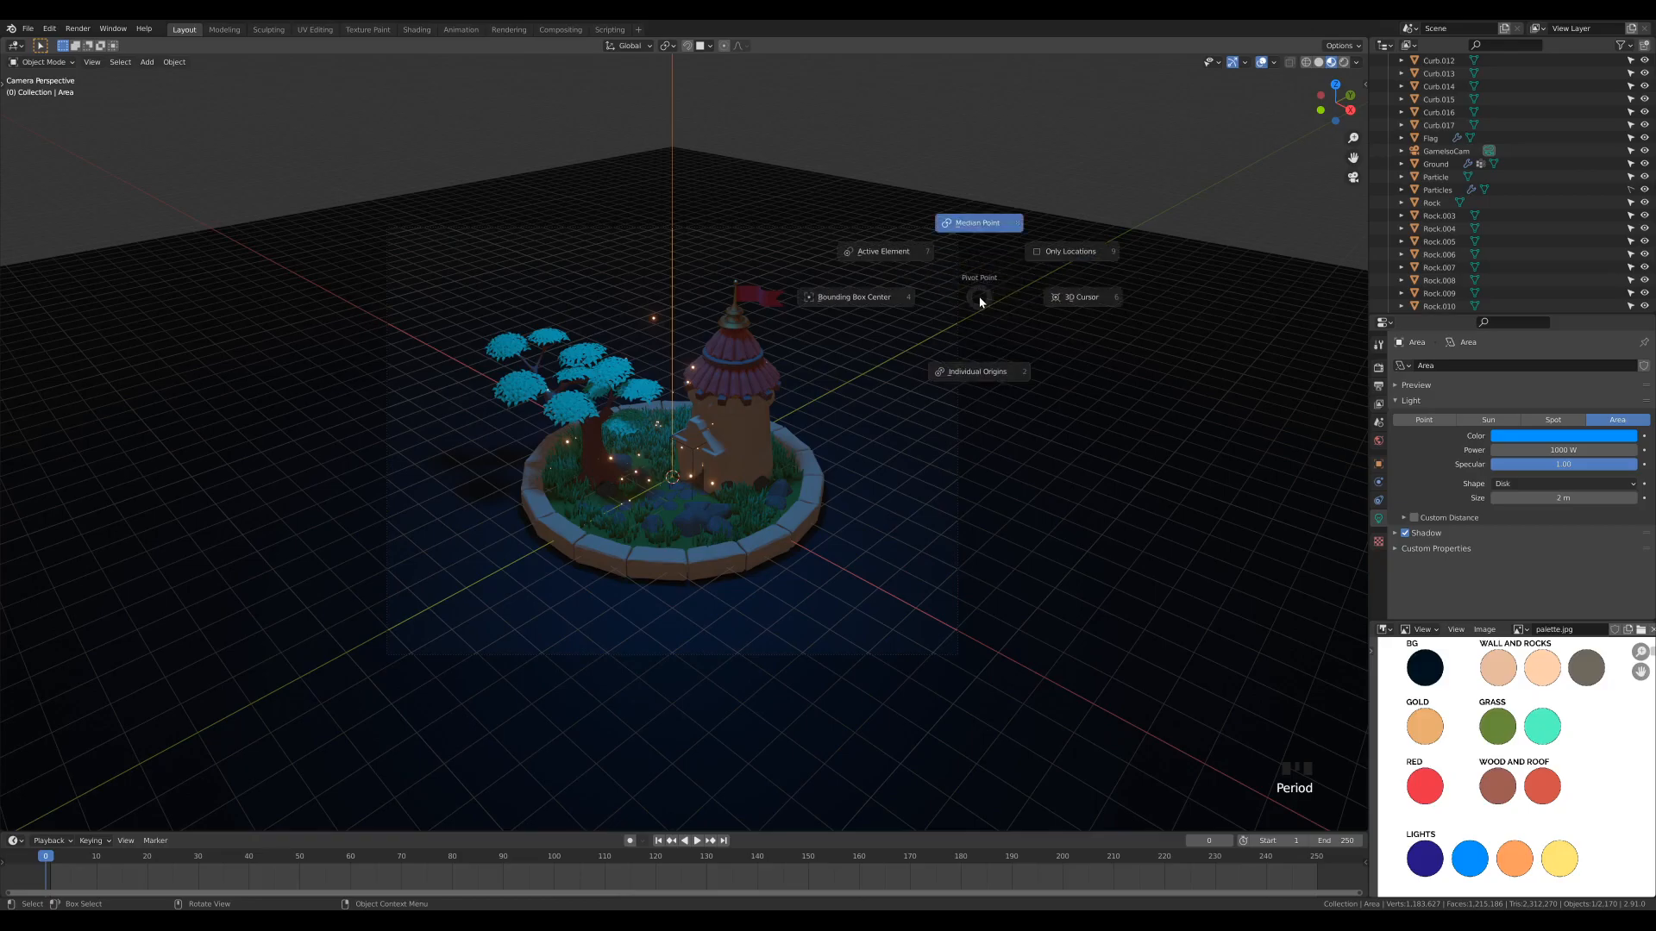
pyautogui.click(1065, 310)
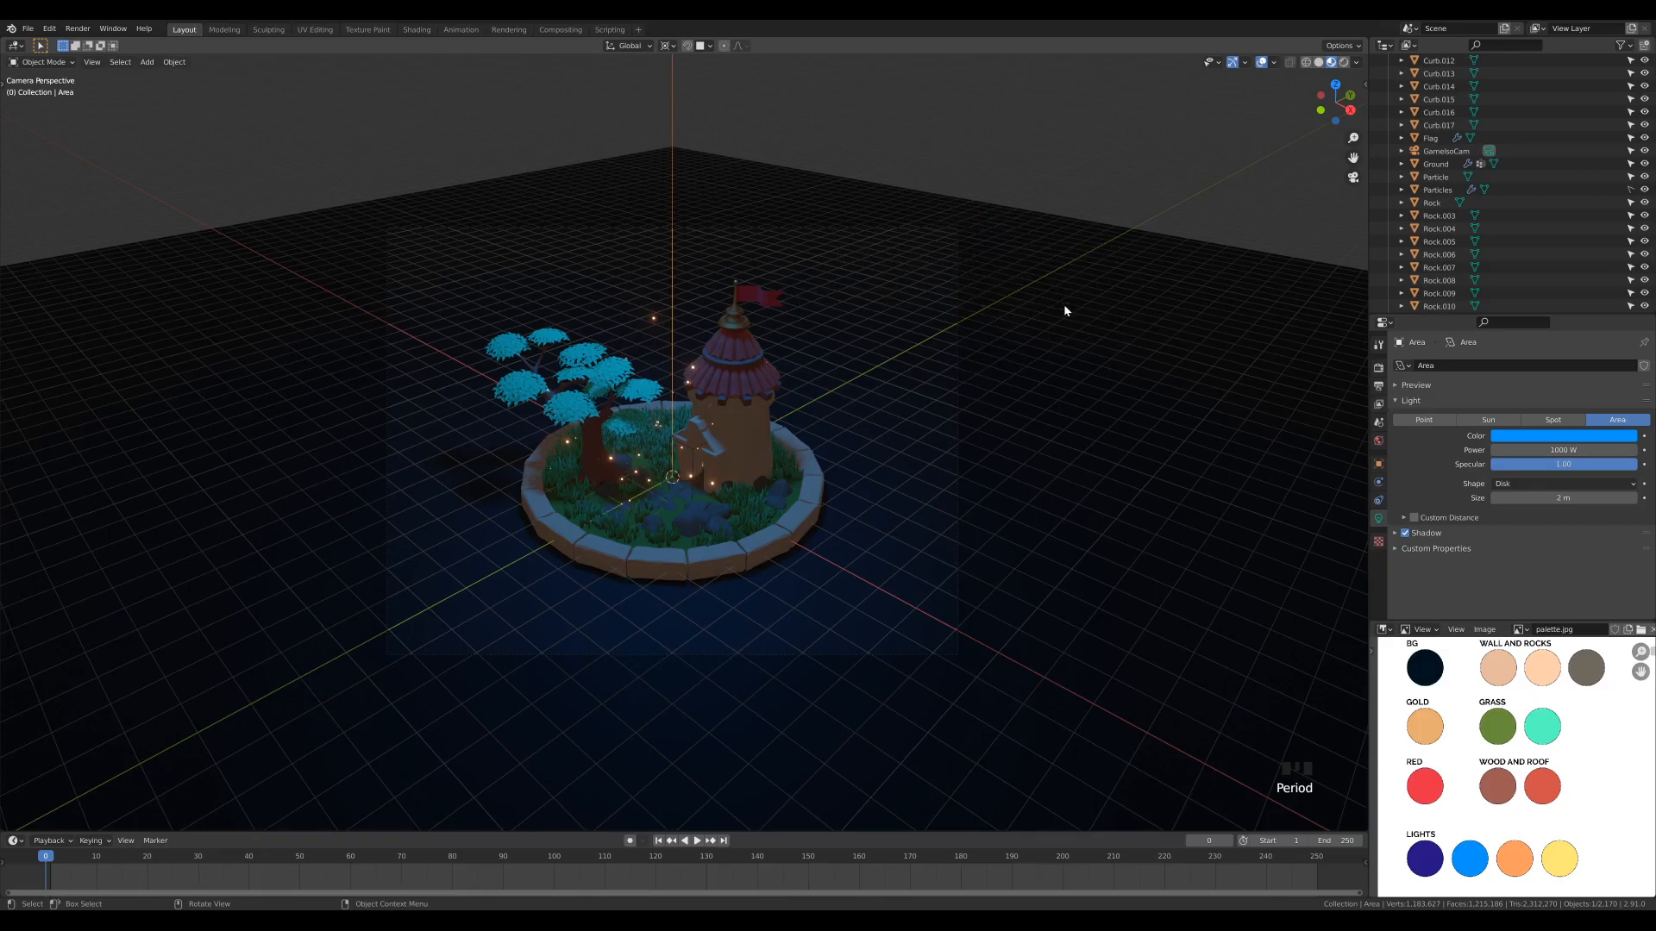
pyautogui.write('r')
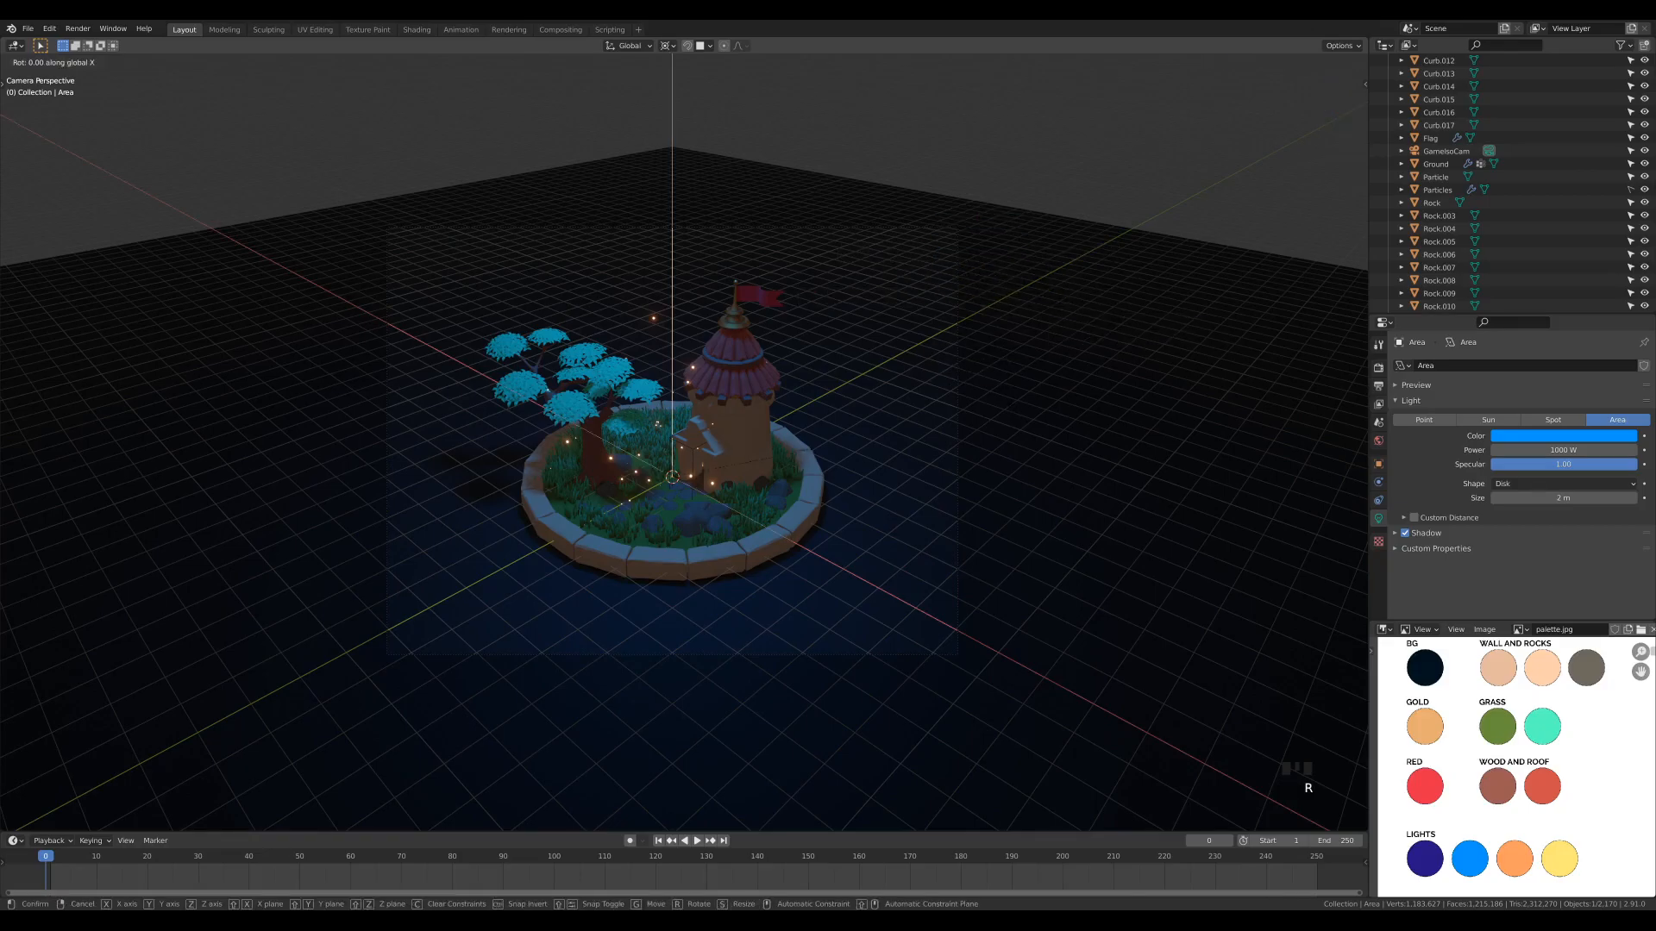
pyautogui.write('45')
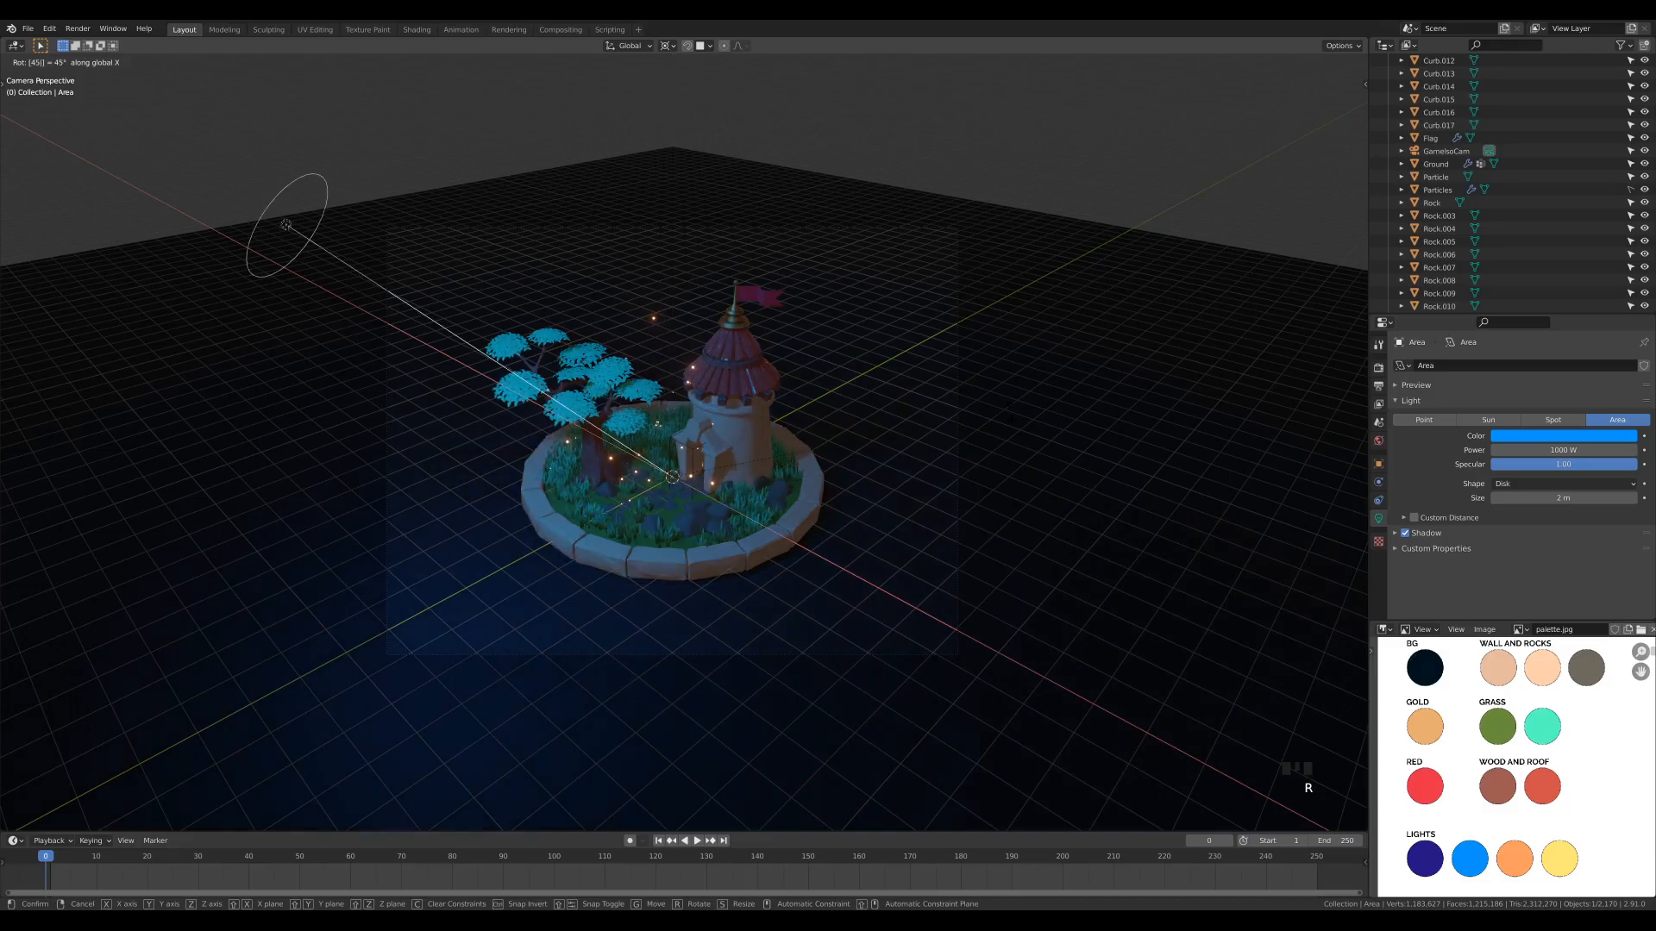
pyautogui.press('-')
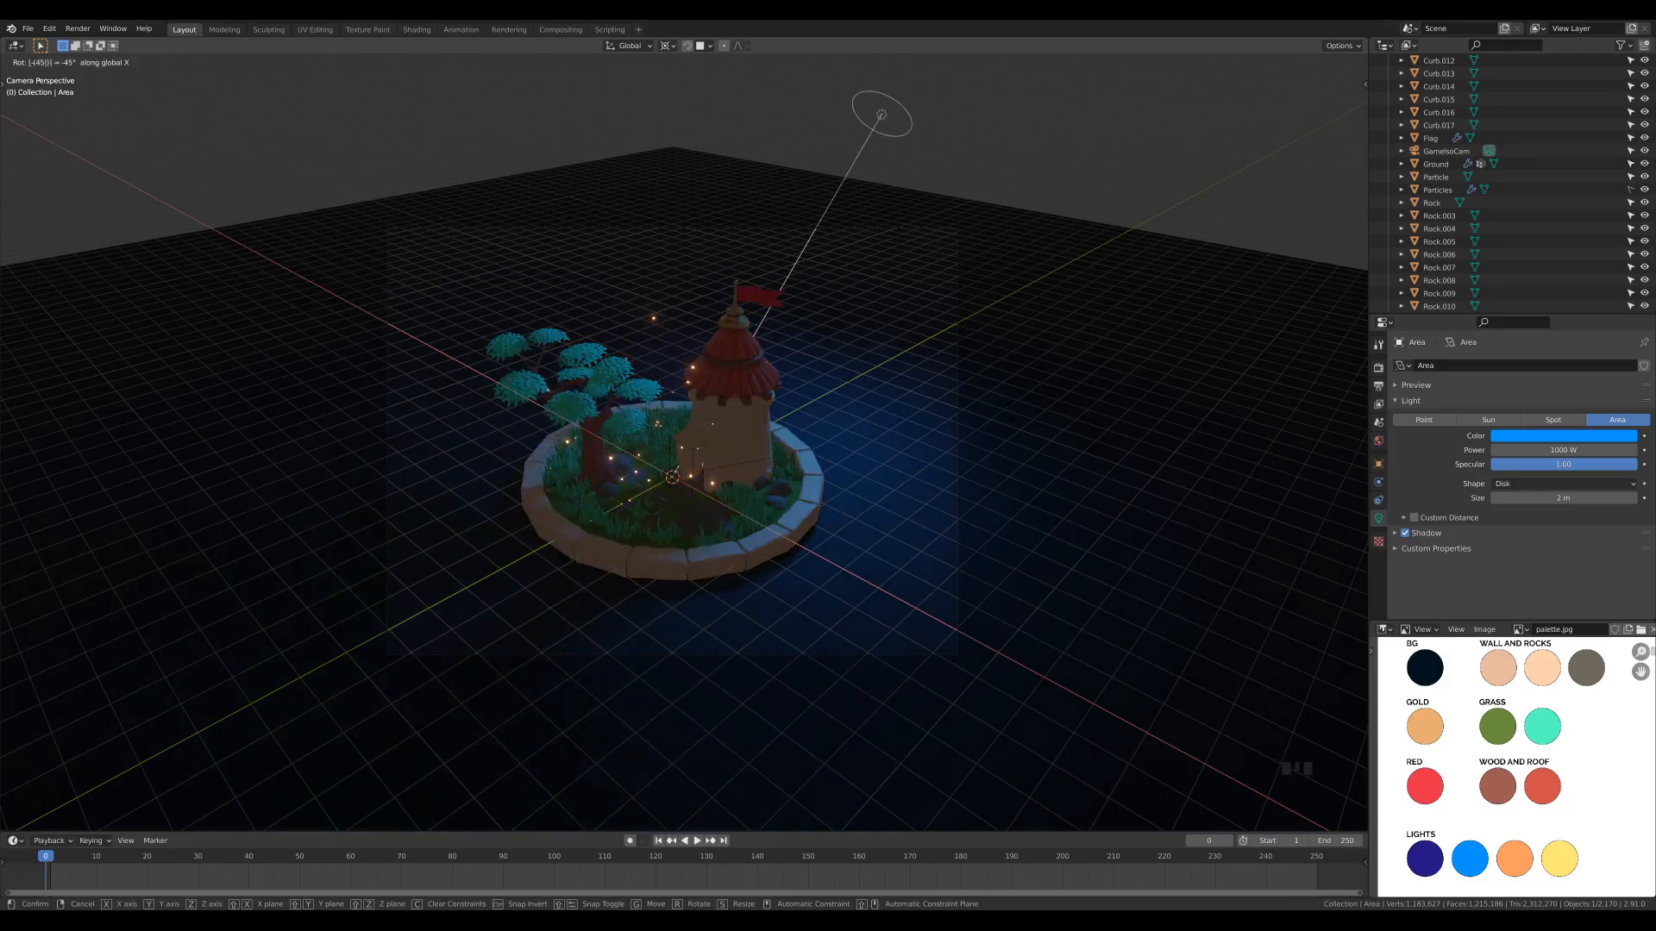
pyautogui.press('Return')
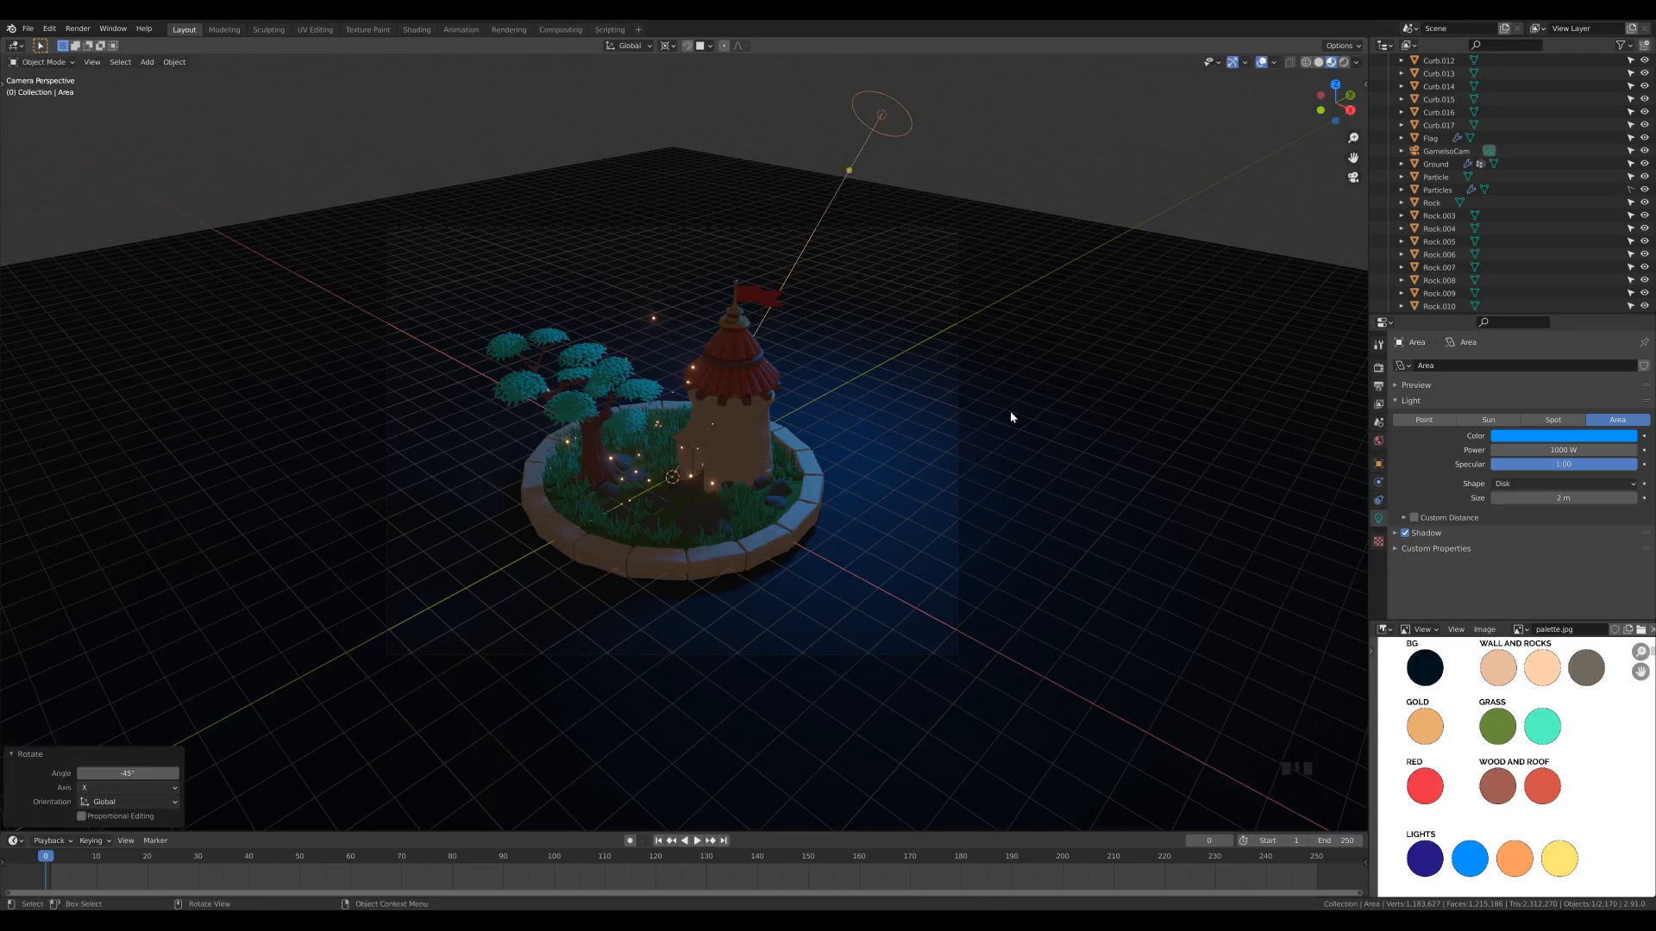
# Rotate the area light 45° about the global Z axis around the 3D cursor
pyautogui.press('r')
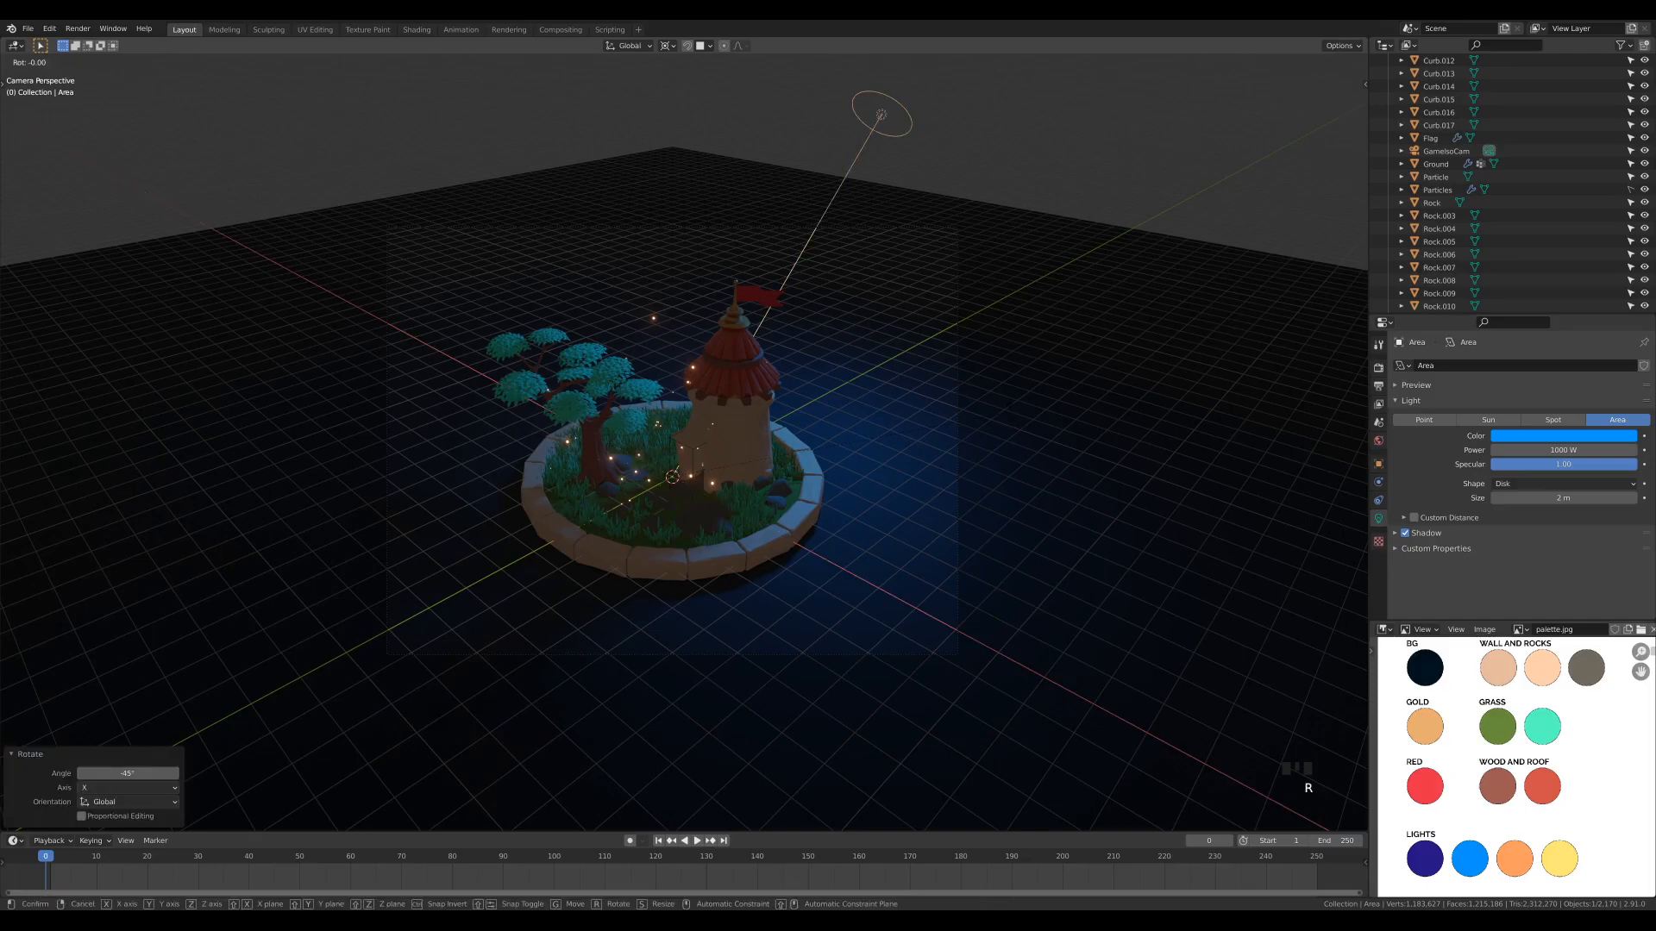
pyautogui.write('z')
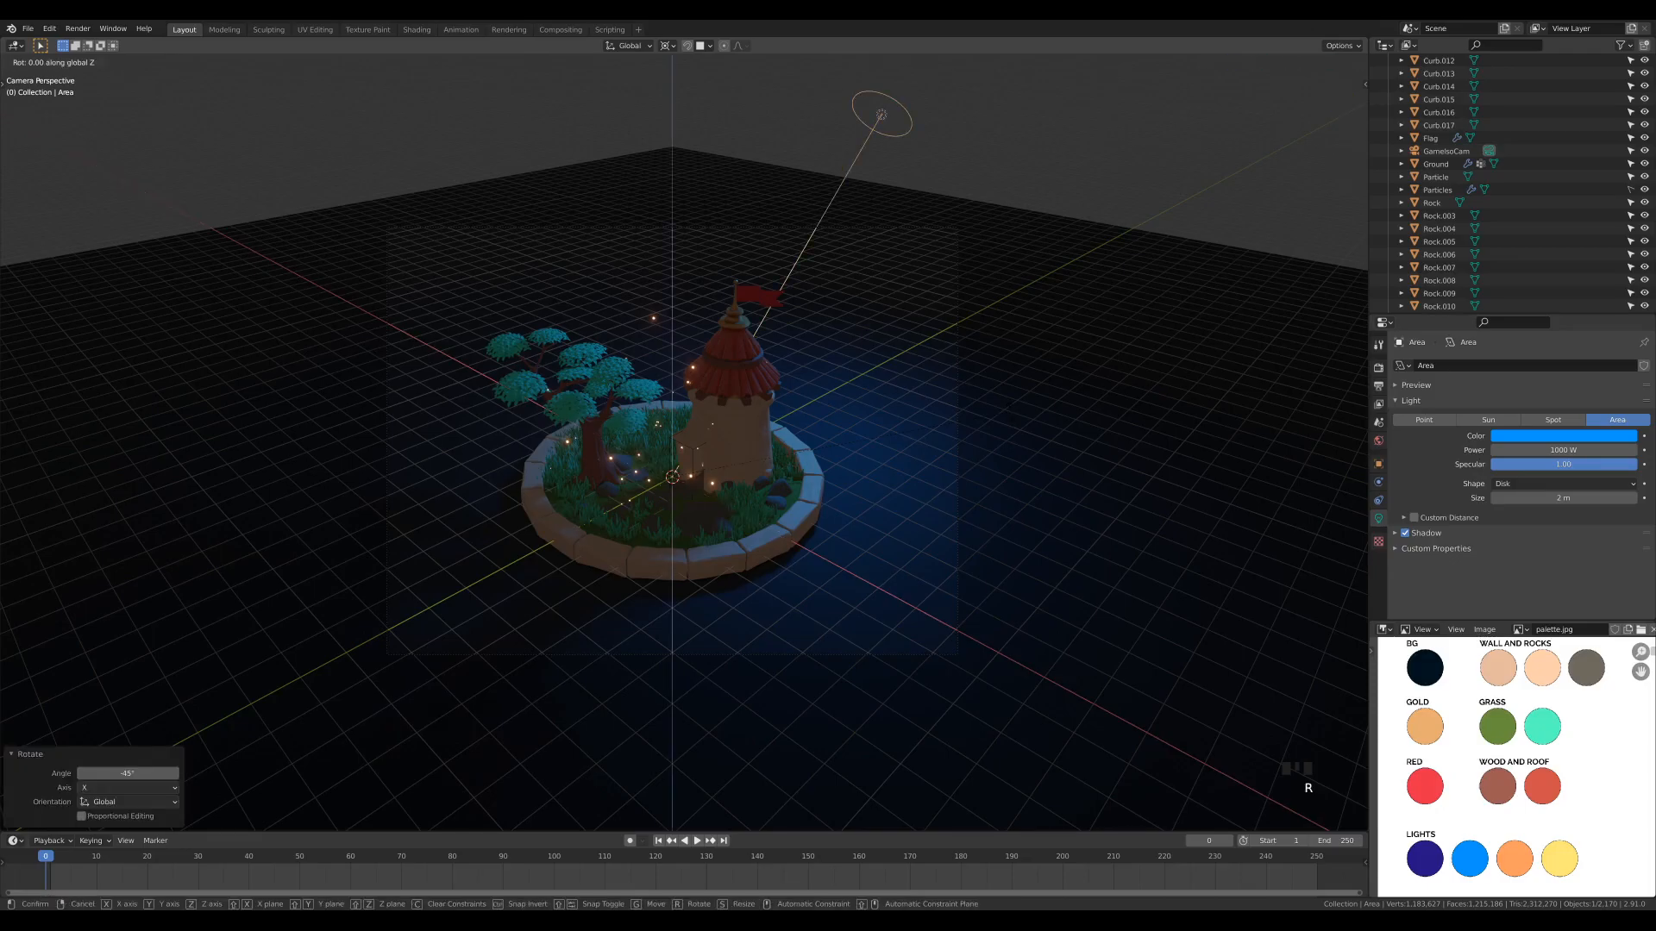
pyautogui.write('45')
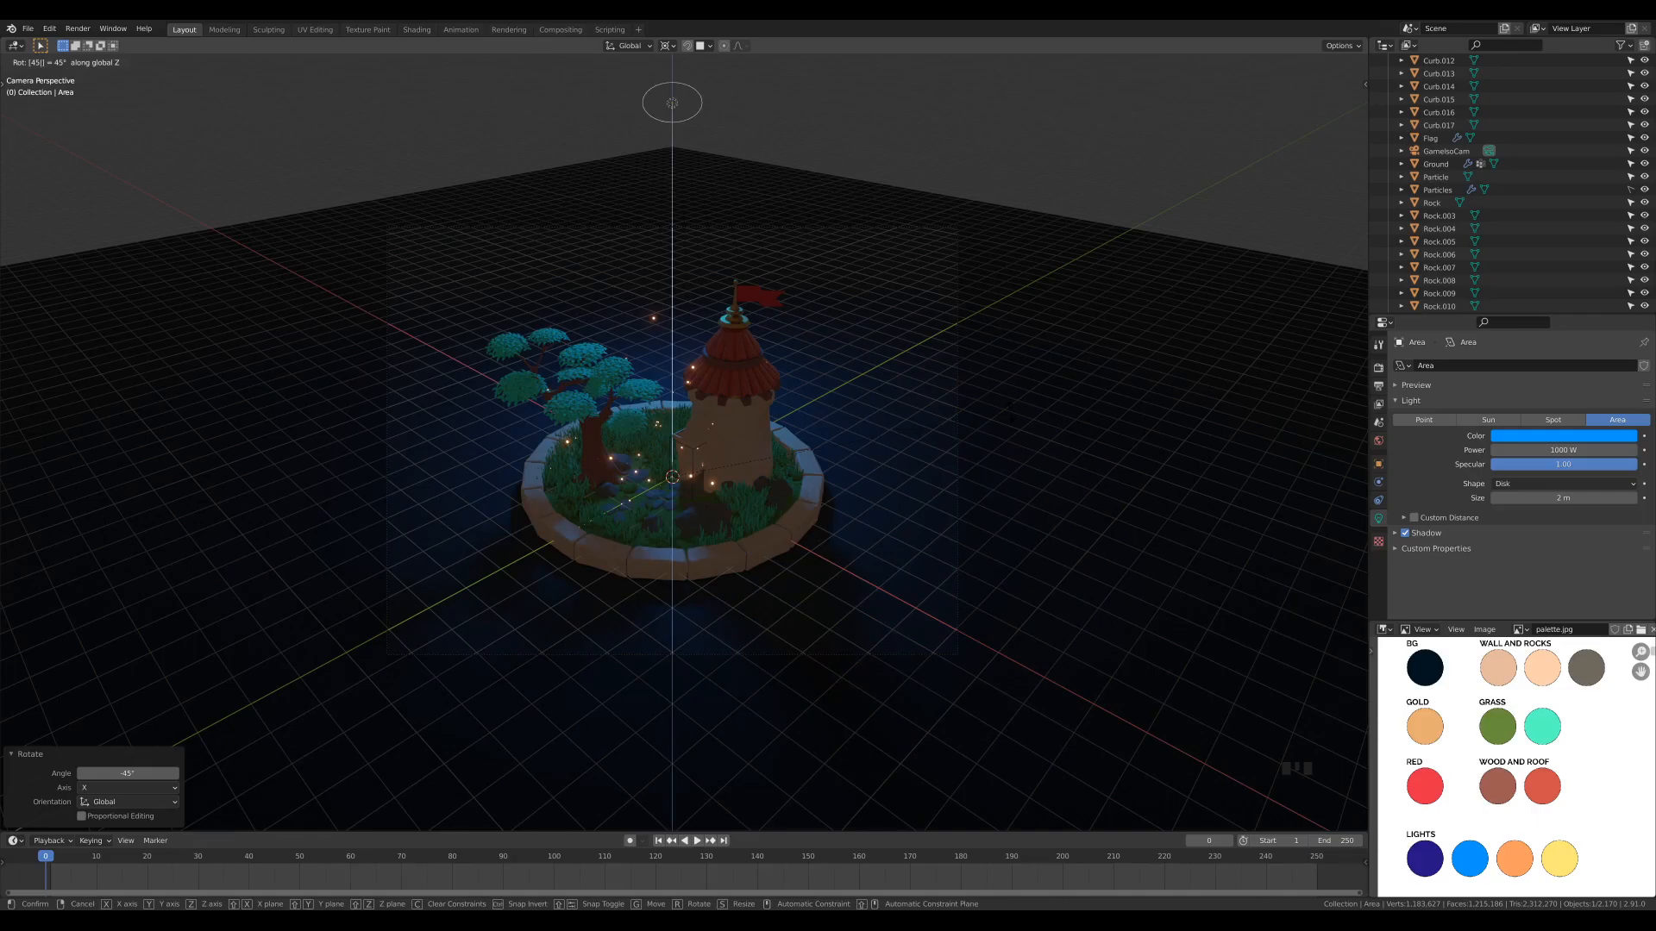
pyautogui.press('Return')
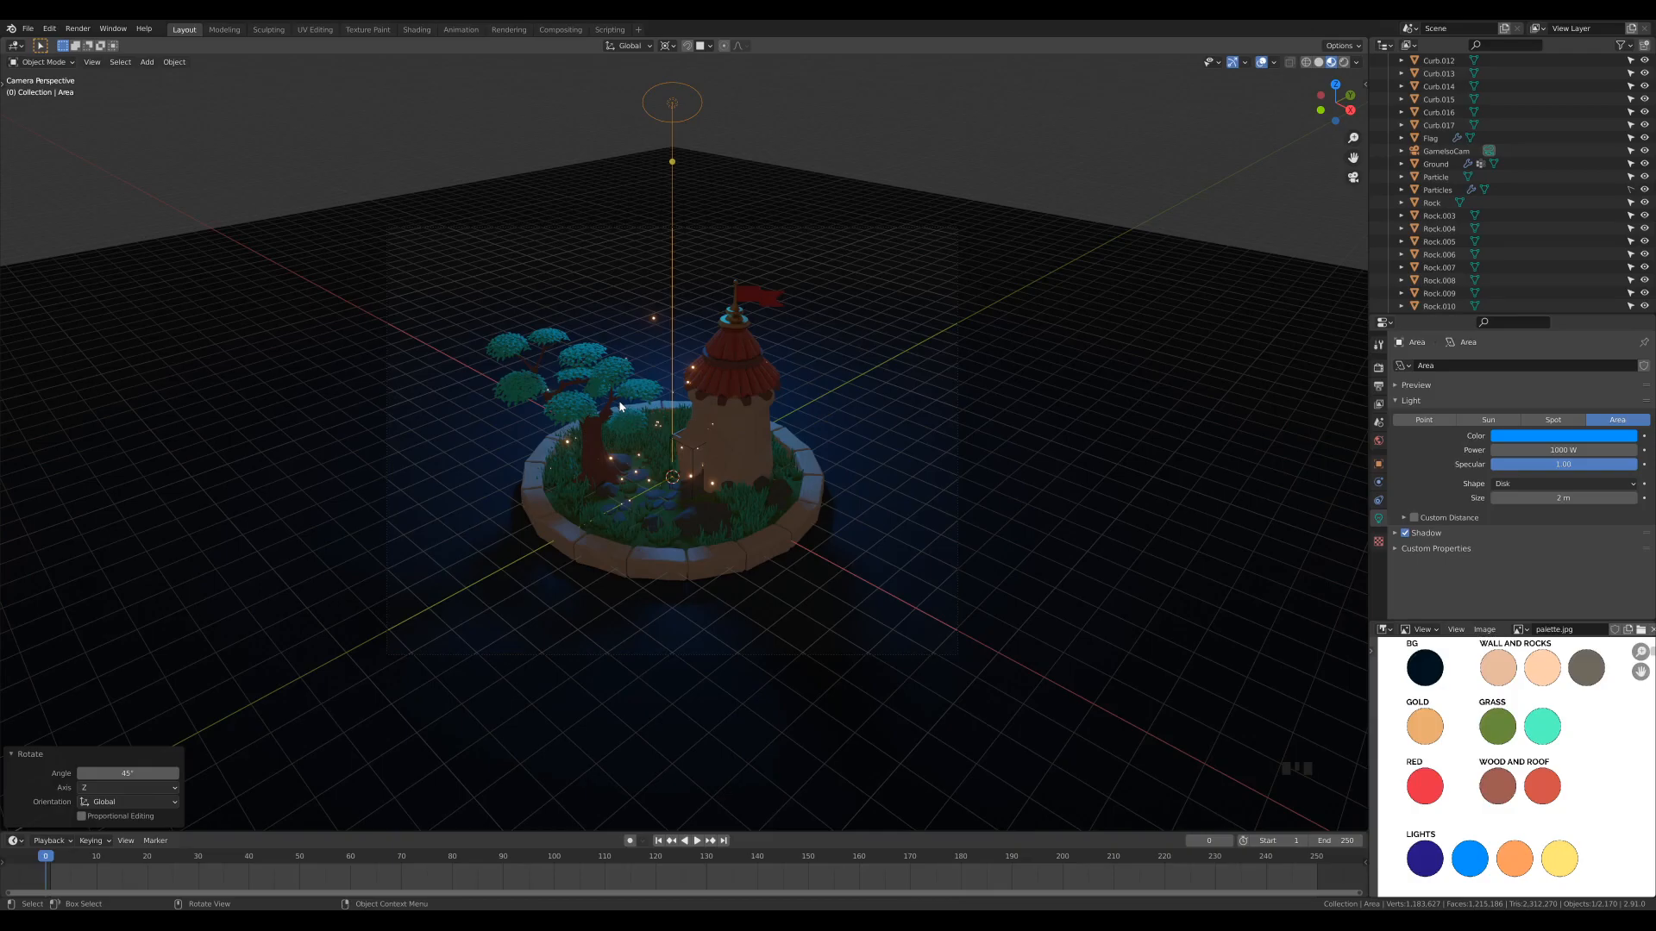
# Add a second area light and raise it about 9.3 m along the global Z axis
pyautogui.scroll(2, 744, 509)
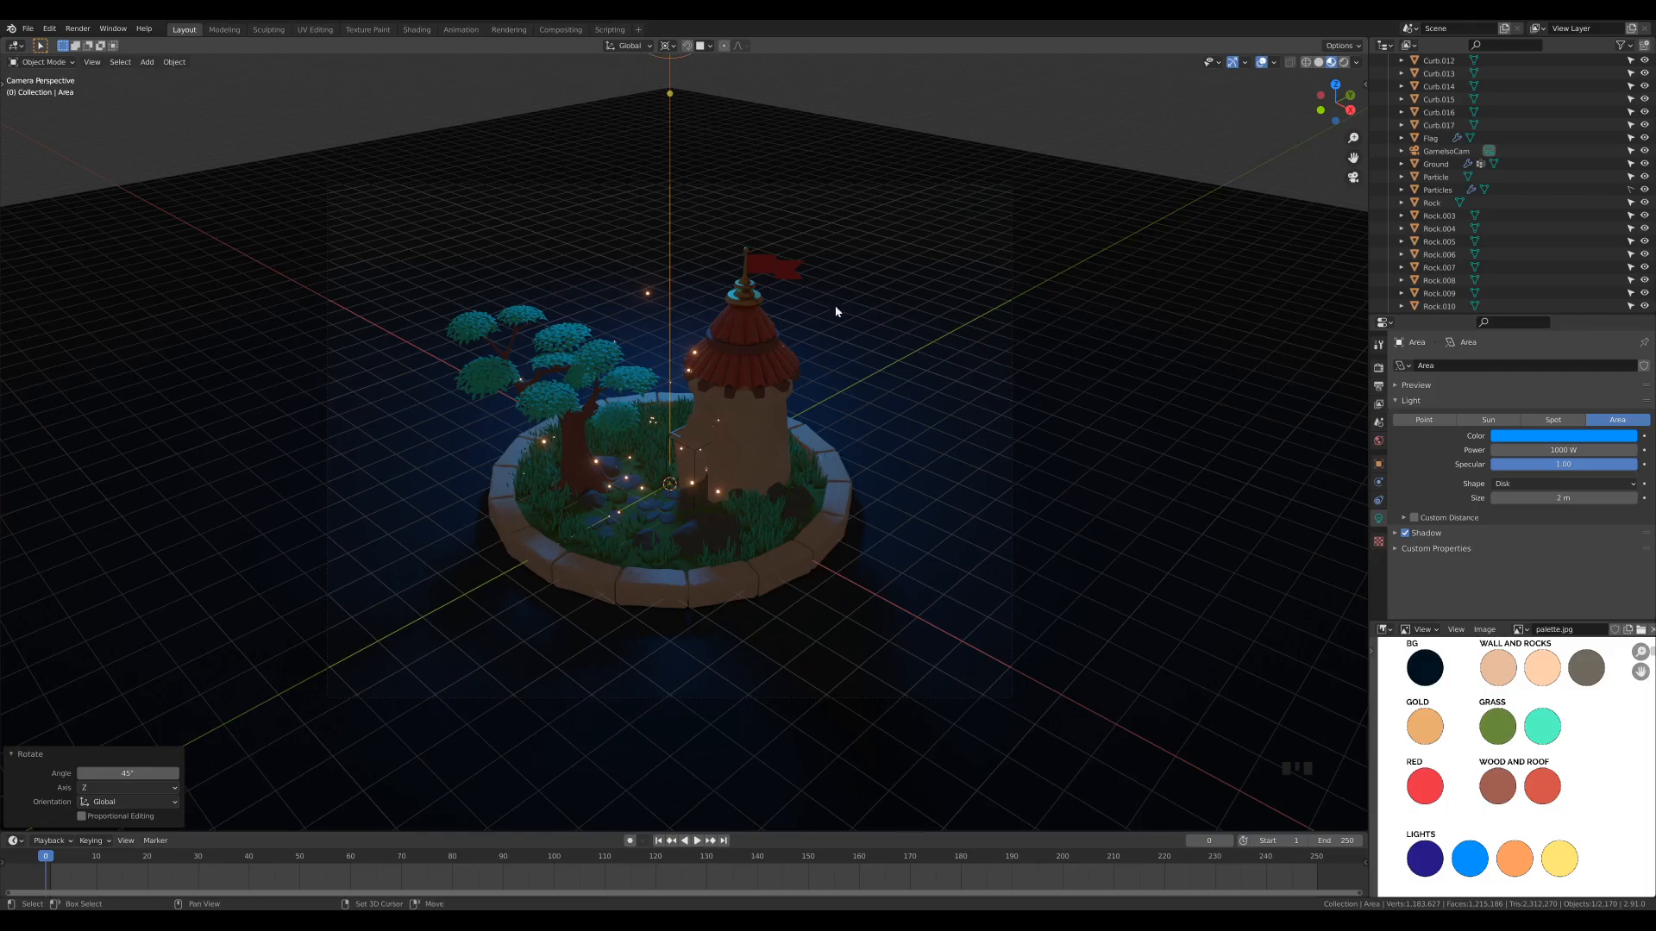
pyautogui.hotkey('shift', 'a')
pyautogui.moveTo(820, 326)
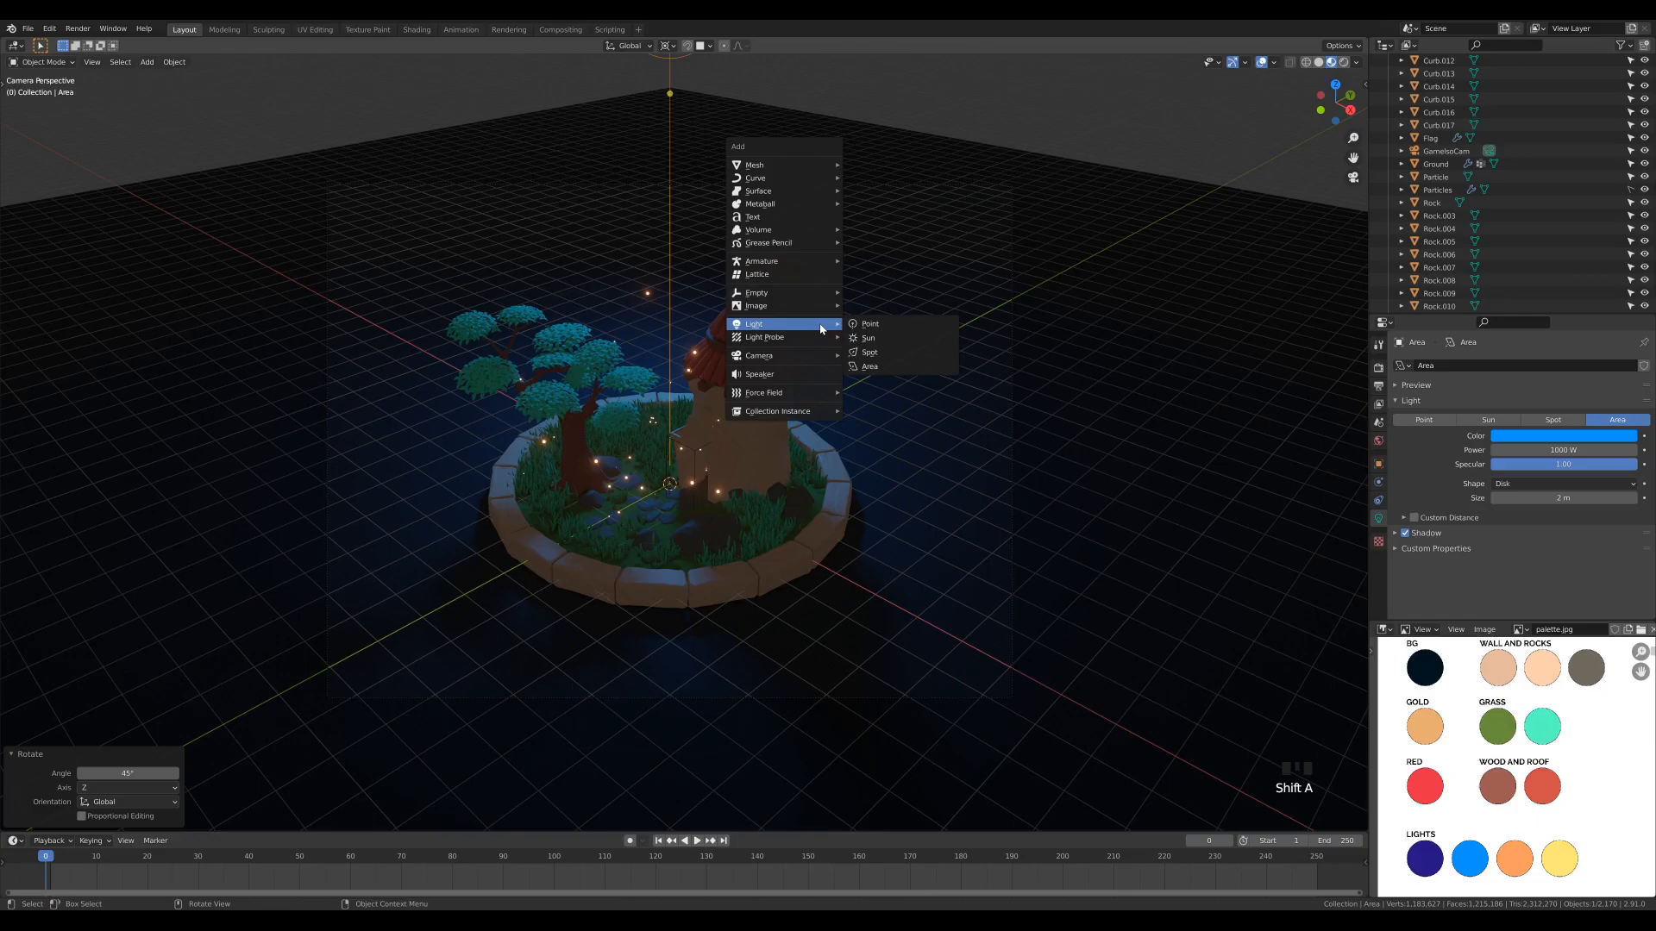
pyautogui.click(906, 366)
pyautogui.scroll(-2, 852, 482)
pyautogui.moveTo(852, 481); pyautogui.dragTo(850, 457, button='middle')
pyautogui.scroll(-4, 850, 464)
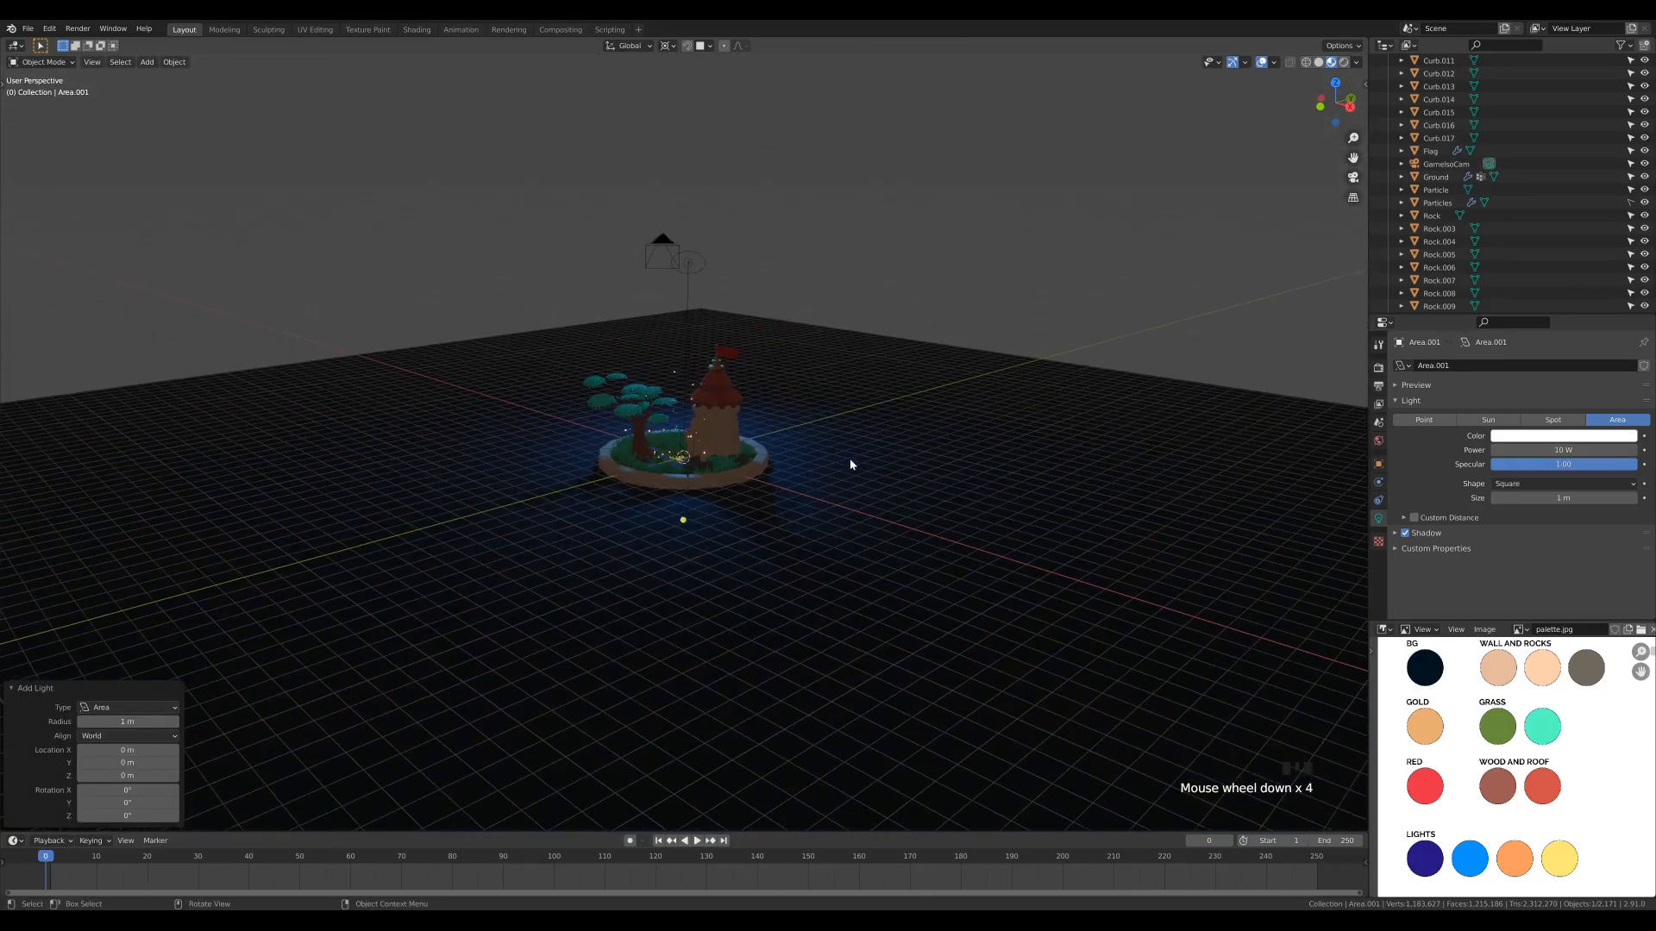
pyautogui.press('g')
pyautogui.press('z')
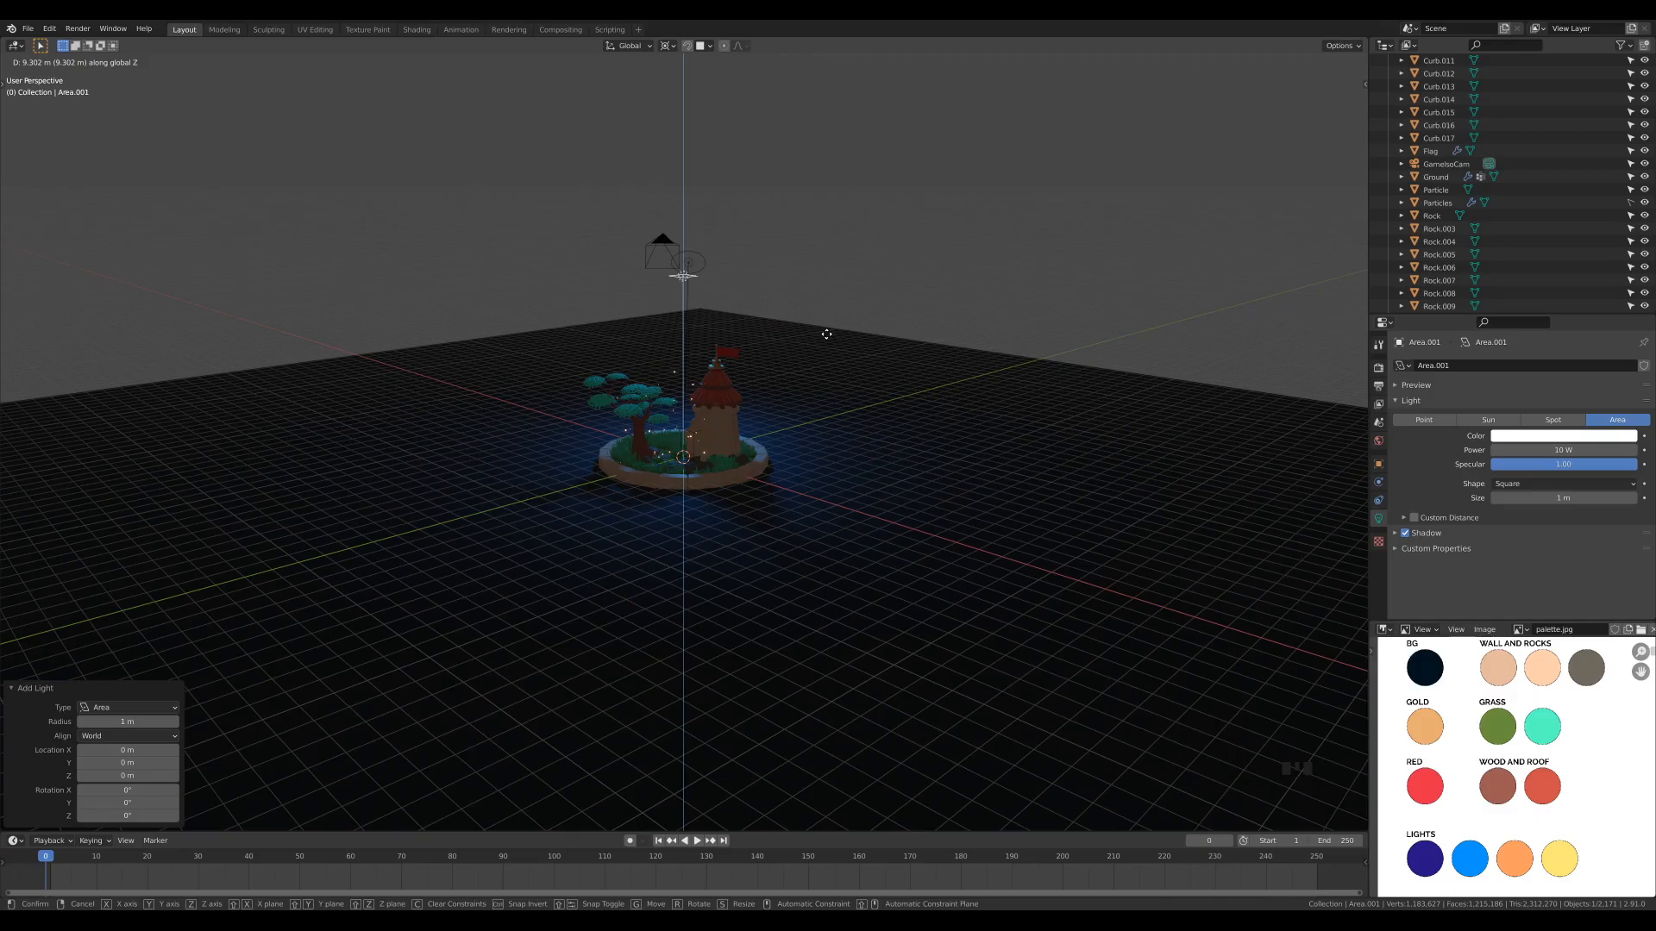
pyautogui.click(826, 334)
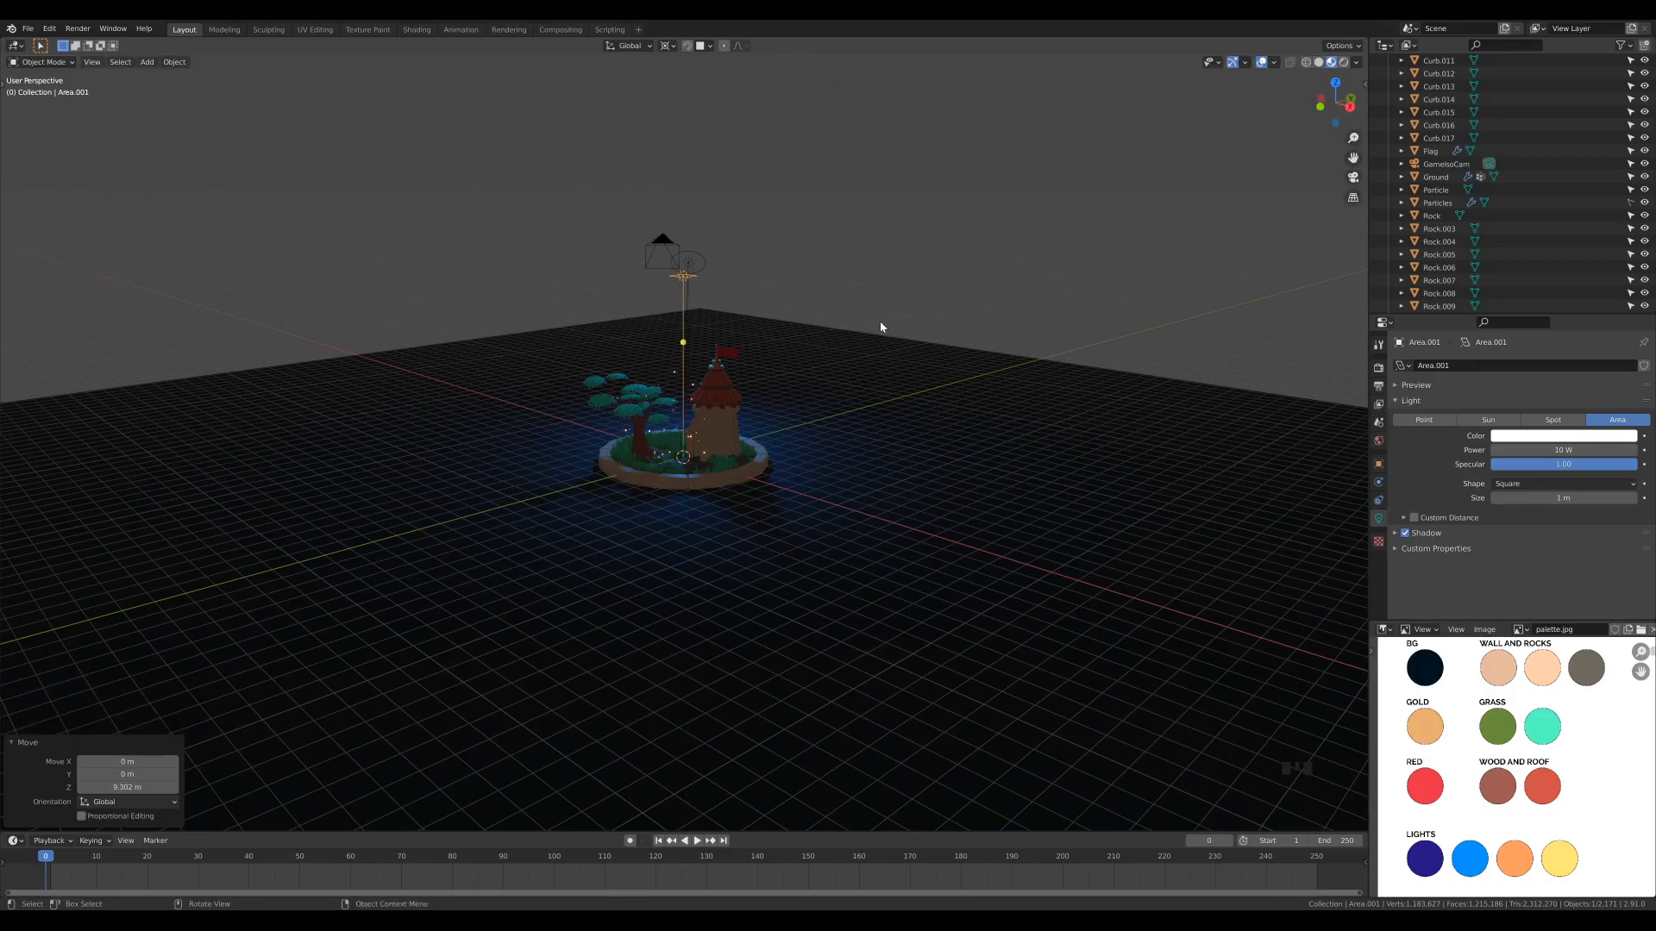
# Set the second area light's shape to Disk and its size to 6 m
pyautogui.click(1529, 484)
pyautogui.click(1527, 526)
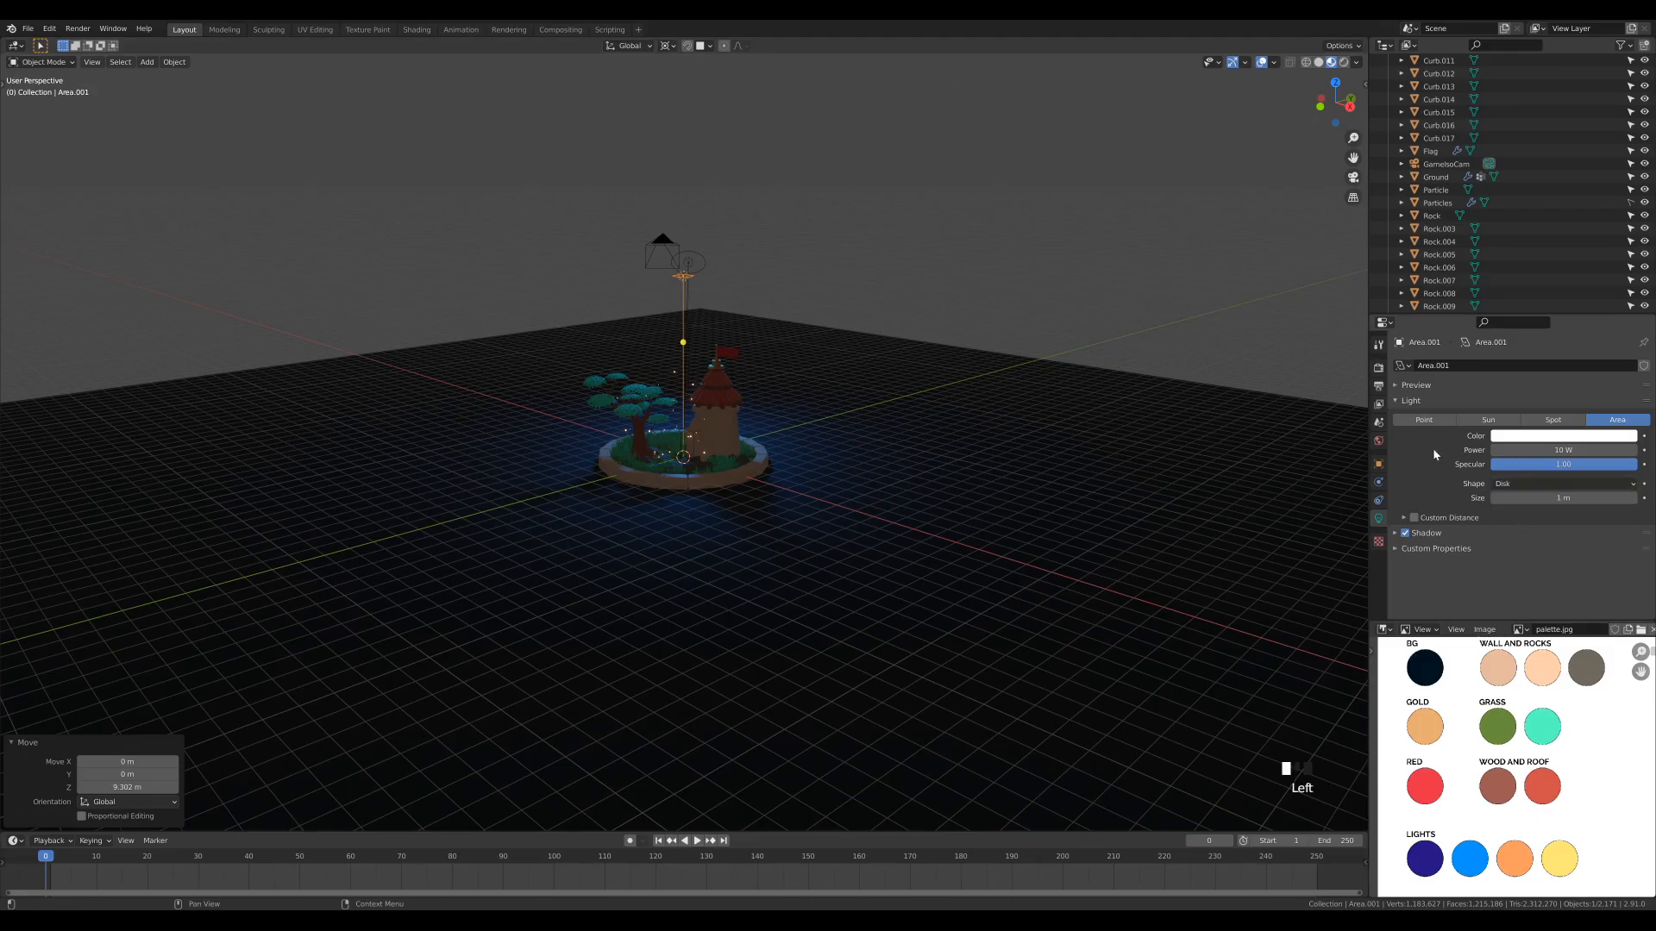
pyautogui.click(1577, 498)
pyautogui.write('6')
pyautogui.press('Return')
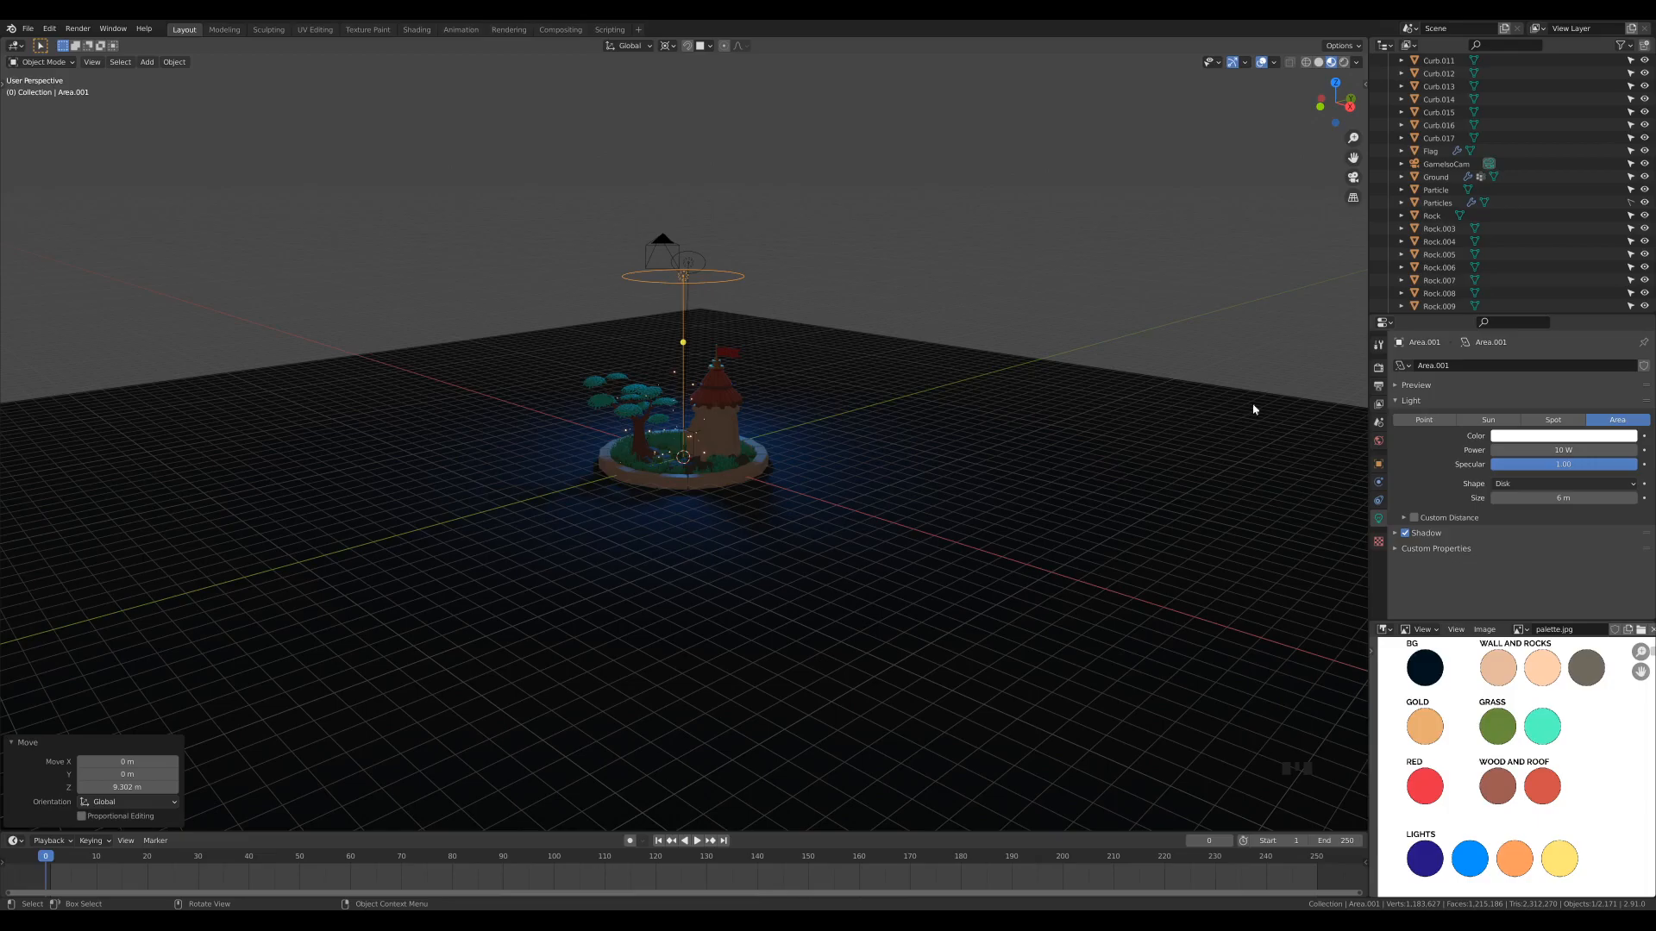
# Set the second area light's power to 500 W and sample the orange from the palette's Lights row as its colour
pyautogui.click(1532, 450)
pyautogui.write('500')
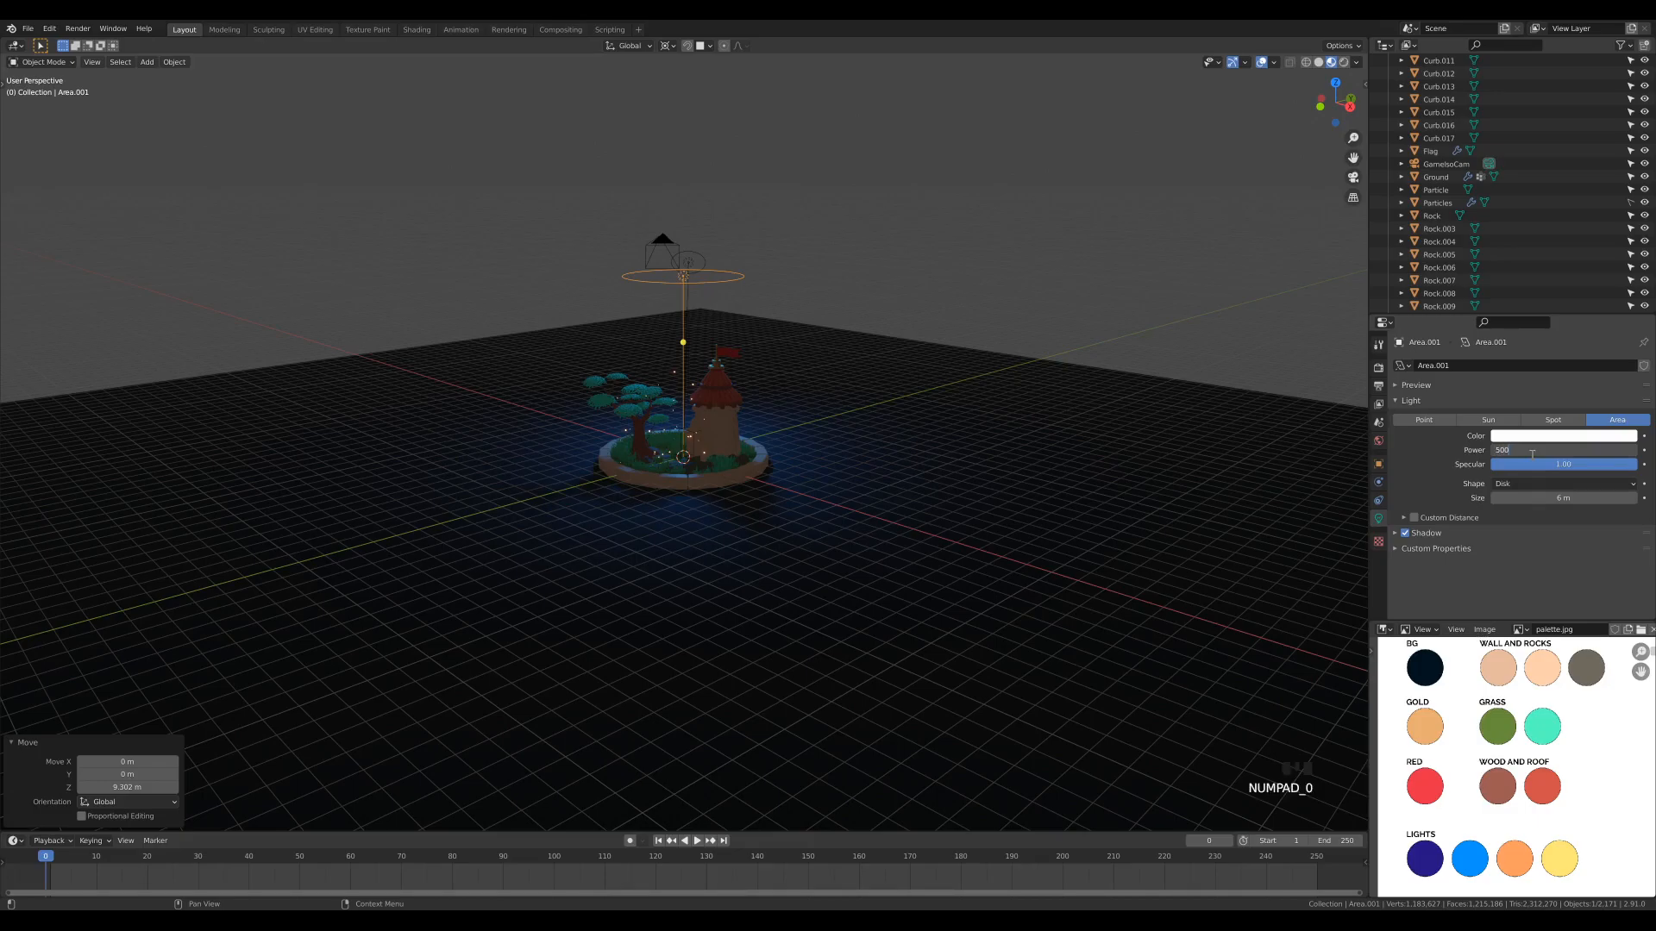
pyautogui.press('Return')
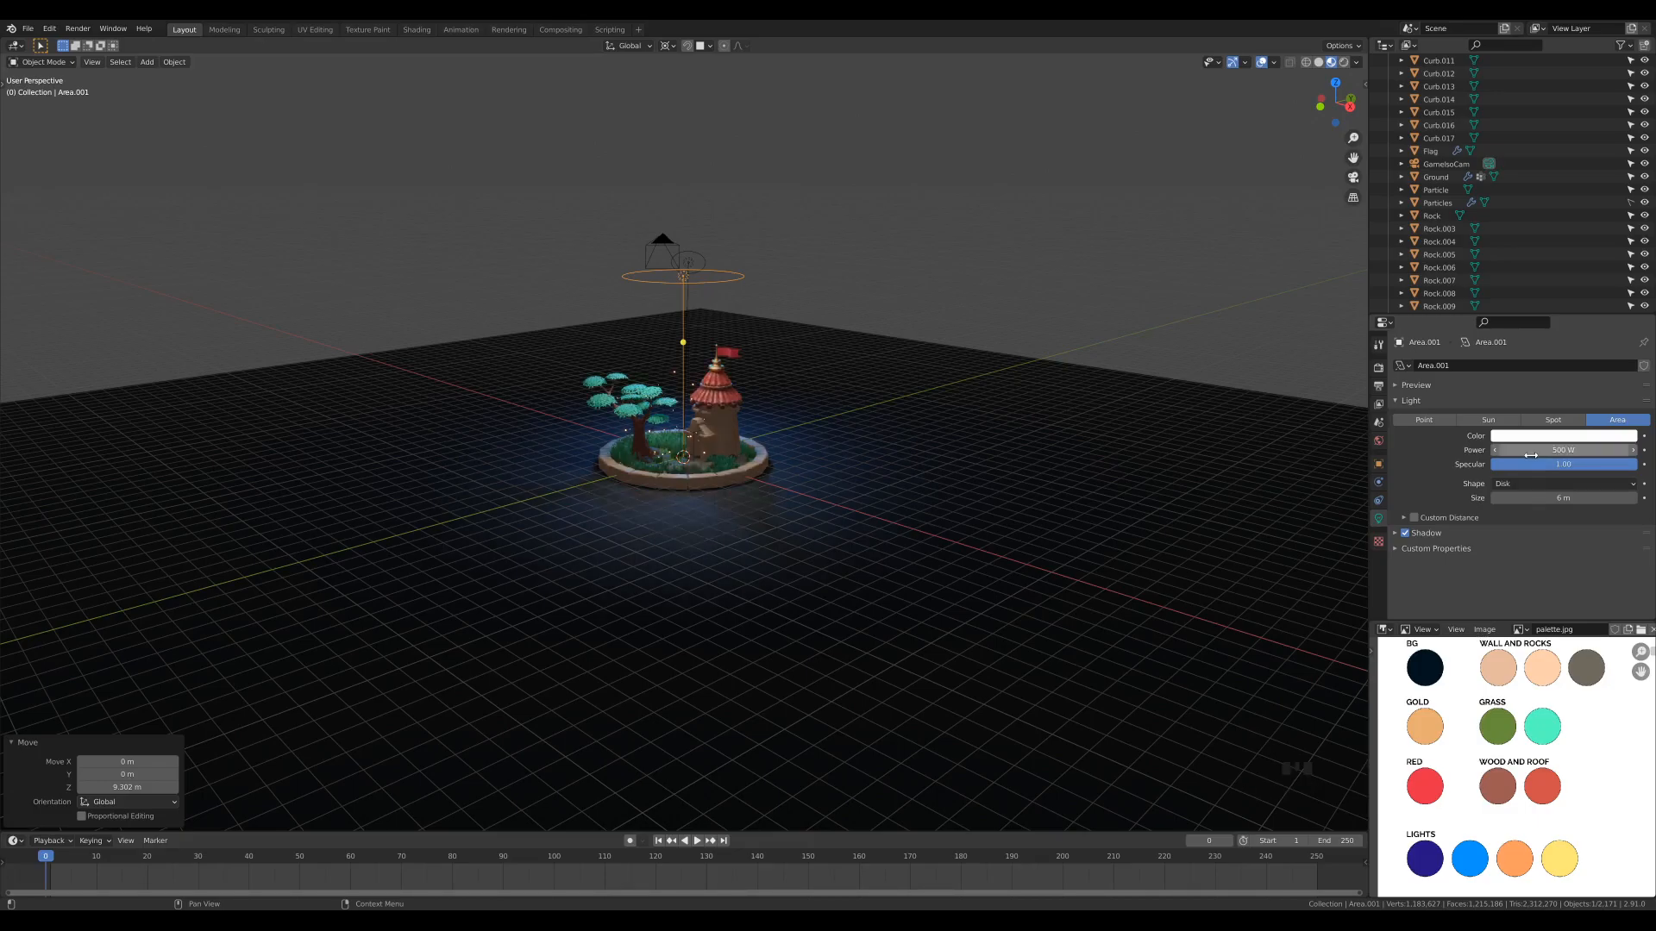
pyautogui.click(1557, 440)
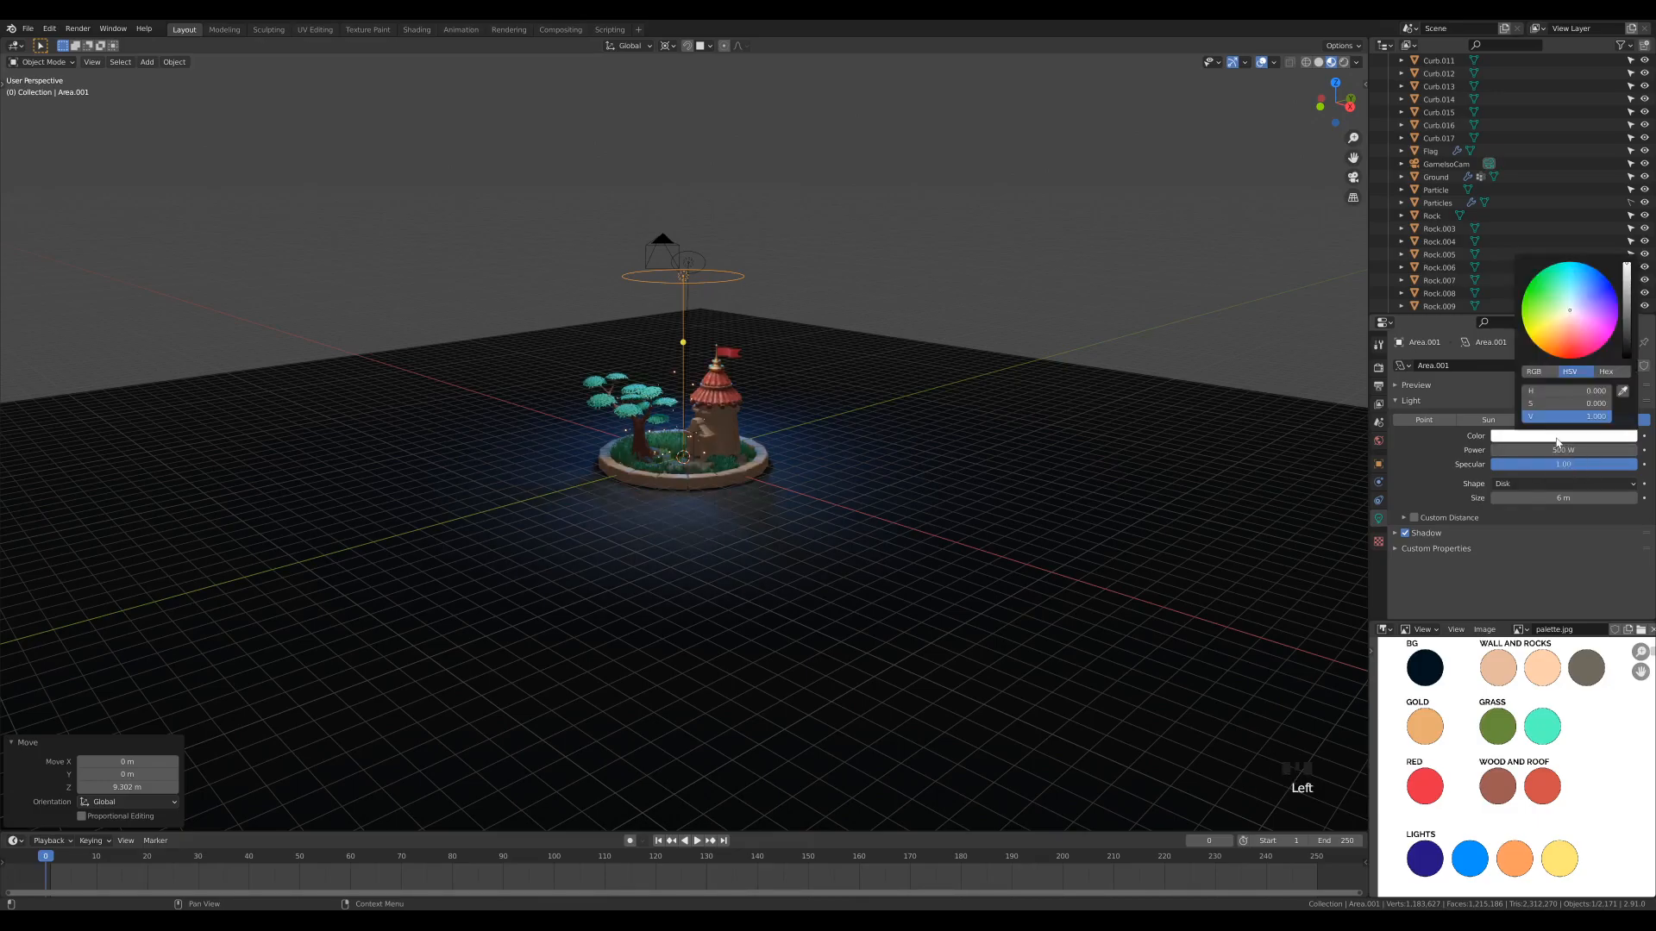
pyautogui.click(1622, 392)
pyautogui.click(1515, 858)
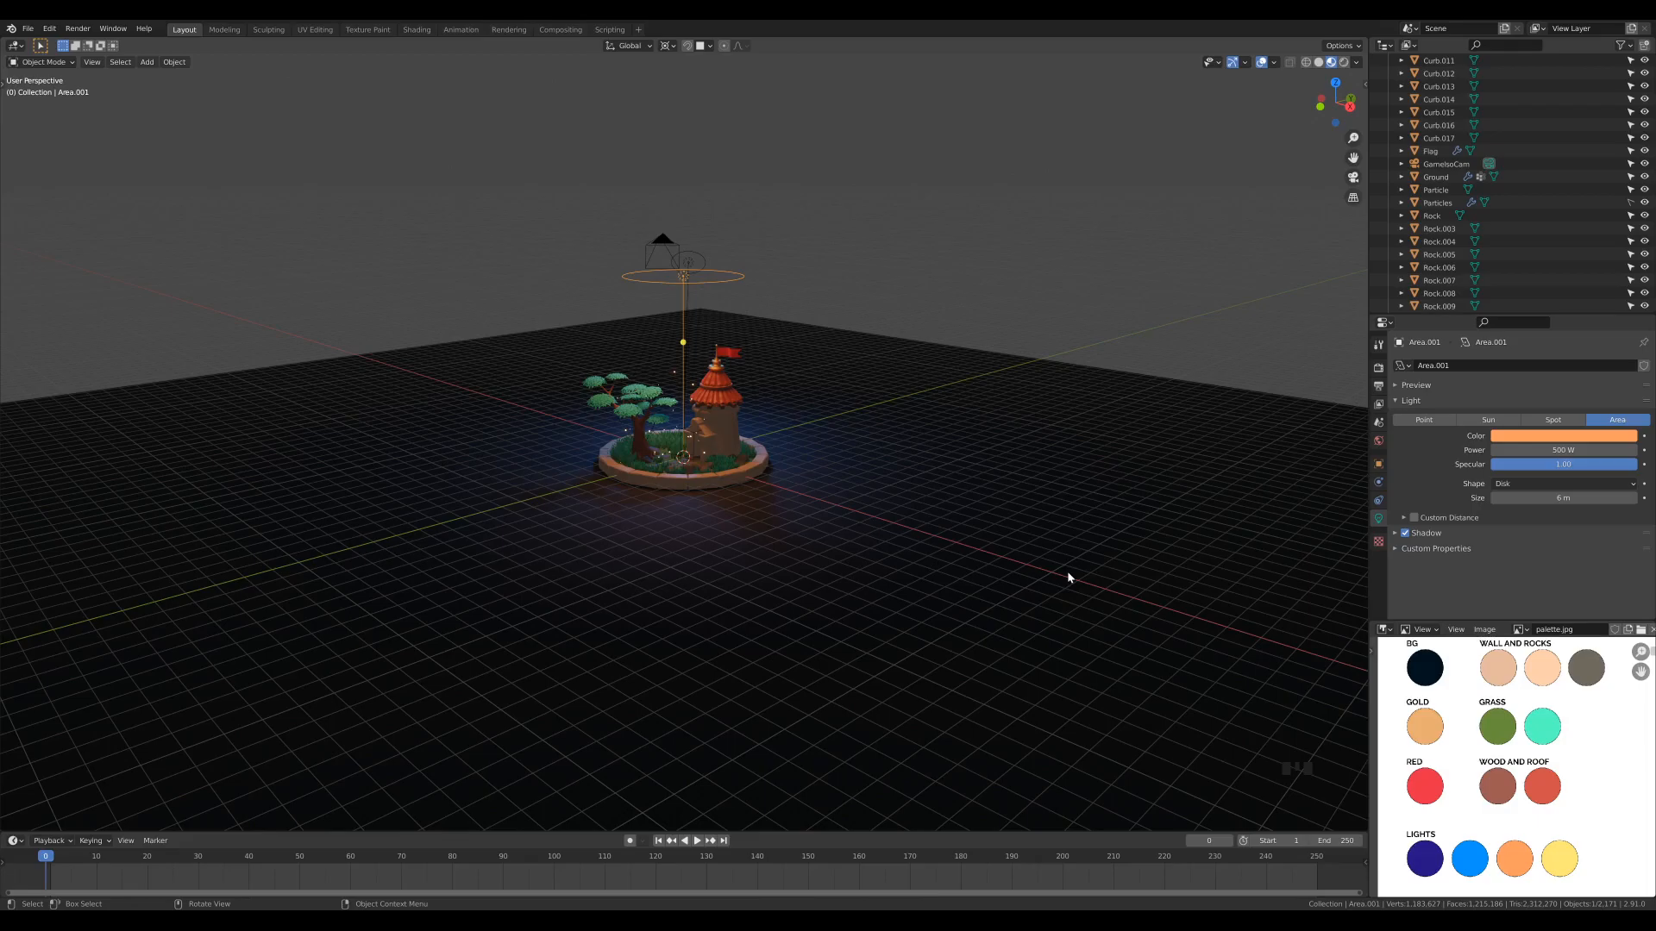
# Rotate the orange area light -45° about the global X axis and -45° about the global Z axis around the 3D cursor
pyautogui.write('rx')
pyautogui.write('-45')
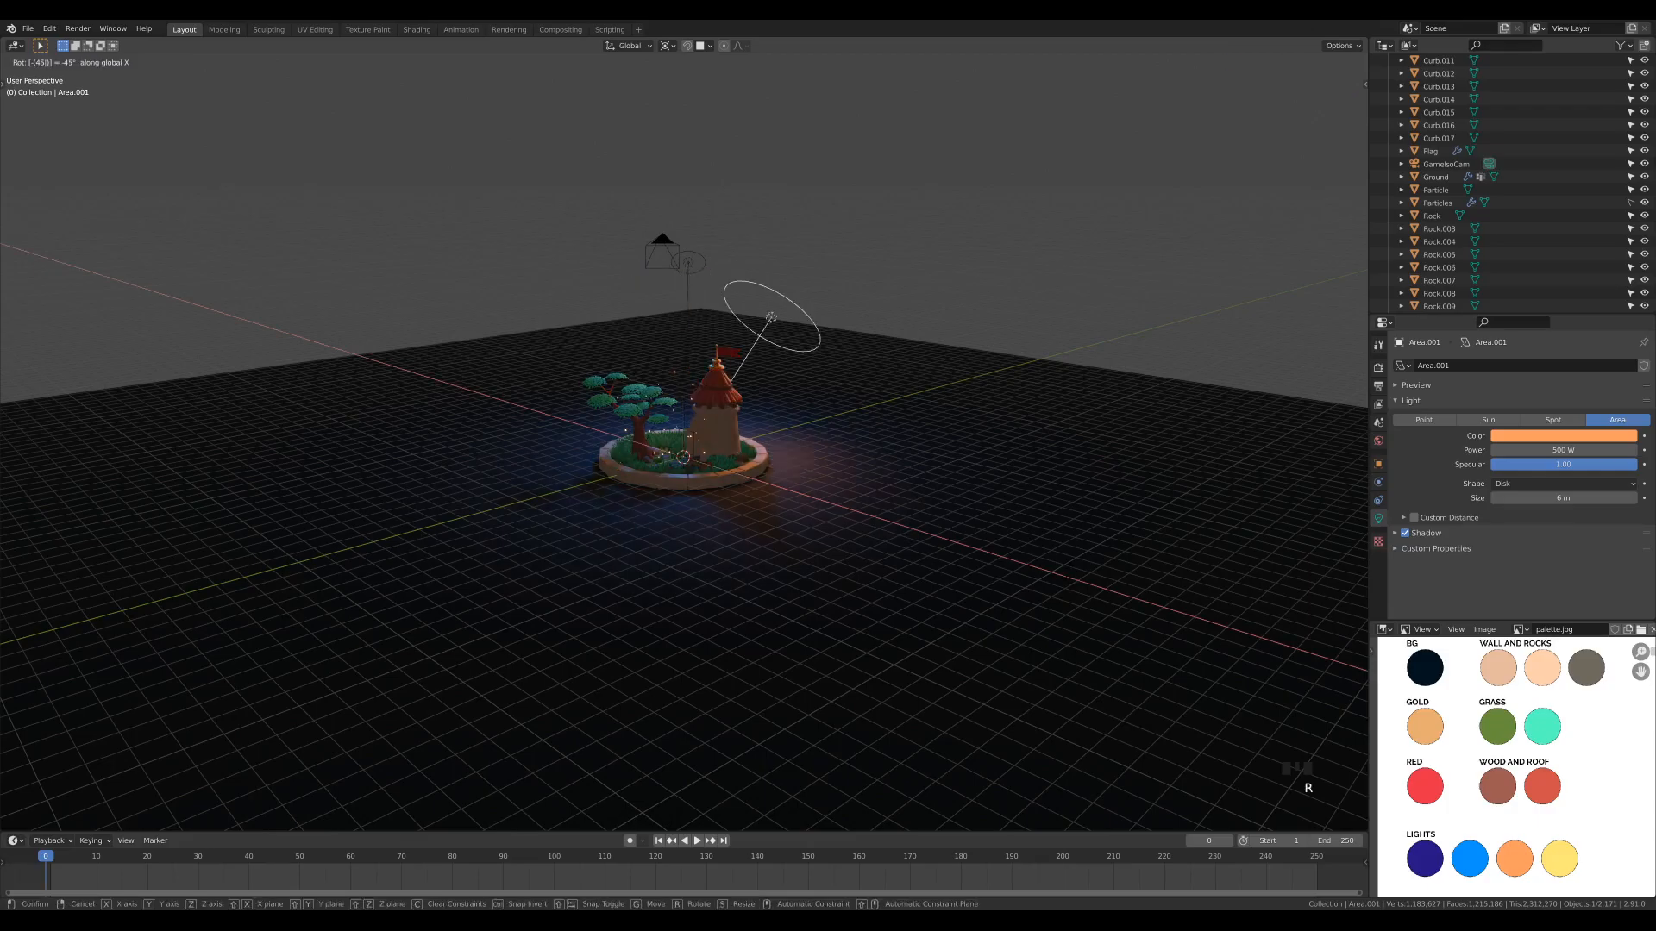
pyautogui.press('Return')
pyautogui.write('rz')
pyautogui.write('45')
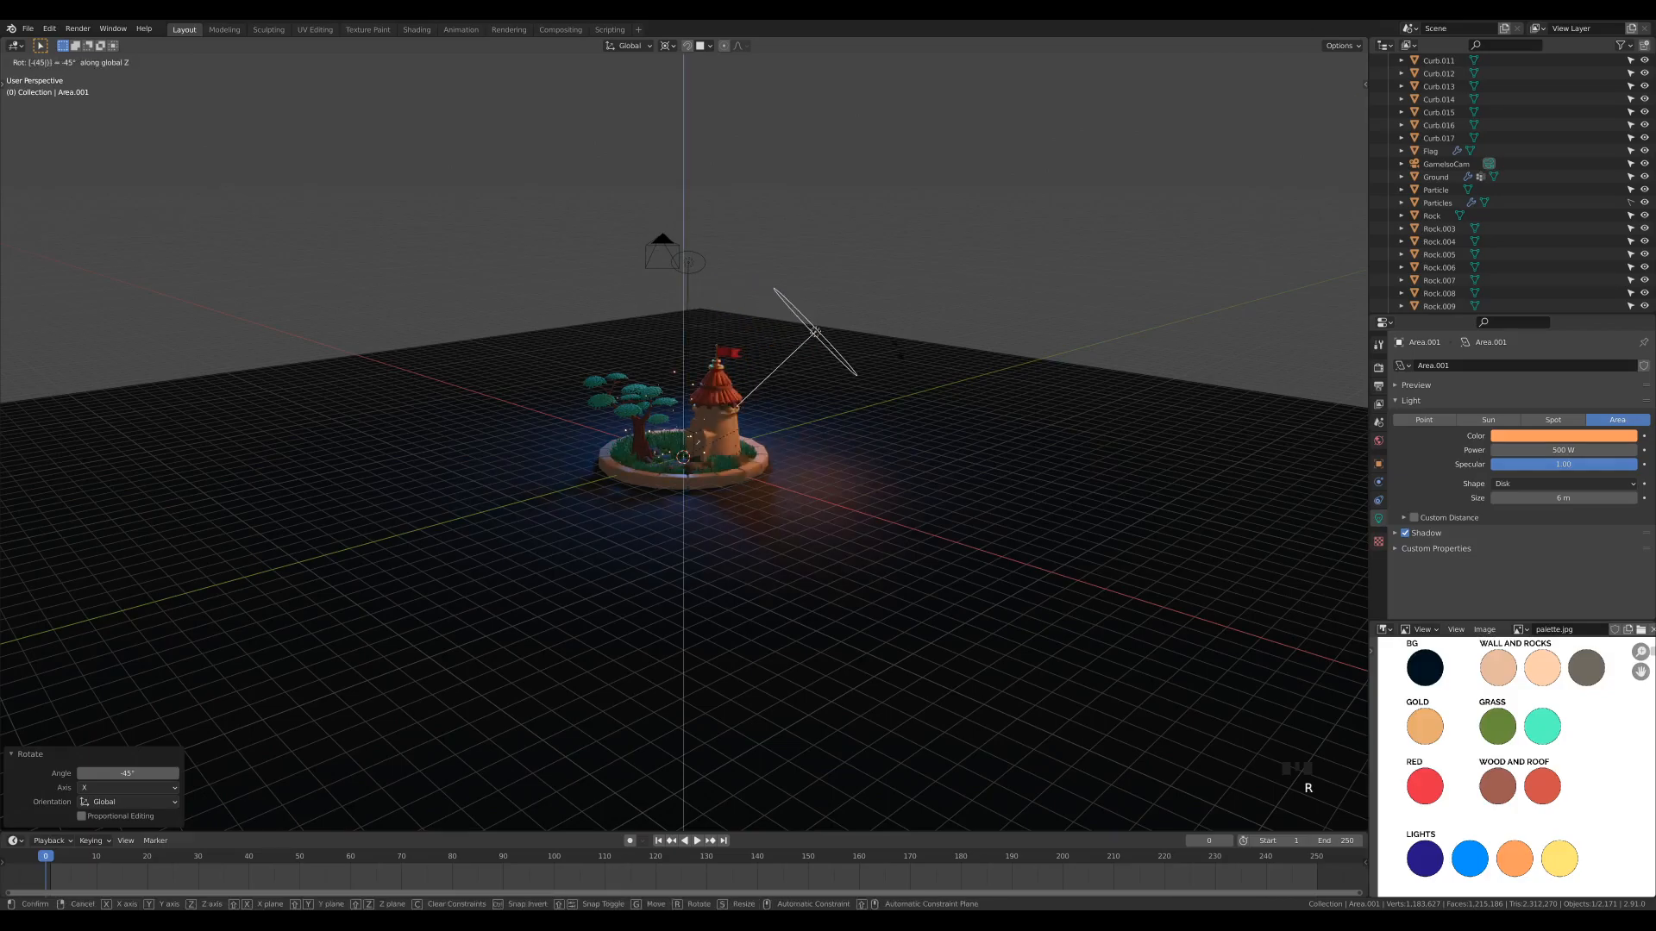
pyautogui.press('Return')
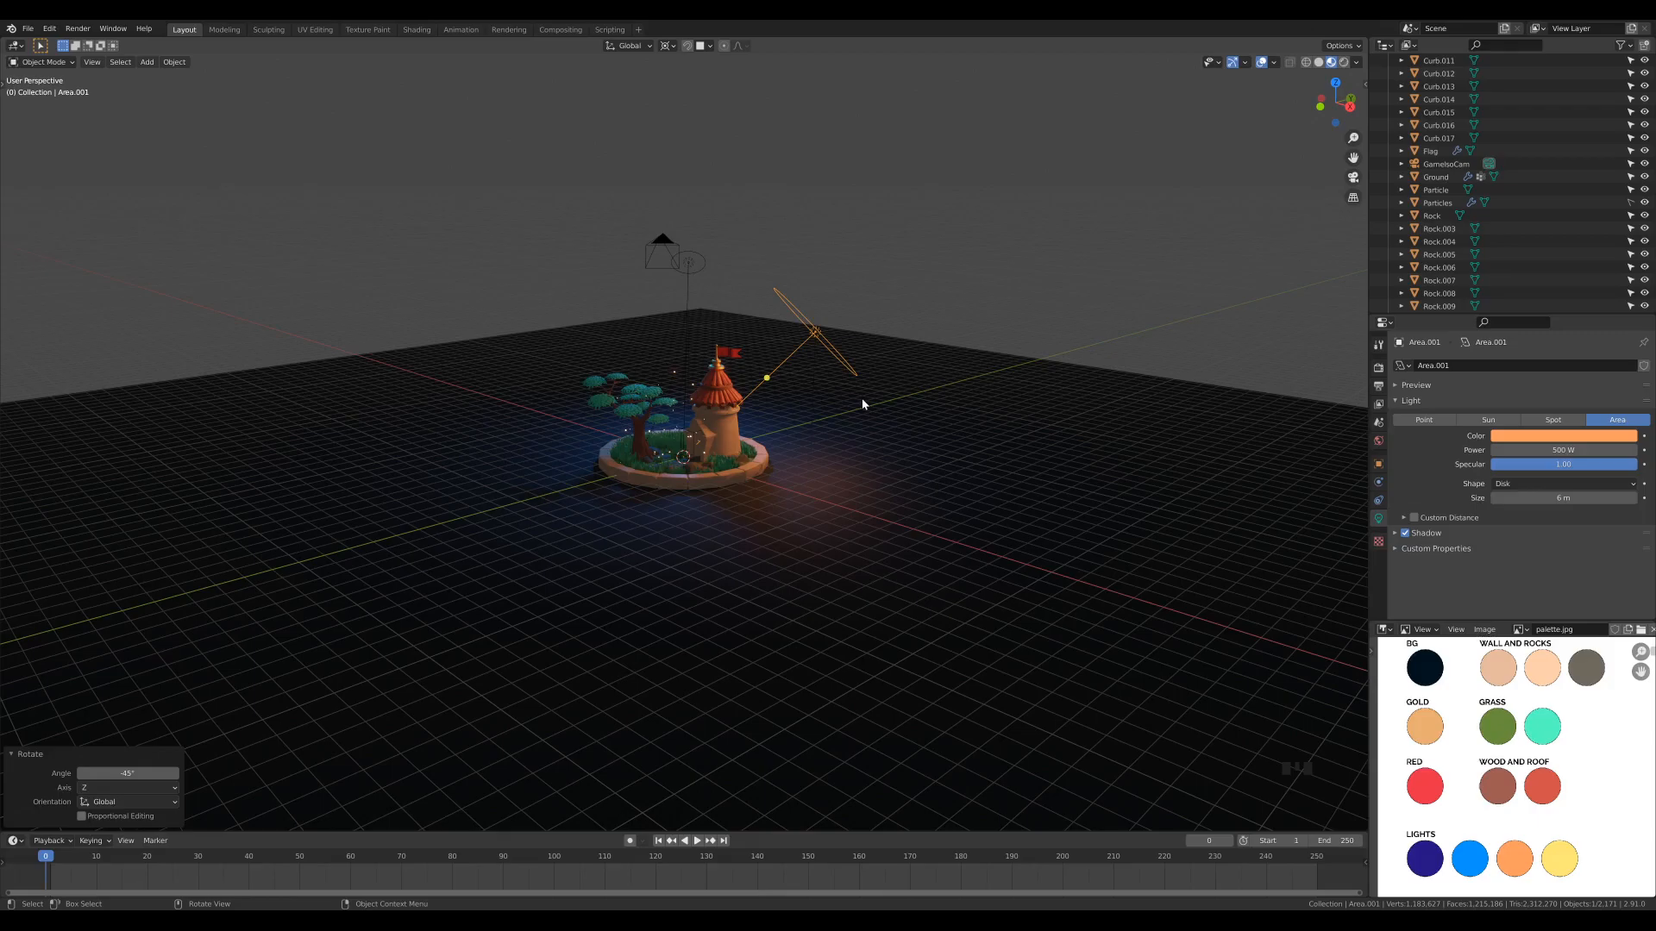
# Tilt the orange area light lower by rotating it about -23.7° around its local X axis
pyautogui.press('r')
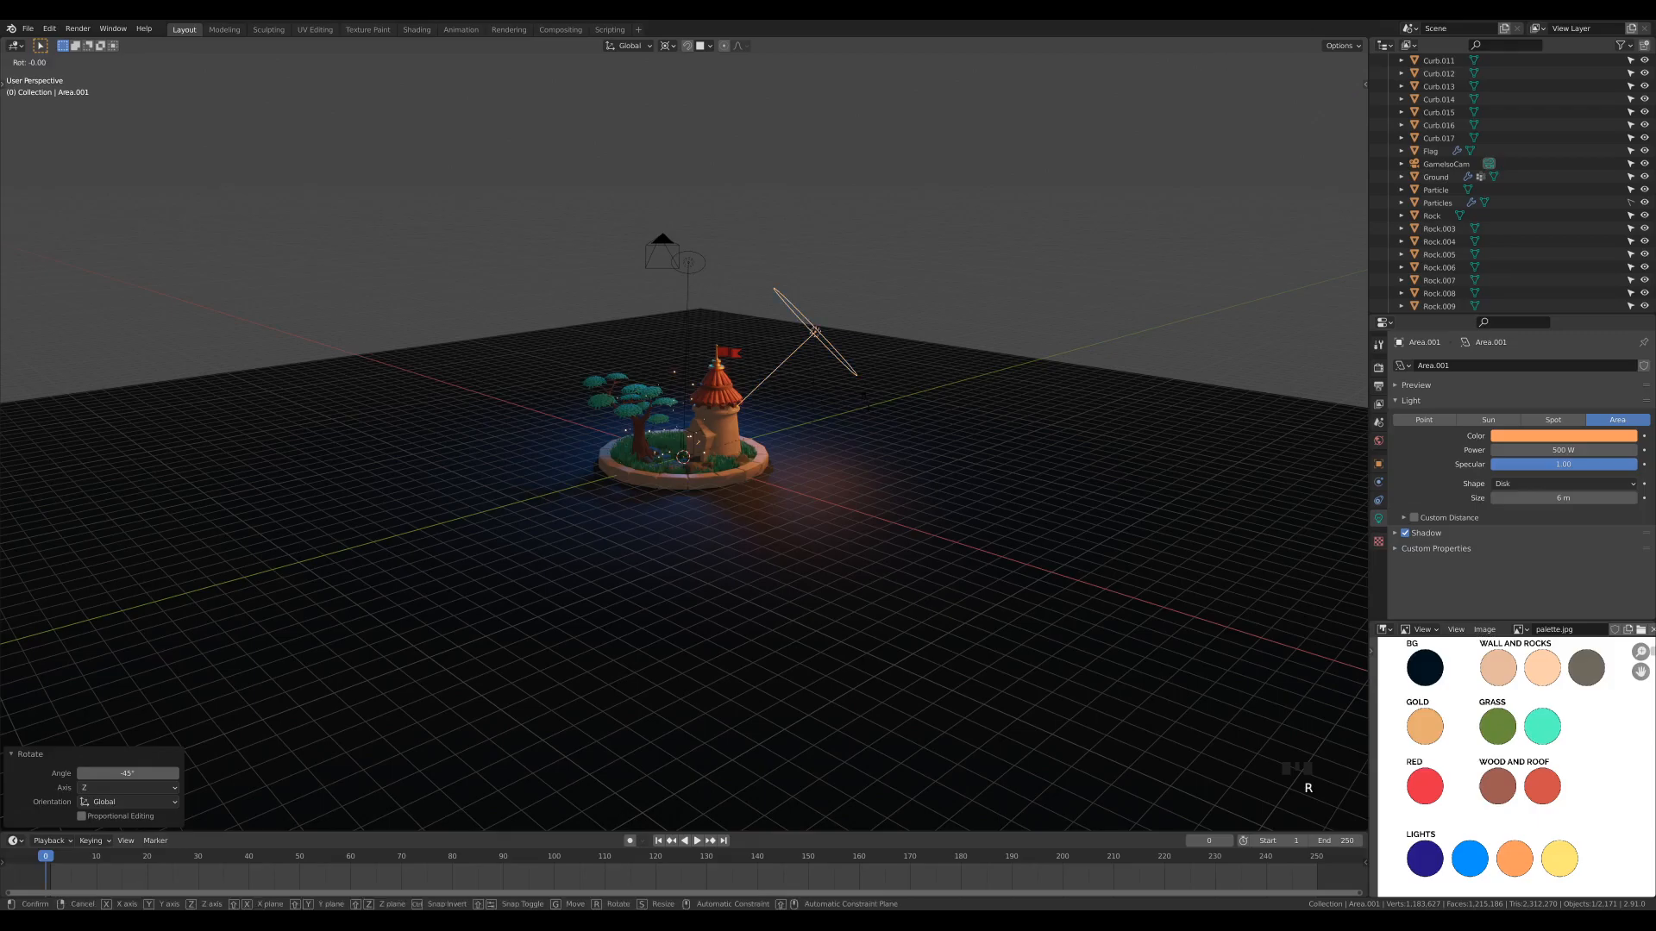
pyautogui.press('x')
pyautogui.press('x')
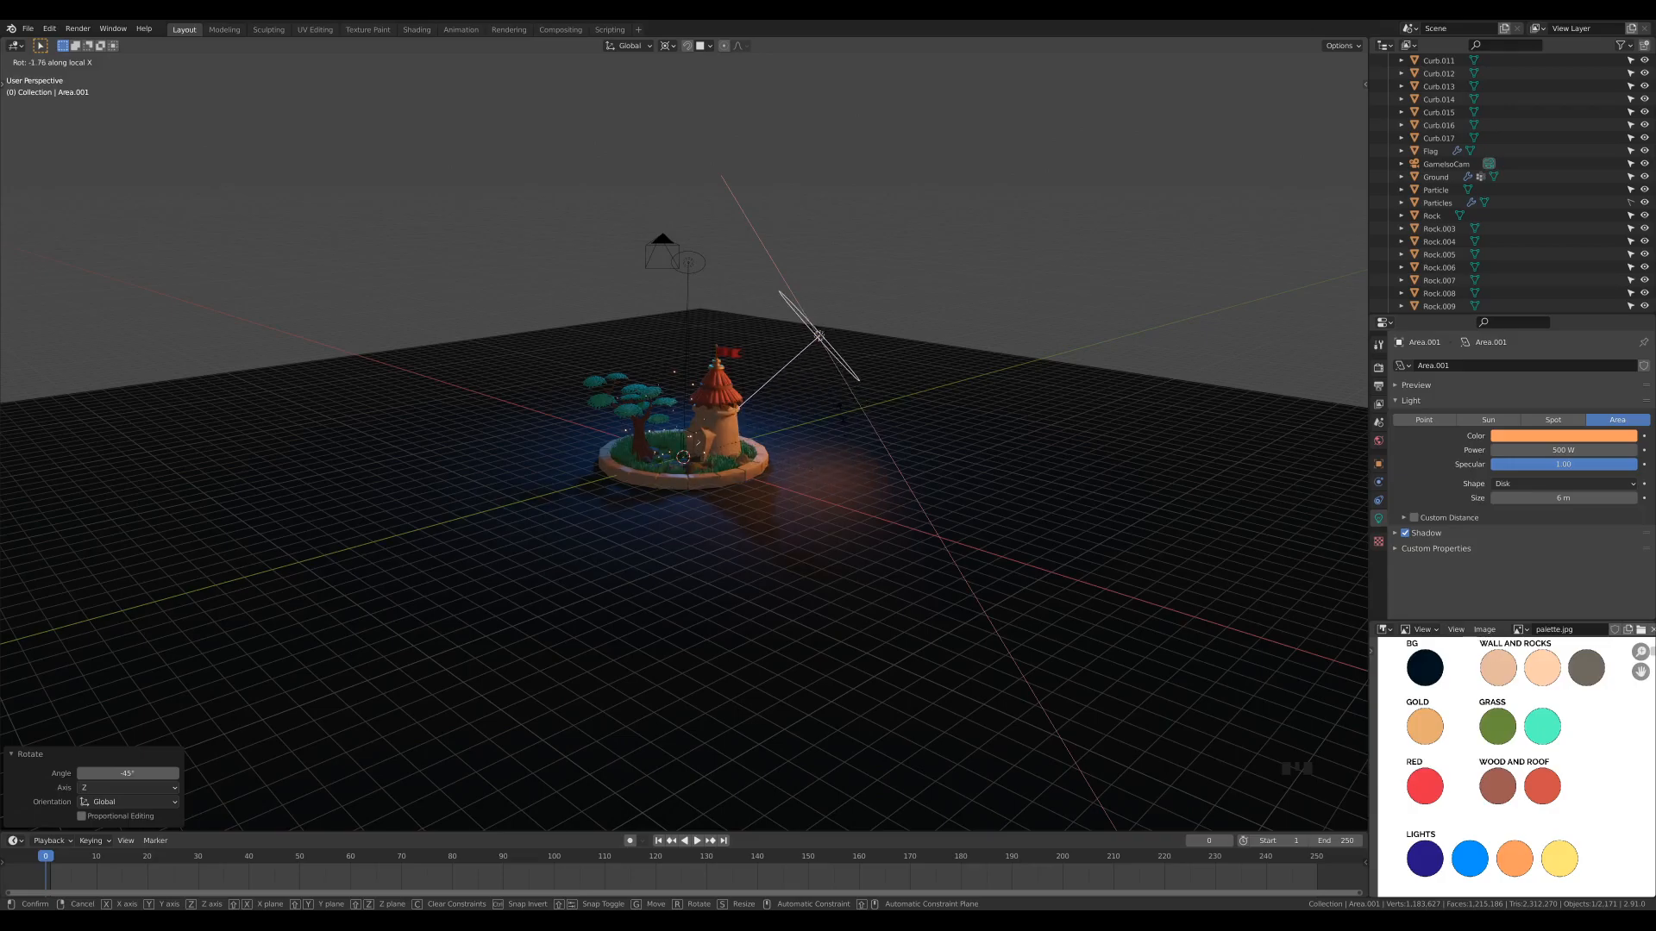
pyautogui.click(854, 476)
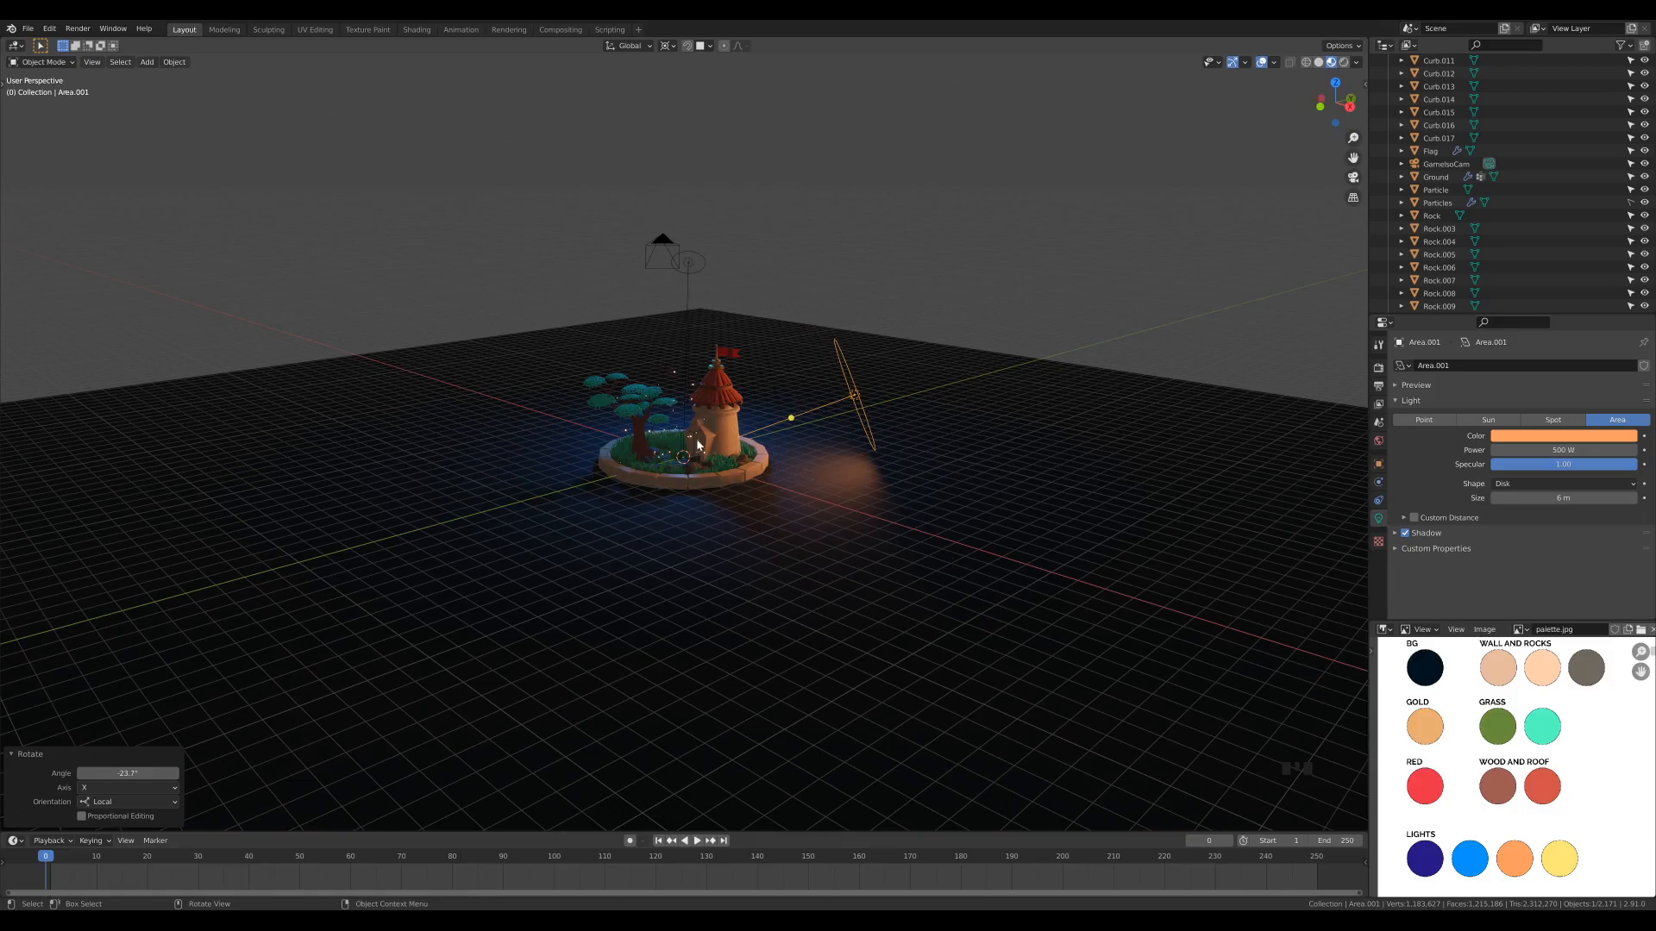
# In camera view, rotate the orange area light about -2.4° around the global Z axis
pyautogui.scroll(5, 715, 445)
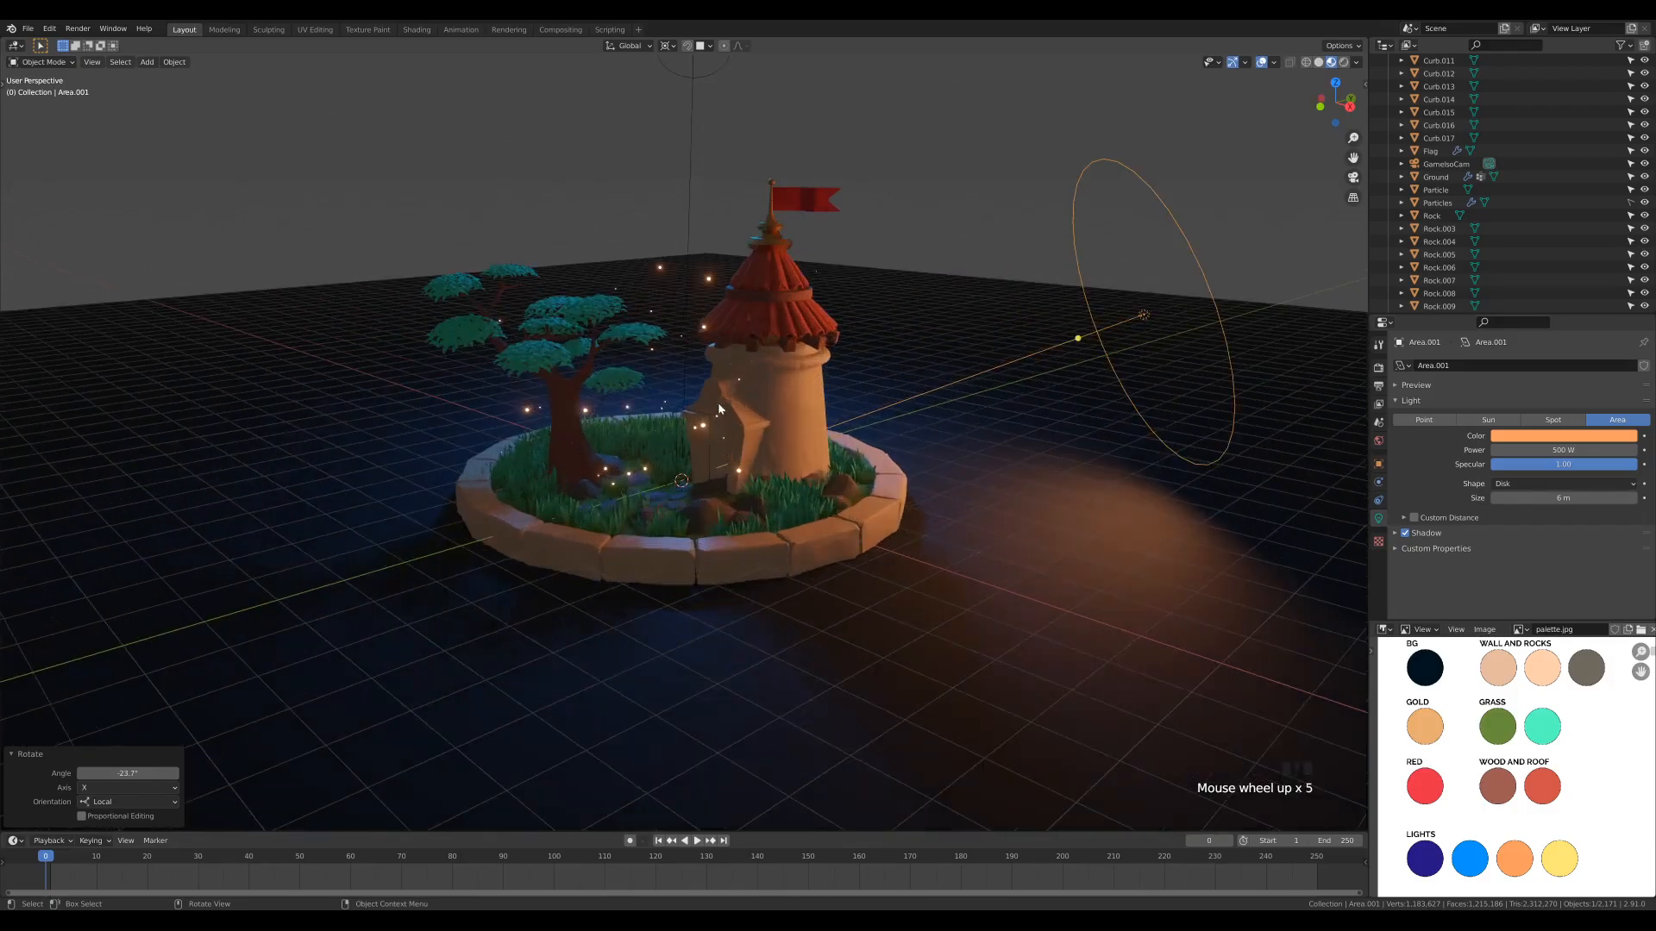
pyautogui.scroll(-3, 925, 437)
pyautogui.moveTo(924, 437); pyautogui.dragTo(1044, 465, button='middle')
pyautogui.moveTo(1023, 540); pyautogui.dragTo(1155, 528, button='middle')
pyautogui.press('KP_0')
pyautogui.scroll(3, 1007, 499)
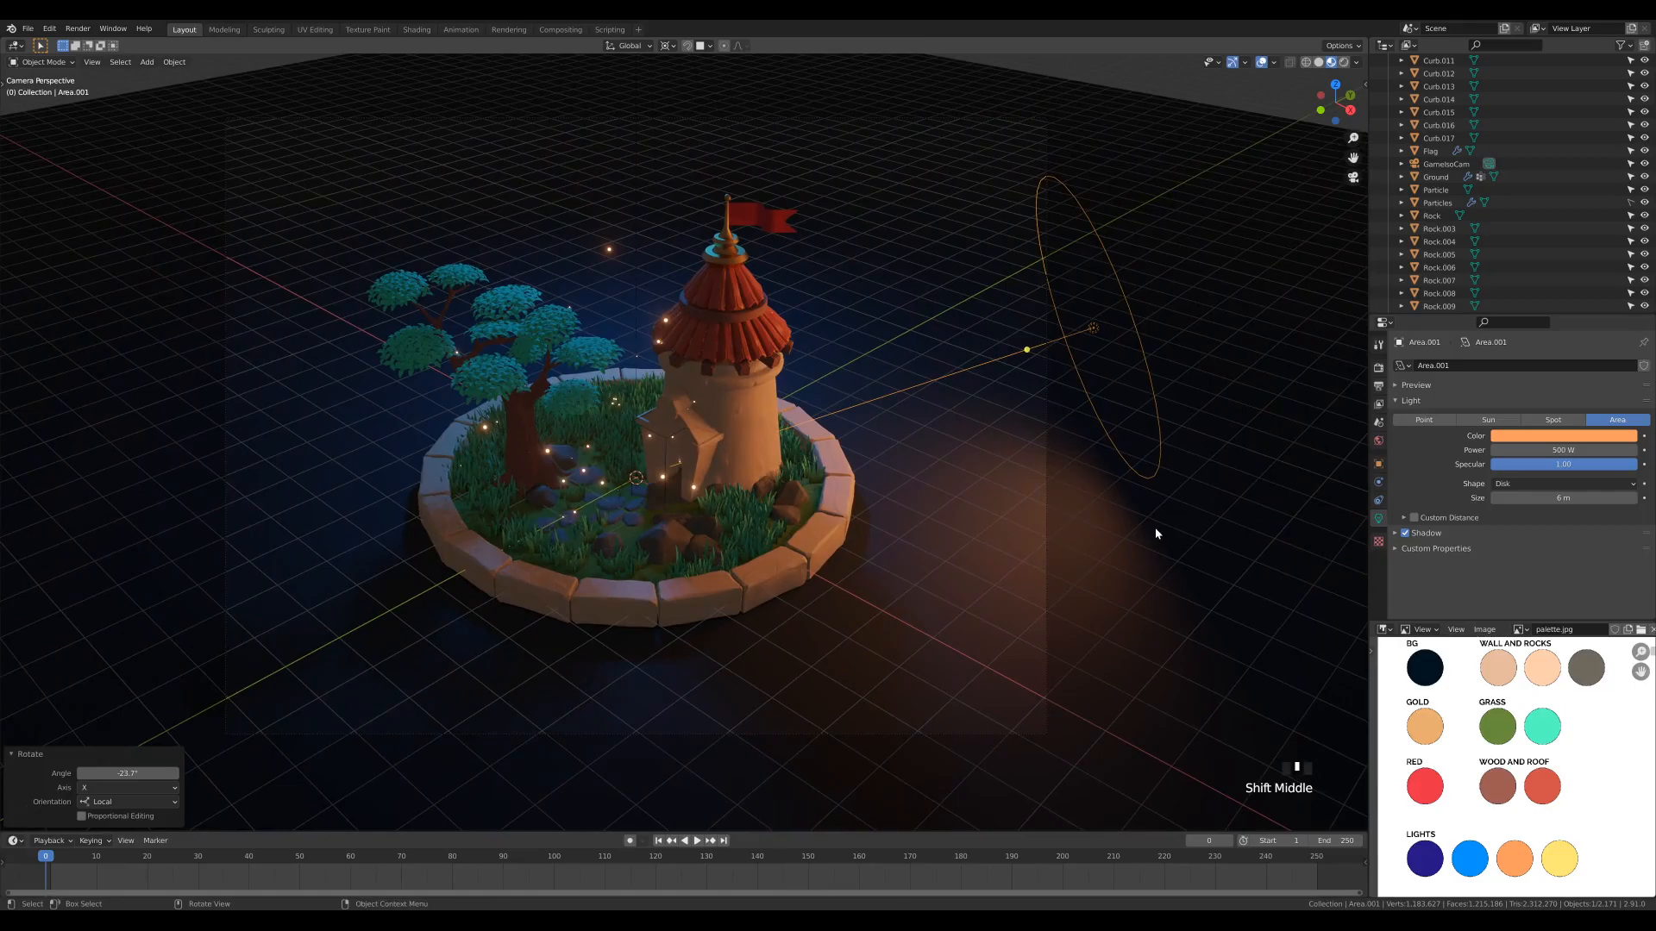
pyautogui.press('r')
pyautogui.press('z')
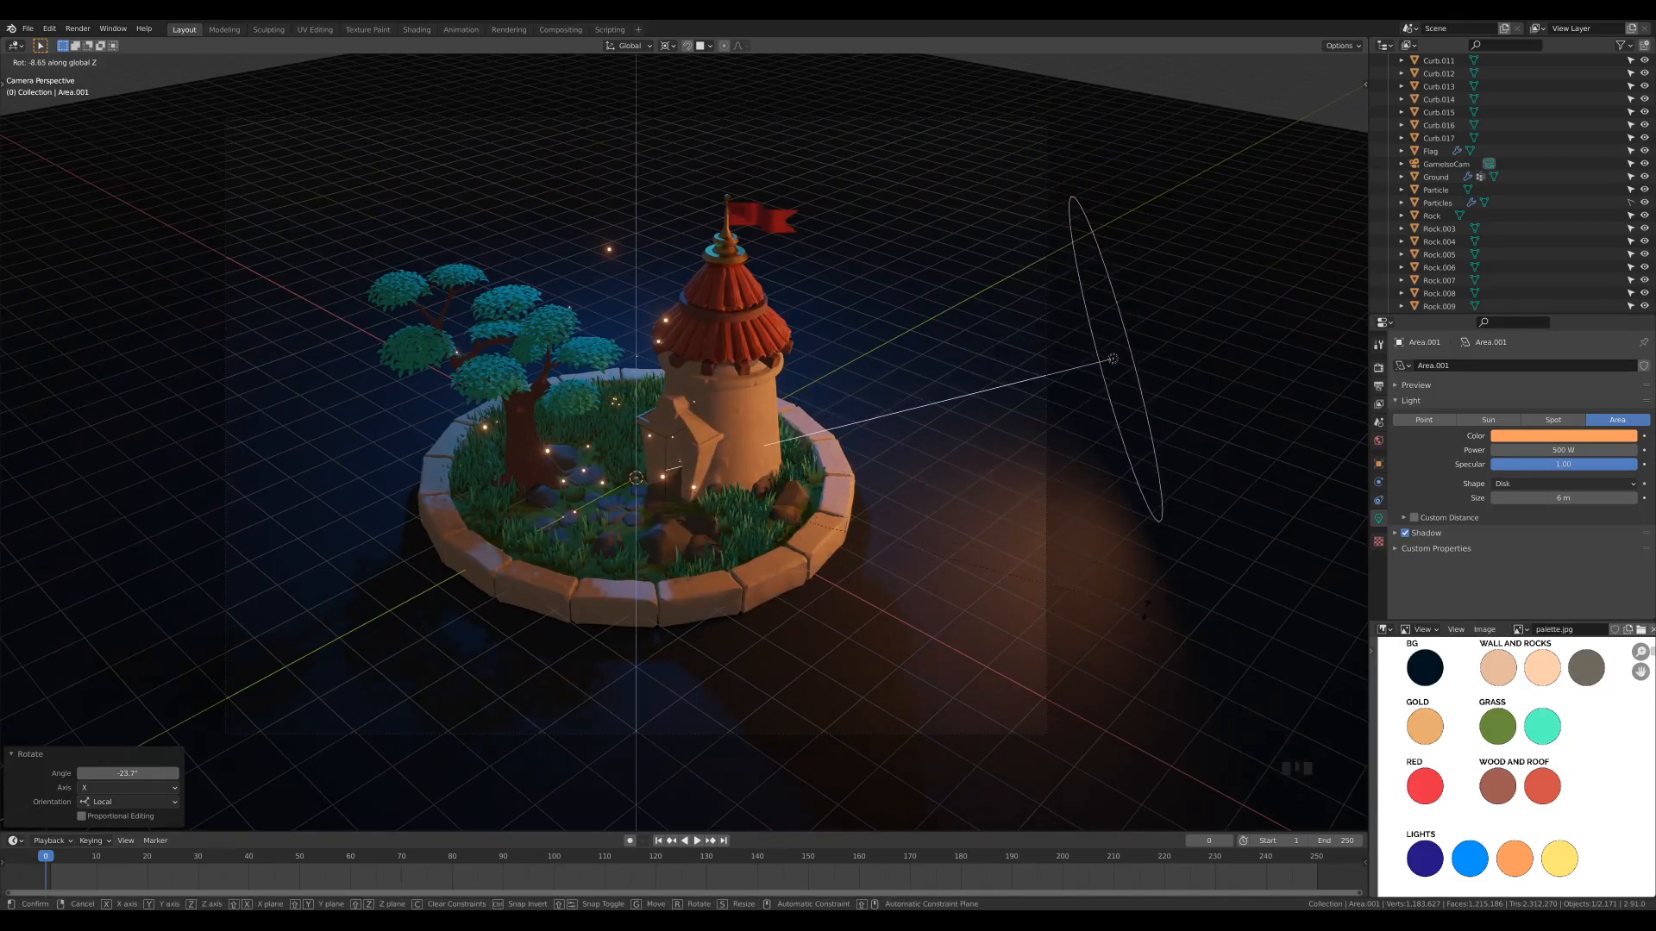
pyautogui.click(675, 393)
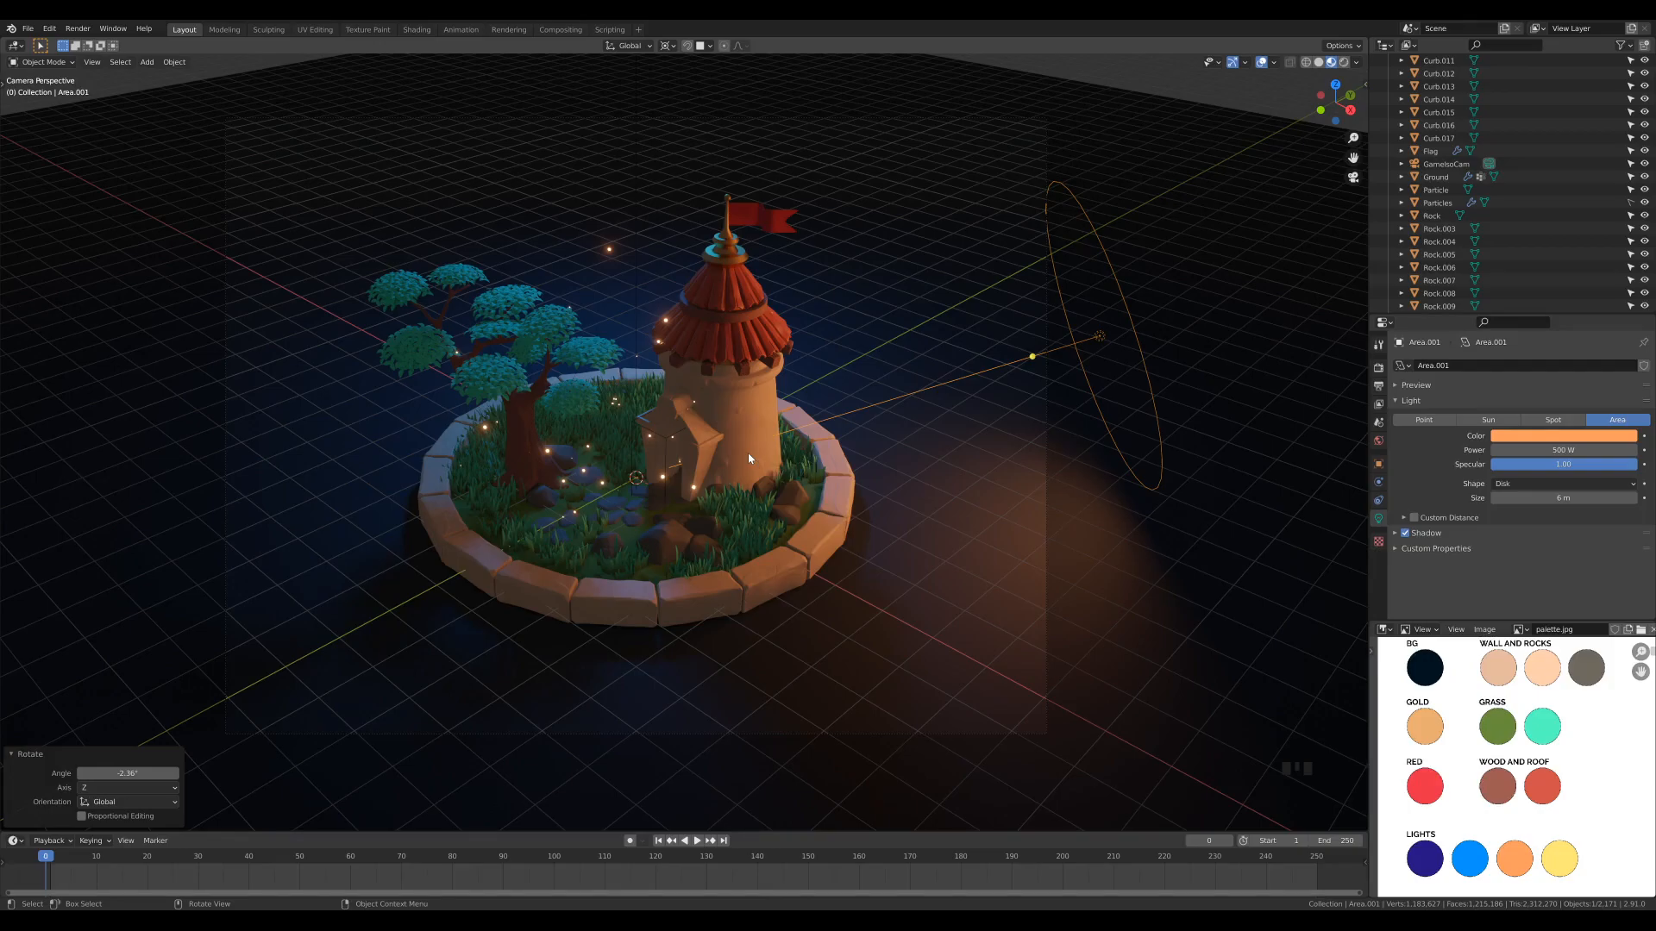
# Move the orange area light about 3 m farther from the diorama along its local Z axis
pyautogui.scroll(-3, 749, 458)
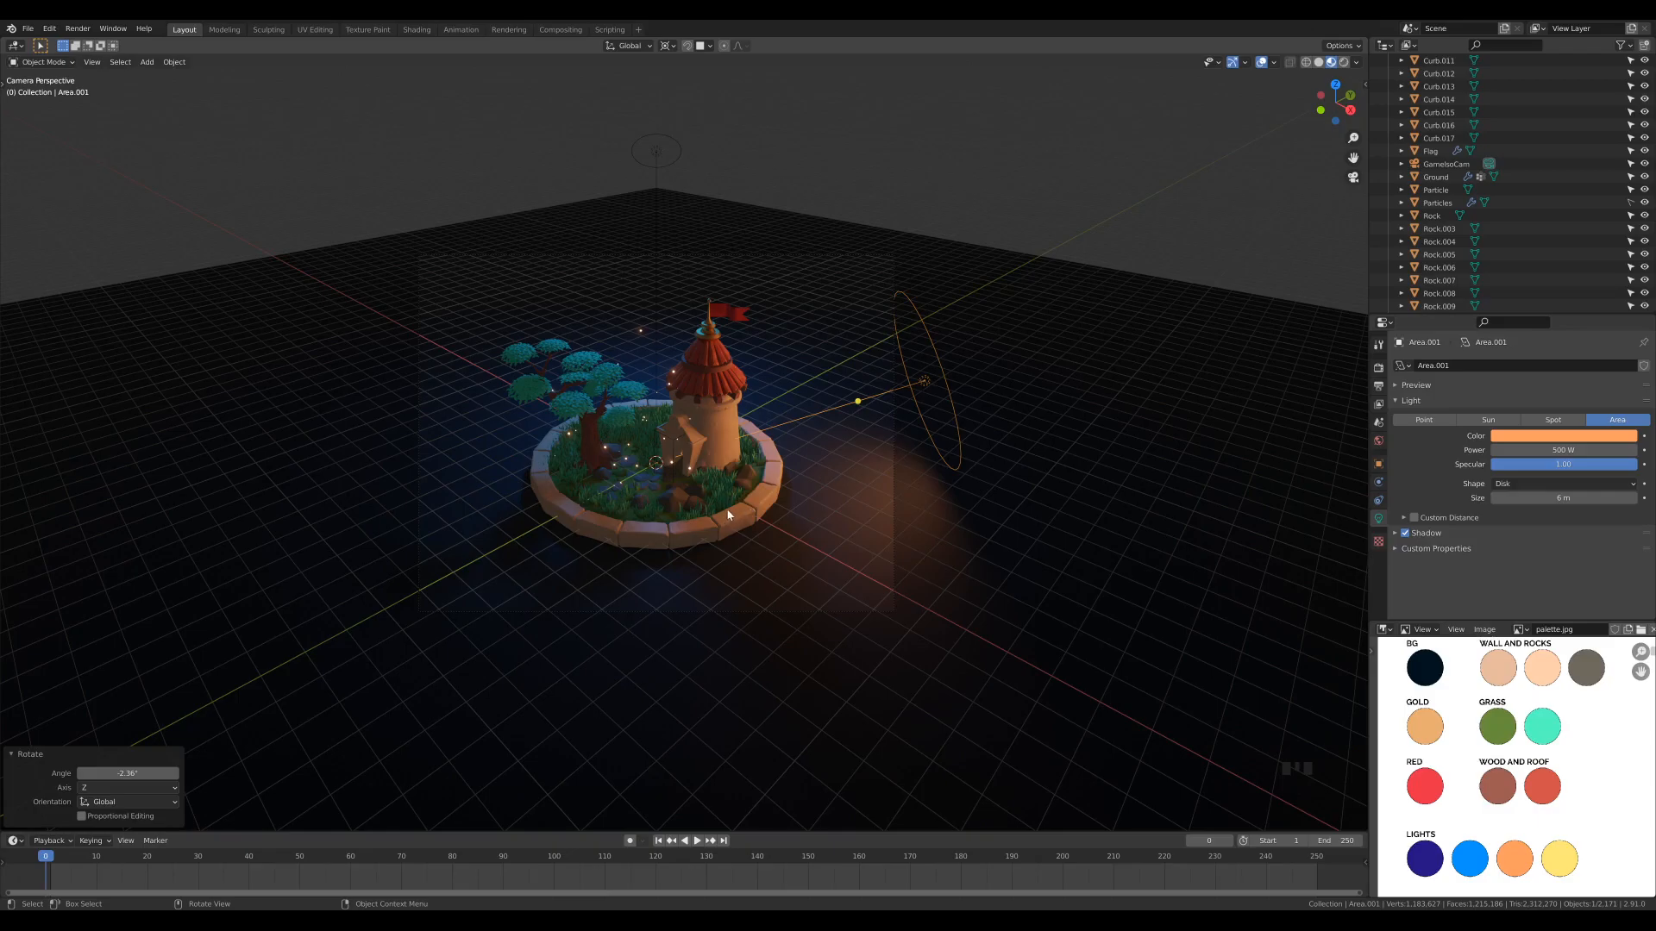
pyautogui.press('g')
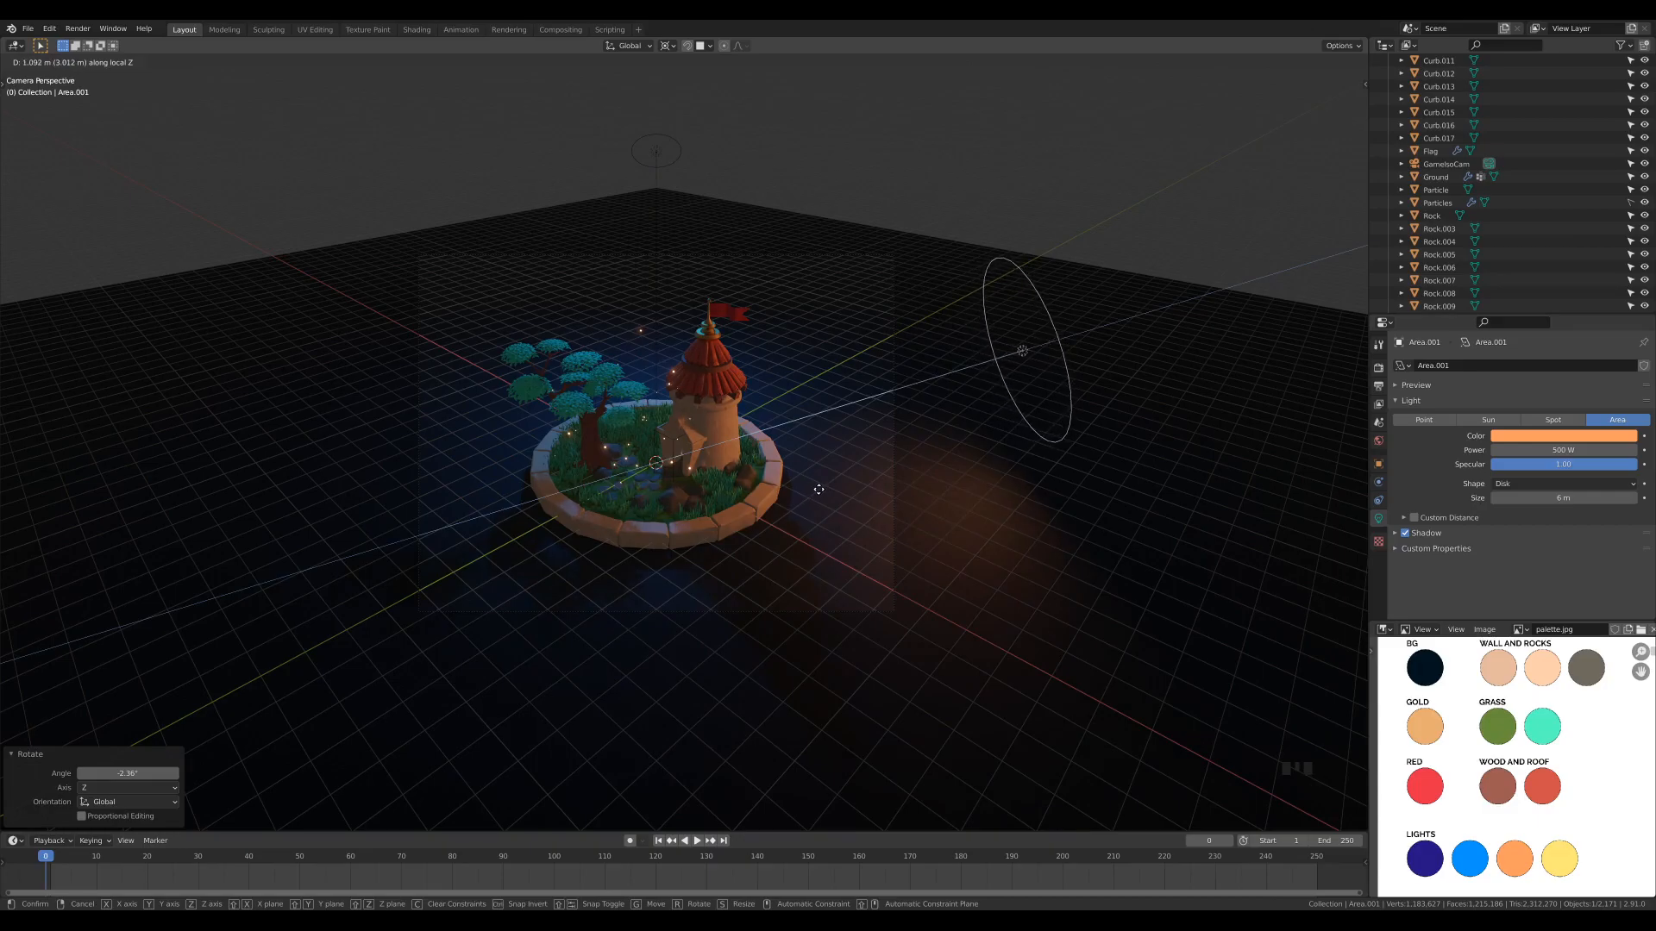
pyautogui.click(818, 489)
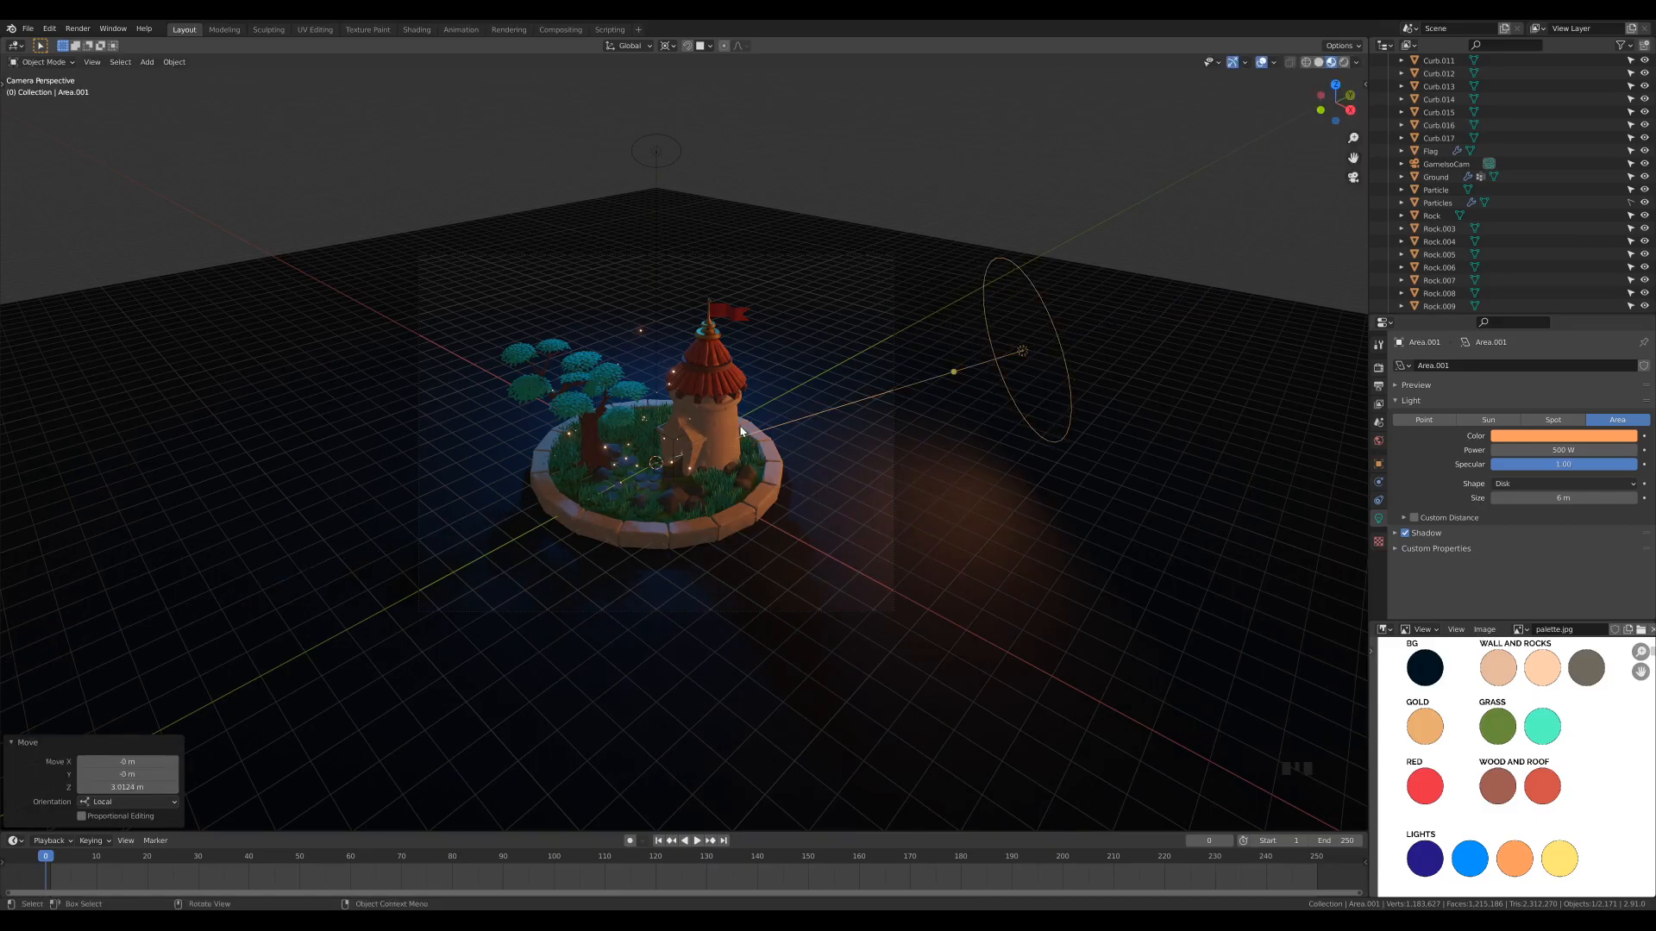
# Sample the dark blue from the palette's Lights row as the world background colour
pyautogui.scroll(3, 815, 488)
pyautogui.keyDown('shift'); pyautogui.moveTo(859, 448); pyautogui.dragTo(889, 458, button='middle'); pyautogui.keyUp('shift')
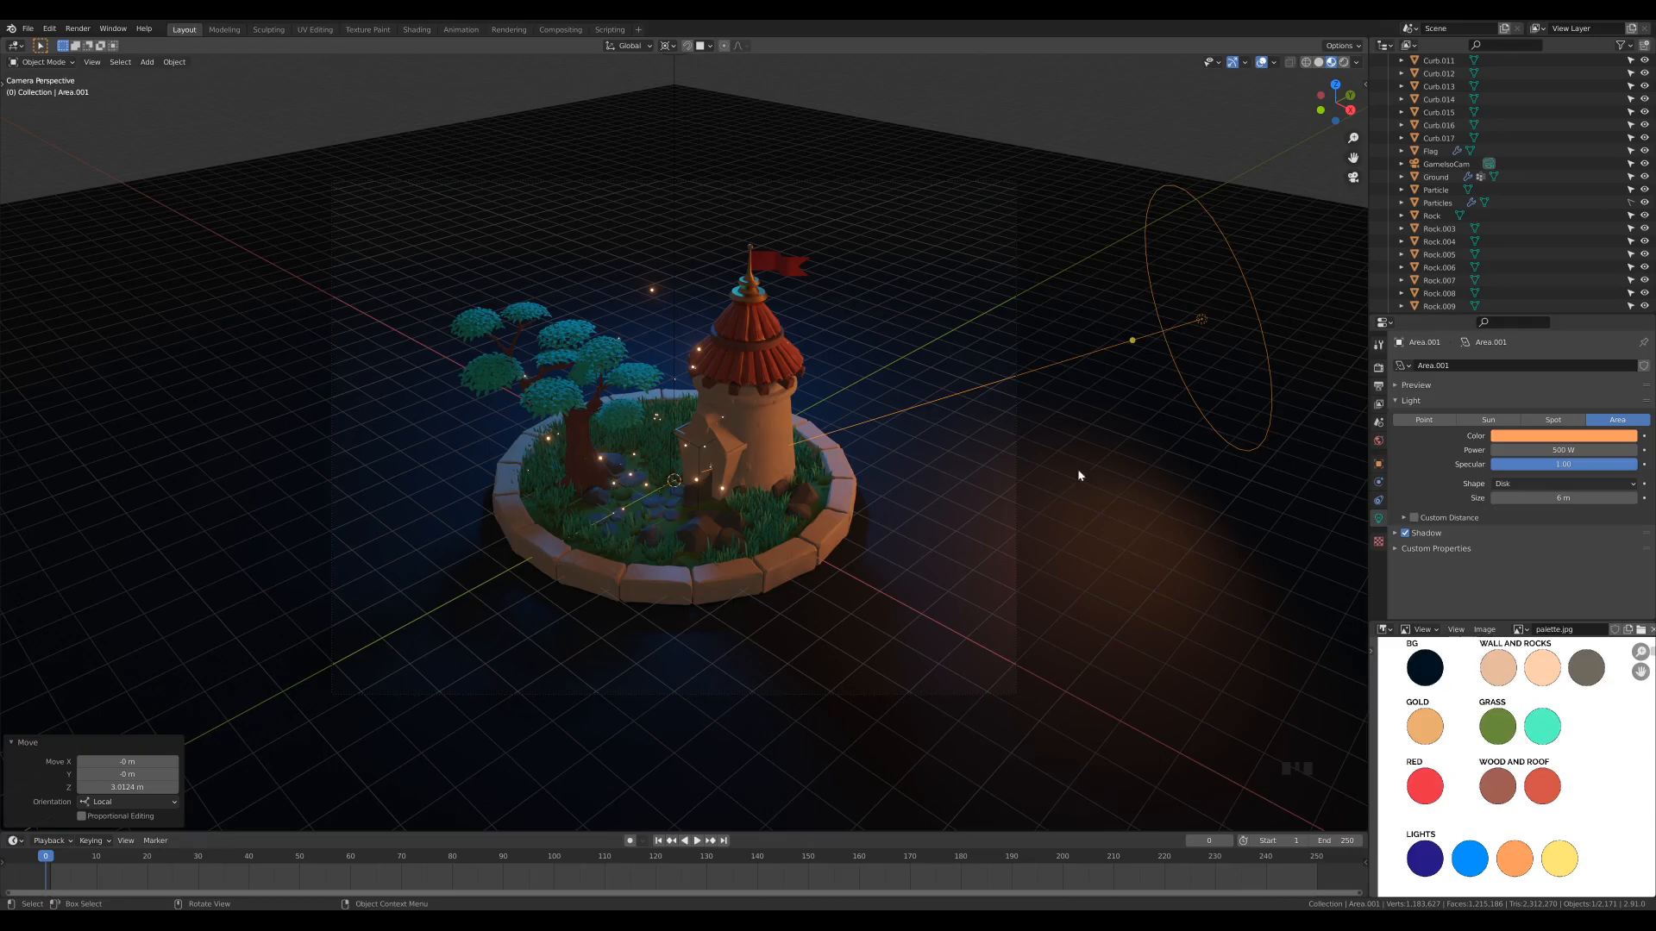
pyautogui.click(1378, 440)
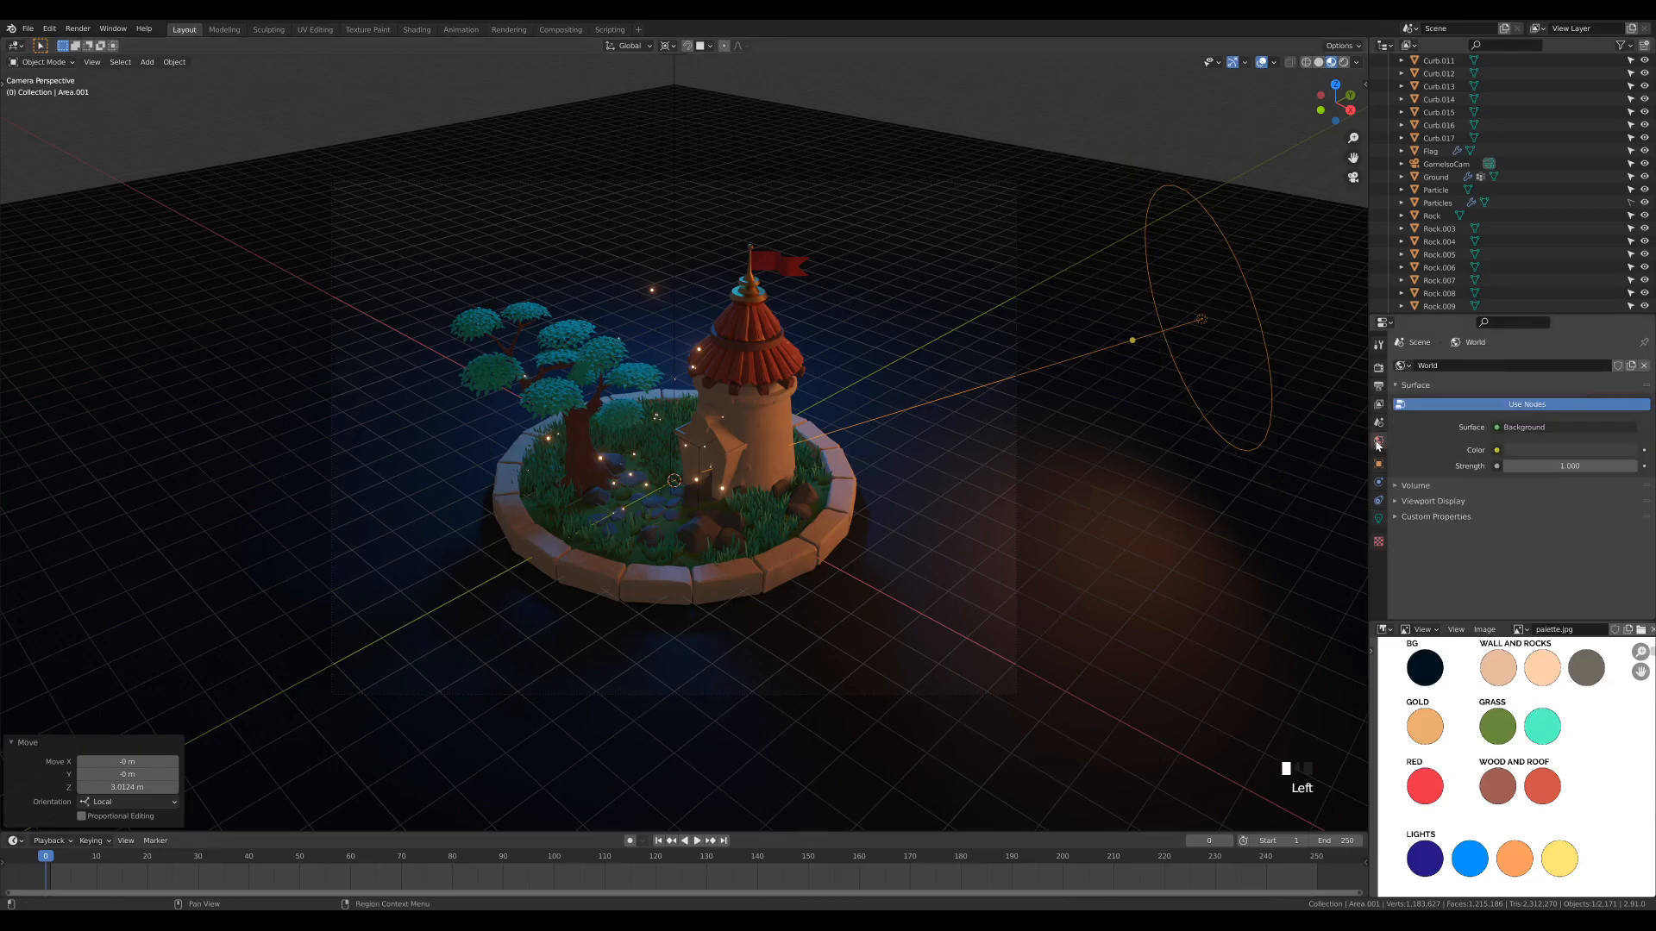
pyautogui.click(1548, 455)
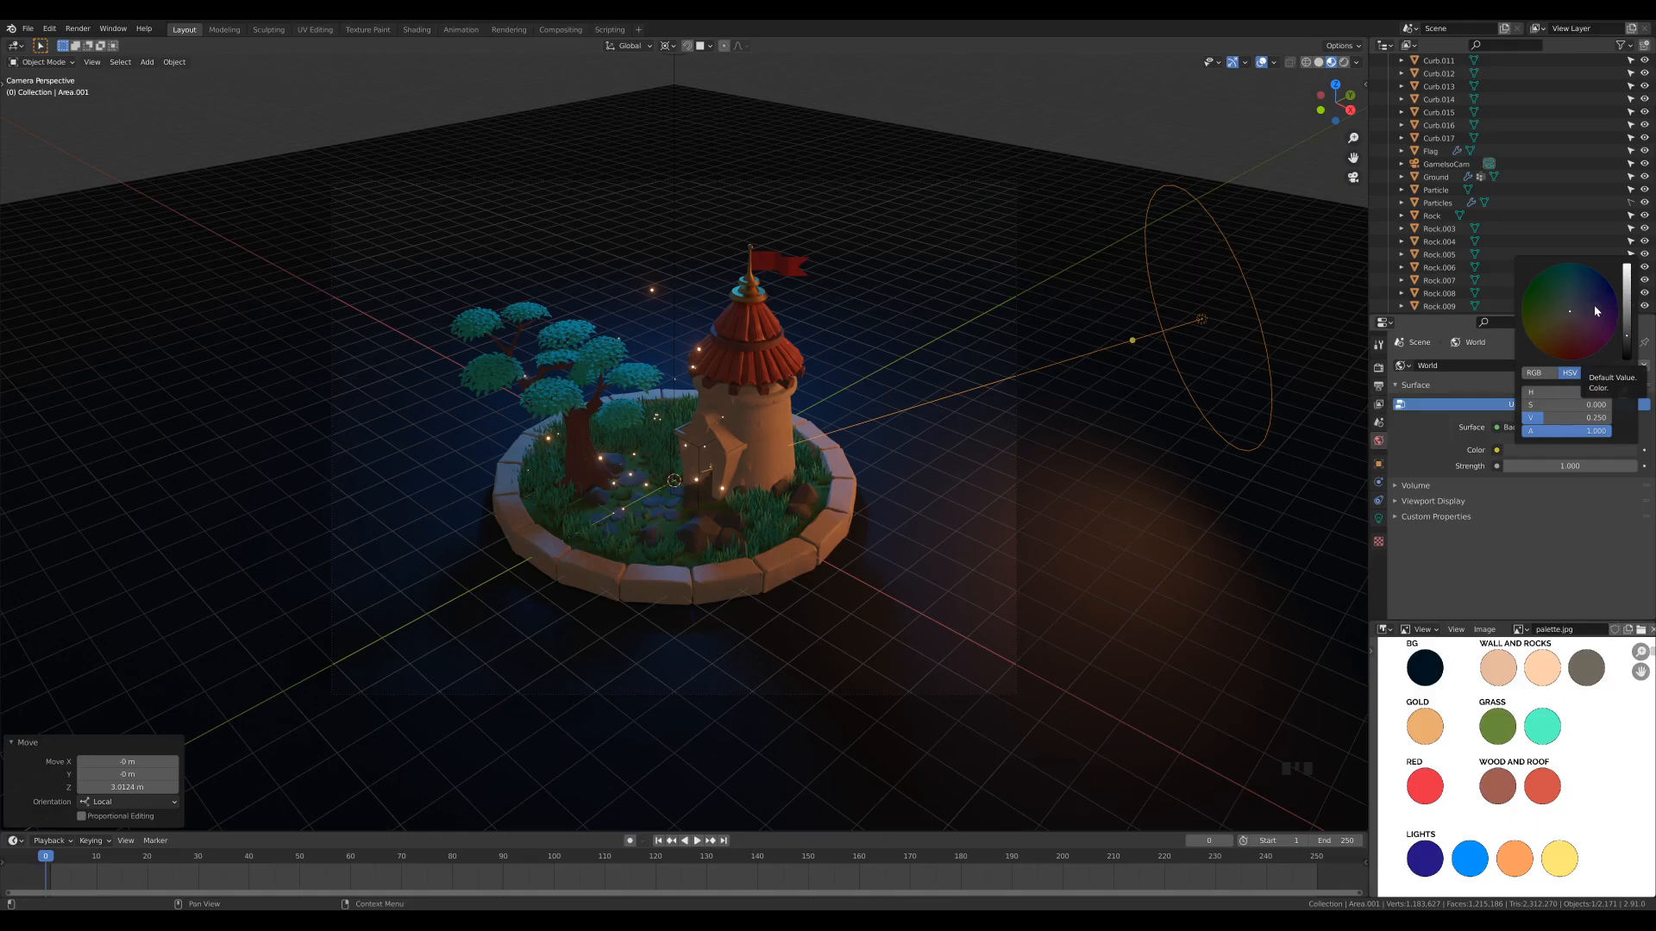
pyautogui.moveTo(1597, 303); pyautogui.dragTo(1605, 300)
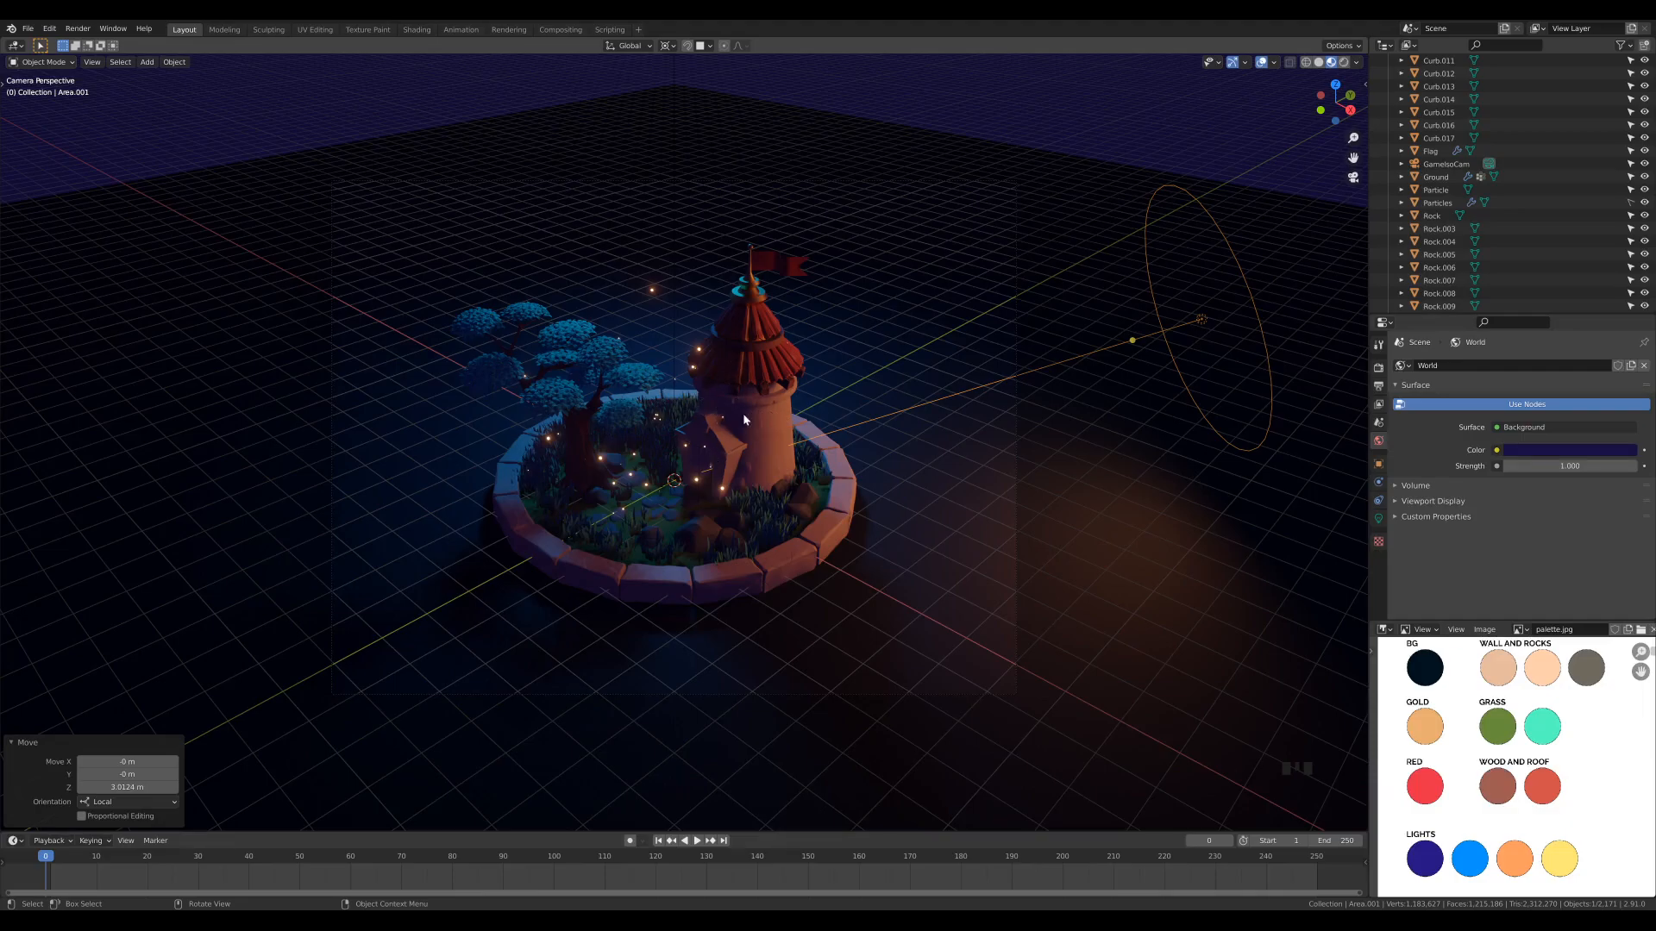
pyautogui.click(1544, 450)
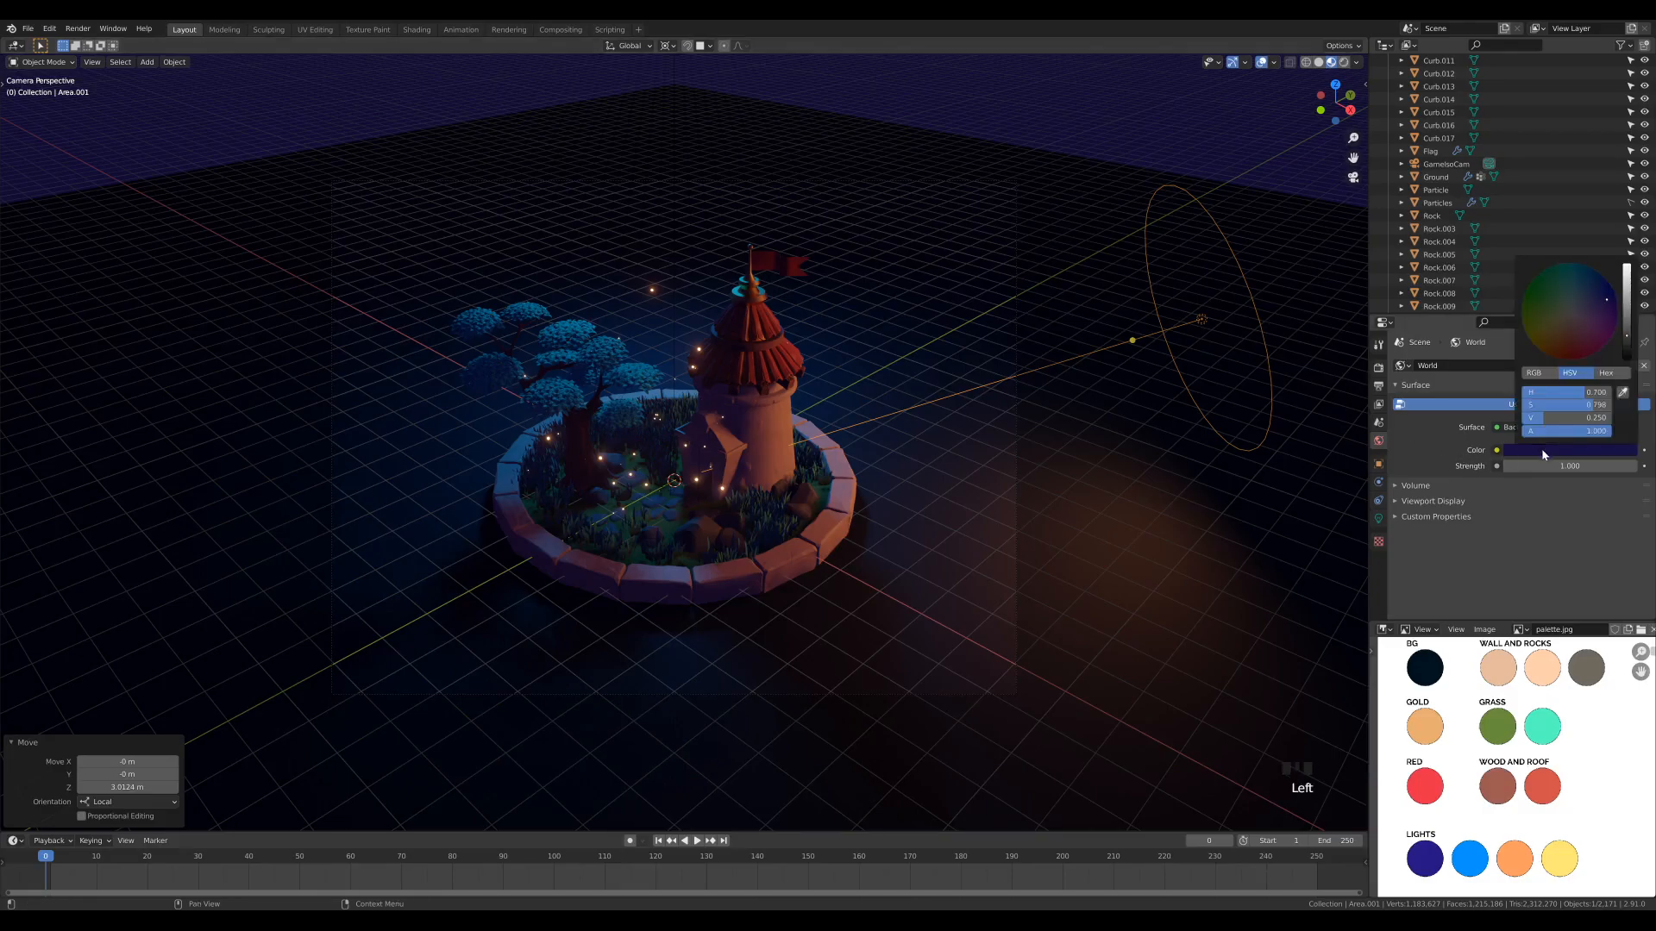
pyautogui.click(1622, 393)
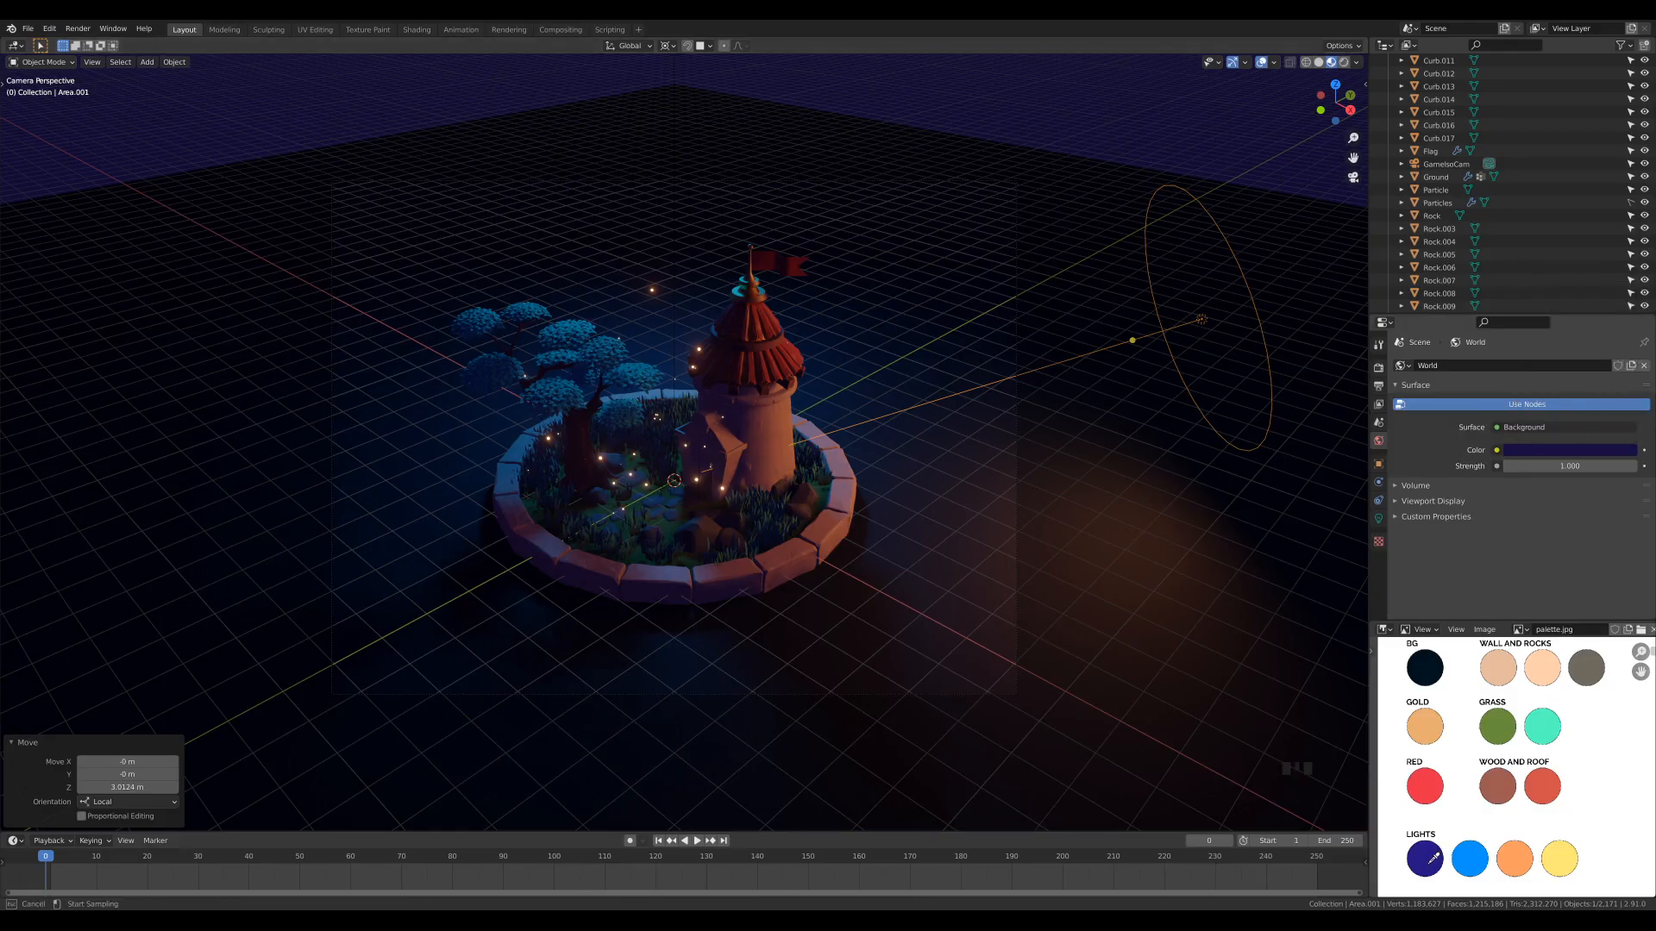
pyautogui.click(1433, 858)
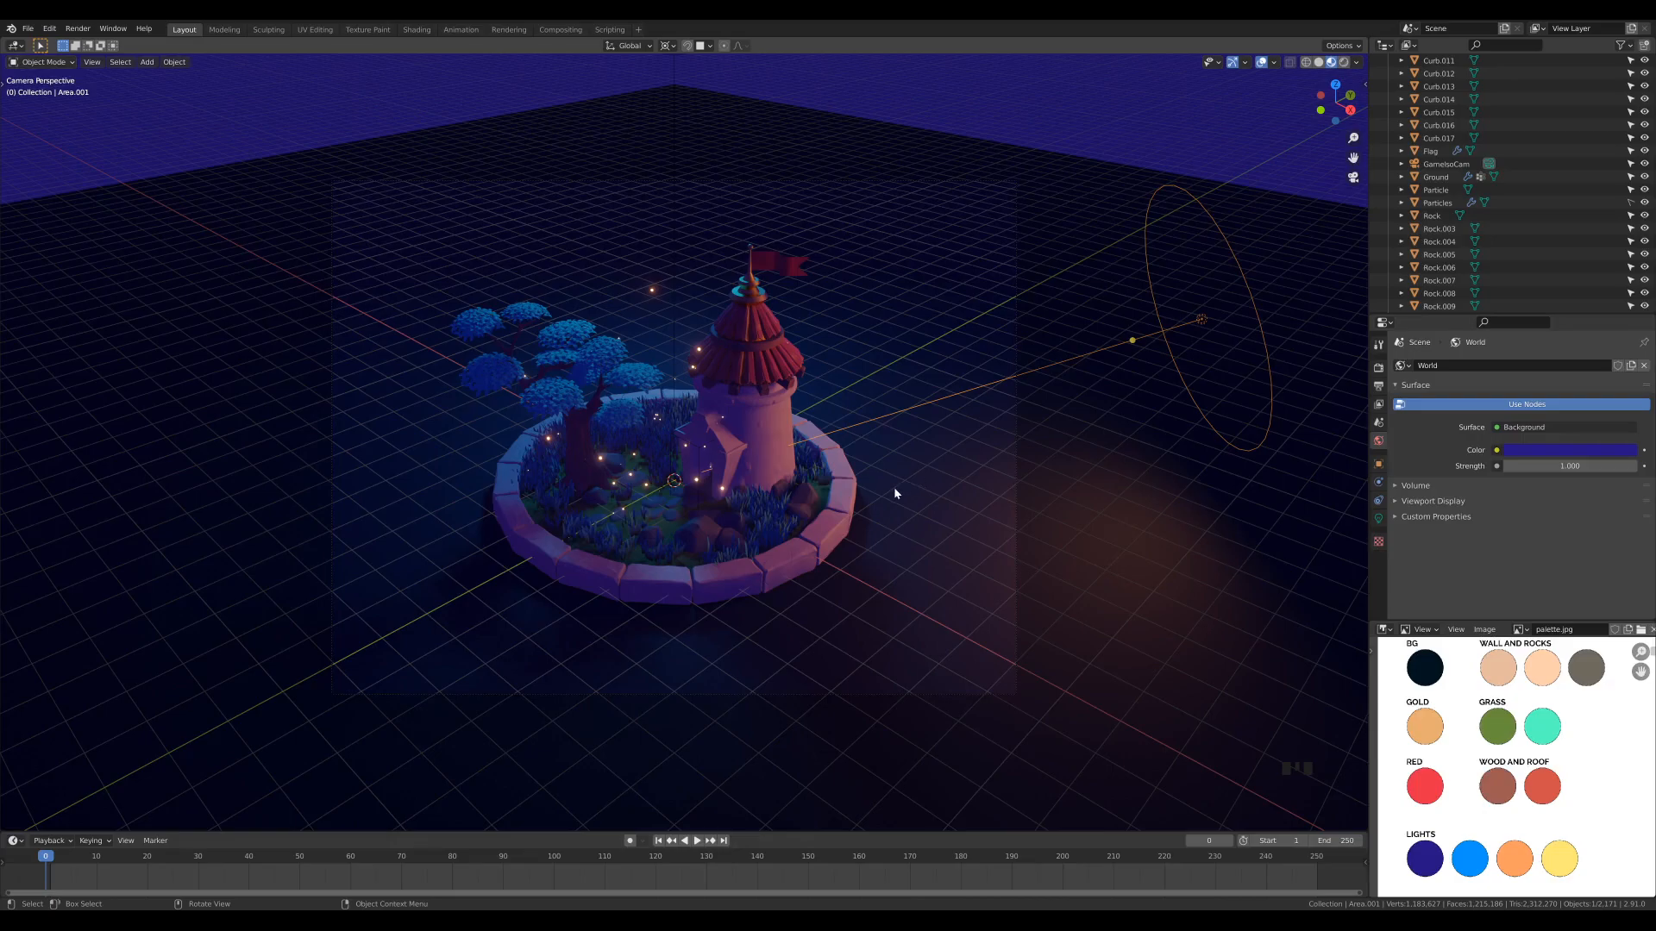
# Add a point light and raise it about 1.1 m along the global Z axis
pyautogui.scroll(1, 894, 487)
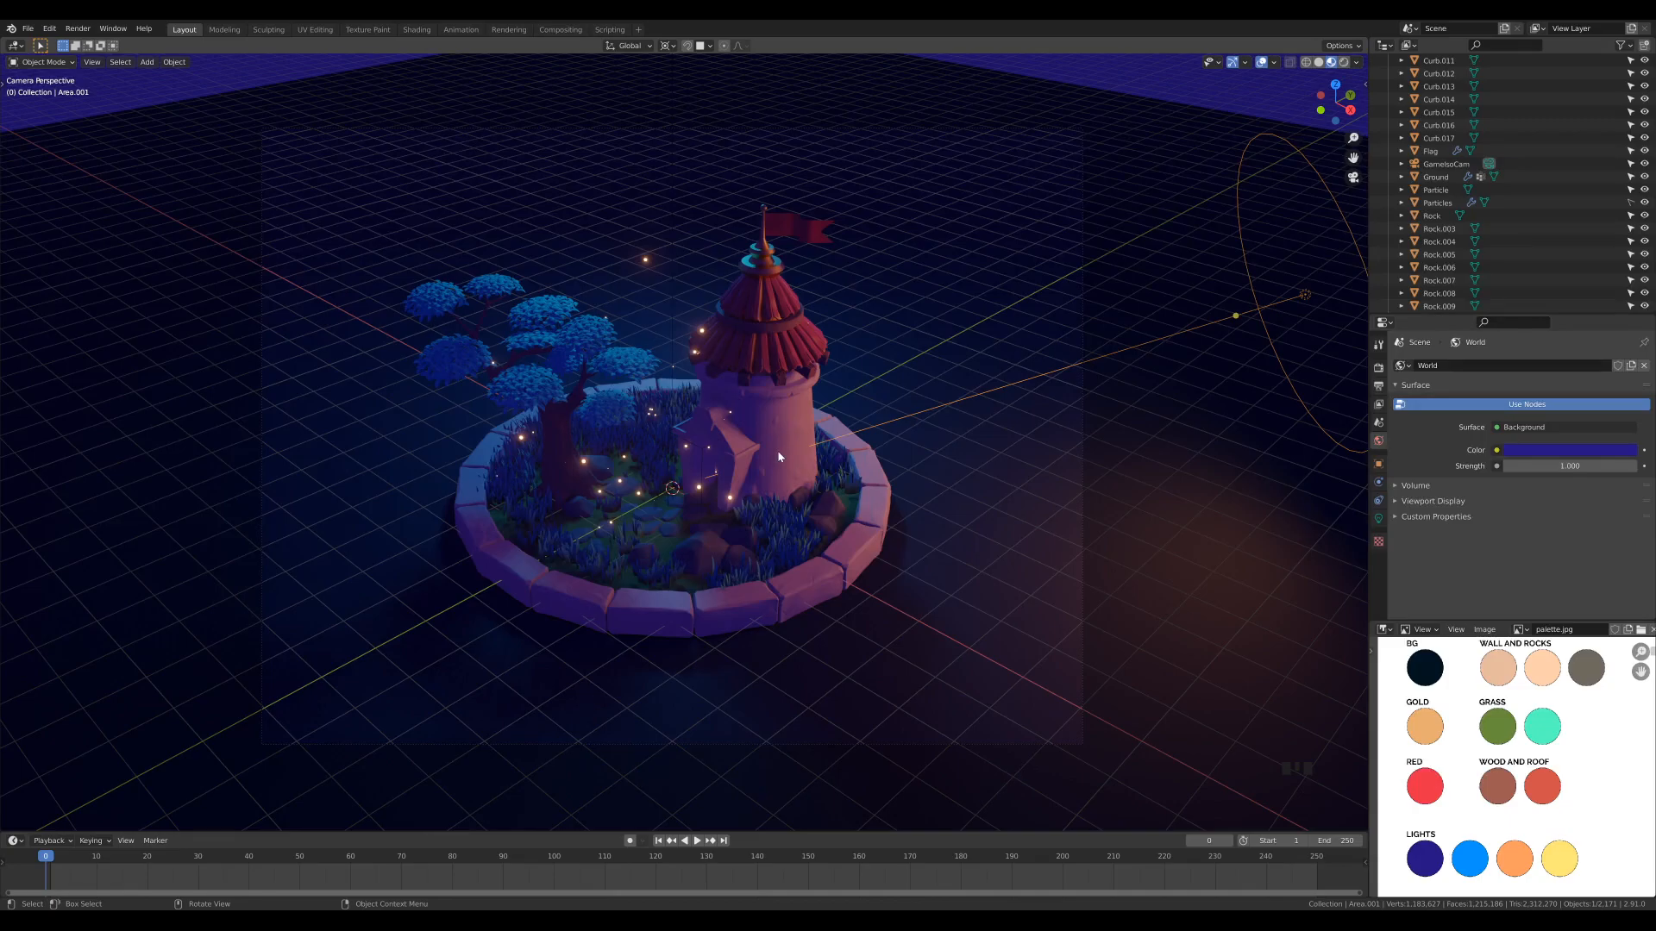
pyautogui.hotkey('shift', 'a')
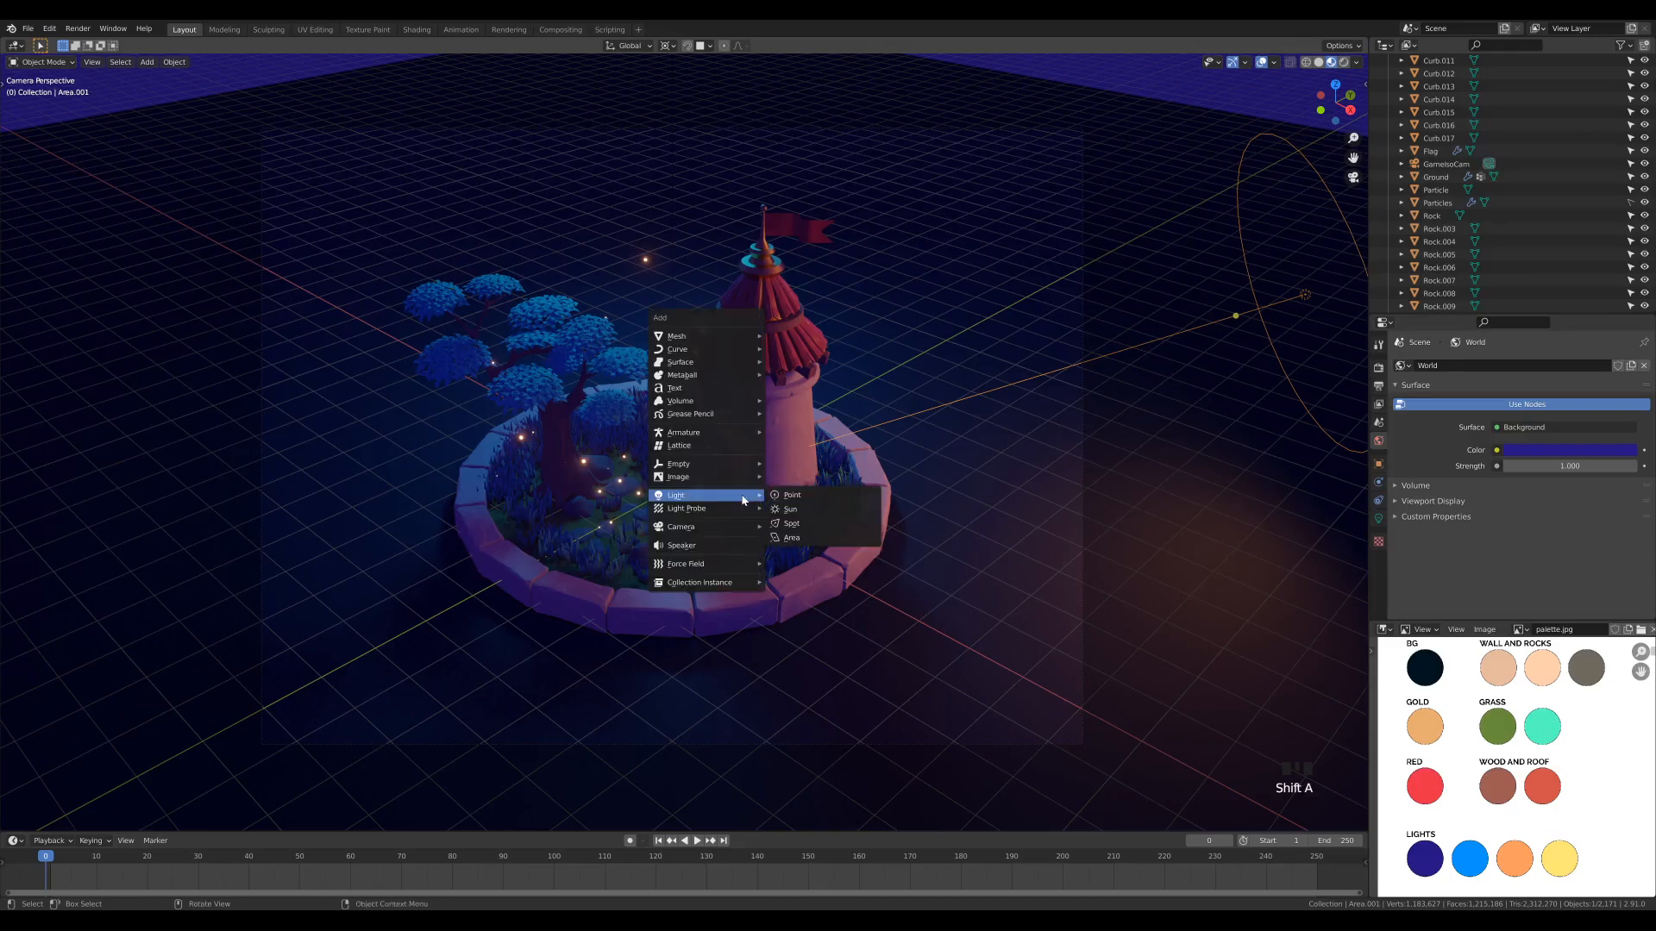
pyautogui.click(789, 493)
pyautogui.press('g')
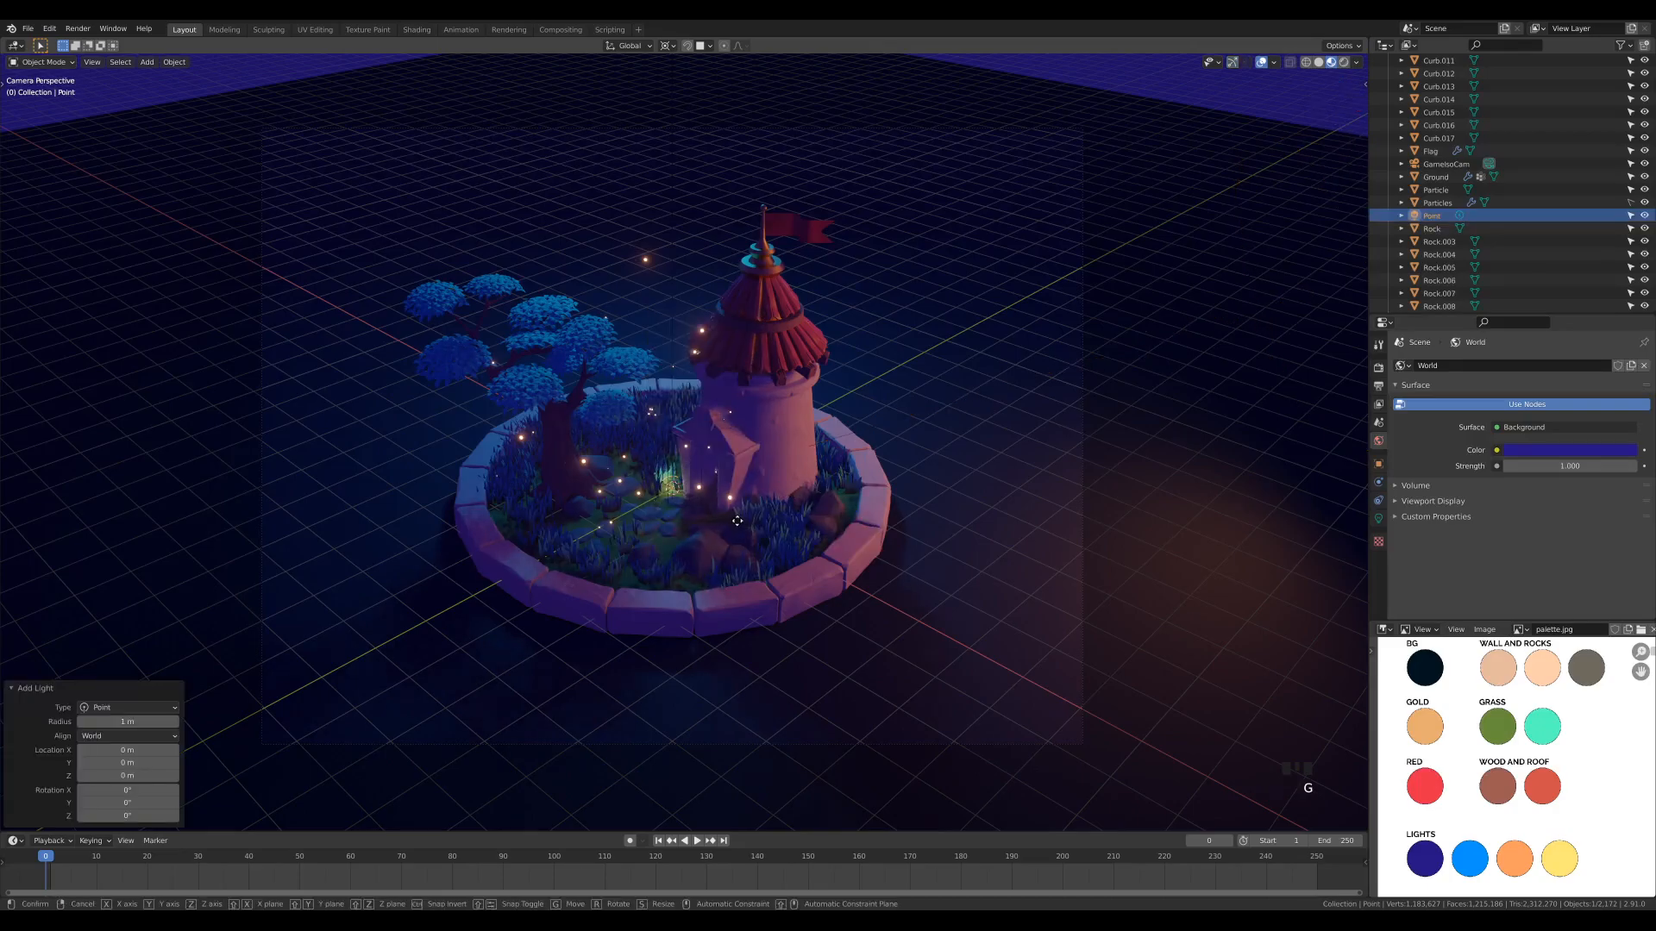
pyautogui.press('z')
pyautogui.click(749, 474)
pyautogui.moveTo(749, 474); pyautogui.dragTo(519, 530, button='middle')
pyautogui.scroll(5, 782, 544)
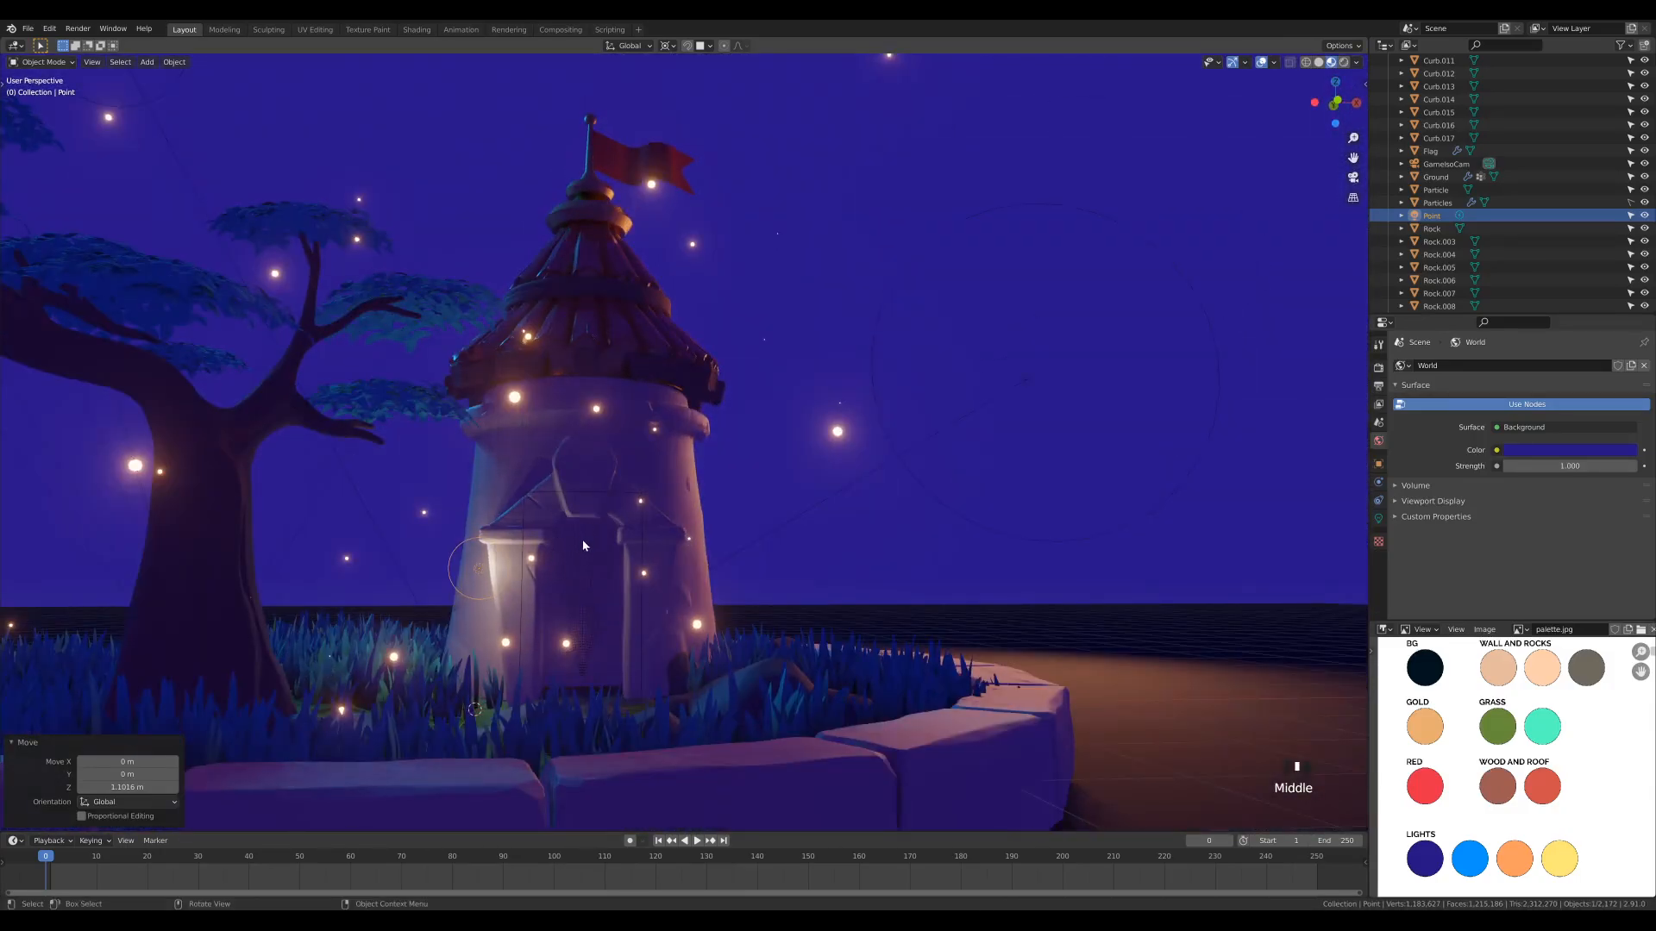
# Raise the point light about 0.27 m along global Z and move it about 0.86 m along global X to the tower's doorway
pyautogui.moveTo(664, 573); pyautogui.dragTo(654, 582, button='middle')
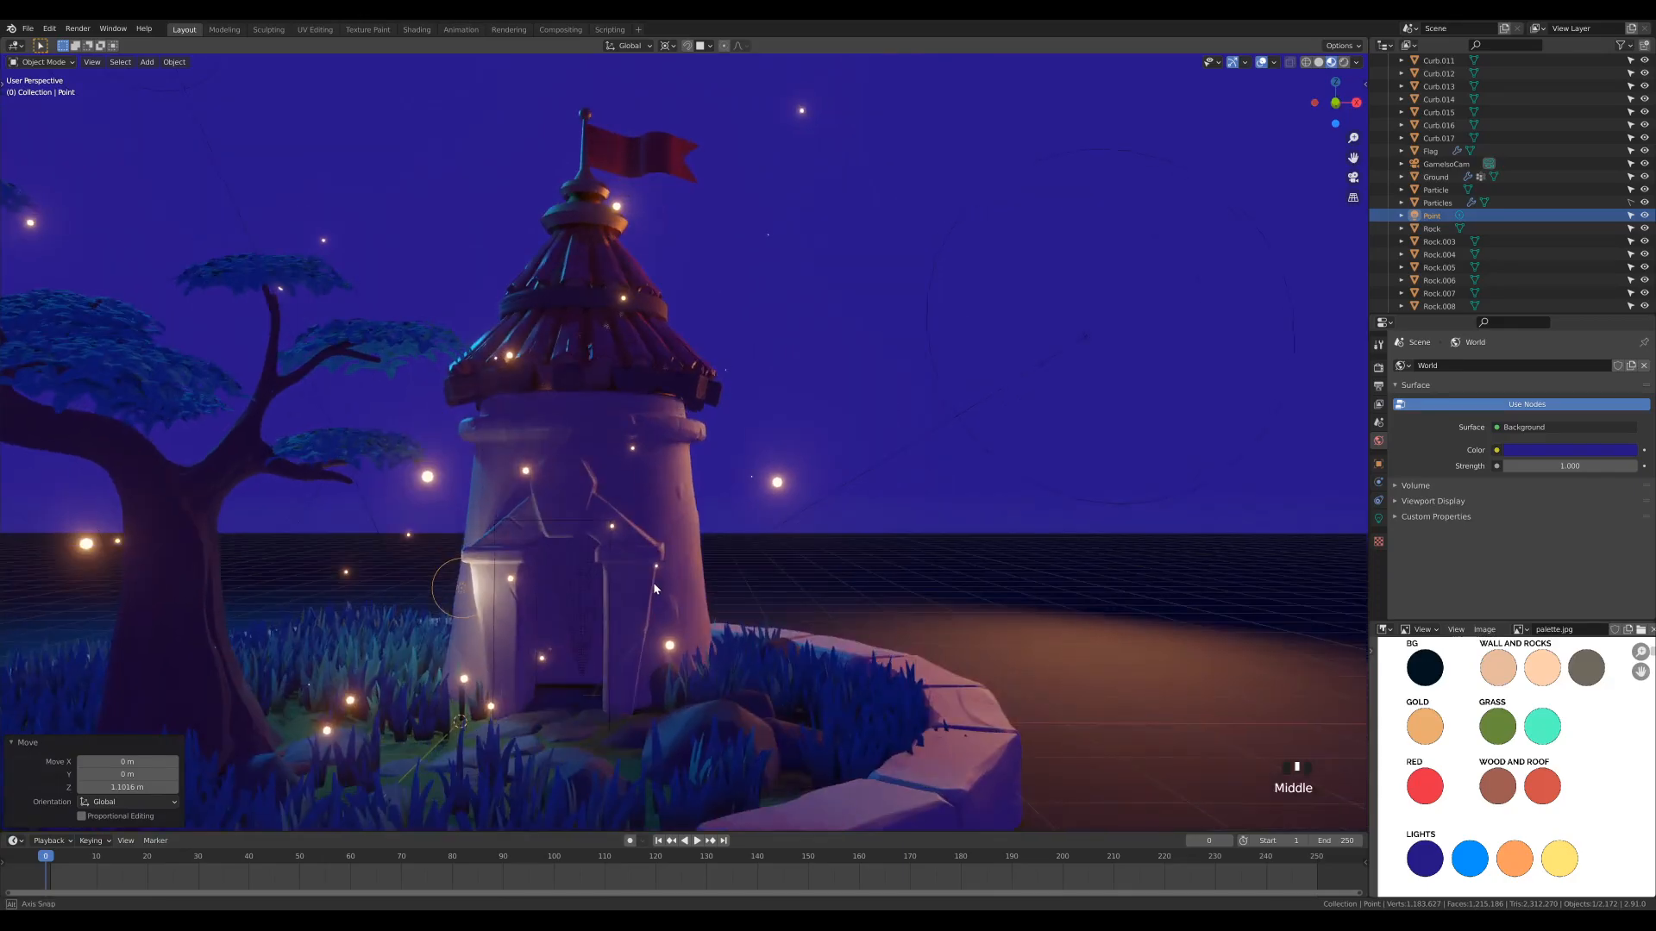
pyautogui.press('g')
pyautogui.press('z')
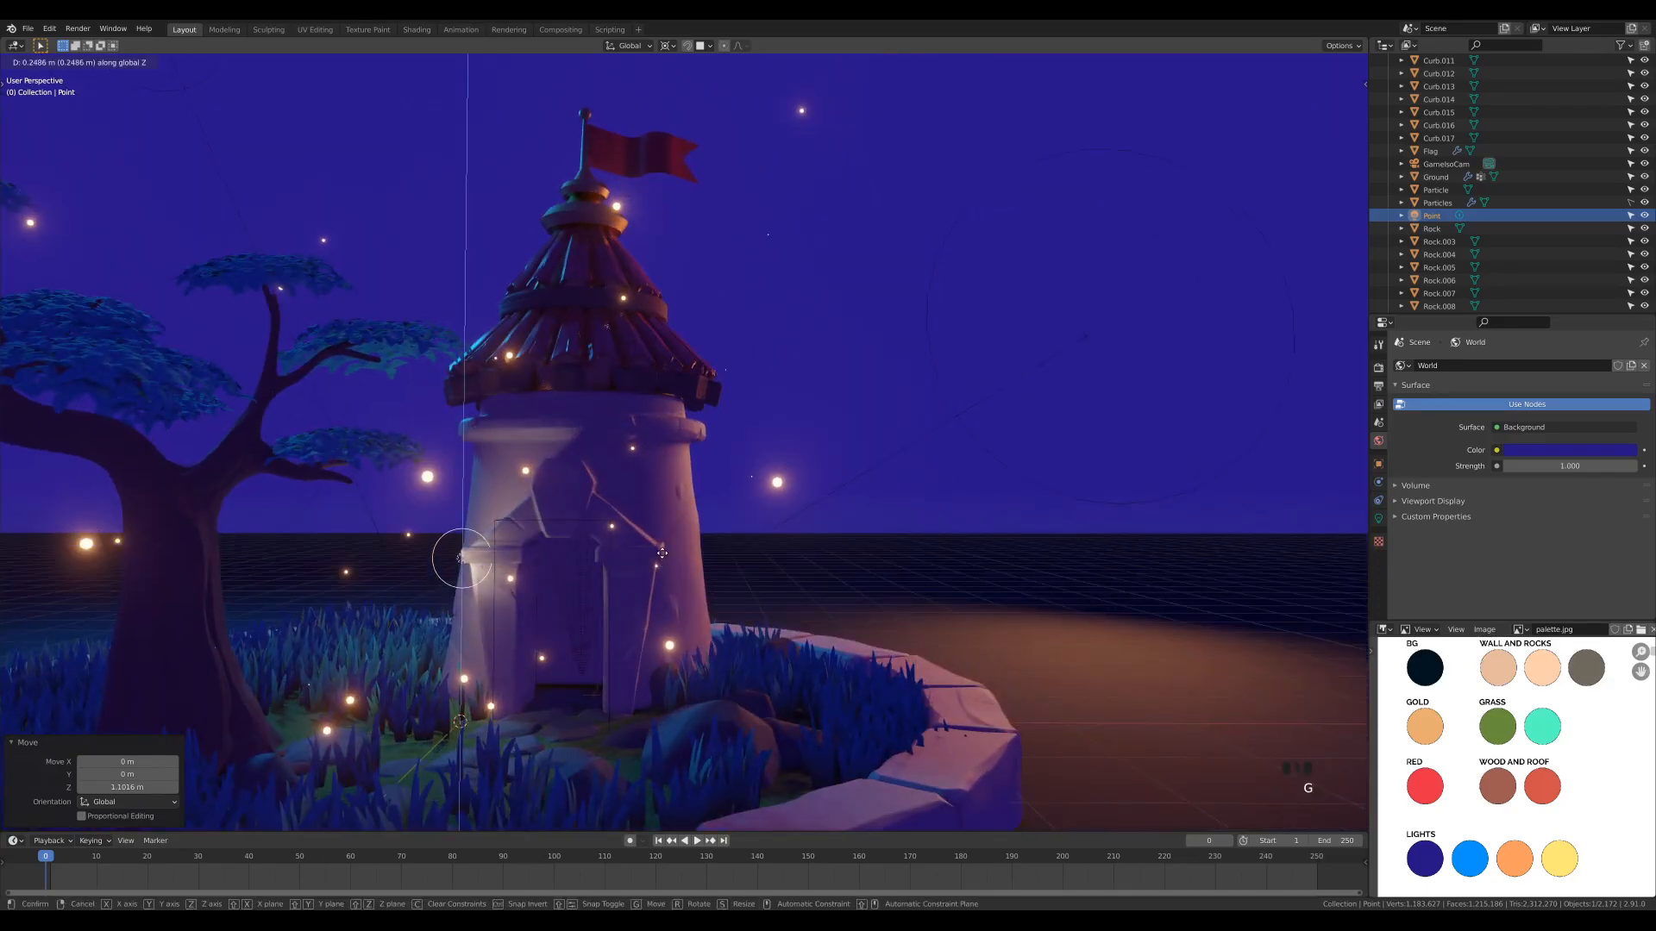
pyautogui.click(665, 555)
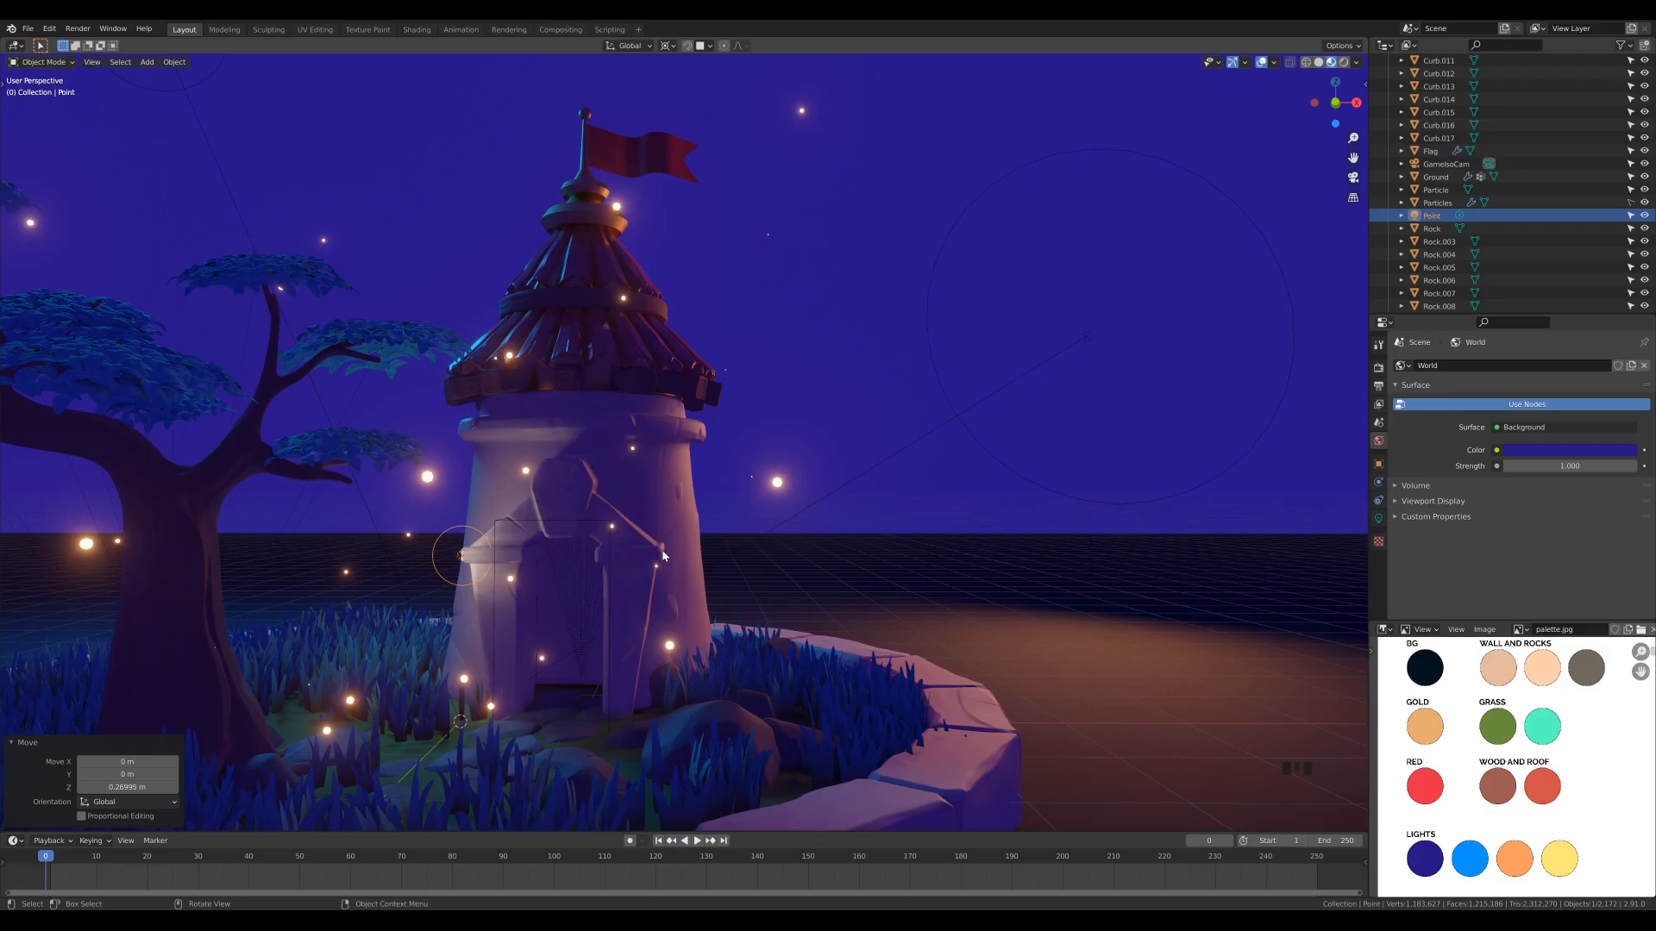
pyautogui.press('g')
pyautogui.press('x')
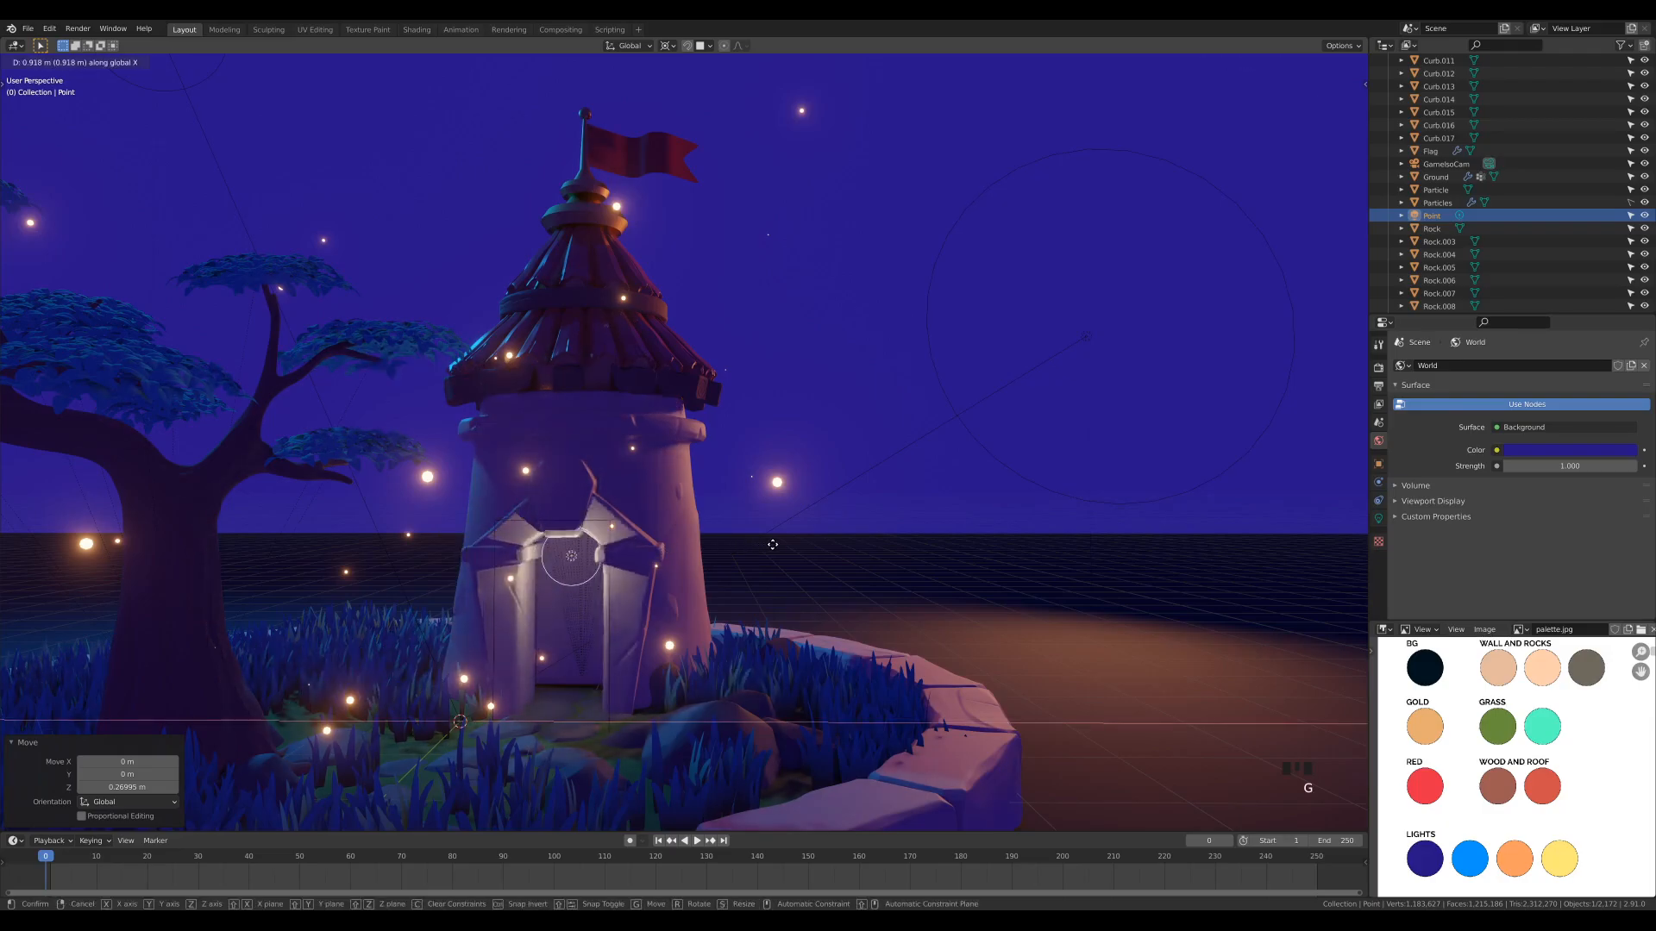
pyautogui.click(771, 544)
# Move the point light along global Y into the tower's doorway and nudge its position slightly
pyautogui.moveTo(829, 550); pyautogui.dragTo(727, 595, button='middle')
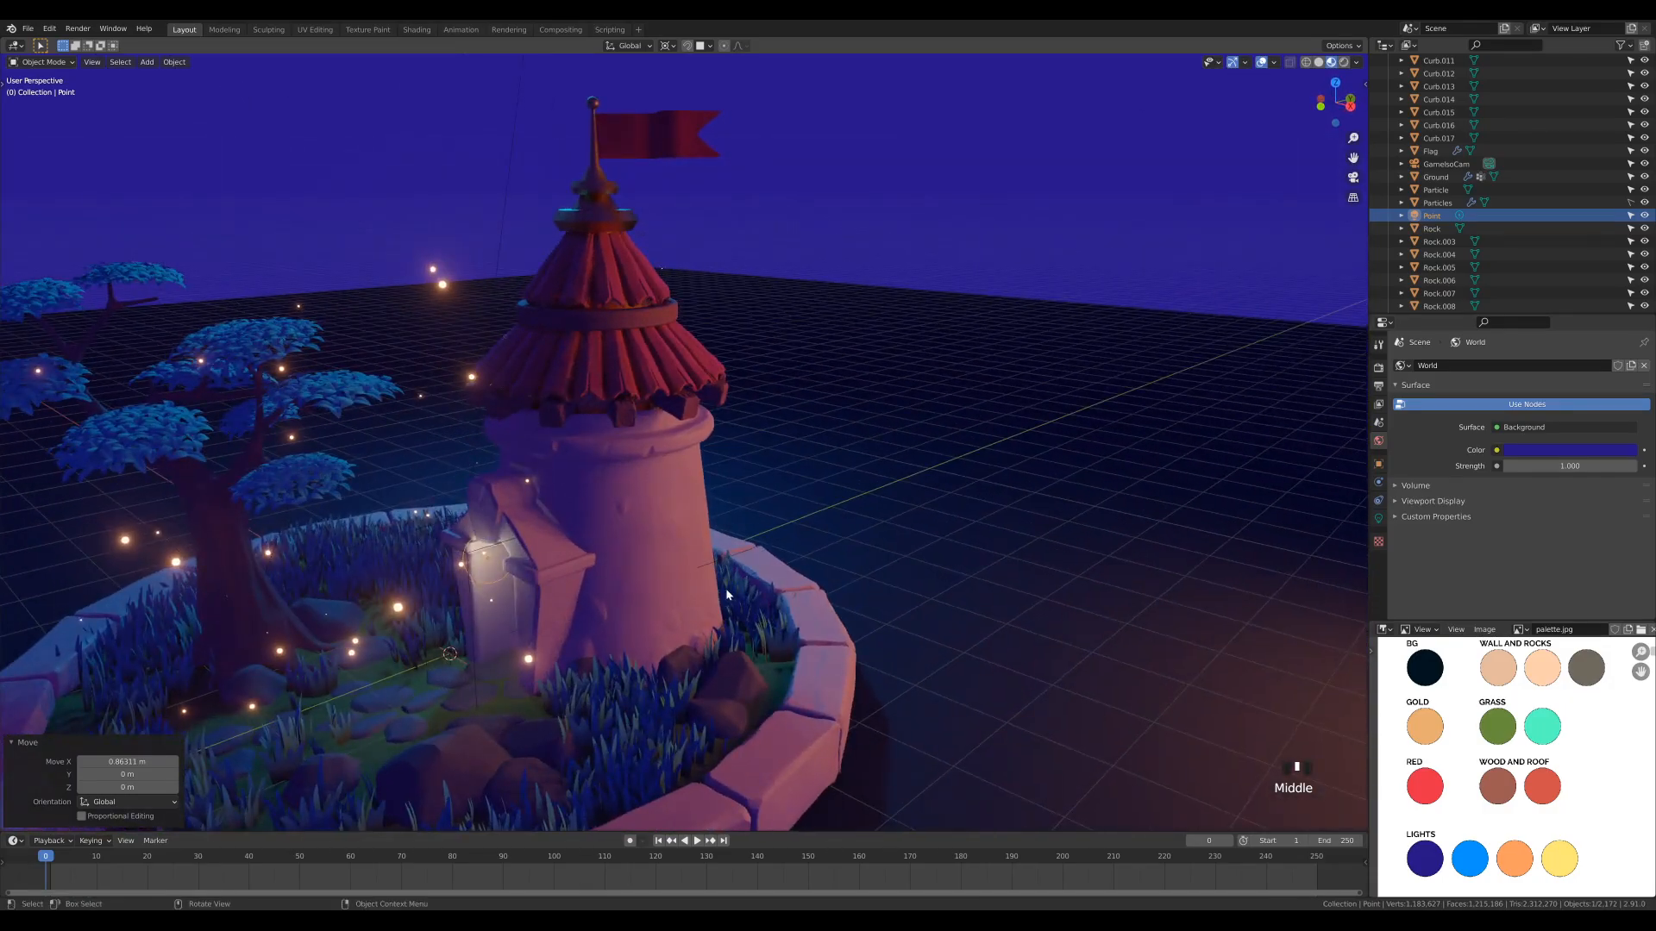
pyautogui.press('g')
pyautogui.press('y')
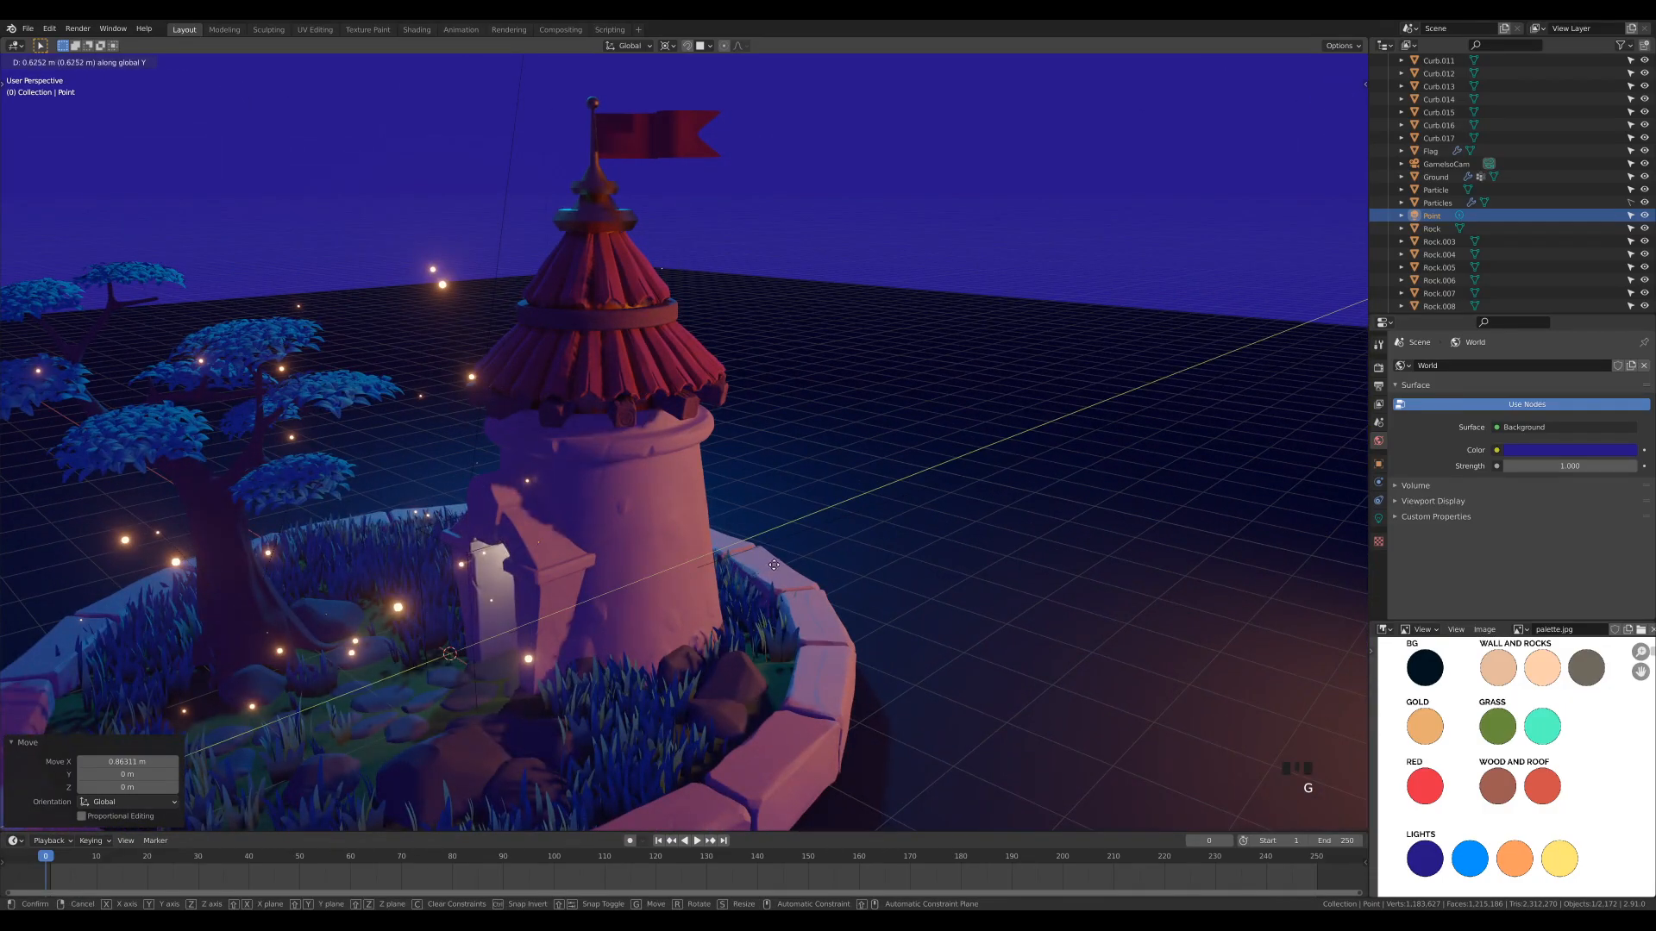
pyautogui.click(802, 553)
pyautogui.moveTo(802, 554); pyautogui.dragTo(939, 522, button='middle')
pyautogui.press('g')
pyautogui.click(802, 569)
pyautogui.scroll(-4, 919, 535)
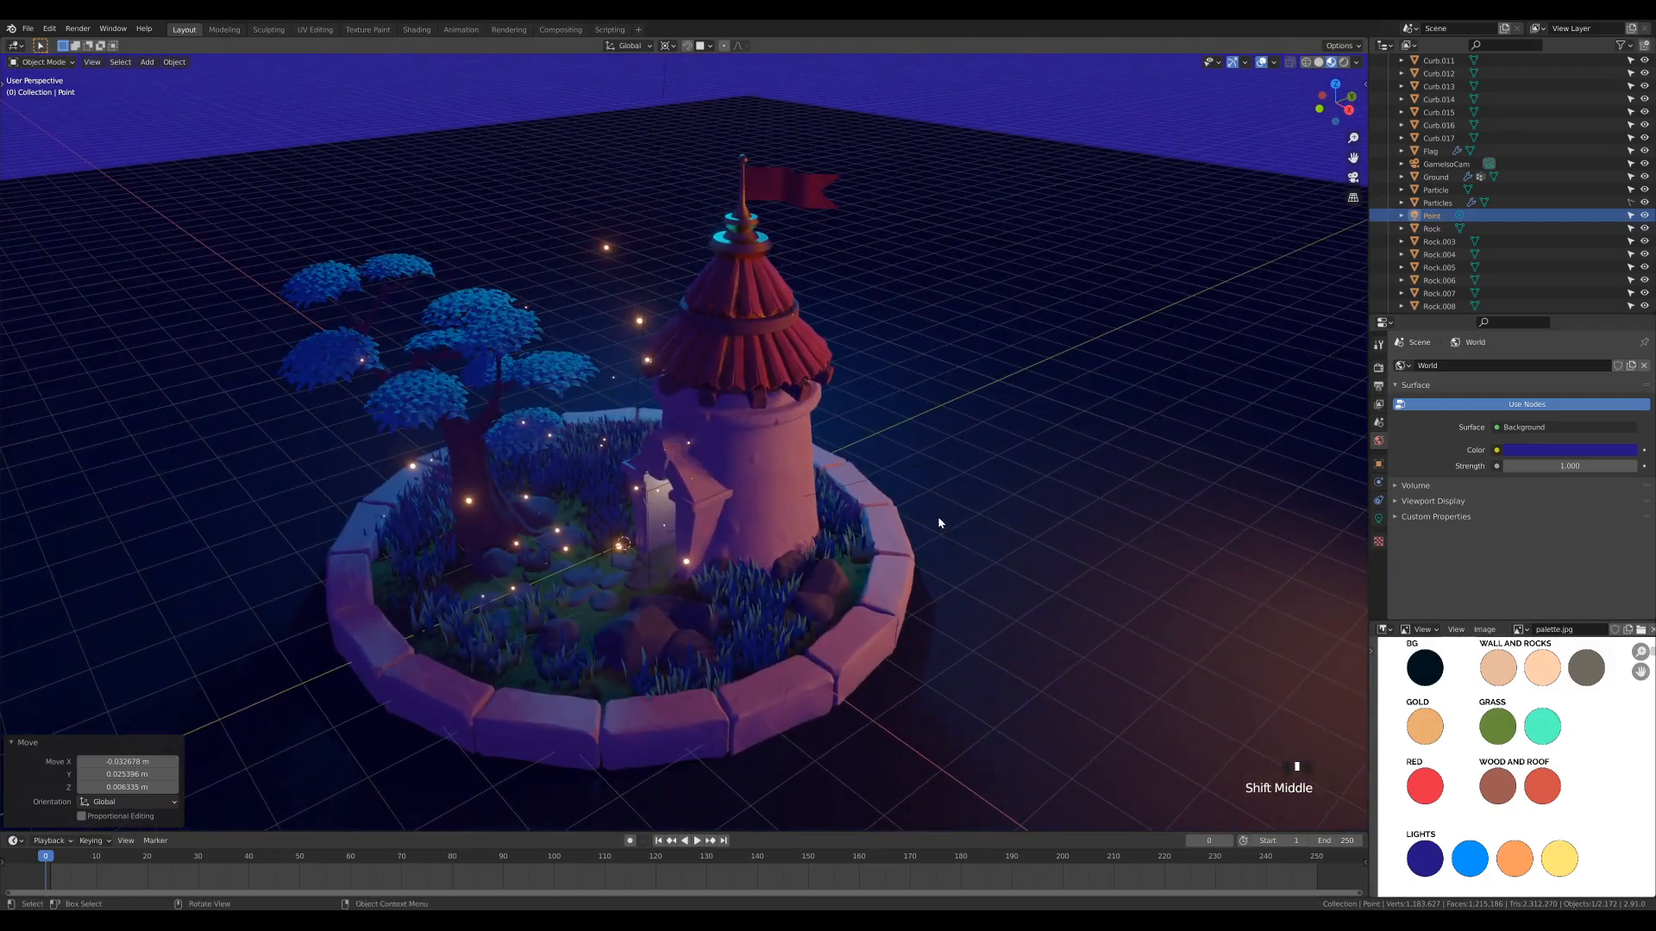
# Sample the orange from the palette's Lights row as the doorway point light's colour
pyautogui.click(1378, 519)
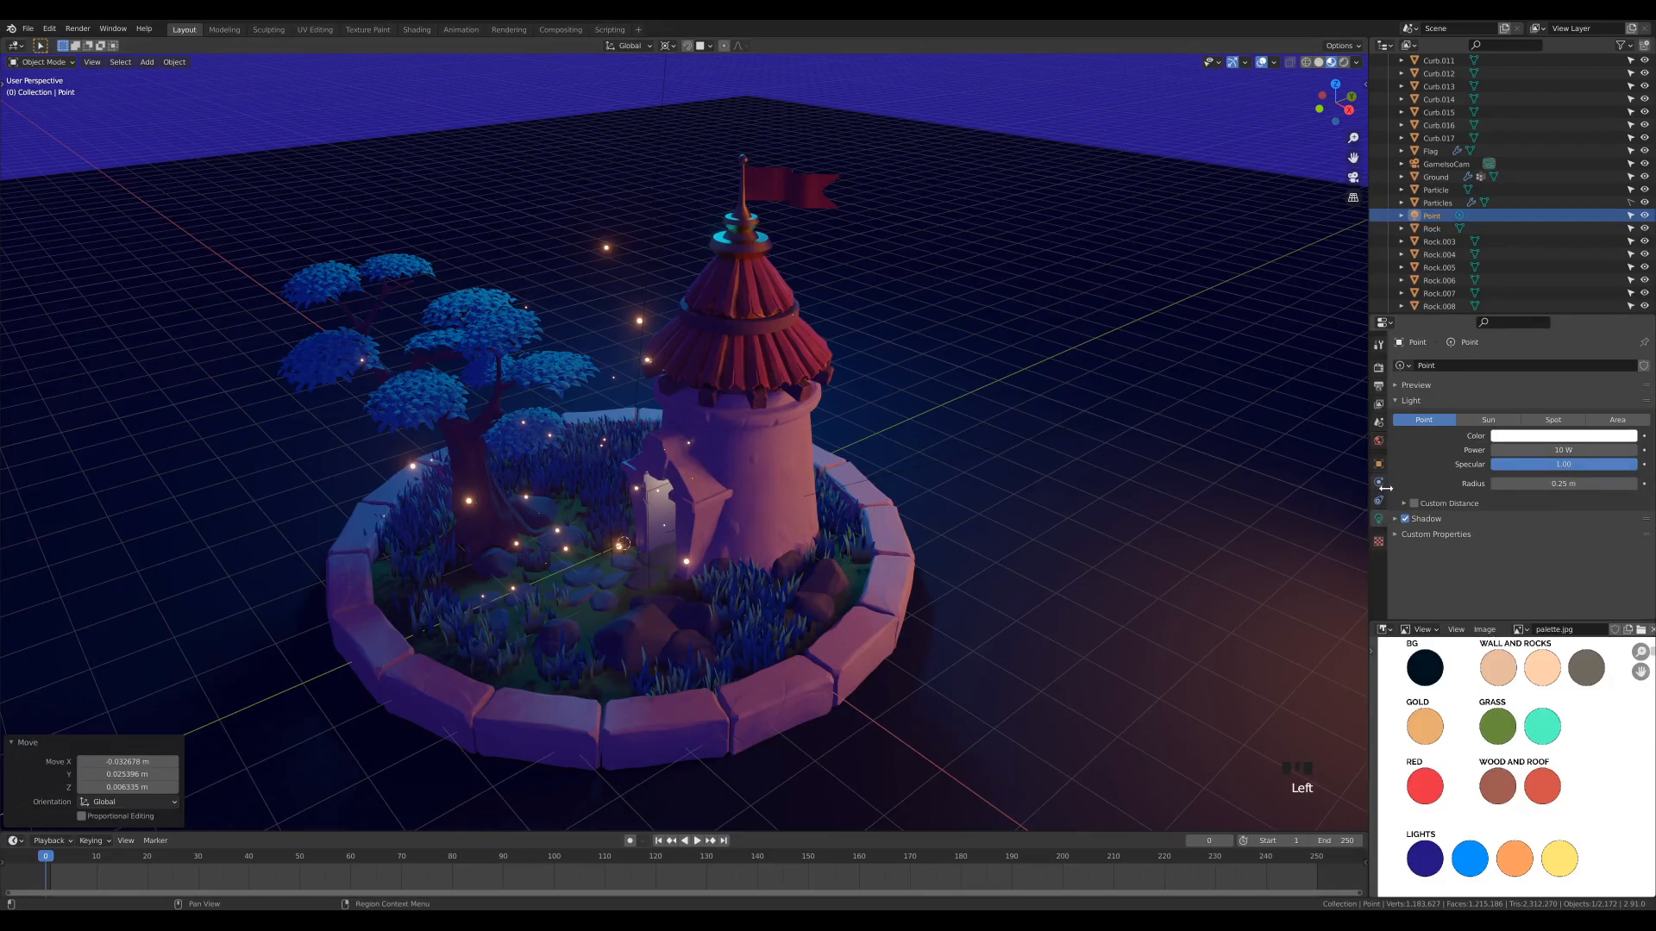
pyautogui.click(1562, 435)
pyautogui.click(1623, 392)
pyautogui.click(1521, 854)
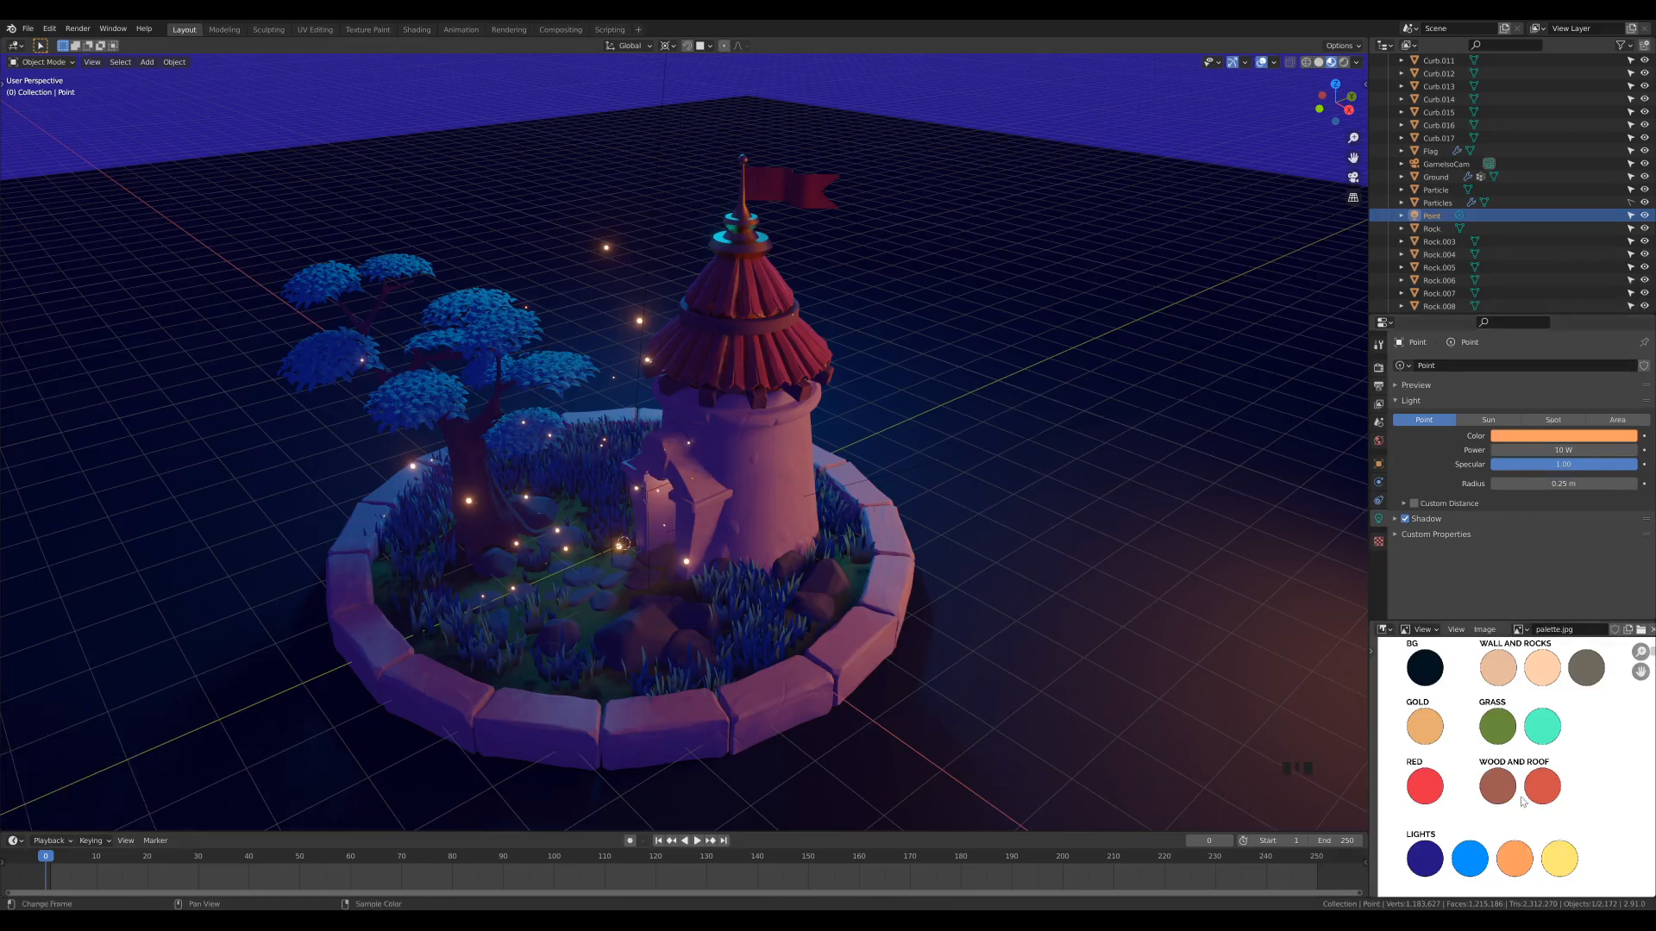
# Set the doorway point light's power to 250 W and check the glow around the entrance
pyautogui.click(1575, 450)
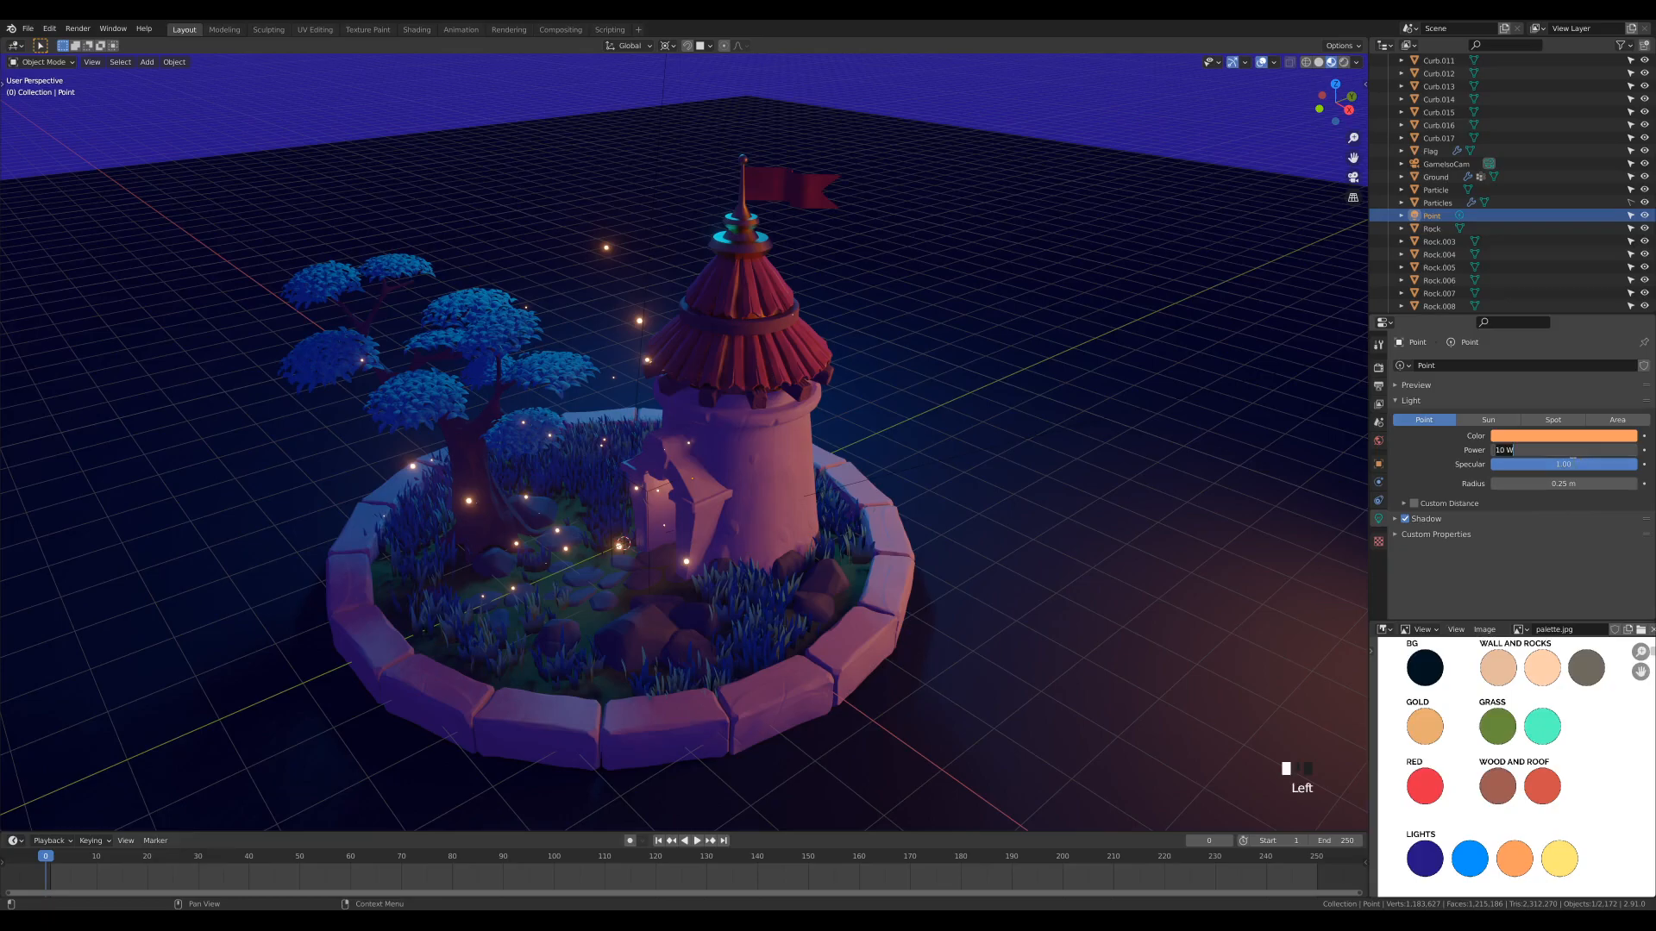
pyautogui.write('250')
pyautogui.press('Return')
pyautogui.scroll(-3, 780, 561)
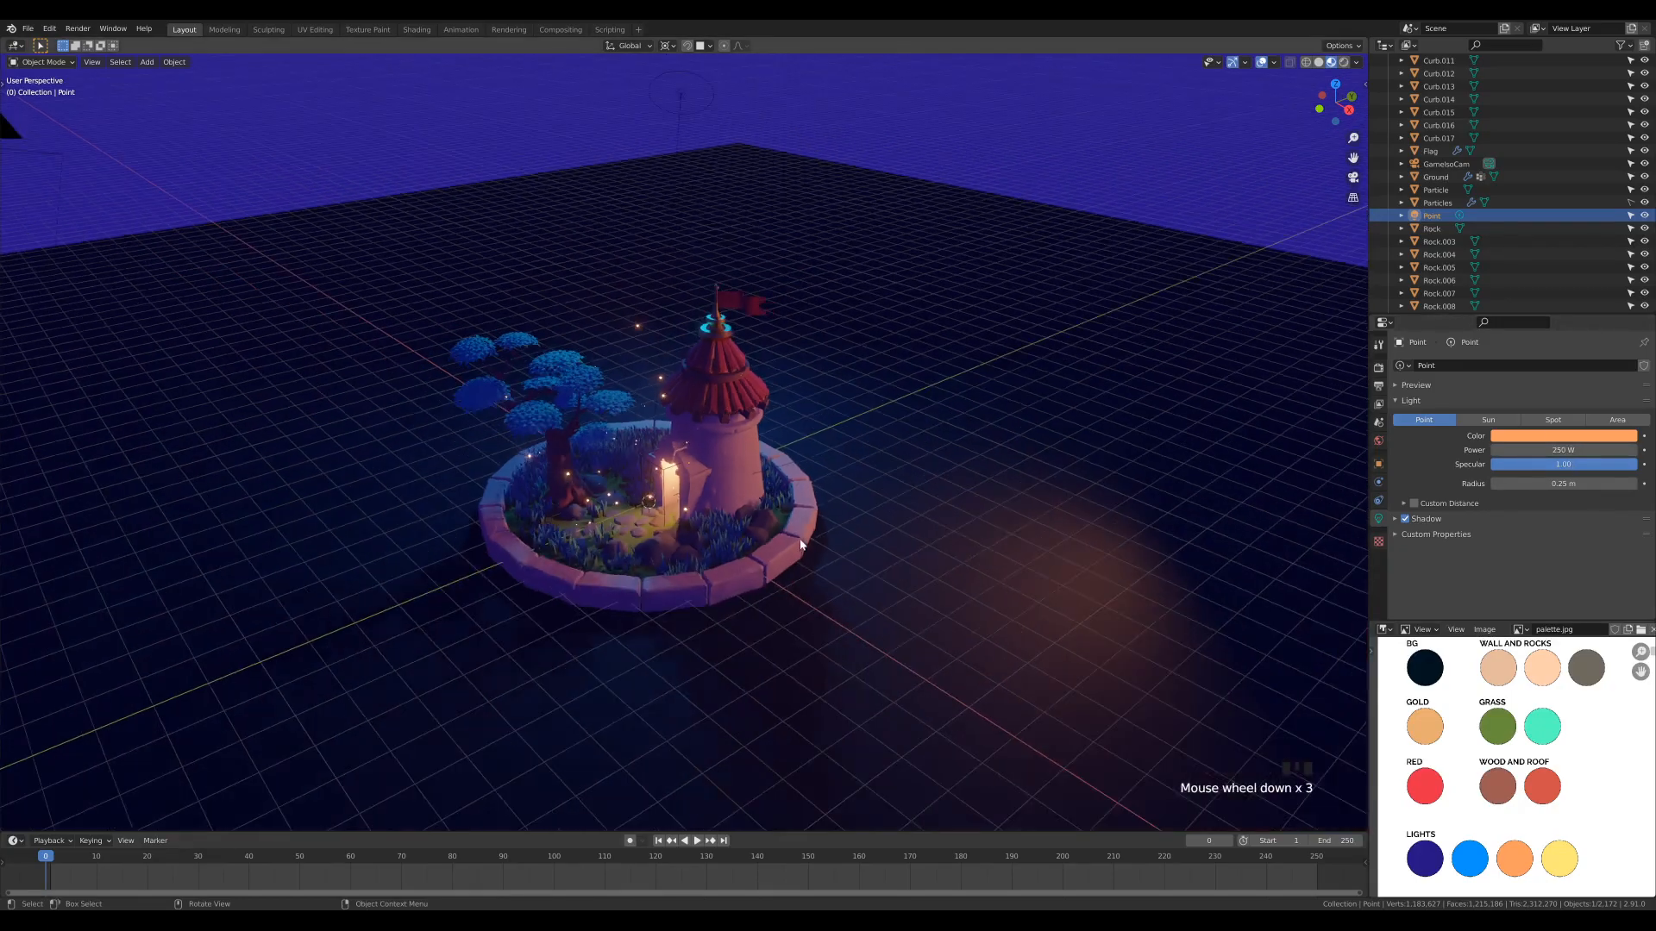
pyautogui.scroll(2, 817, 498)
pyautogui.moveTo(817, 498); pyautogui.dragTo(894, 501, button='middle')
pyautogui.scroll(-1, 894, 500)
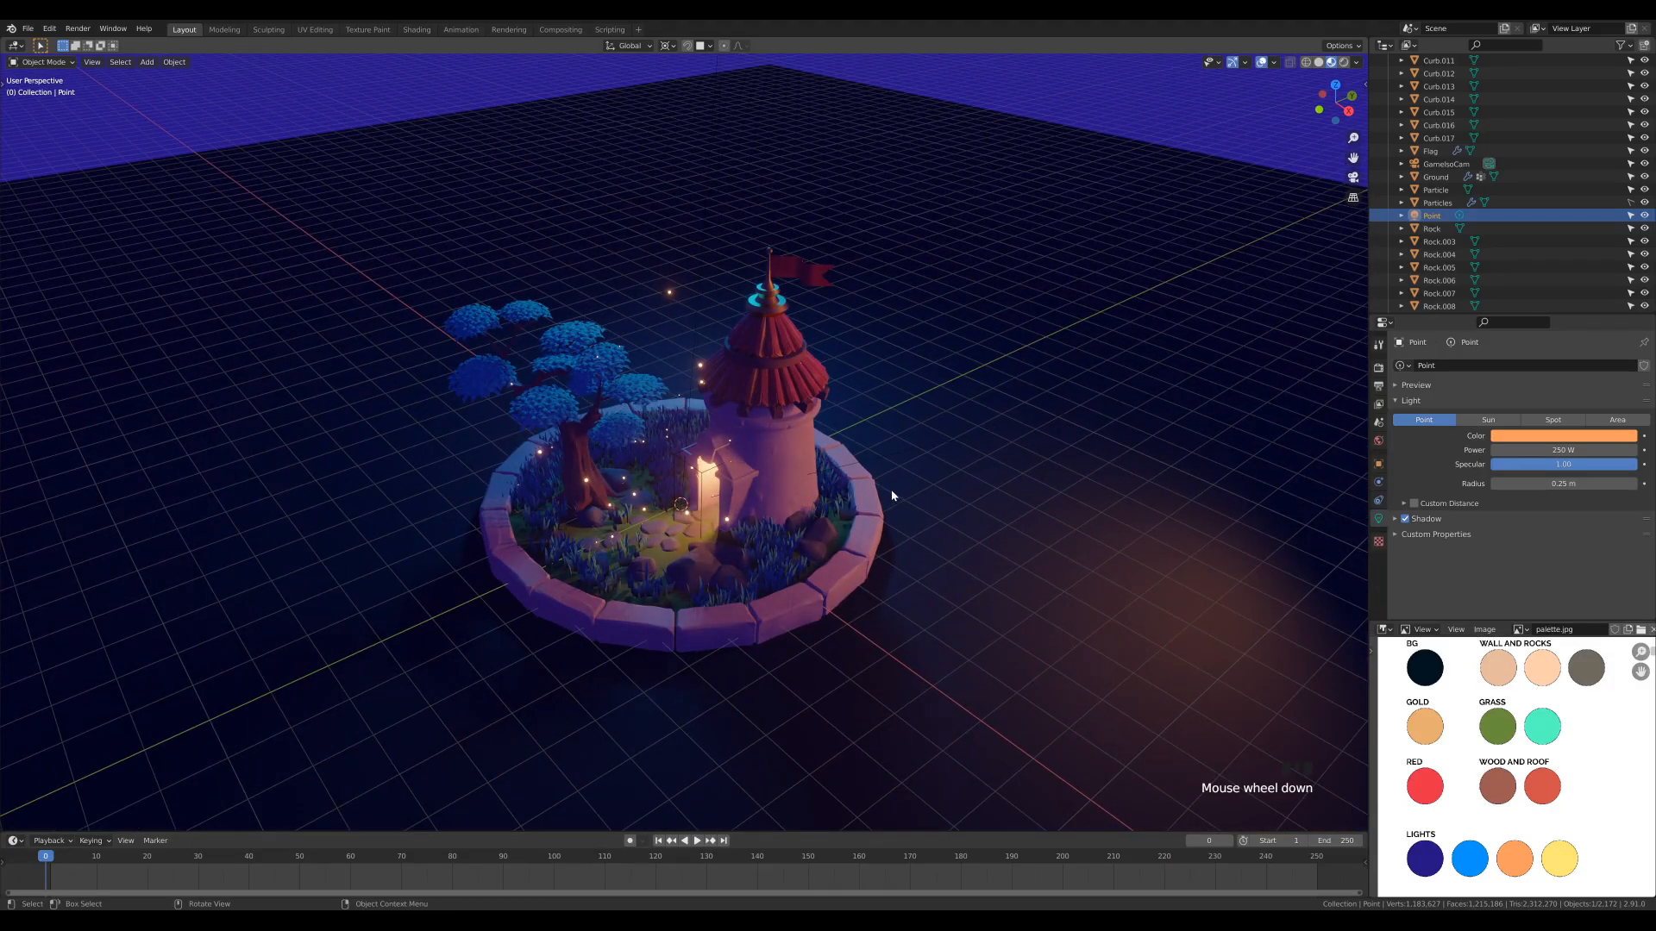
pyautogui.scroll(2, 924, 555)
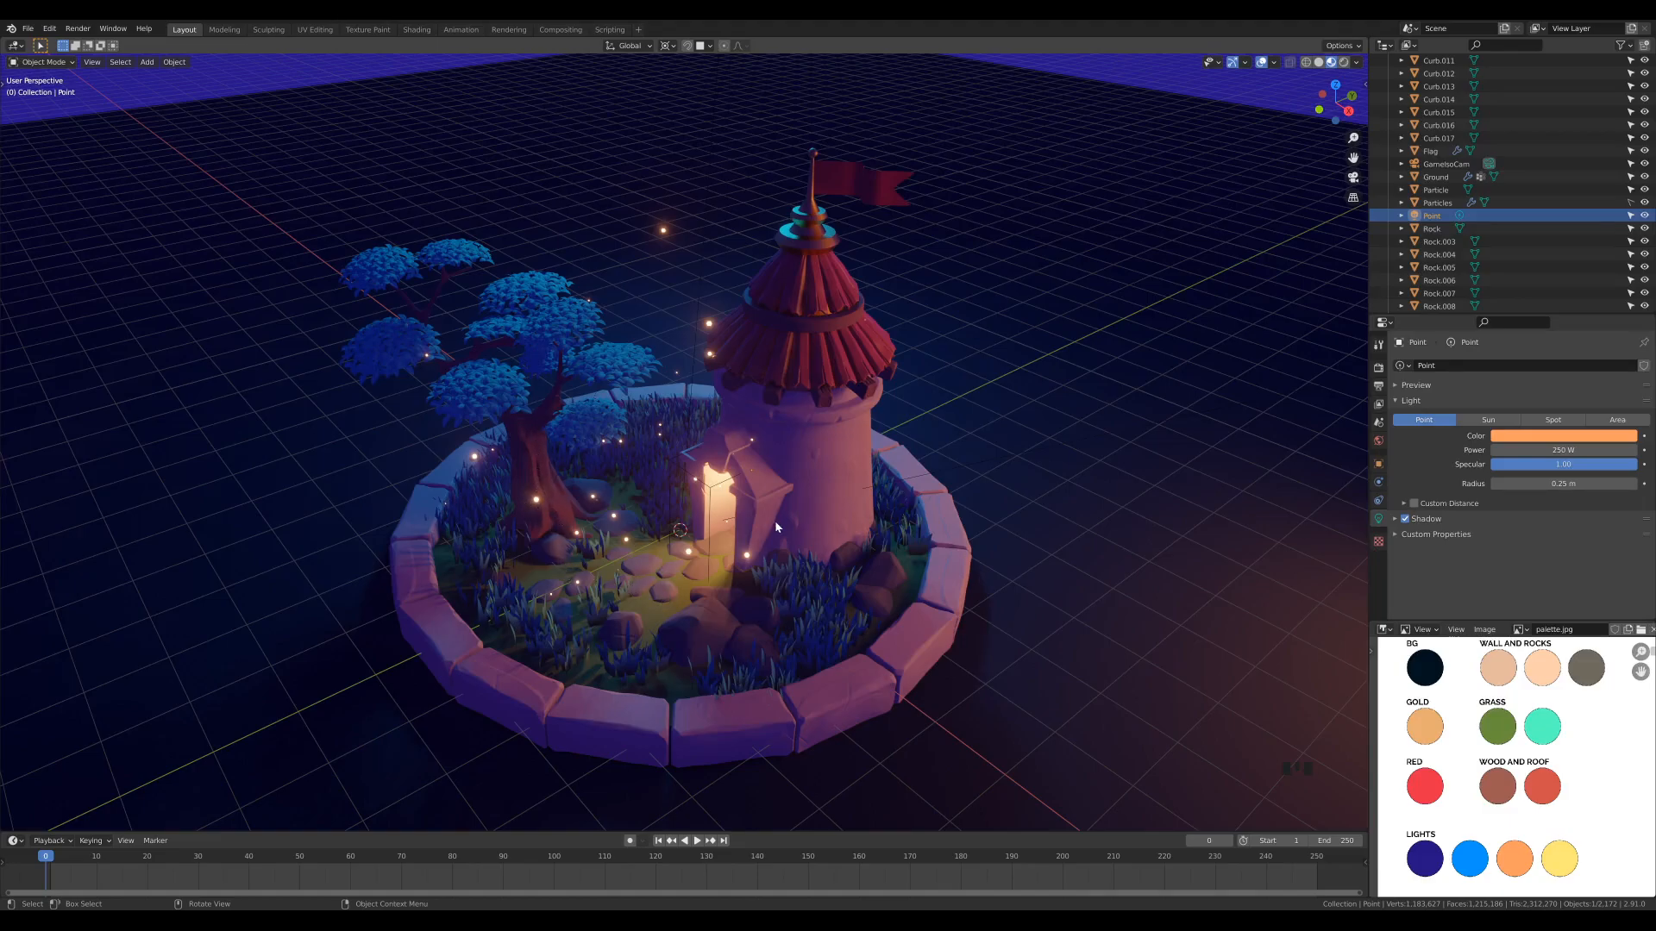
# Shift the doorway point light along global X, first about -0.02 m and again about 0.18 m
pyautogui.scroll(-1, 775, 522)
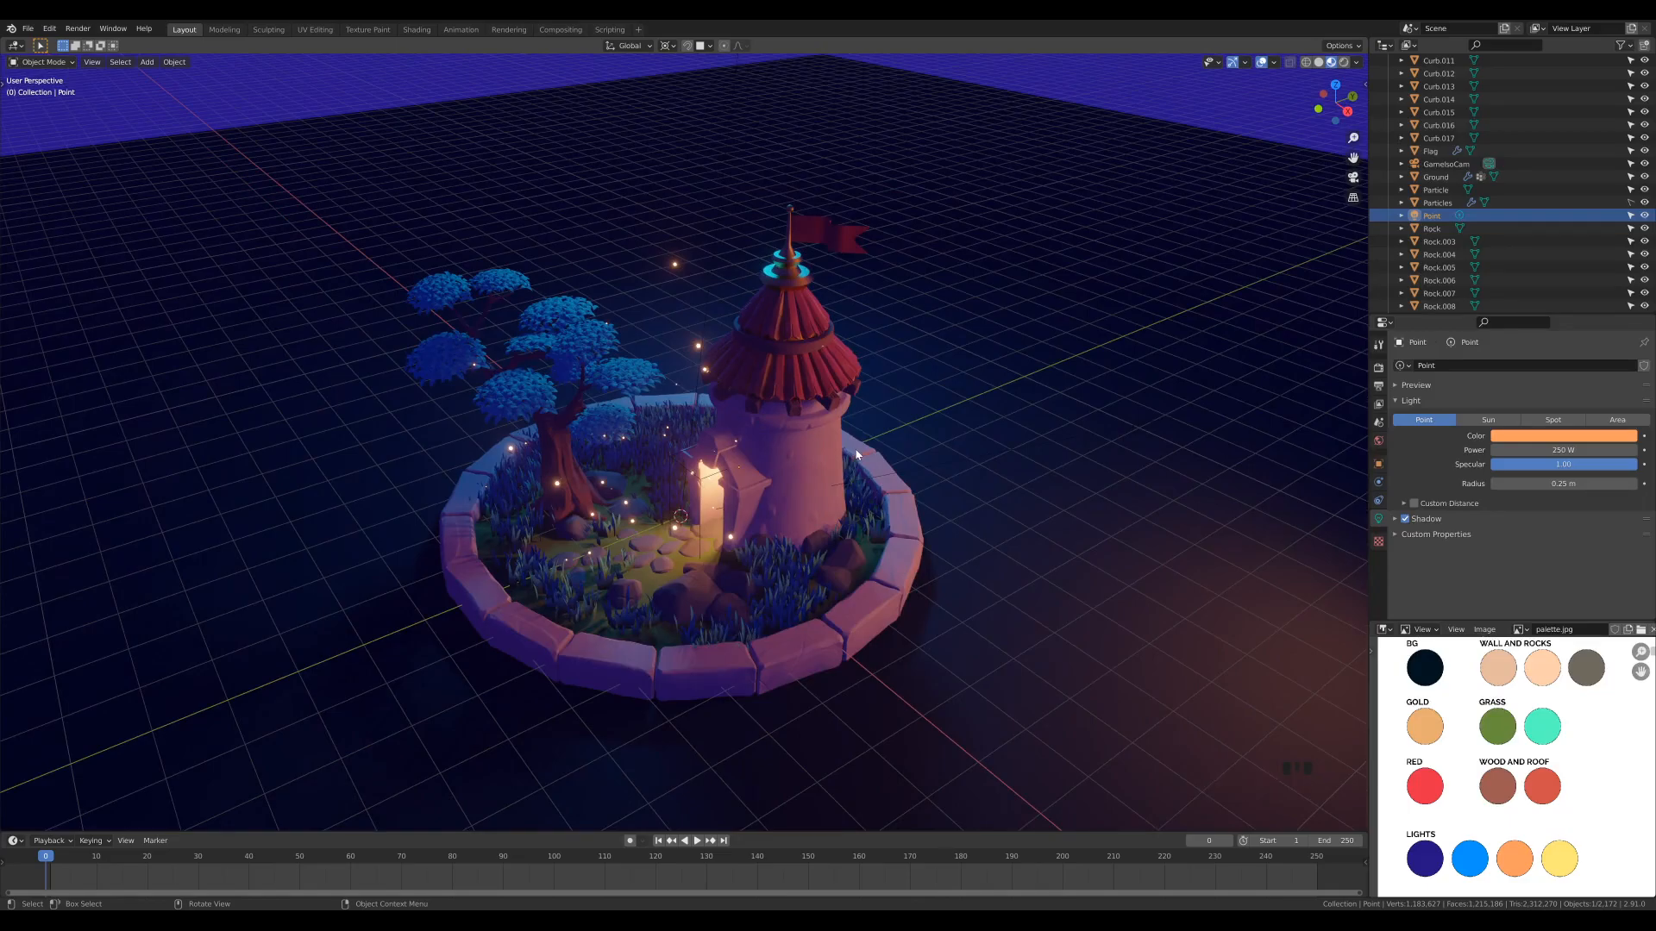
pyautogui.press('g')
pyautogui.press('x')
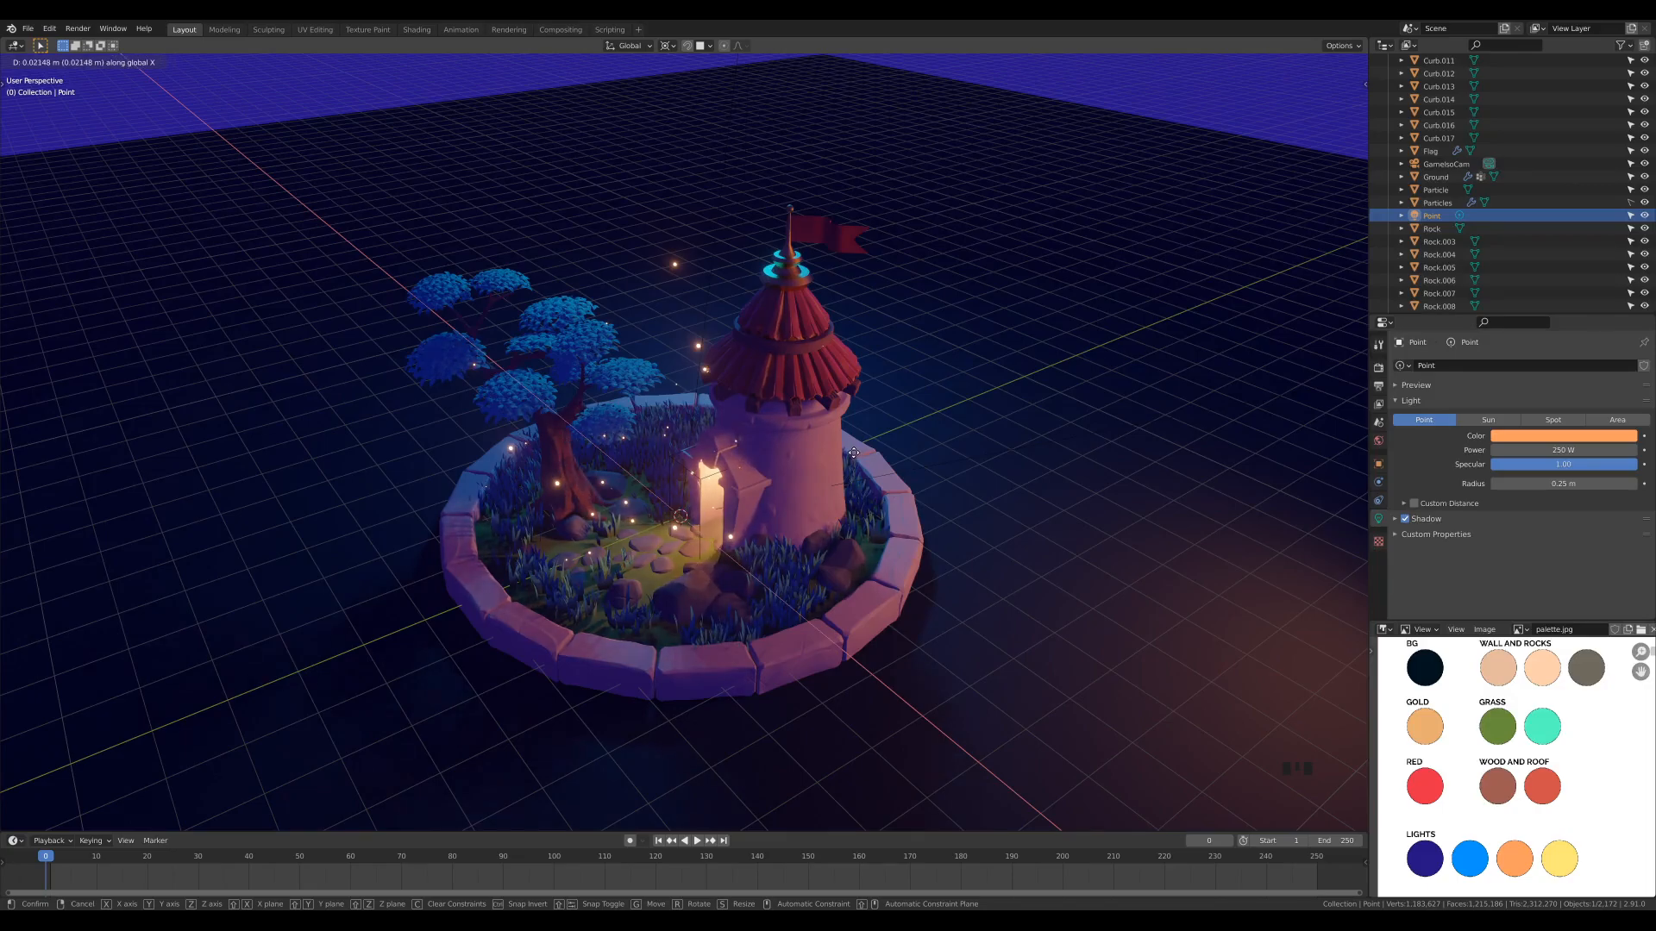
pyautogui.click(853, 452)
pyautogui.moveTo(852, 451); pyautogui.dragTo(778, 505, button='middle')
pyautogui.press('g')
pyautogui.press('x')
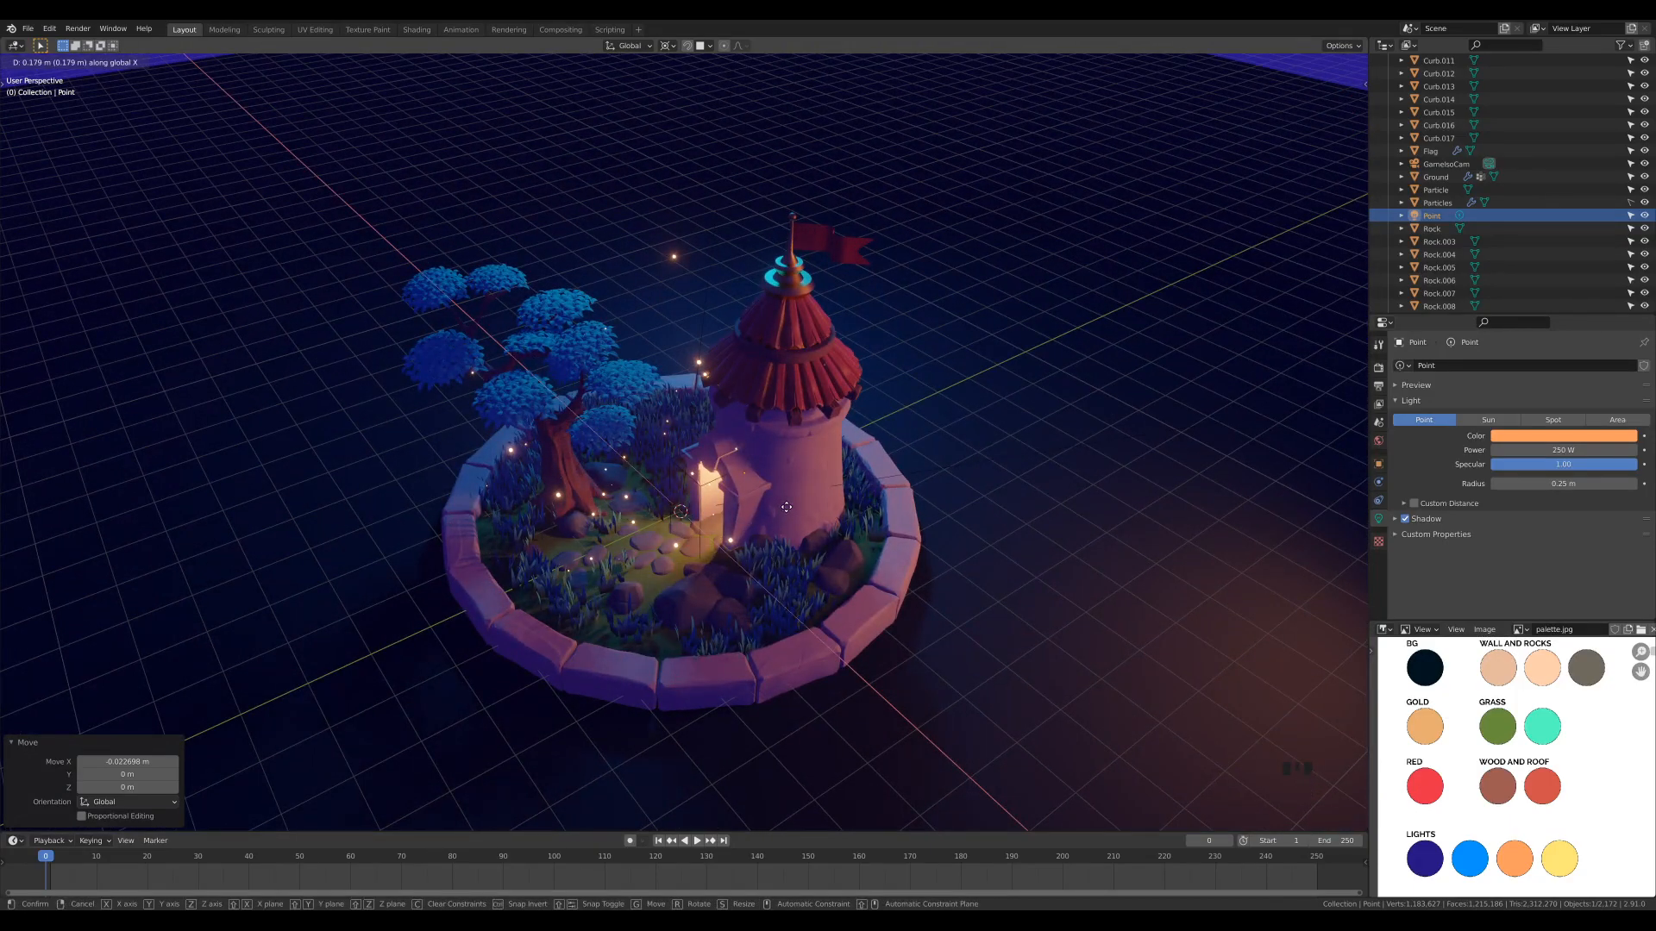
pyautogui.click(787, 507)
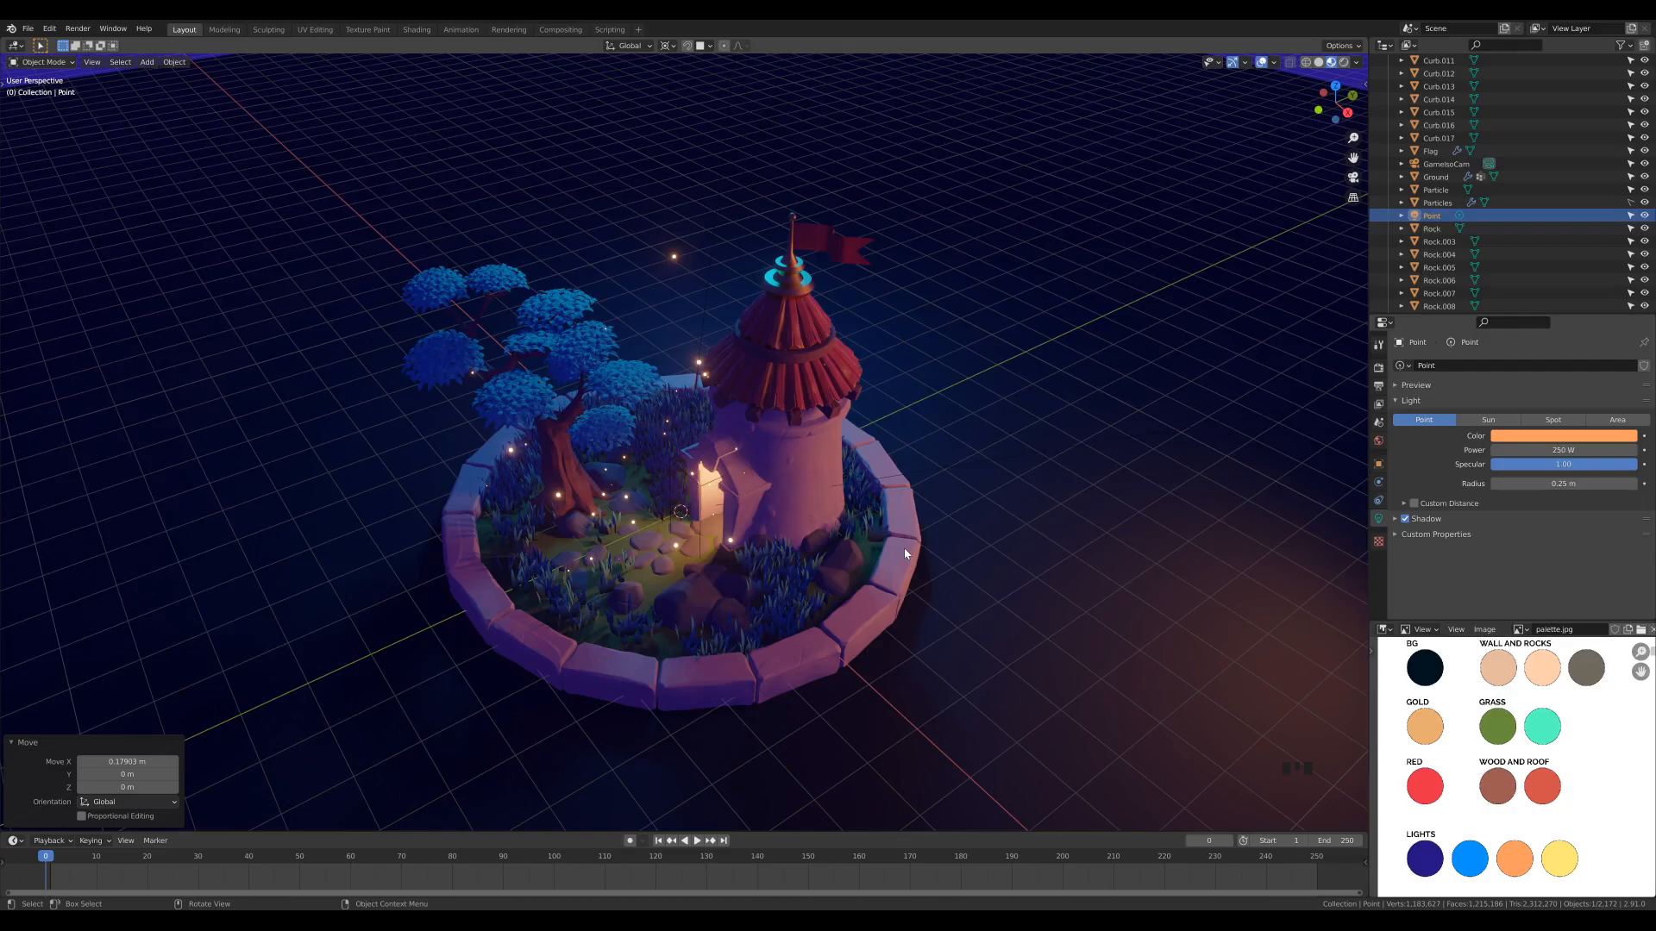
# Add a second point light and raise it about 1.43 m along the global Z axis
pyautogui.hotkey('shift', 'a')
pyautogui.moveTo(823, 543)
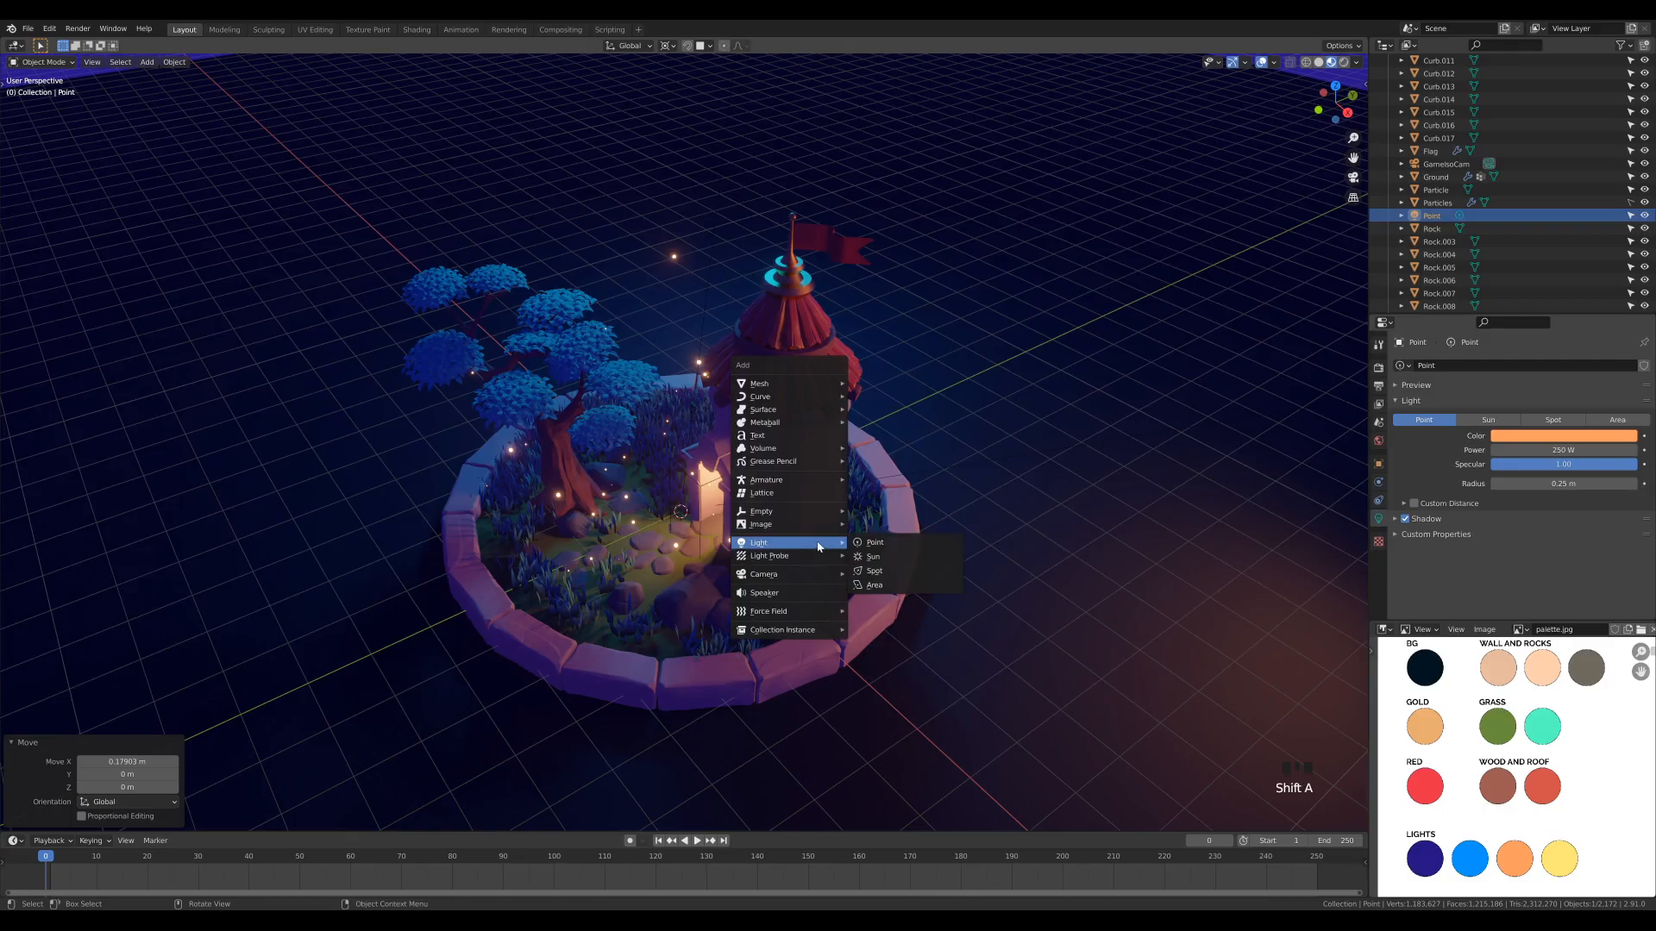
pyautogui.click(890, 549)
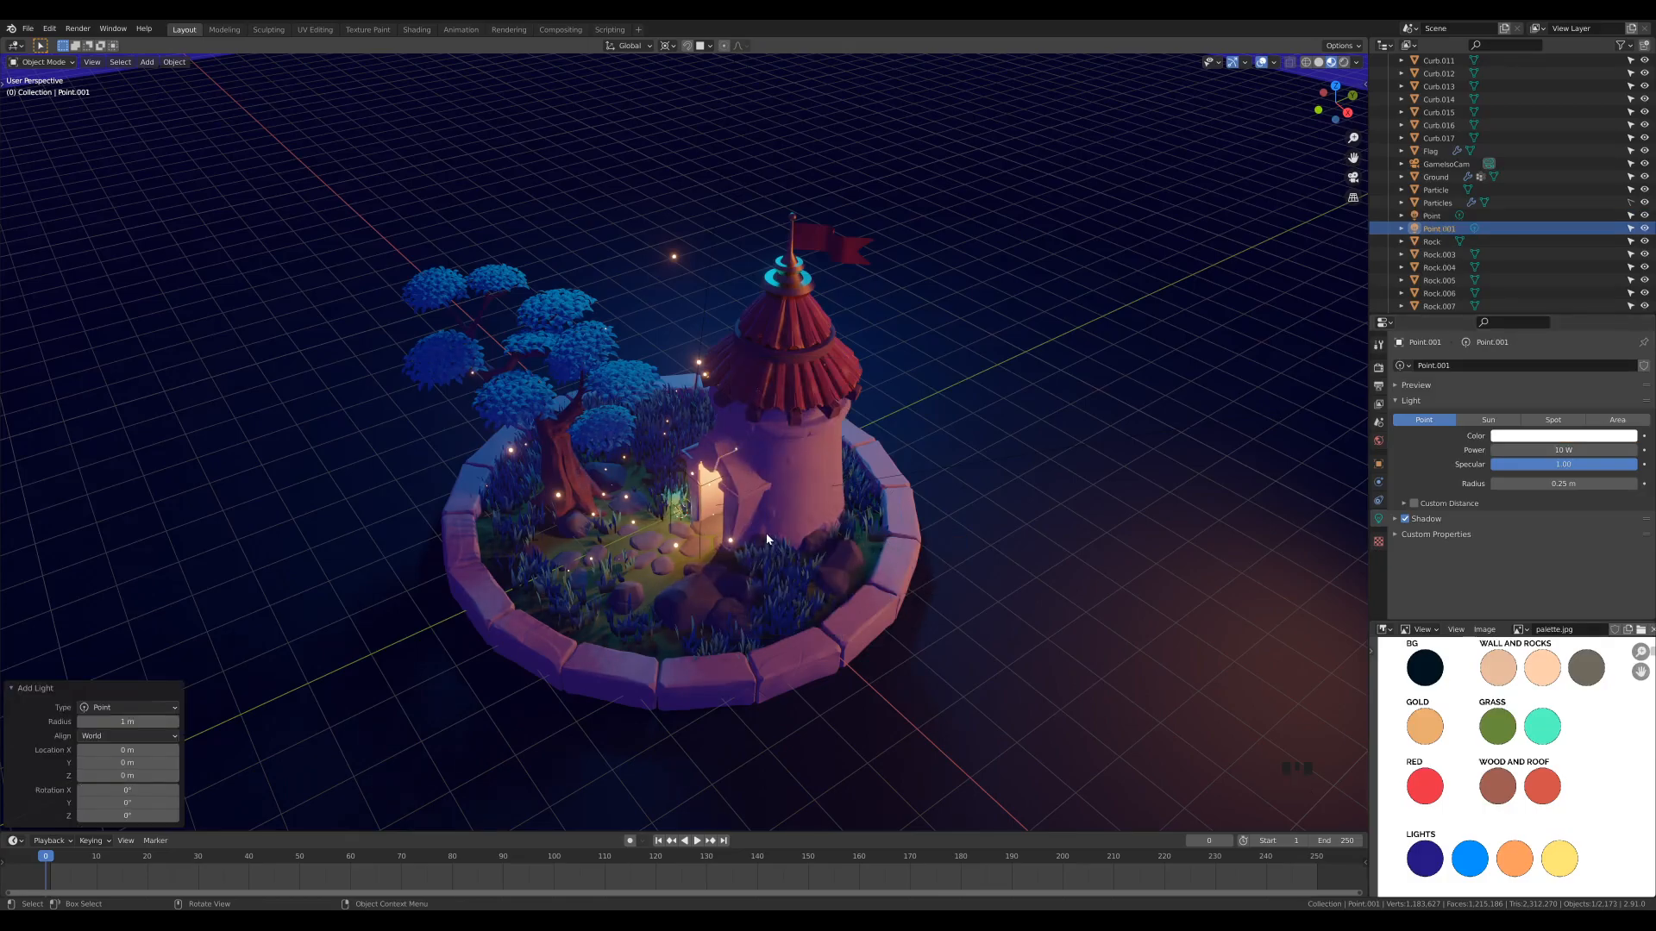
pyautogui.press('g')
pyautogui.press('z')
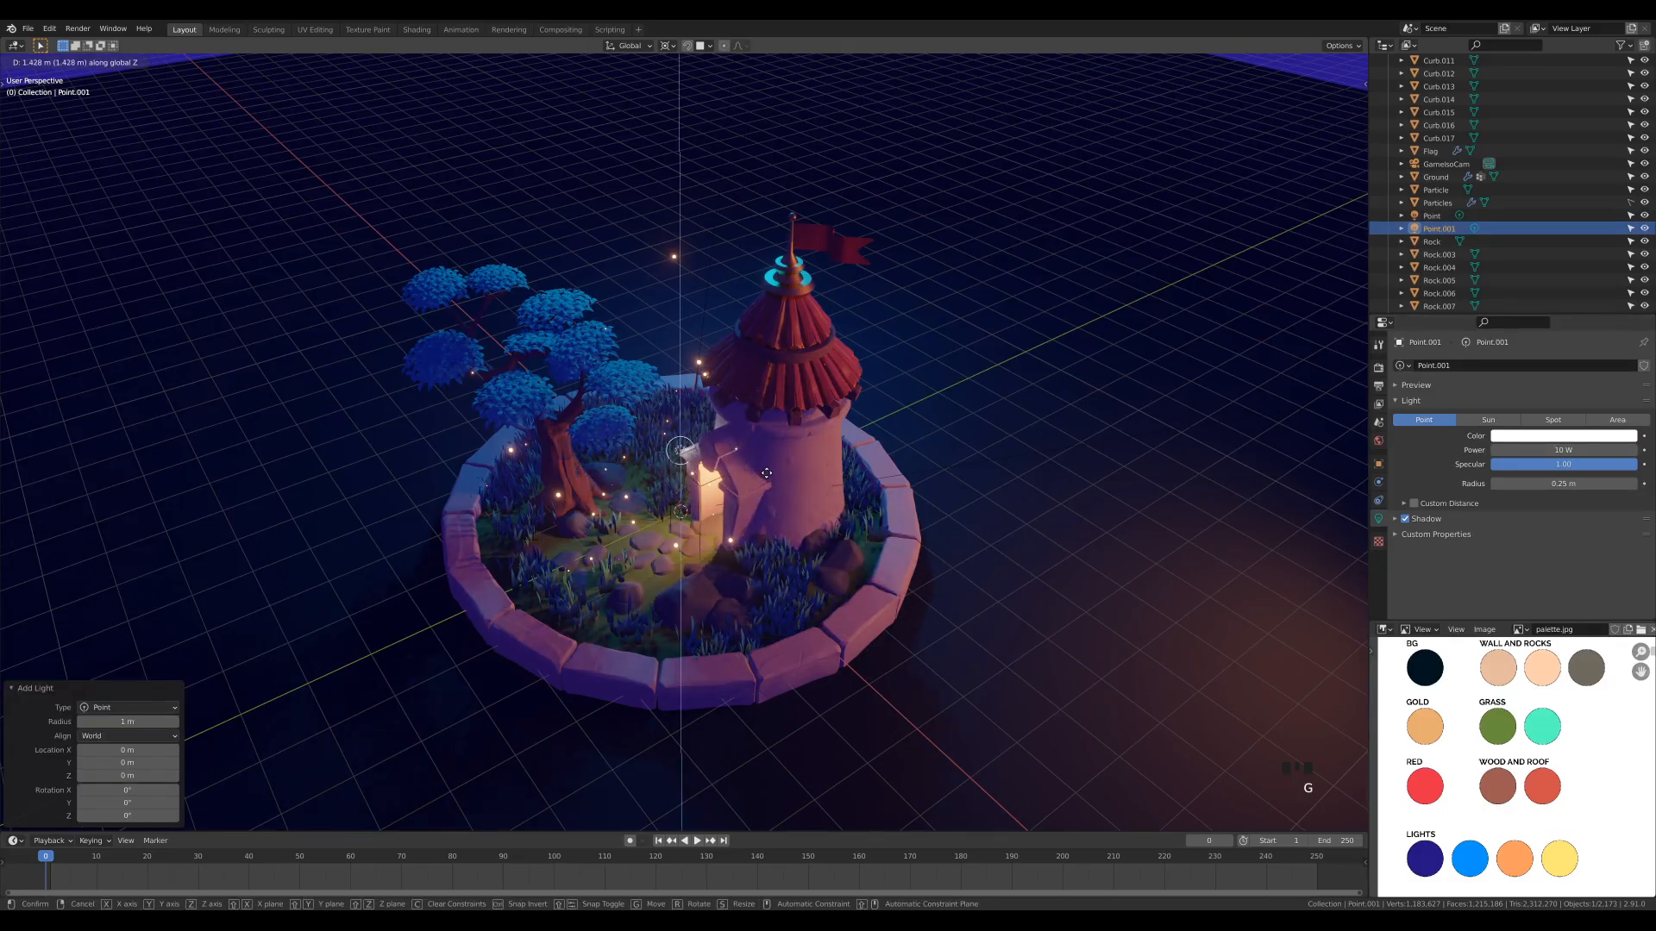
pyautogui.click(795, 545)
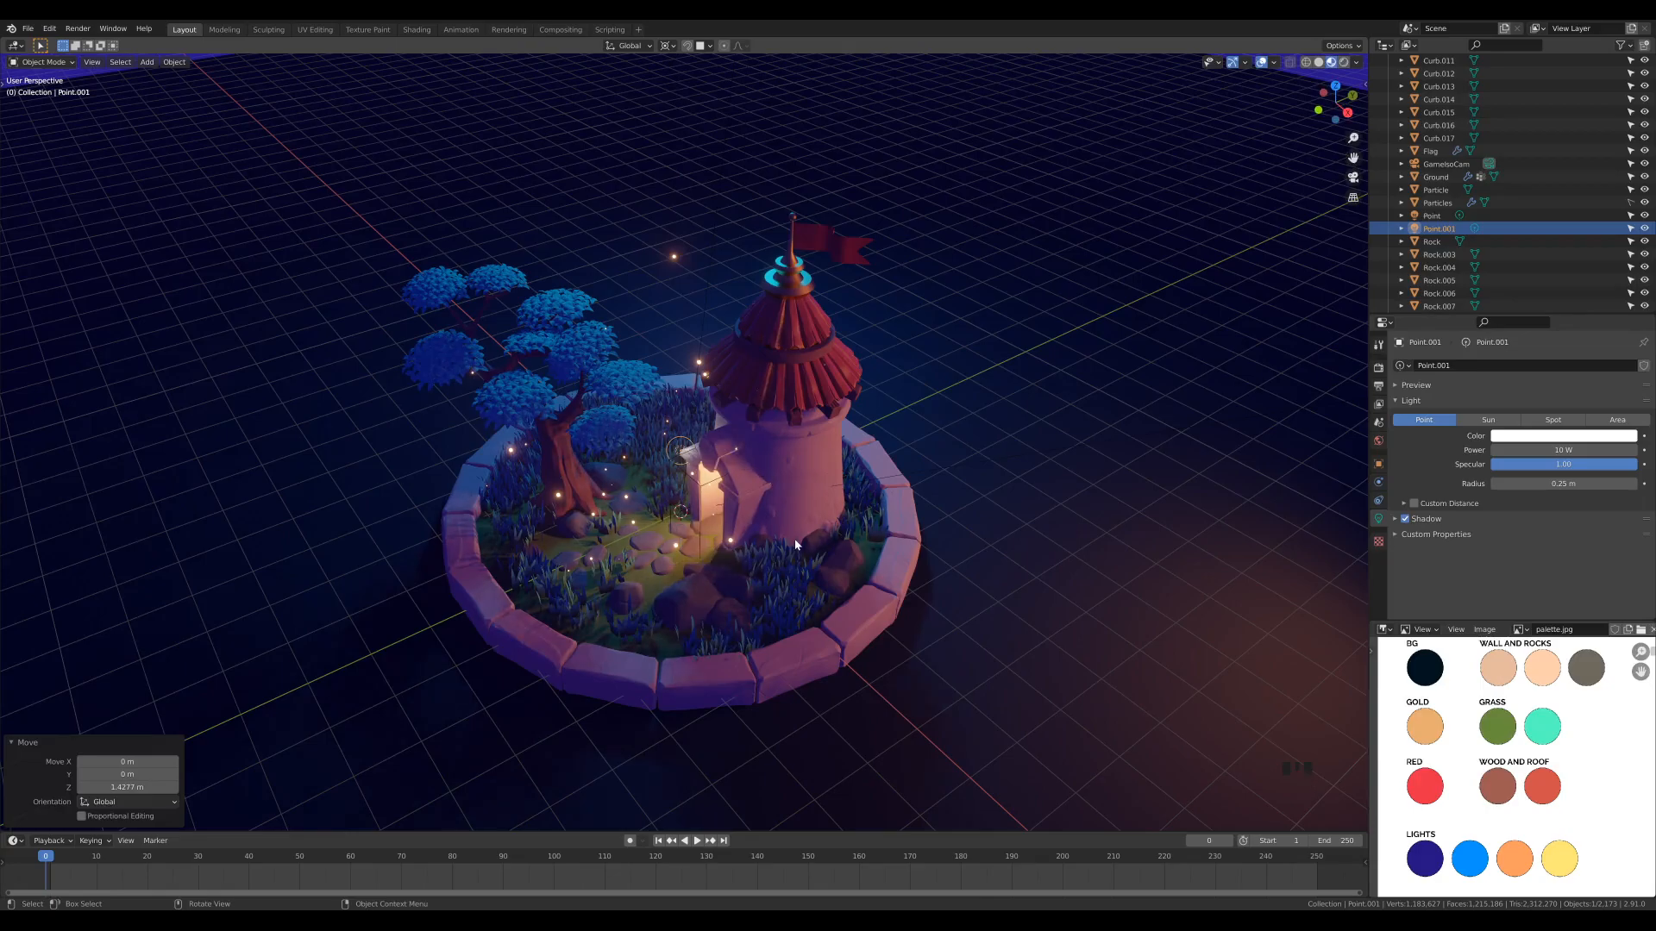
# Move the second point light horizontally about 2.22 m in X and 2.56 m in Y, beside the back of the tower
pyautogui.press('g')
pyautogui.hotkey('shift', 'z')
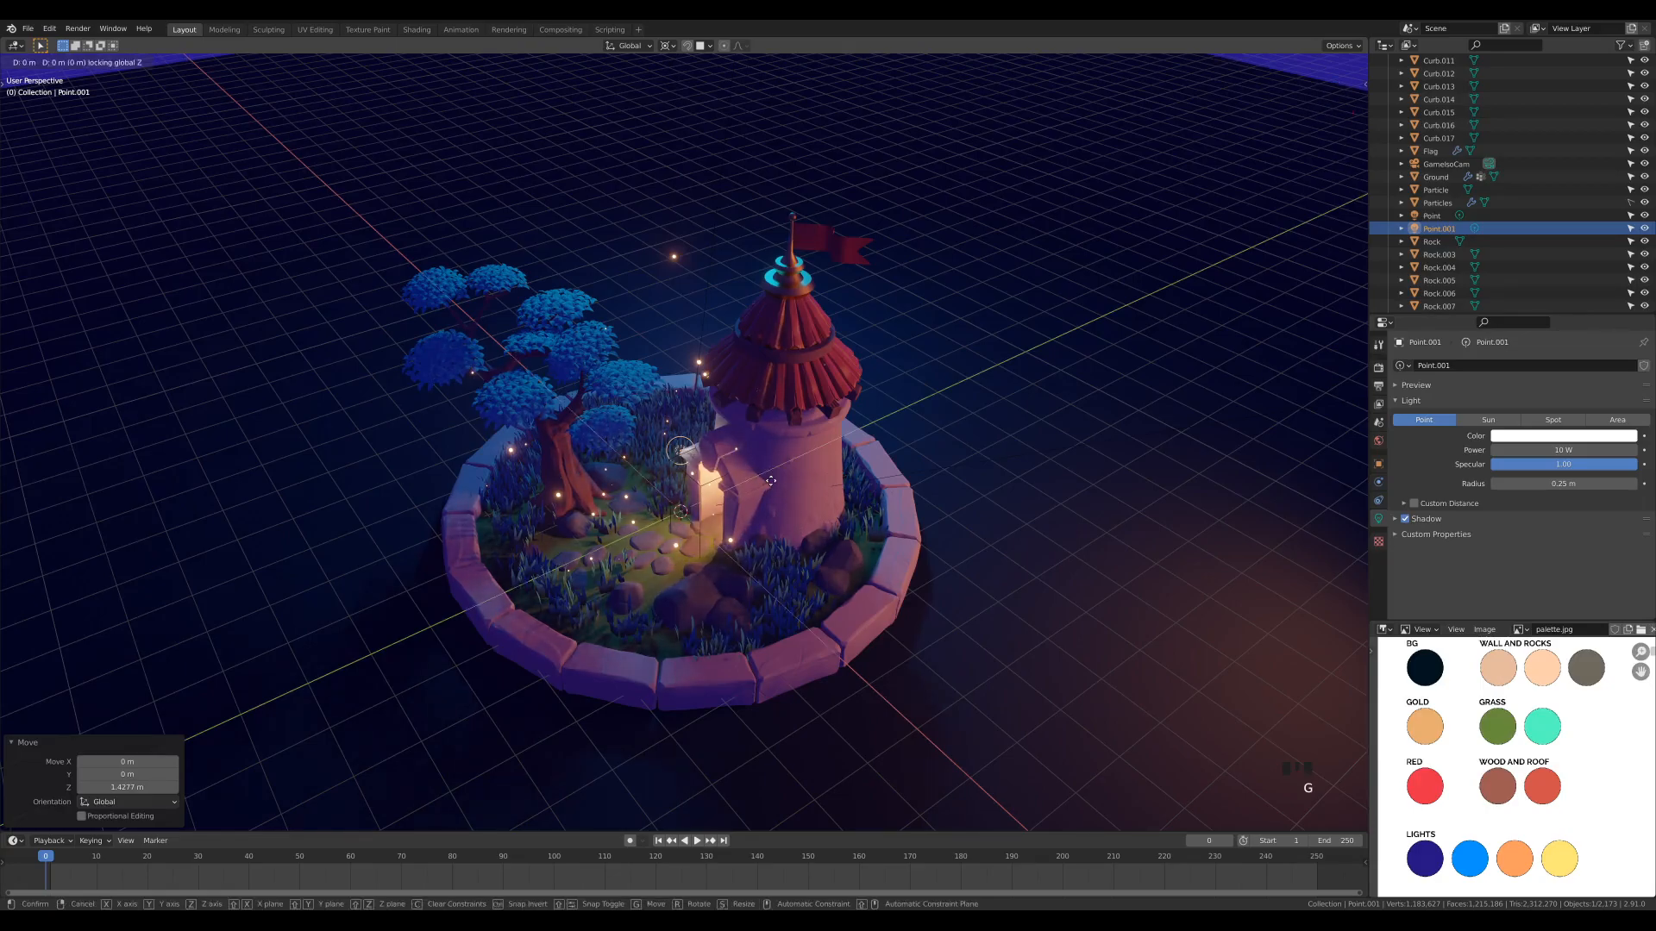
pyautogui.click(957, 491)
# Set the second point light's radius to 1 m and its power to 25 W
pyautogui.click(1568, 485)
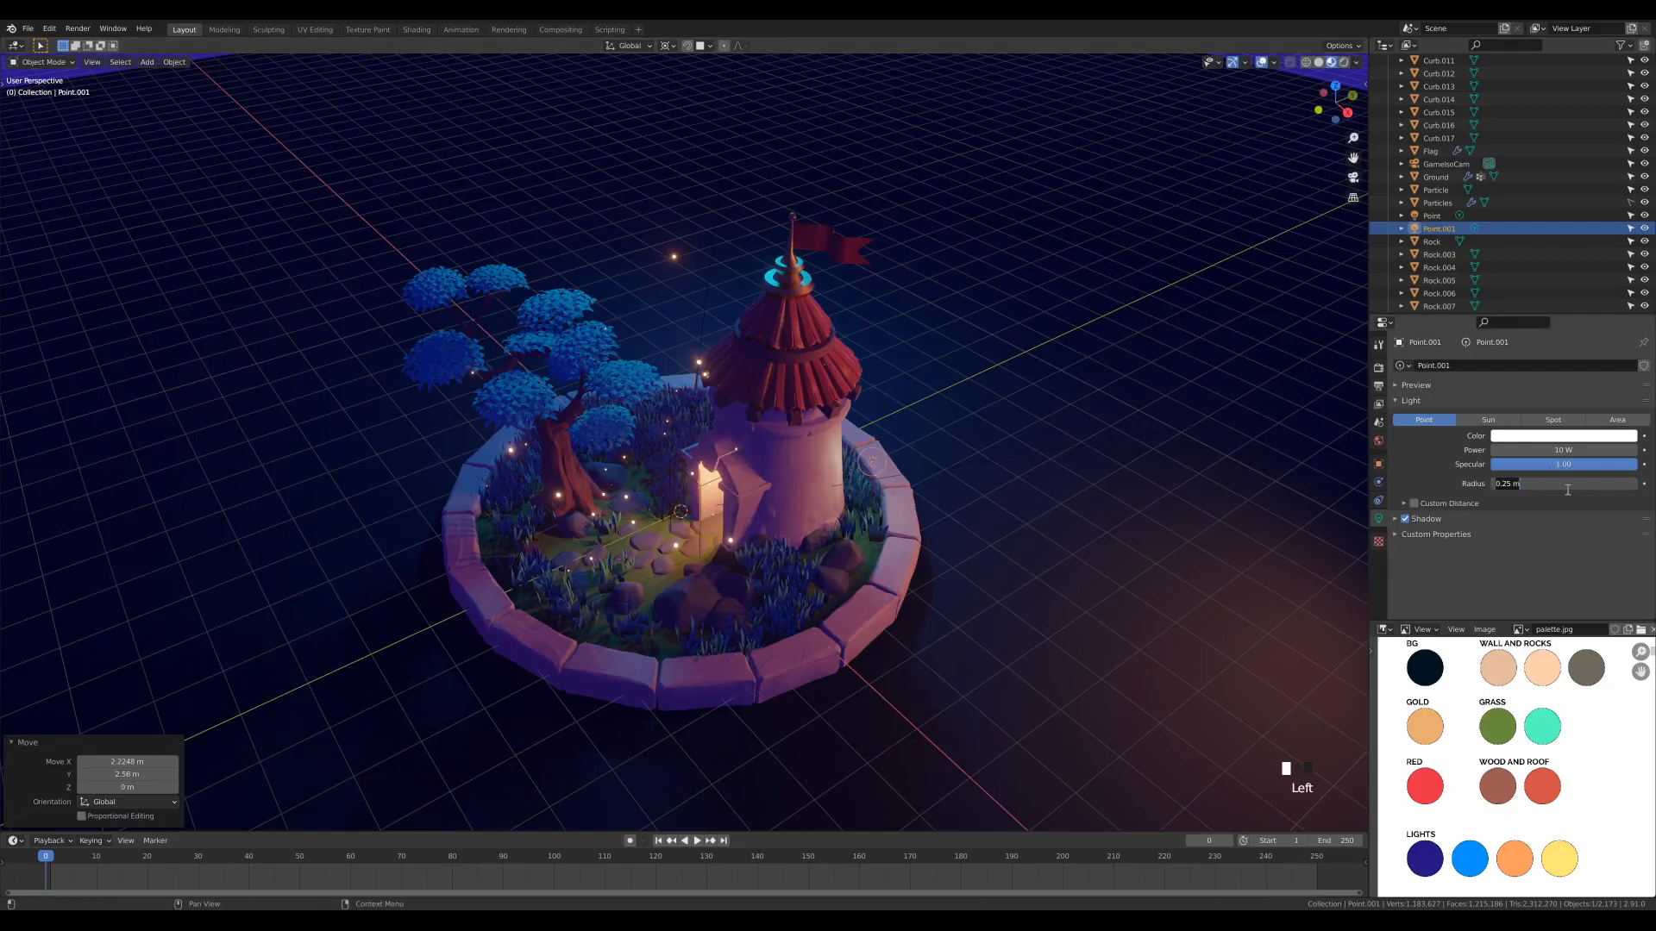
pyautogui.write('1')
pyautogui.press('Return')
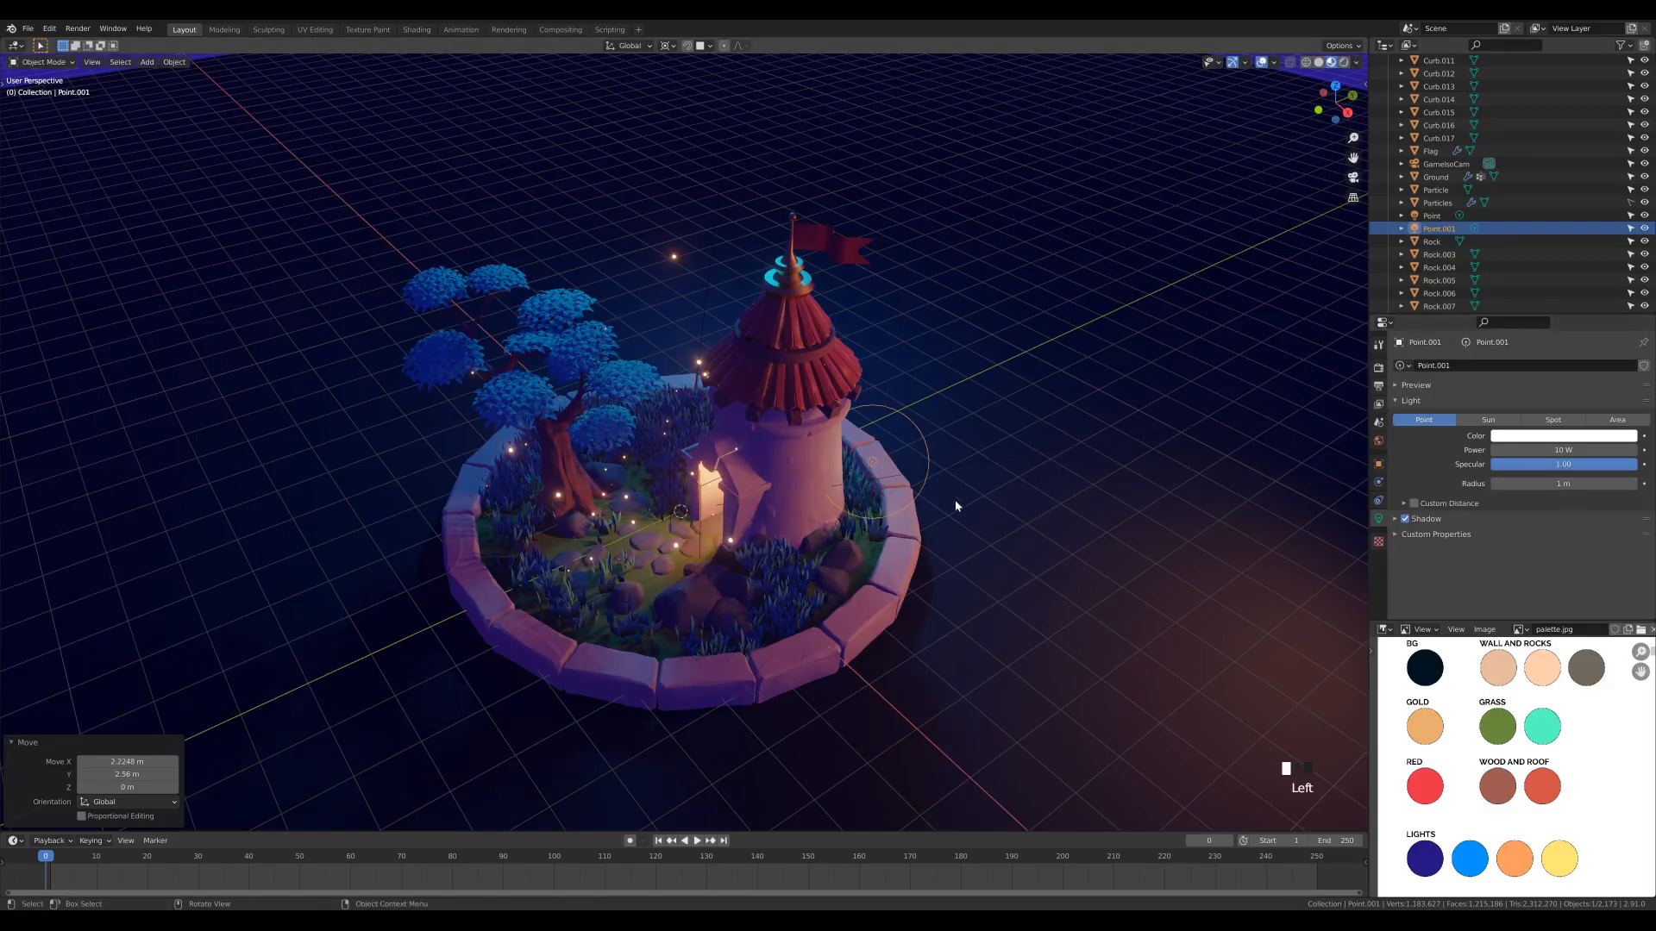
pyautogui.click(1565, 450)
pyautogui.write('25')
pyautogui.press('Return')
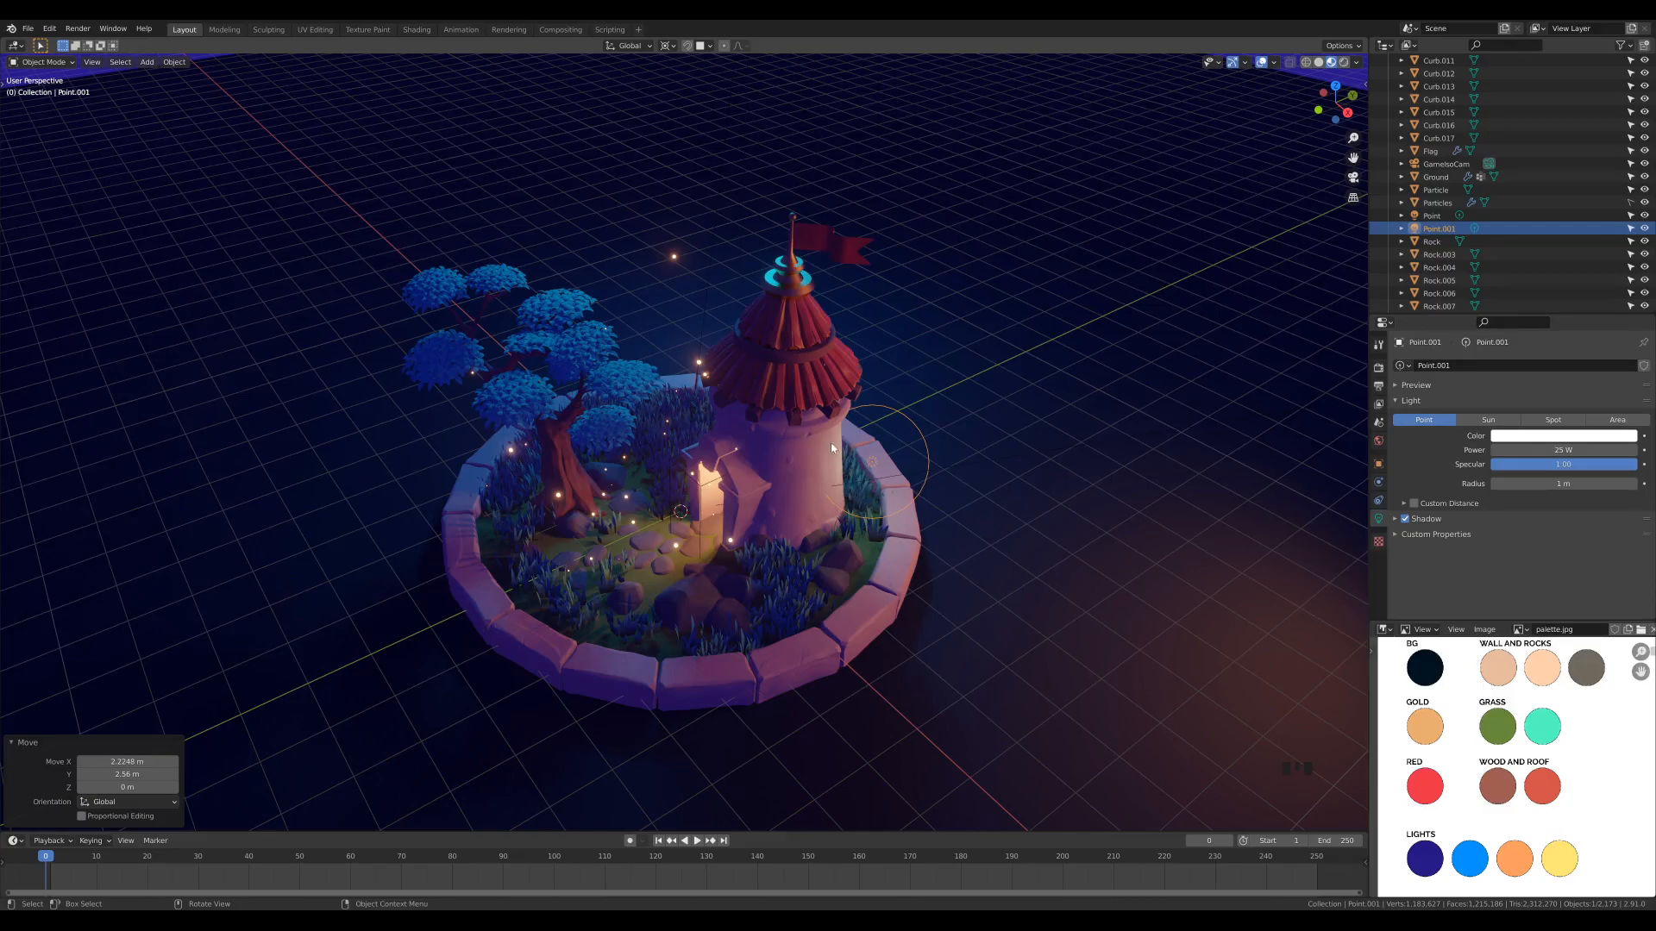
# Sample the yellow from the palette's Lights row as the second point light's colour
pyautogui.click(1539, 440)
pyautogui.click(1622, 391)
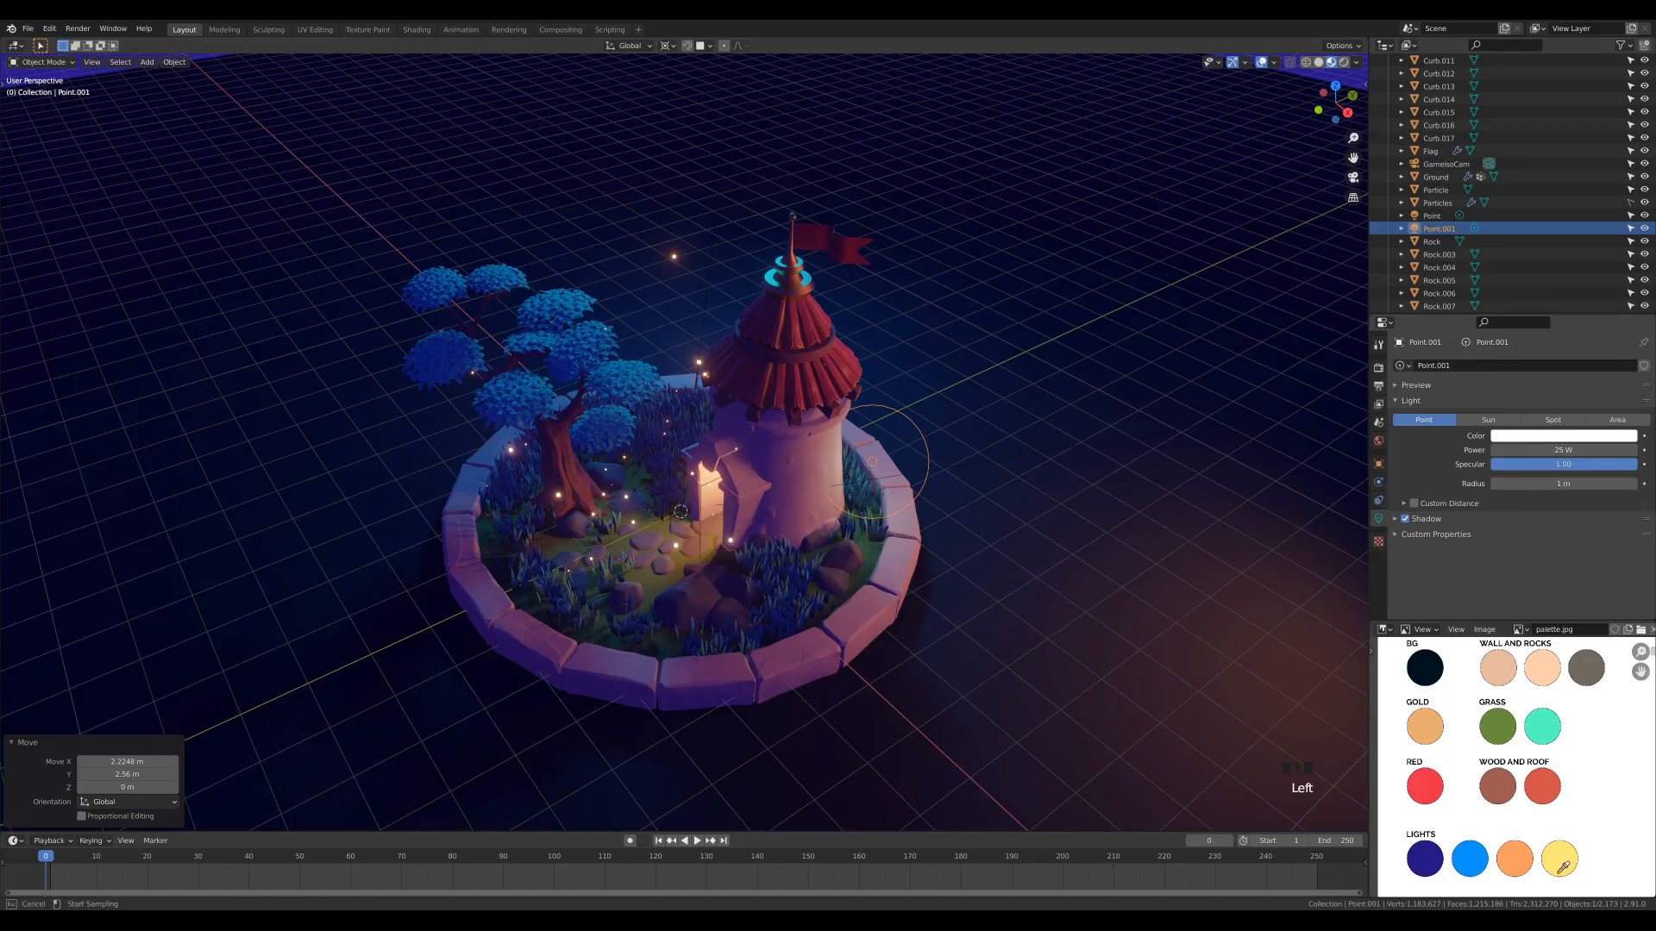
pyautogui.click(1559, 864)
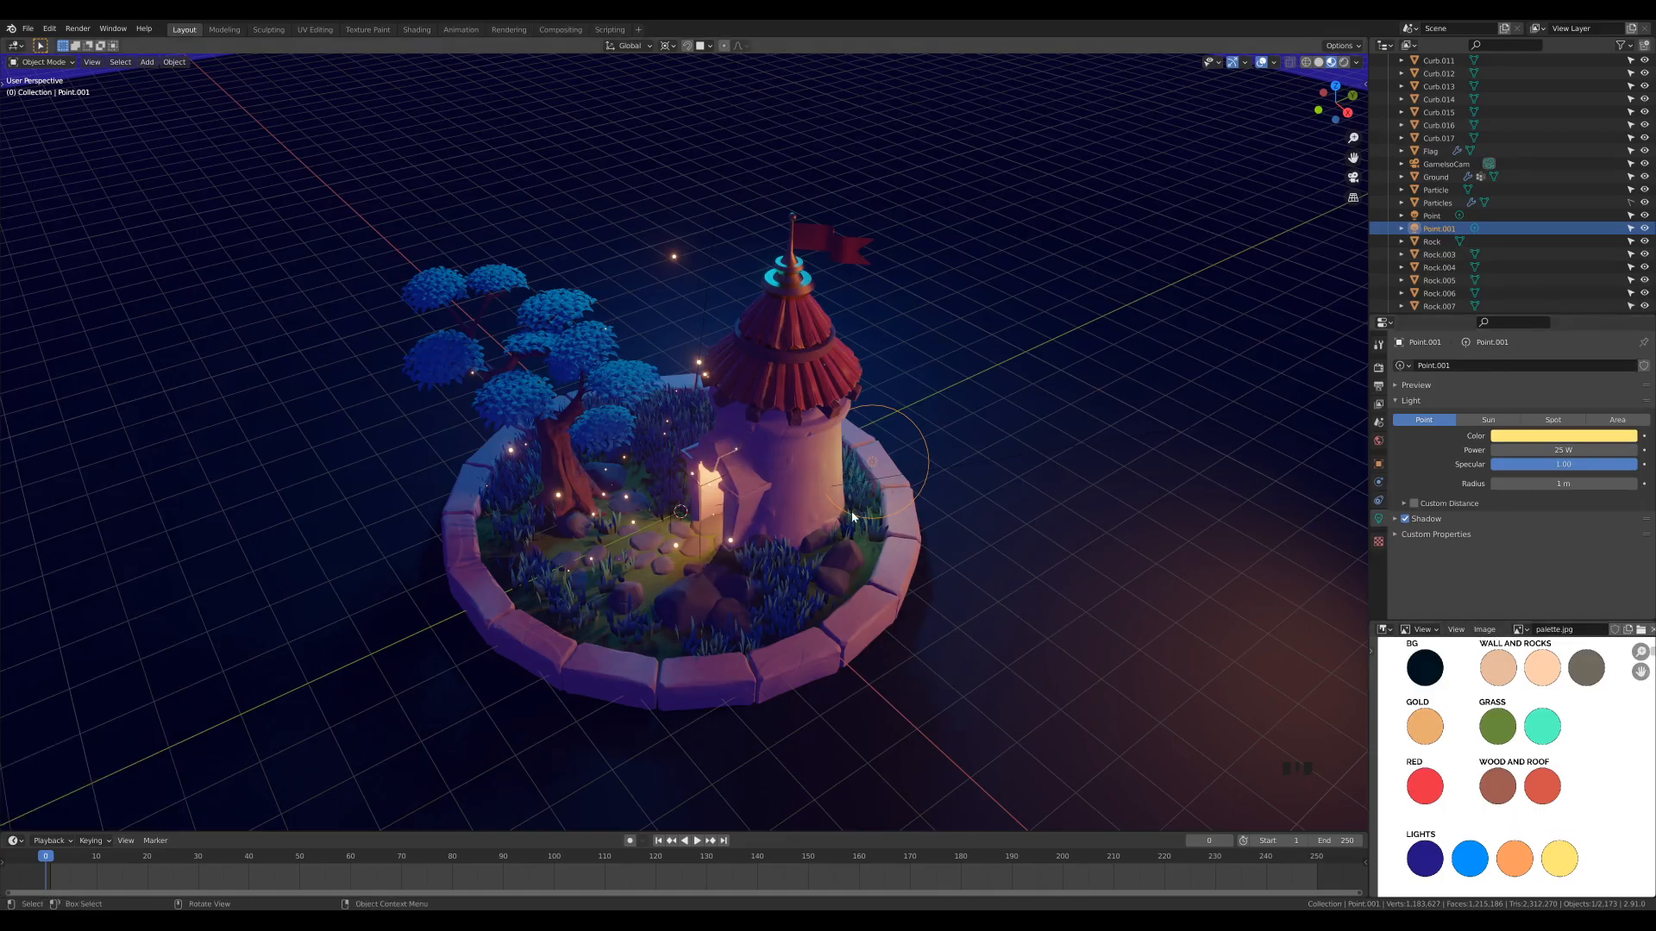
pyautogui.scroll(-5, 852, 516)
pyautogui.scroll(2, 848, 494)
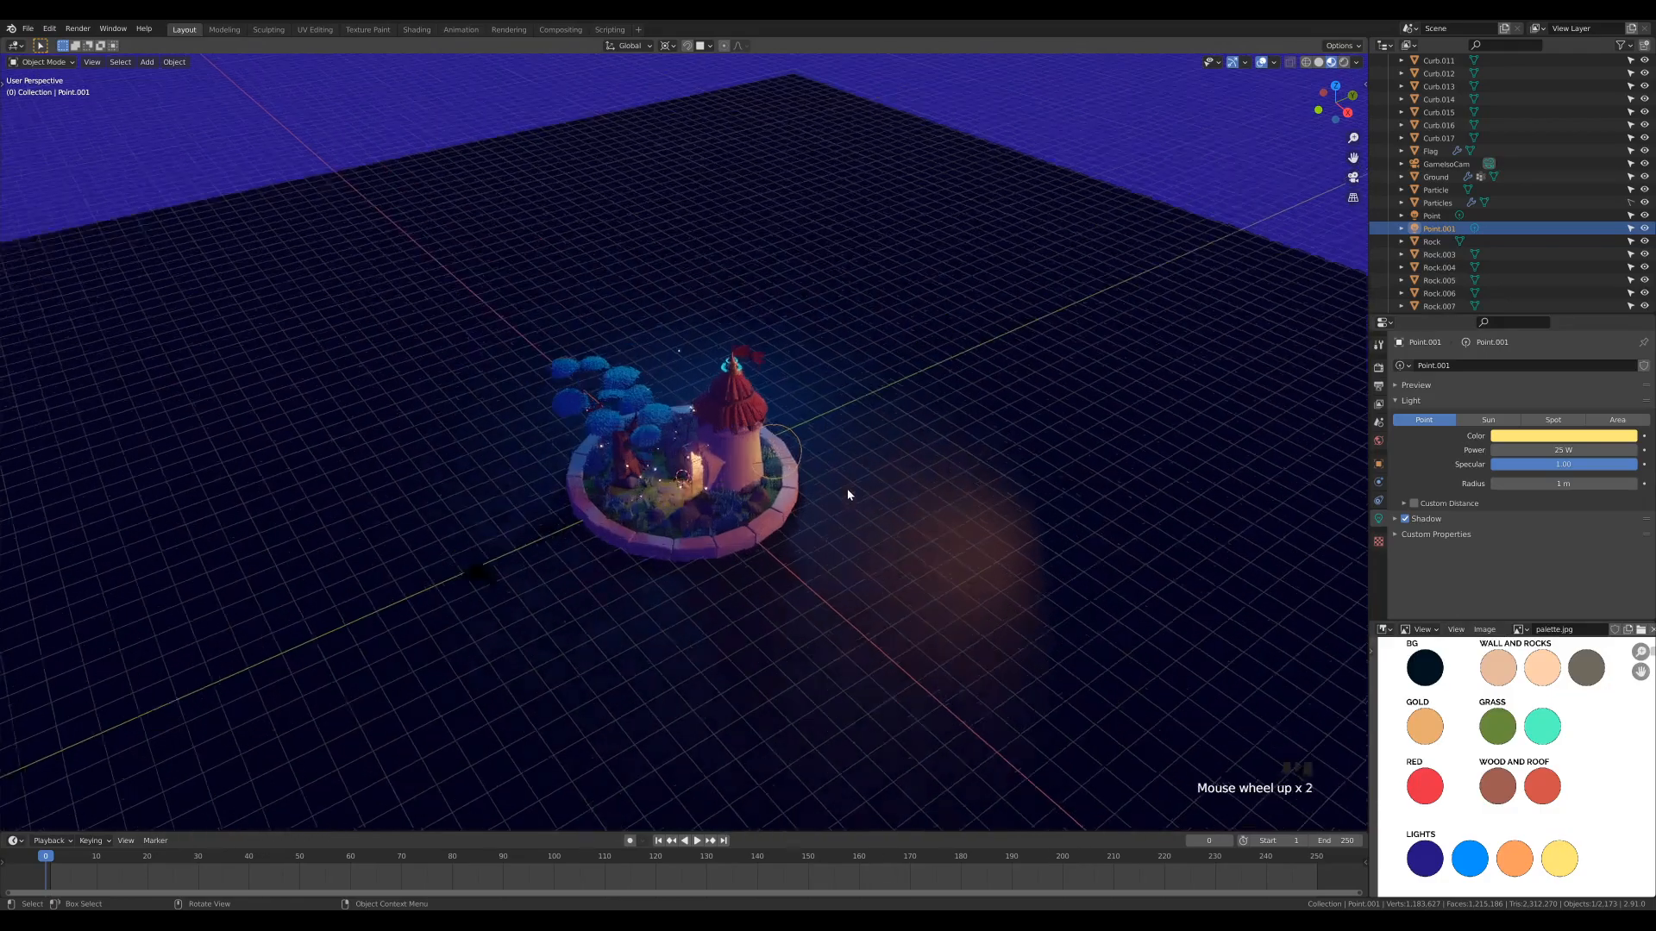
pyautogui.scroll(4, 847, 494)
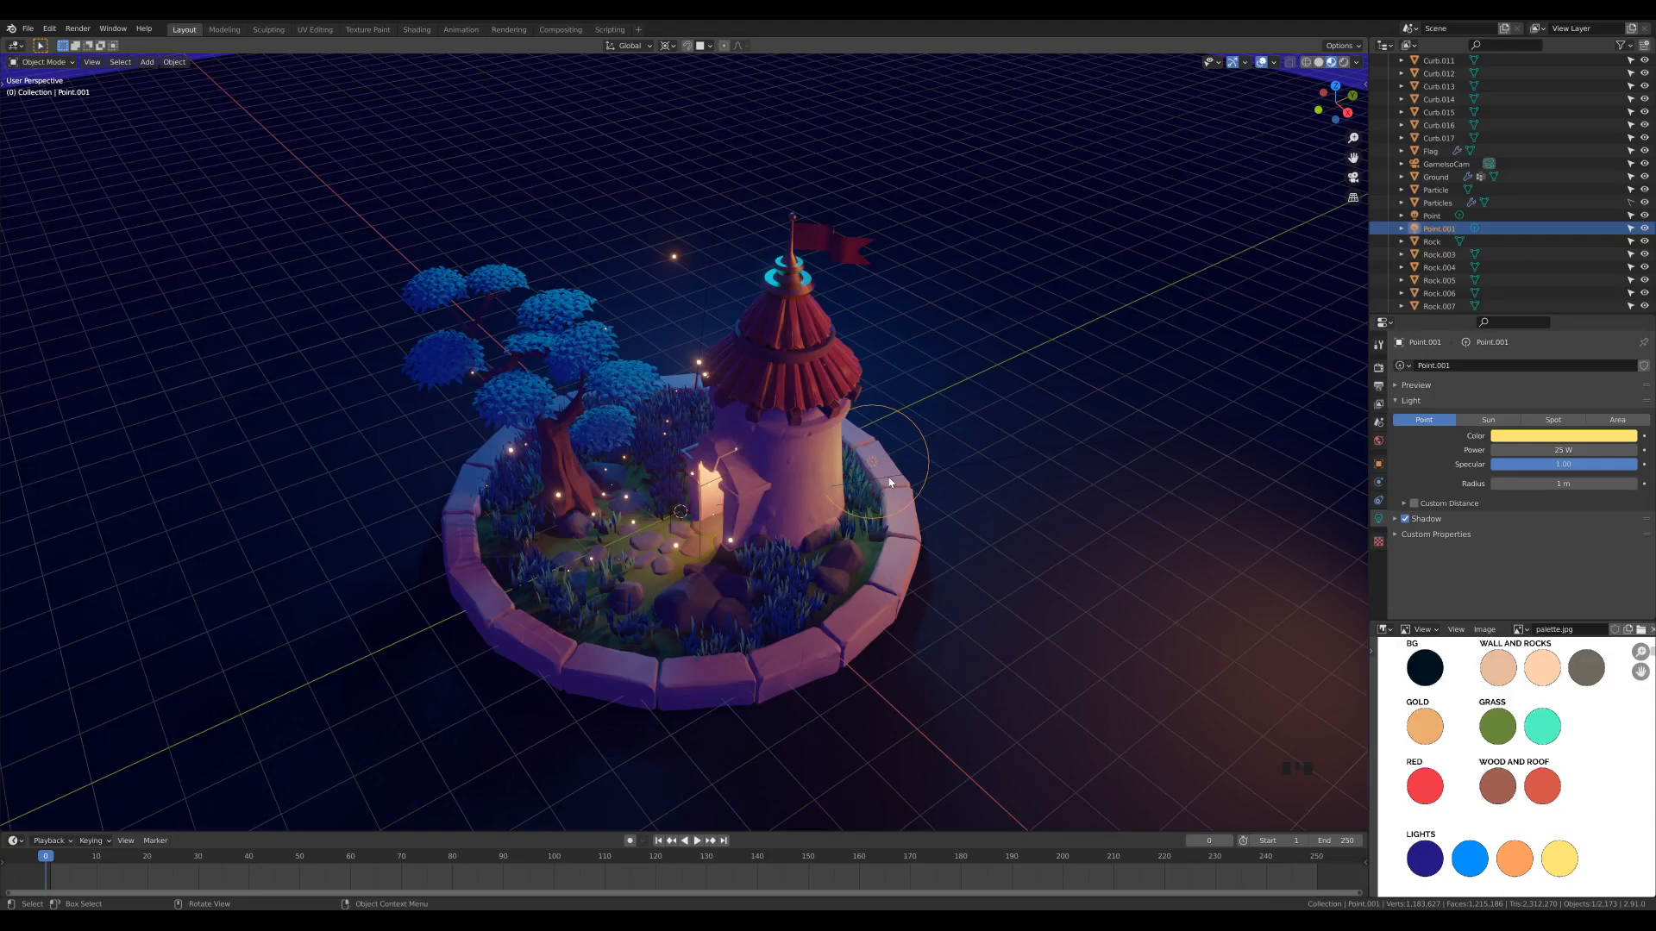
# In camera view, nudge the yellow point light about 0.15 m freely, and shift it horizontally about -0.02 m in X and 0.28 m in Y
pyautogui.press('KP_0')
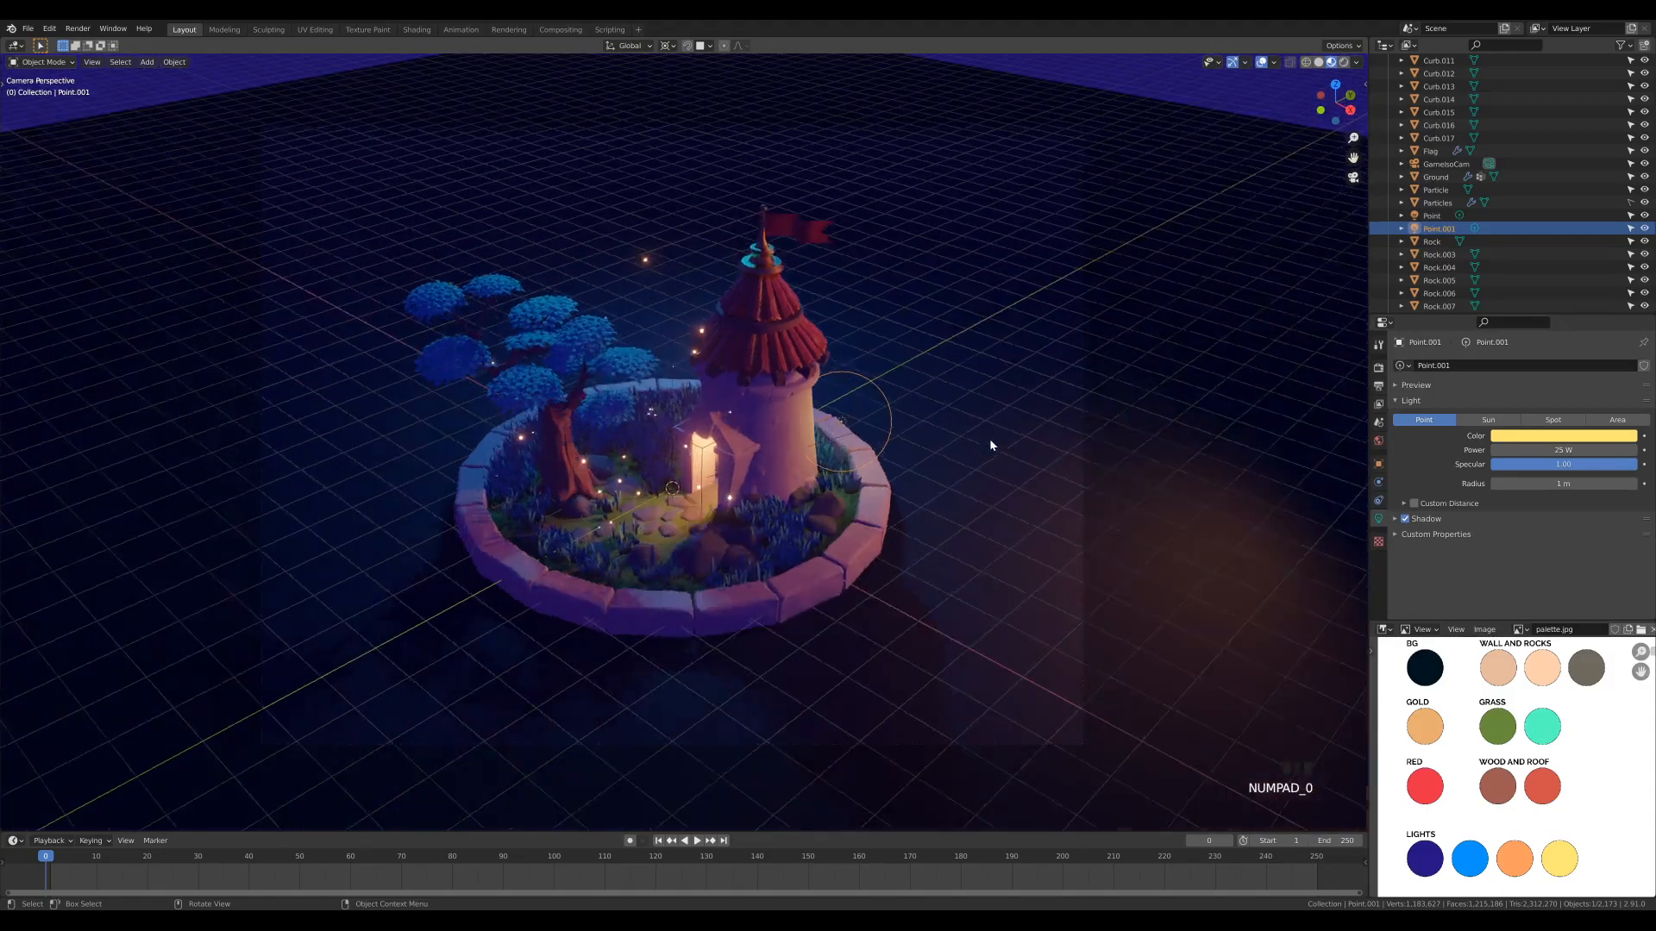
pyautogui.press('g')
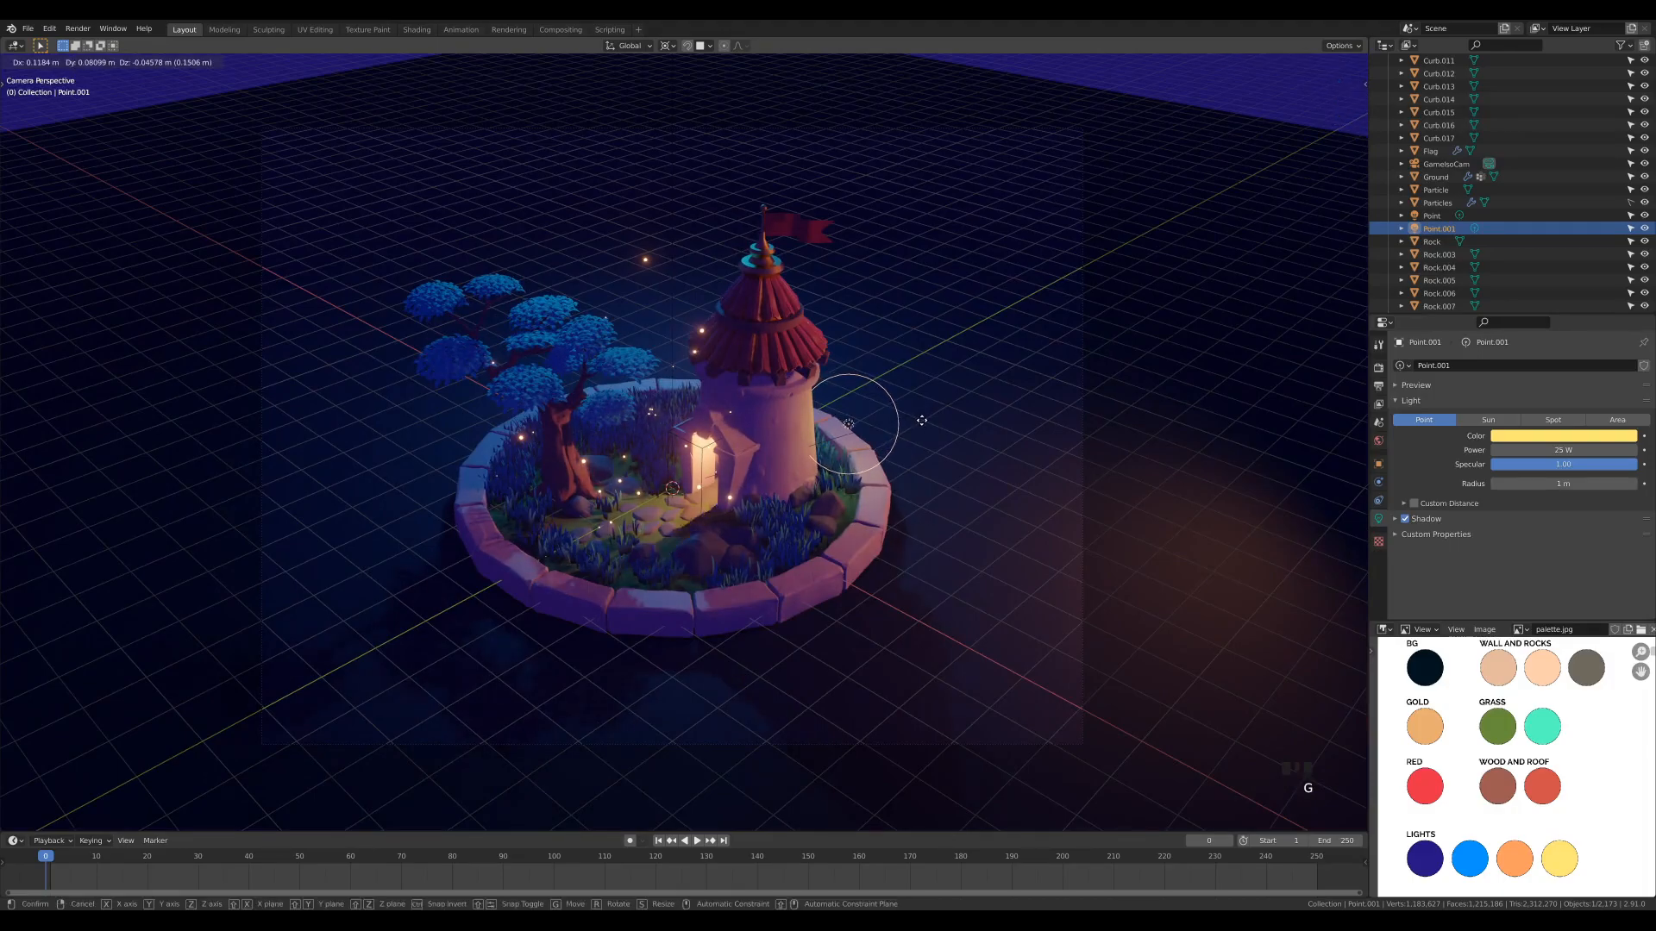
pyautogui.click(924, 419)
pyautogui.press('g')
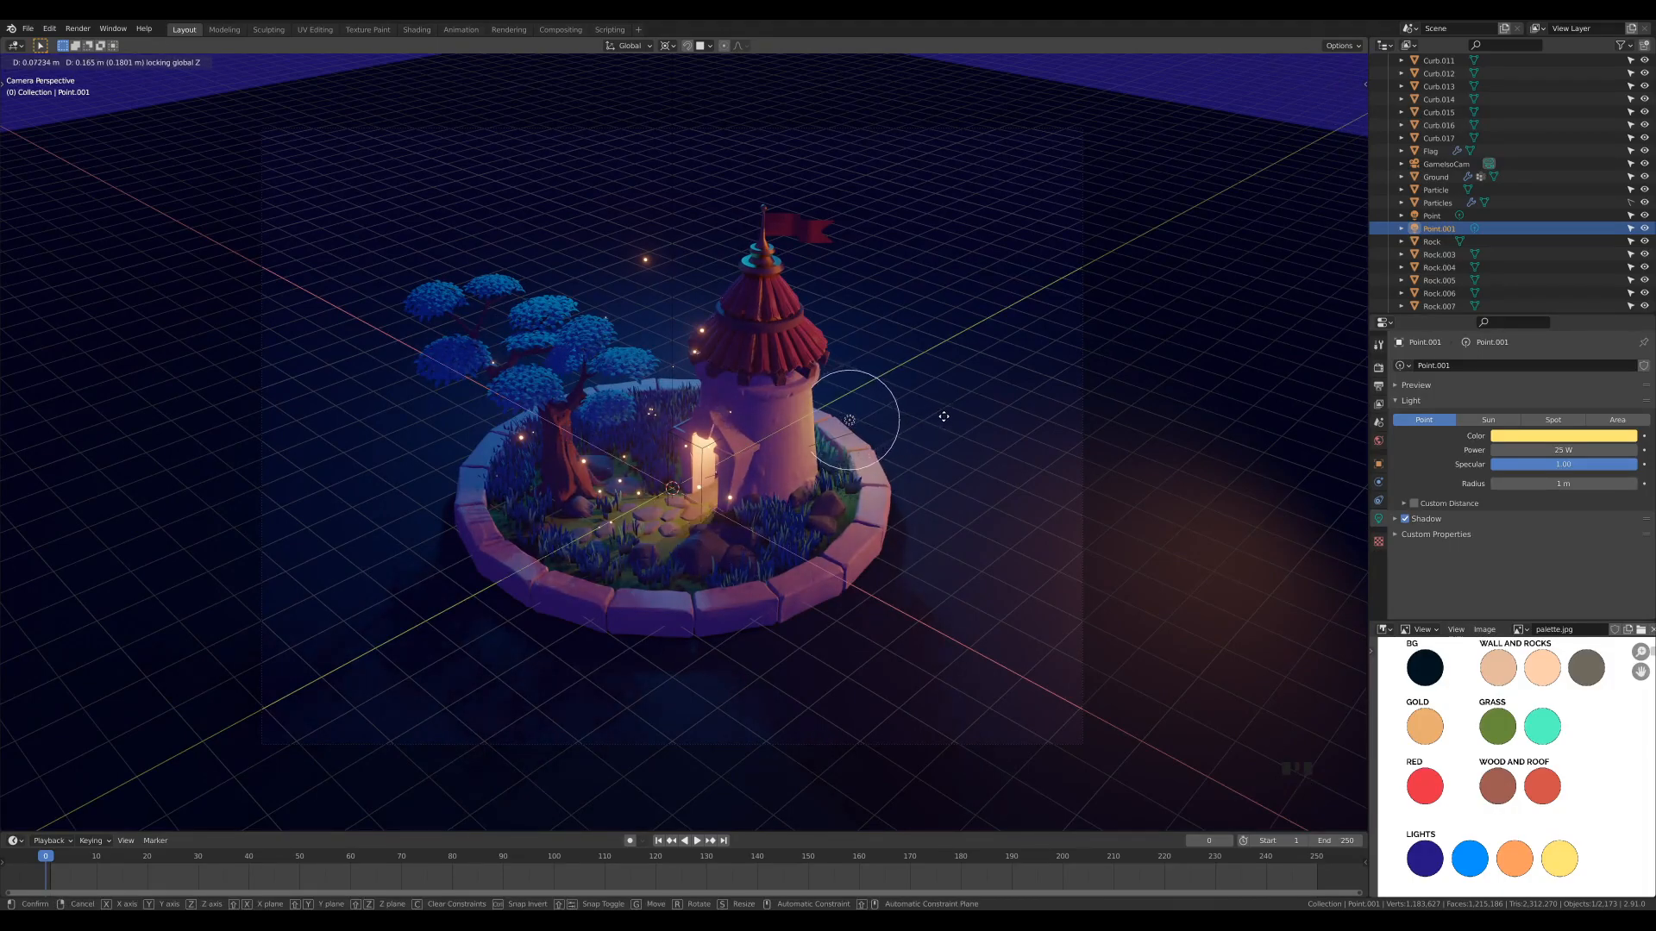
pyautogui.click(949, 415)
# Raise the yellow point light about 0.03 m along the global Z axis
pyautogui.press('g')
pyautogui.press('z')
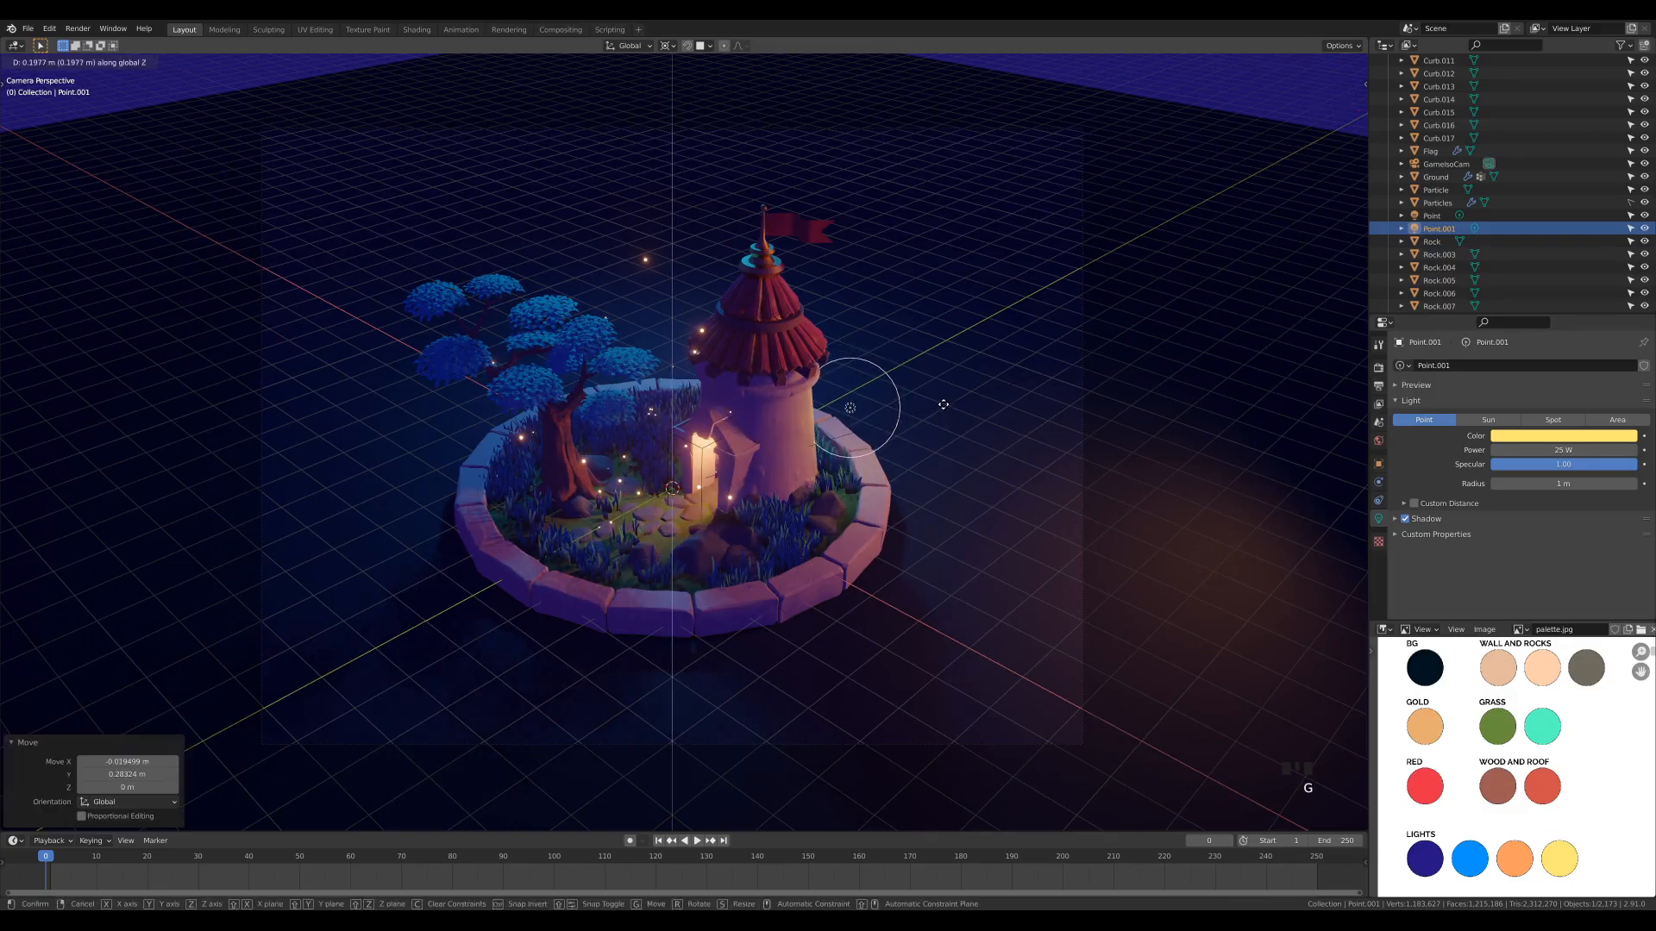
pyautogui.click(942, 416)
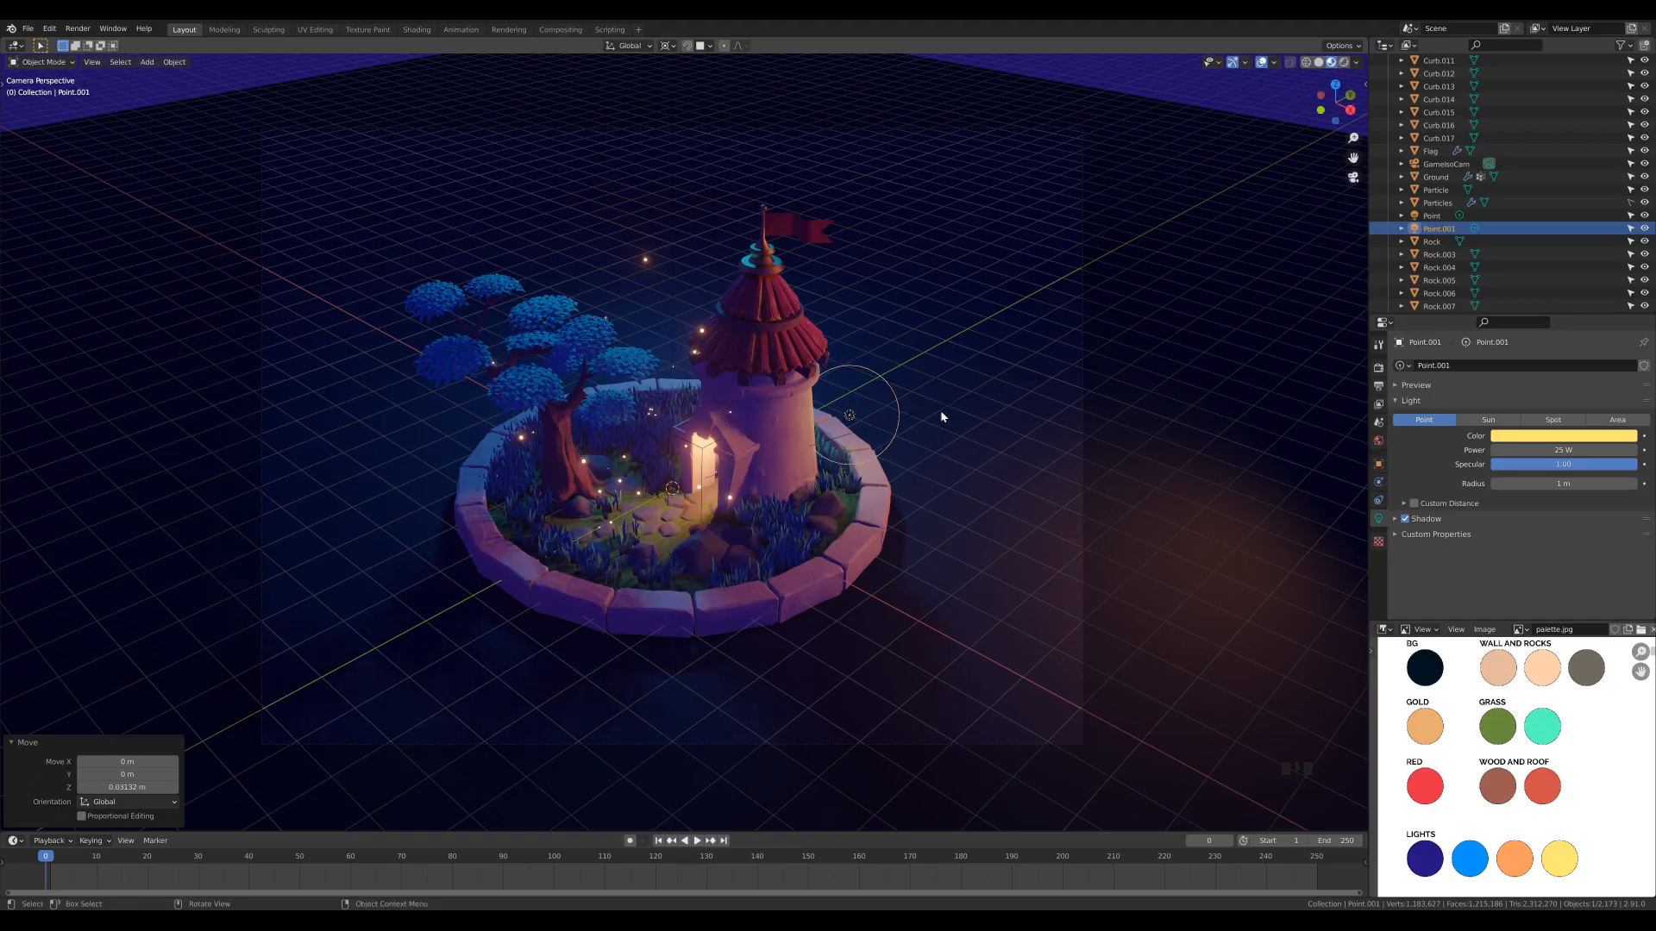
pyautogui.scroll(-8, 826, 436)
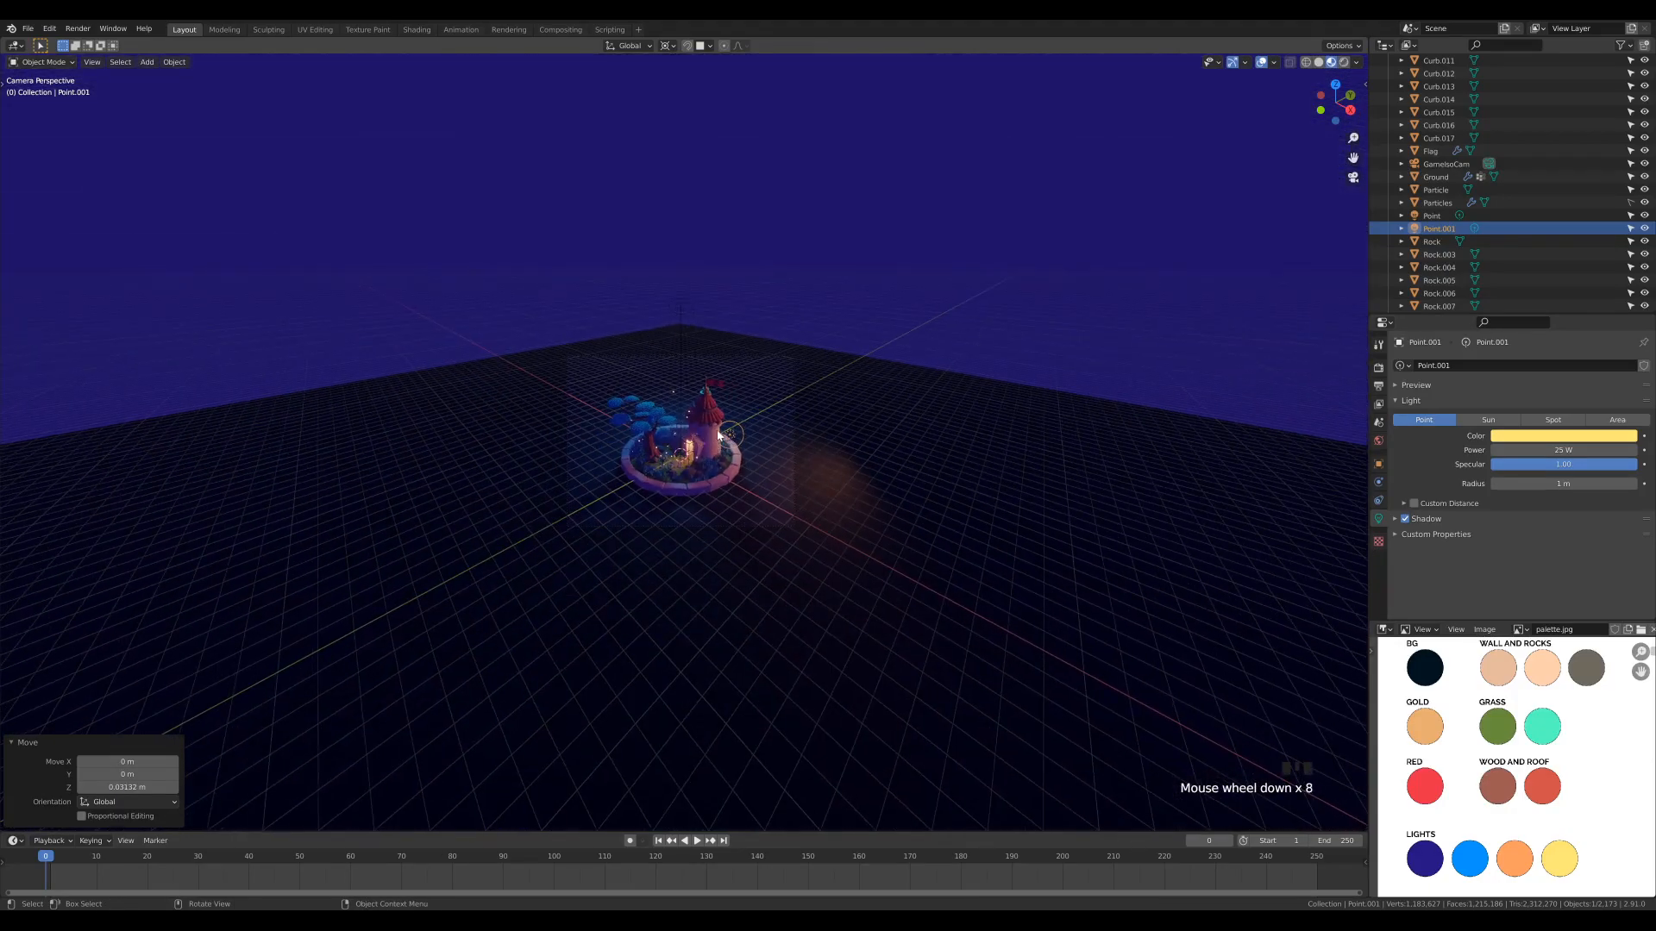
# Make a linked duplicate of the yellow point light and move it horizontally about -4.10 m in X and -4.96 m in Y, beside the tree
pyautogui.scroll(5, 712, 441)
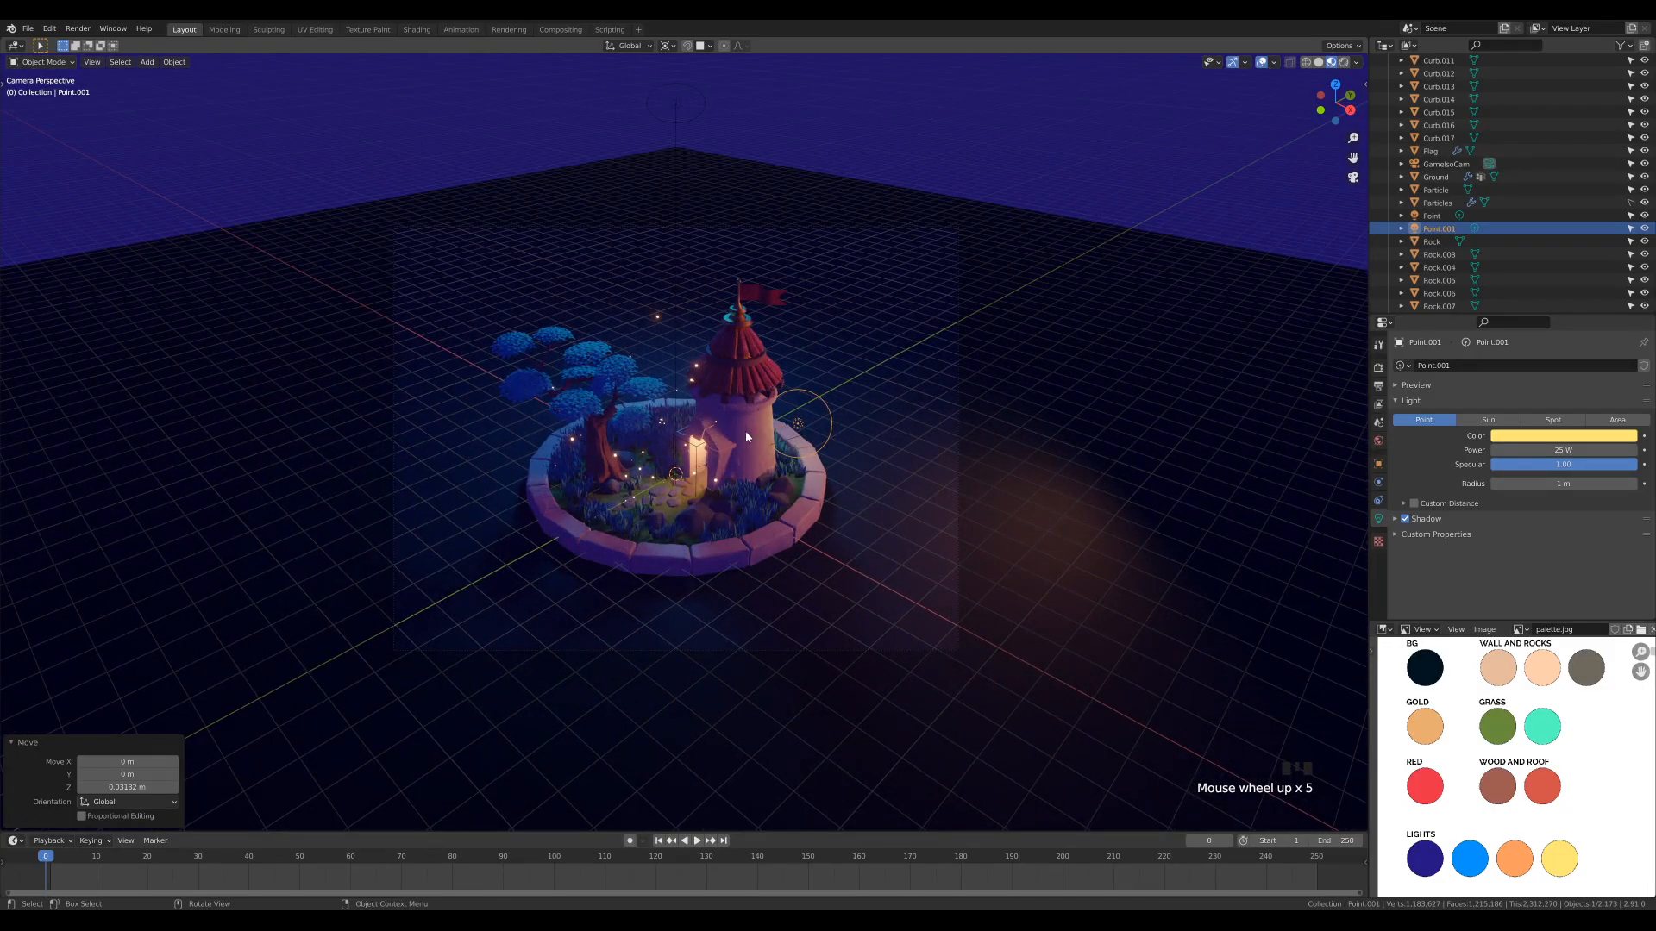
pyautogui.scroll(3, 825, 485)
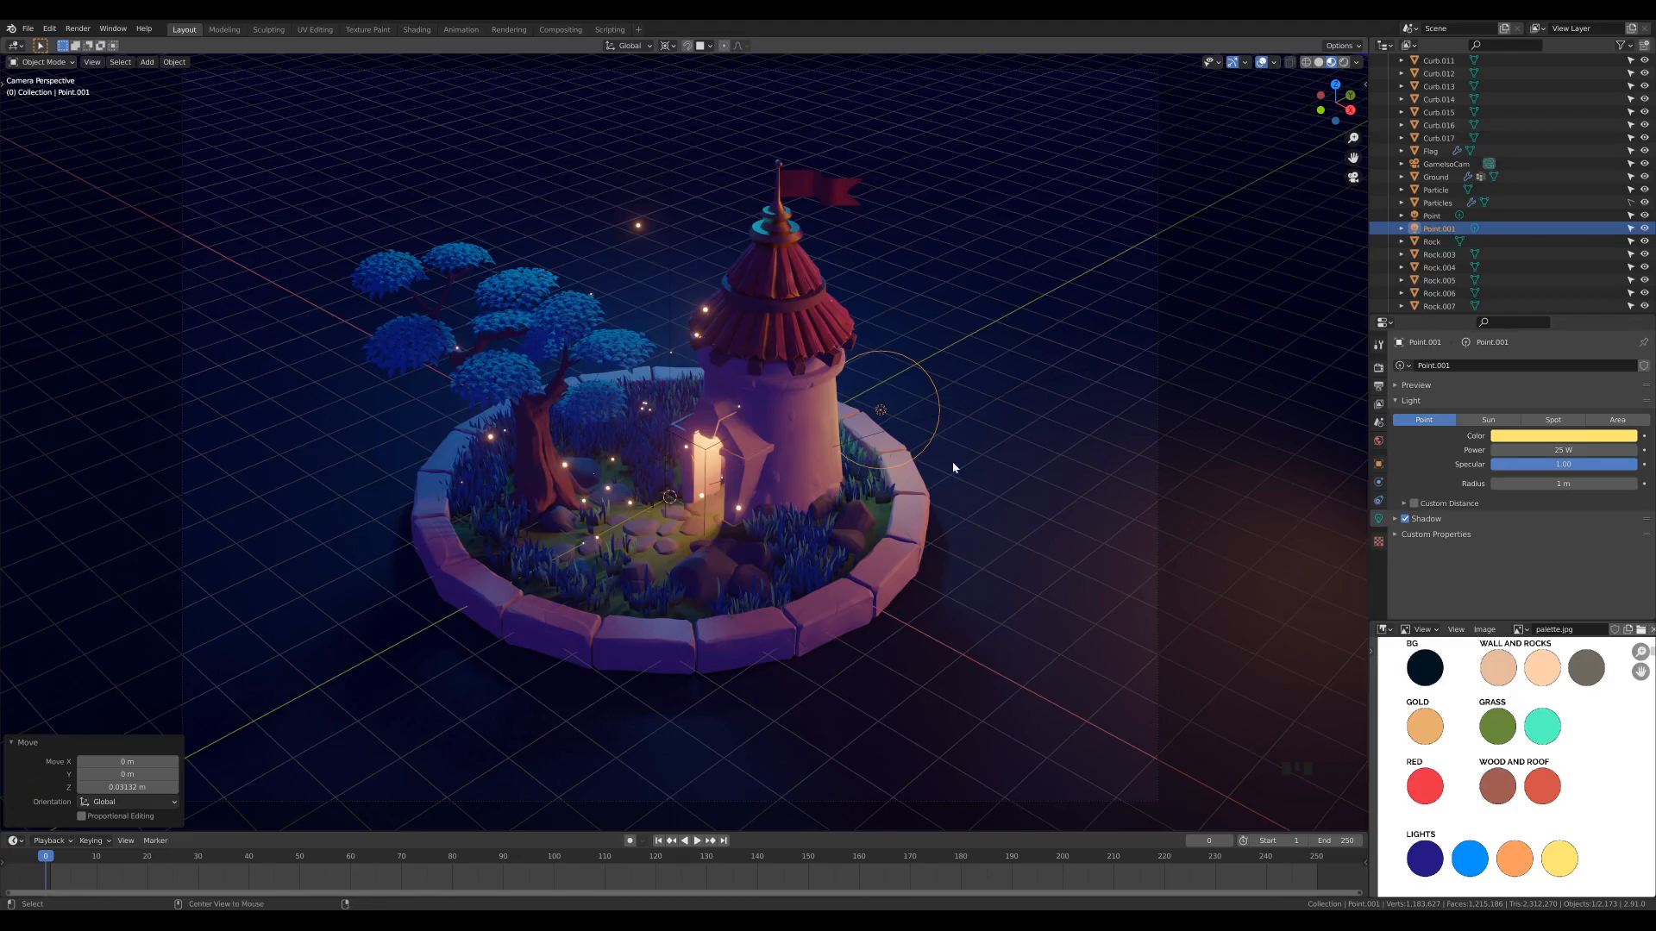
pyautogui.hotkey('alt', 'd')
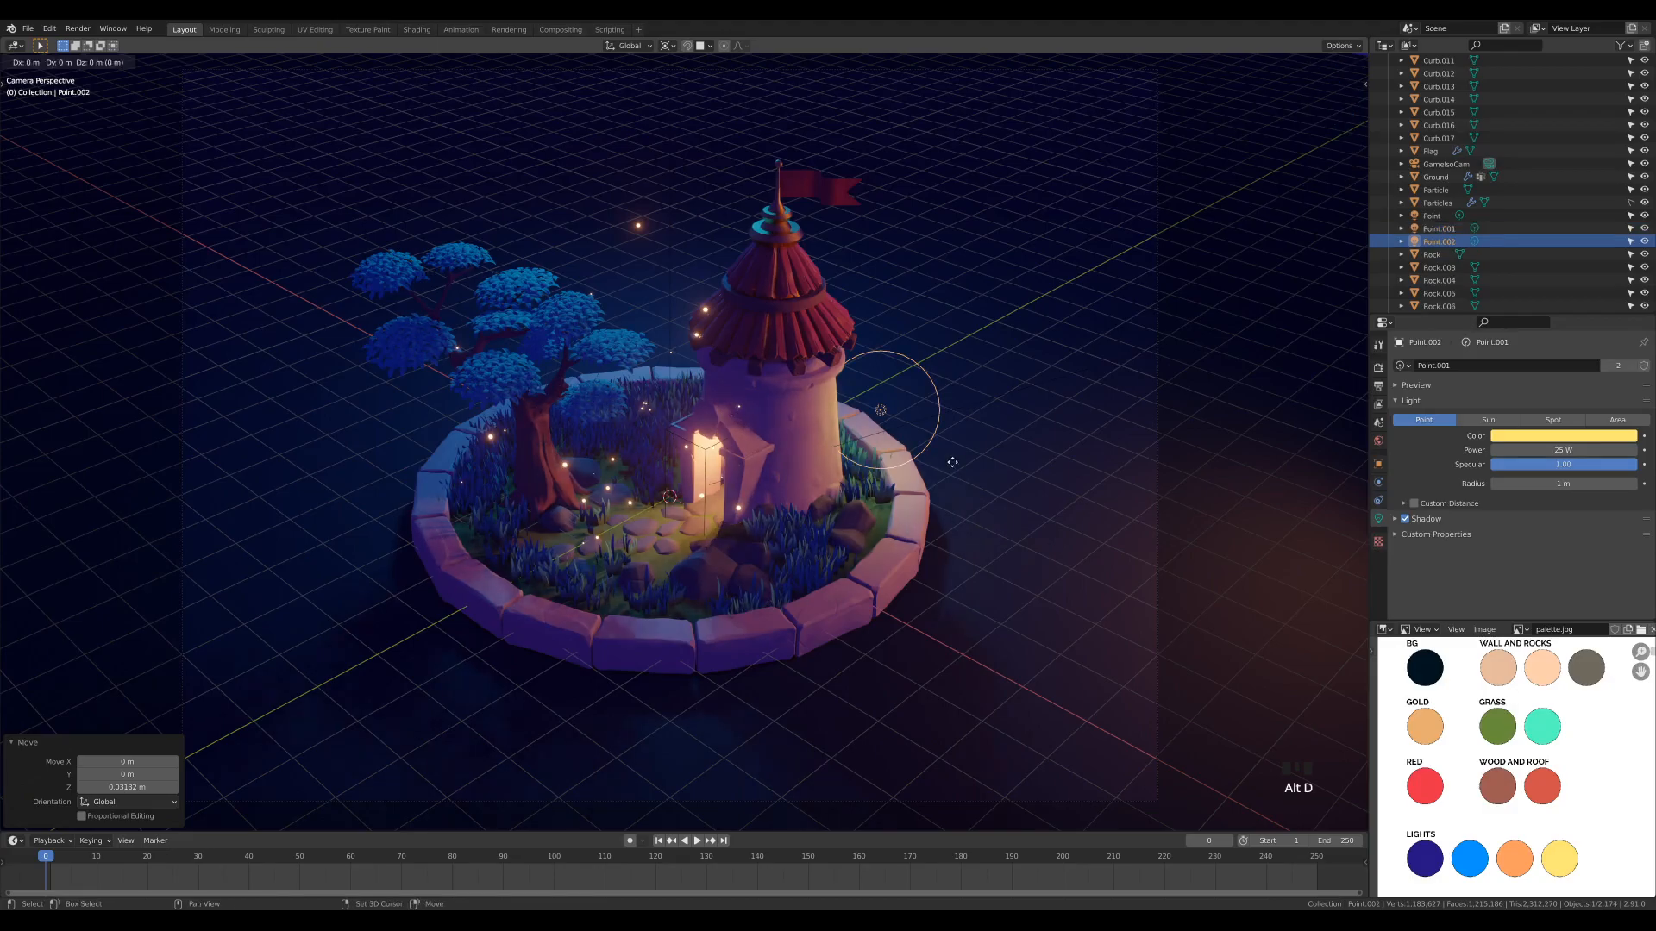
pyautogui.hotkey('shift', 'z')
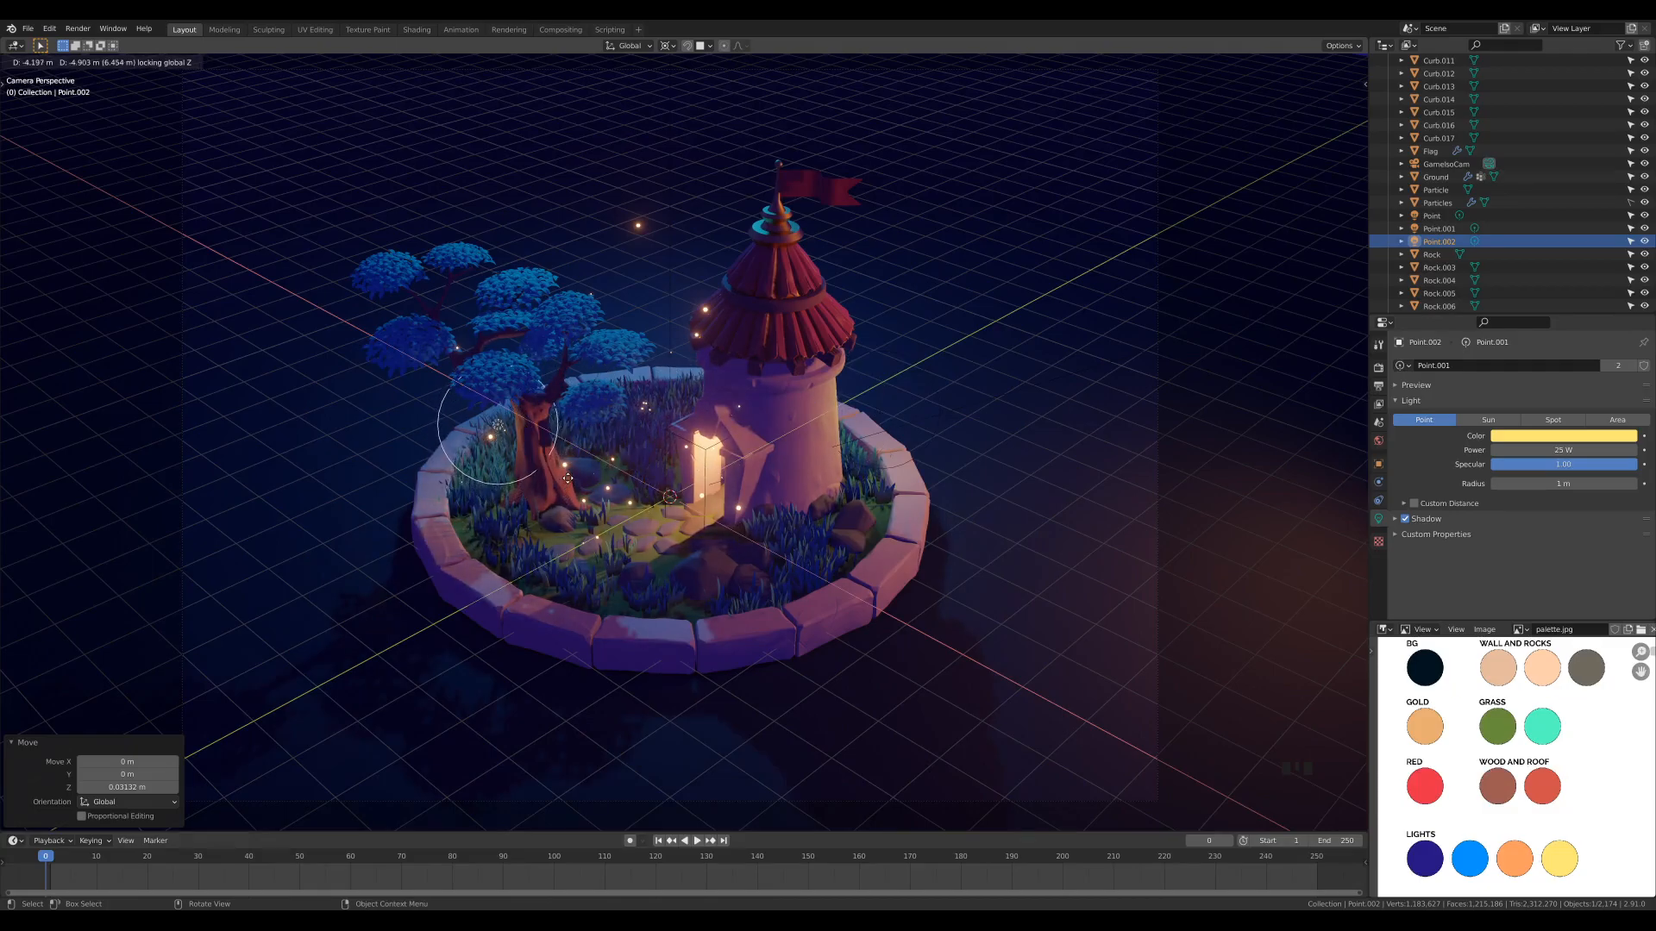
pyautogui.click(606, 477)
# Shift the linked light about -0.80 m in X and -0.09 m in Y, raise it about 0.44 m and lower it slightly
pyautogui.press('g')
pyautogui.hotkey('shift', 'z')
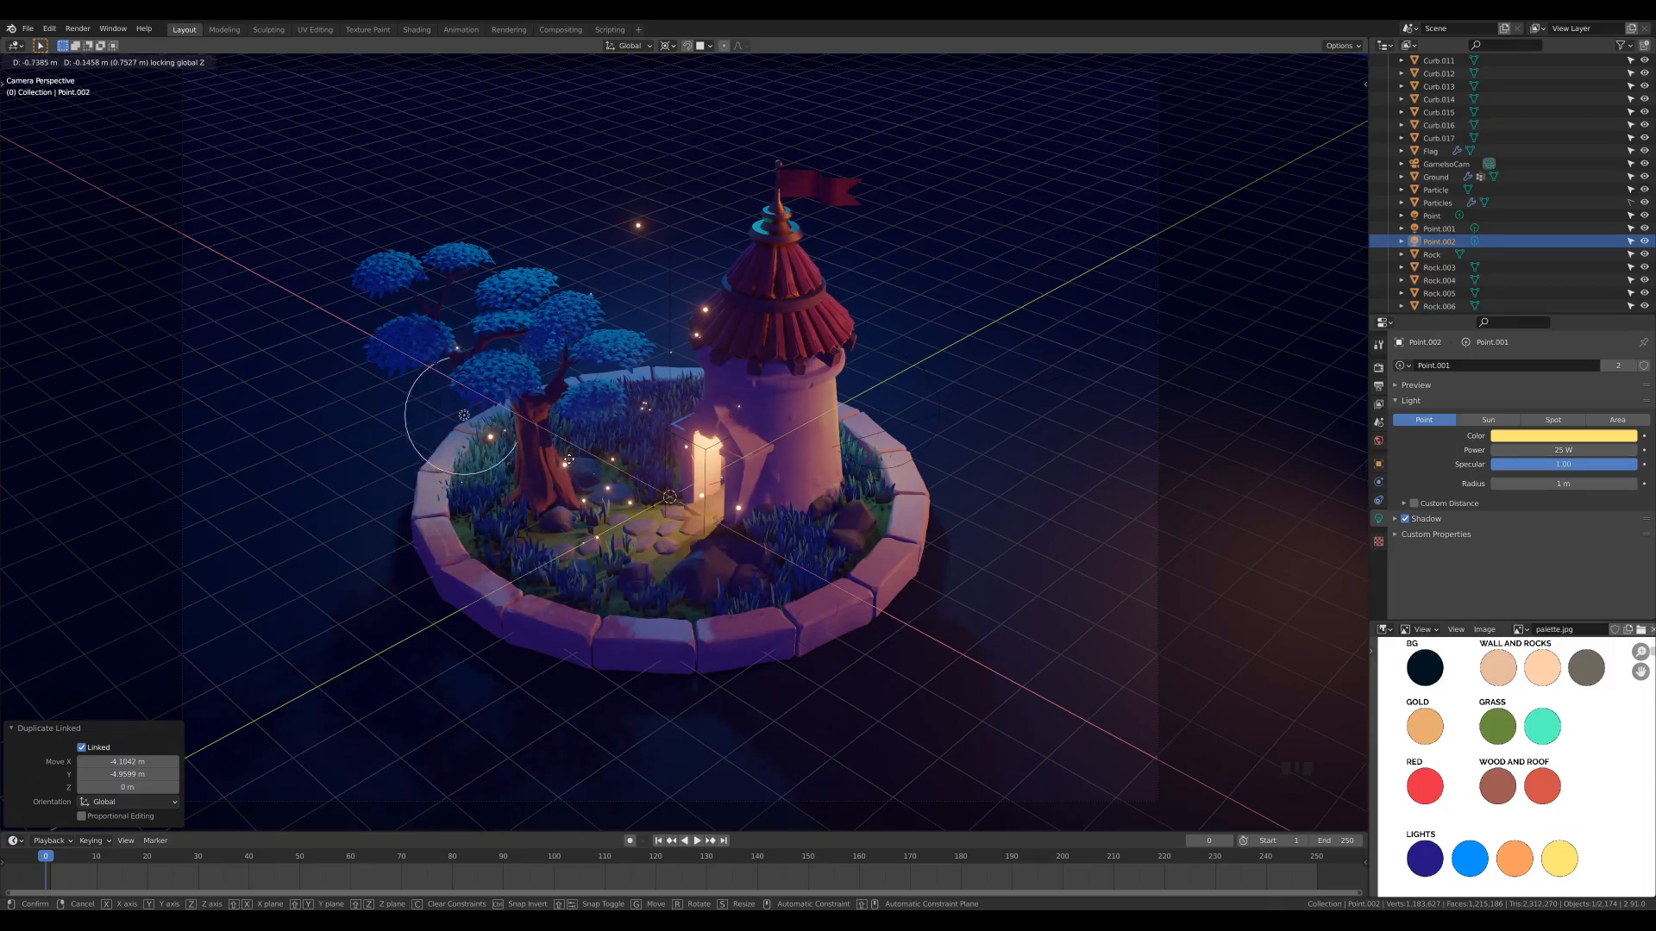
pyautogui.click(570, 455)
pyautogui.press('g')
pyautogui.press('z')
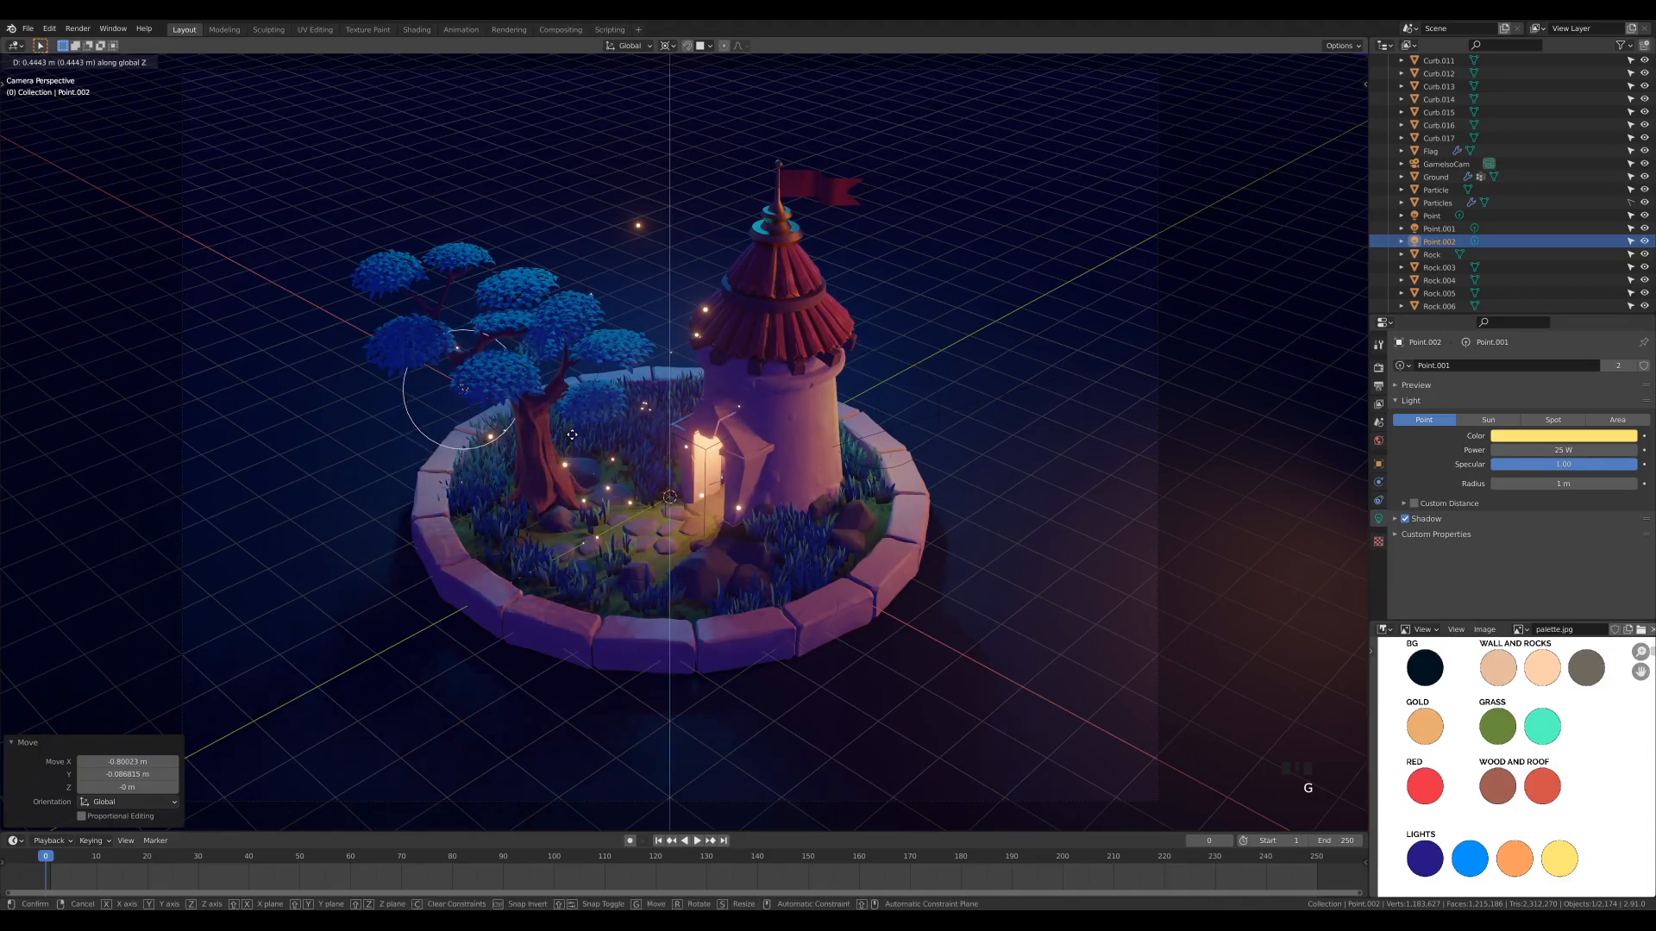
pyautogui.click(569, 431)
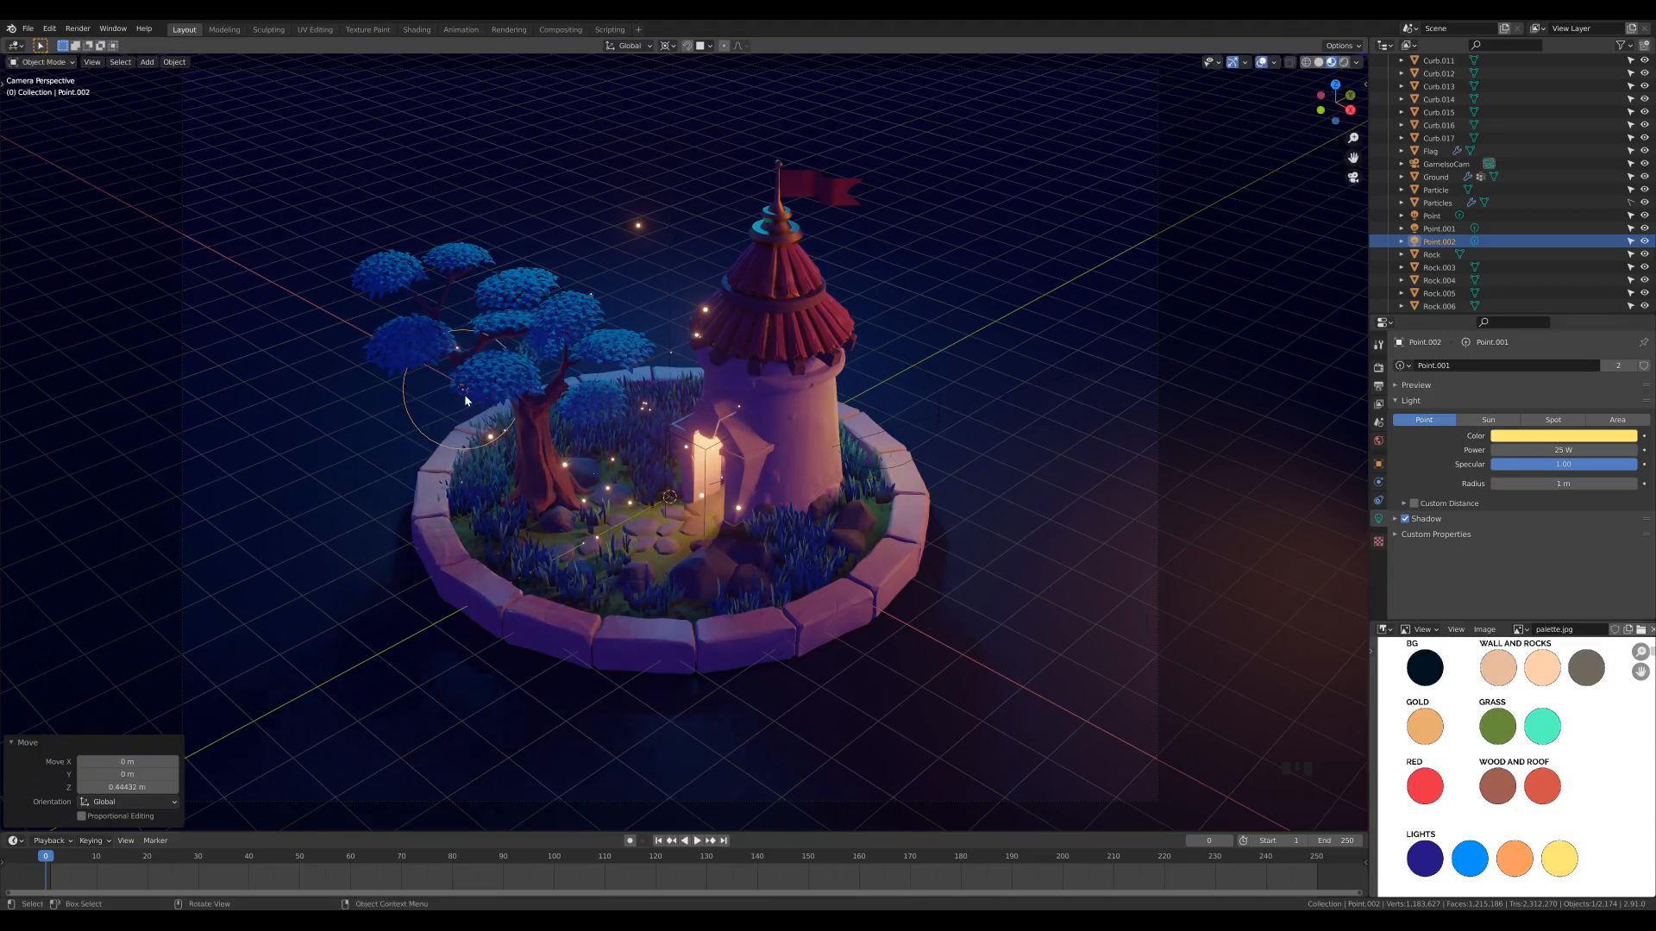
pyautogui.press('g')
pyautogui.press('z')
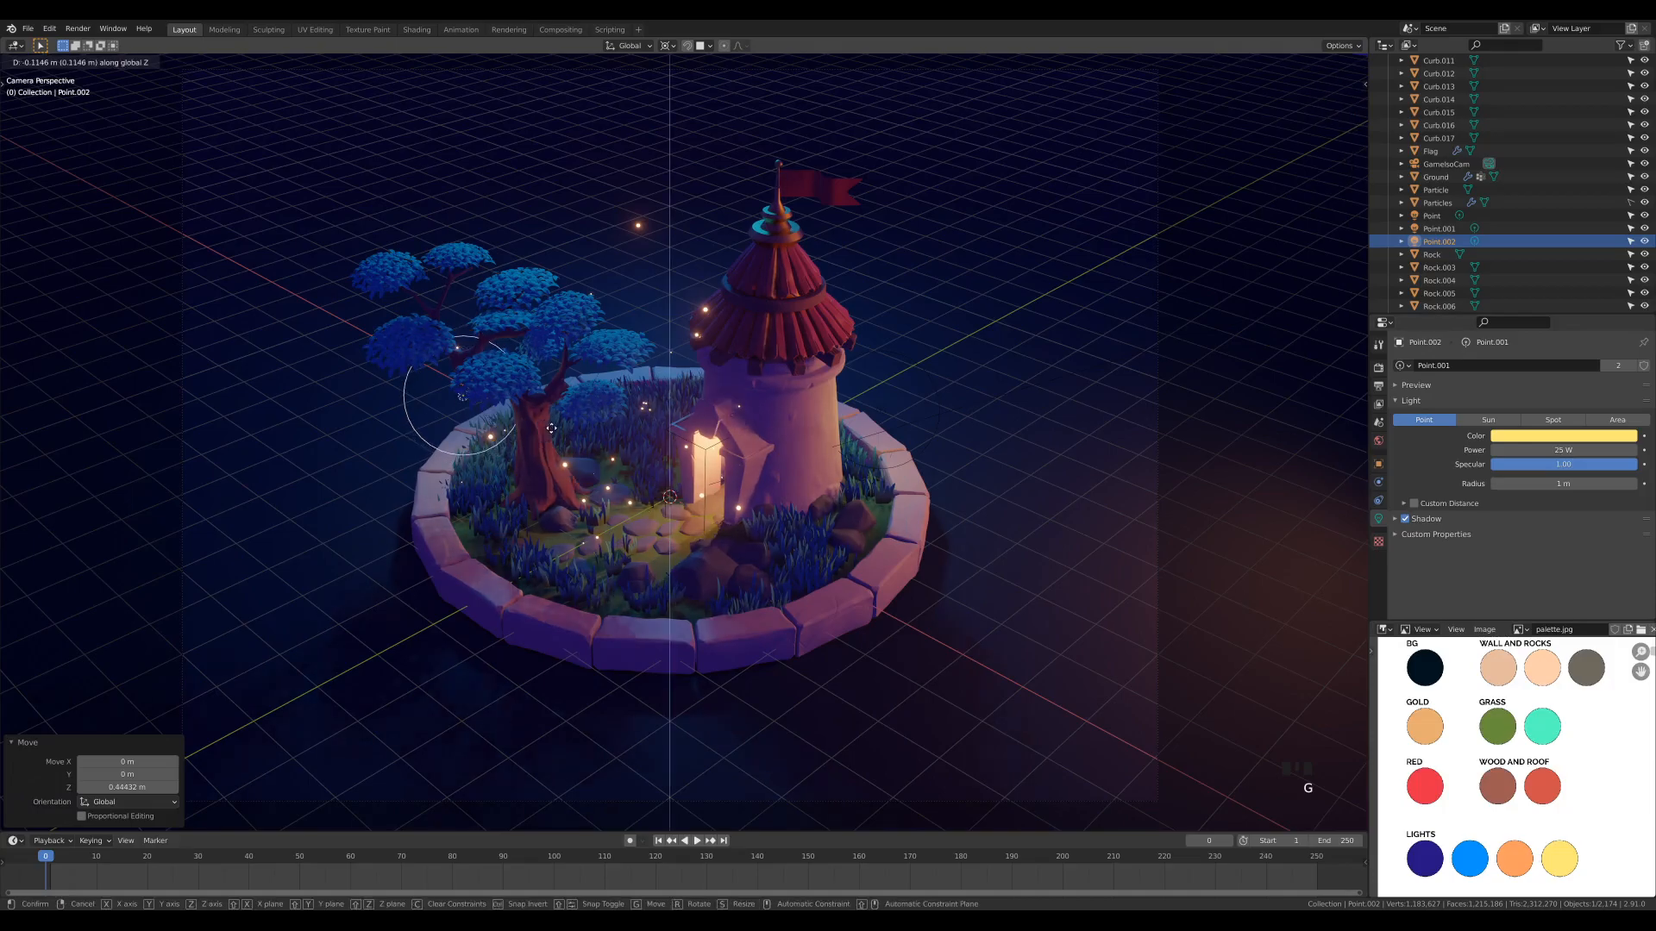
pyautogui.click(801, 495)
# Hide and unhide the linked point light to compare its effect on the diorama
pyautogui.scroll(-4, 801, 495)
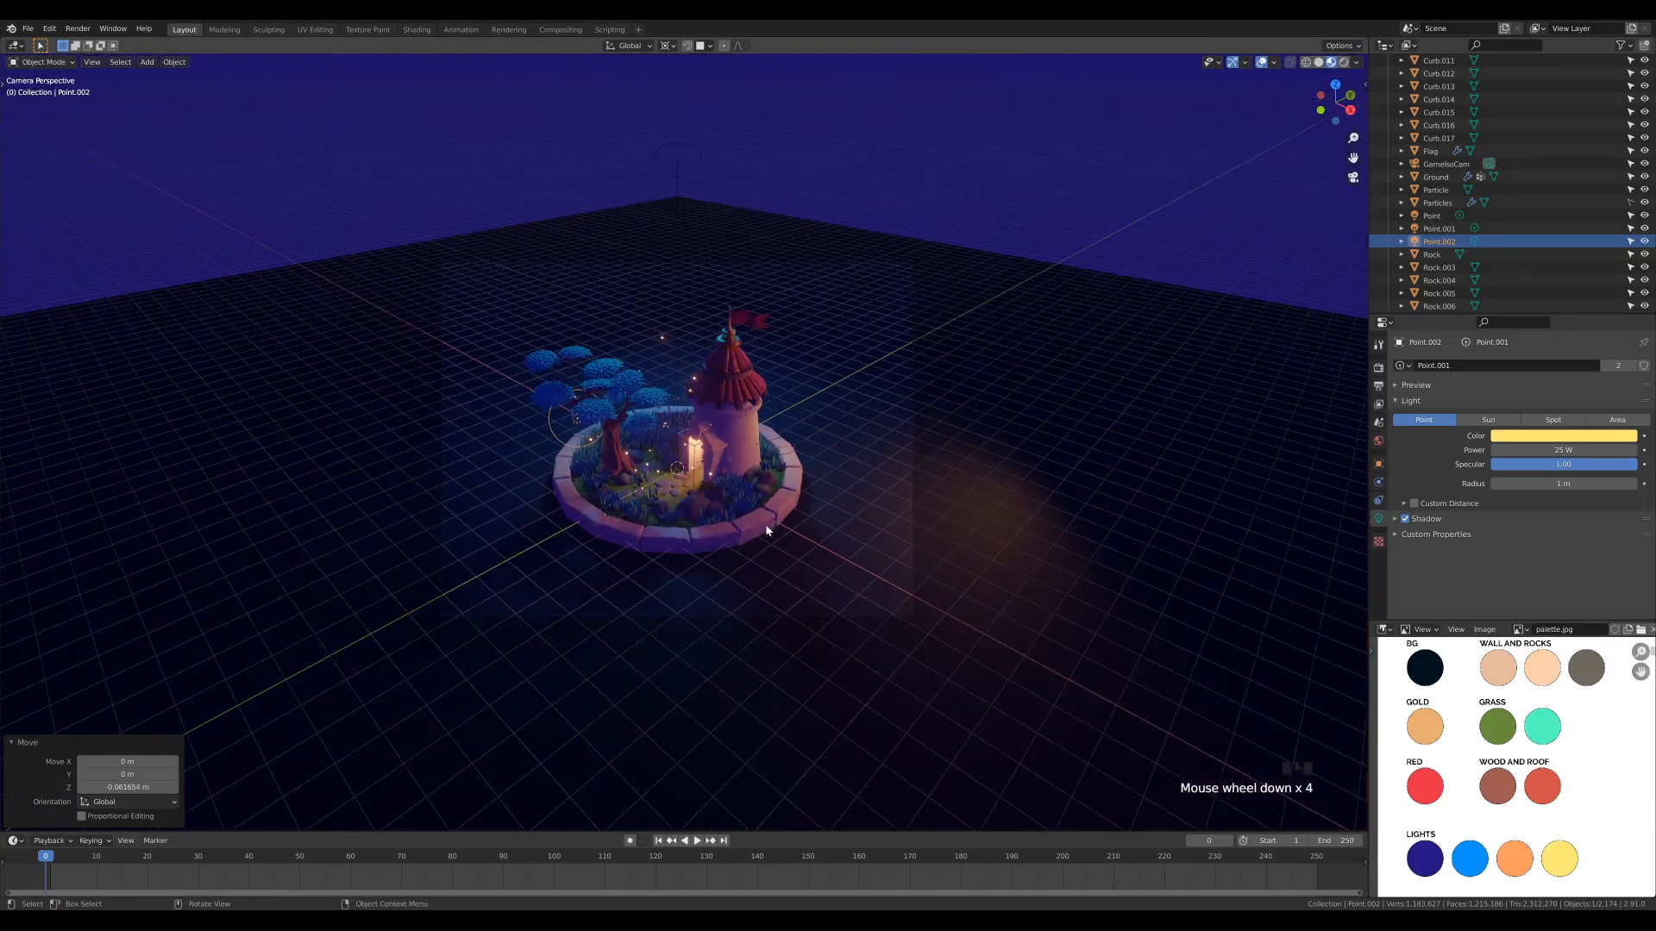
pyautogui.scroll(4, 683, 486)
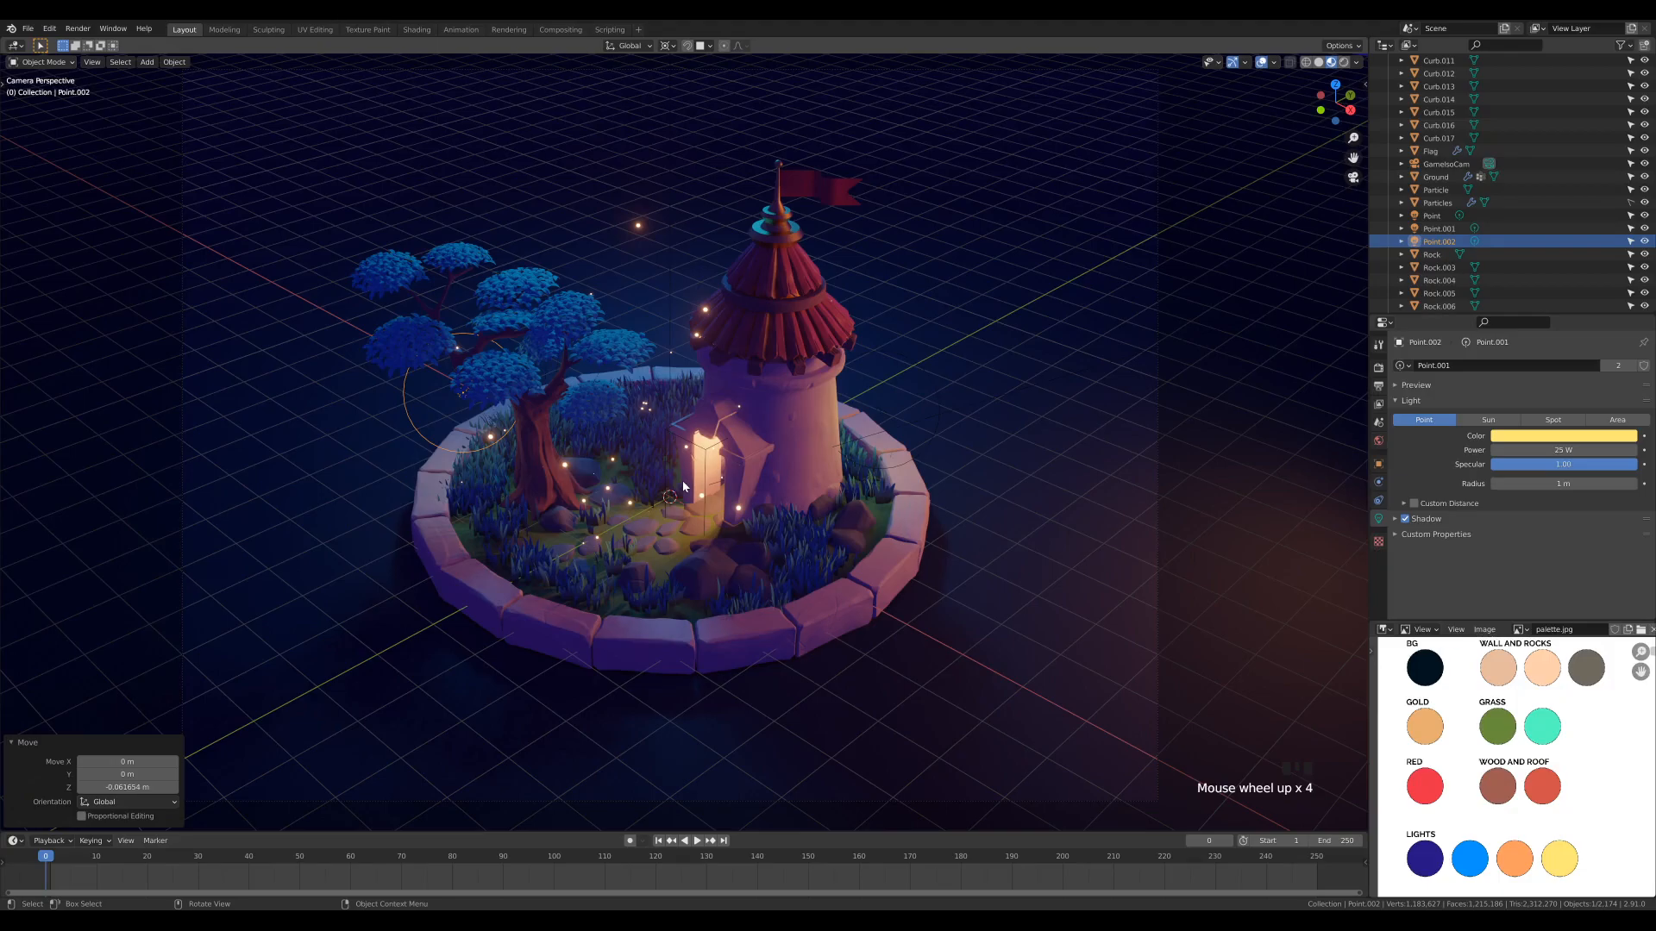
pyautogui.press('h')
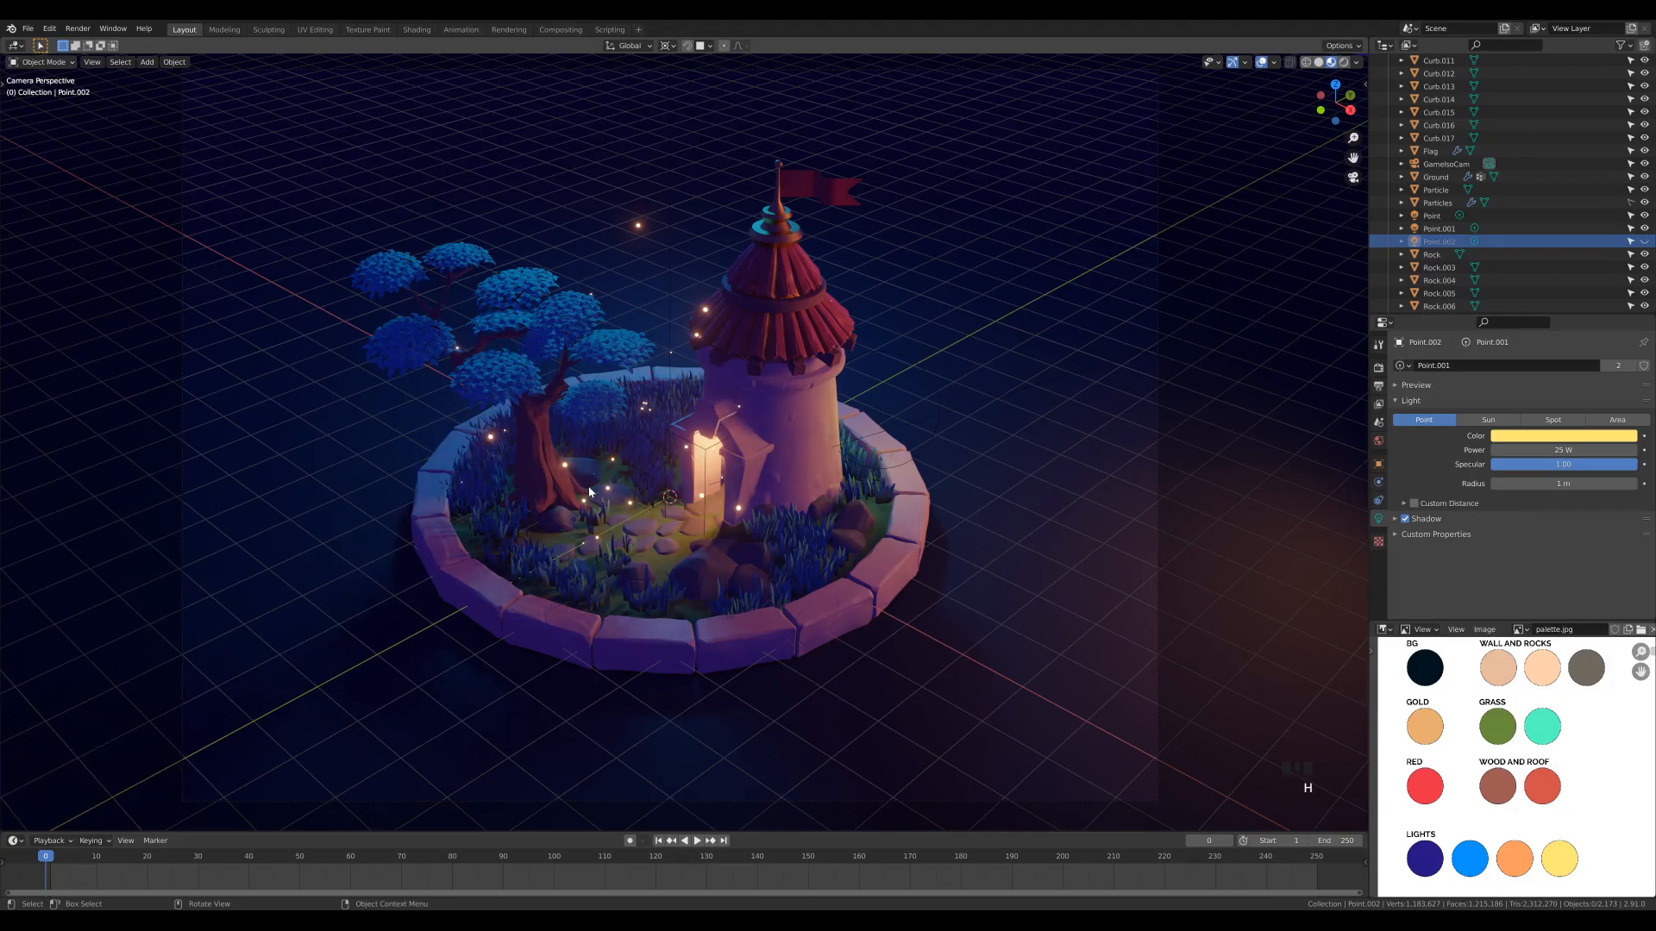
pyautogui.hotkey('alt', 'h')
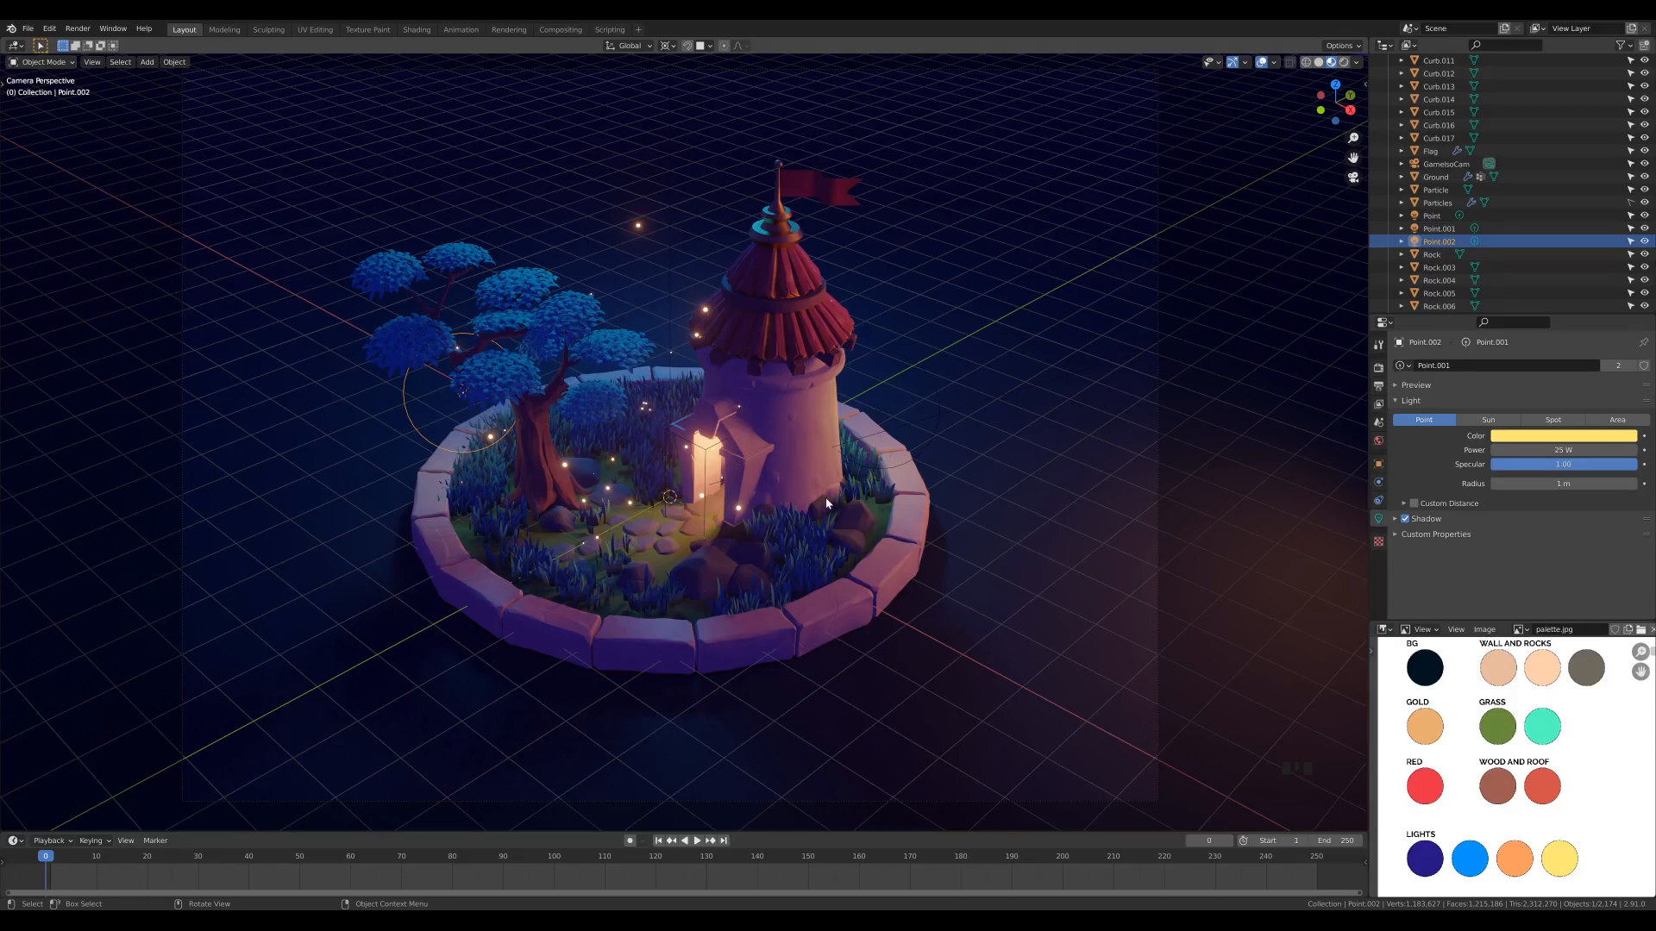
pyautogui.scroll(-3, 826, 504)
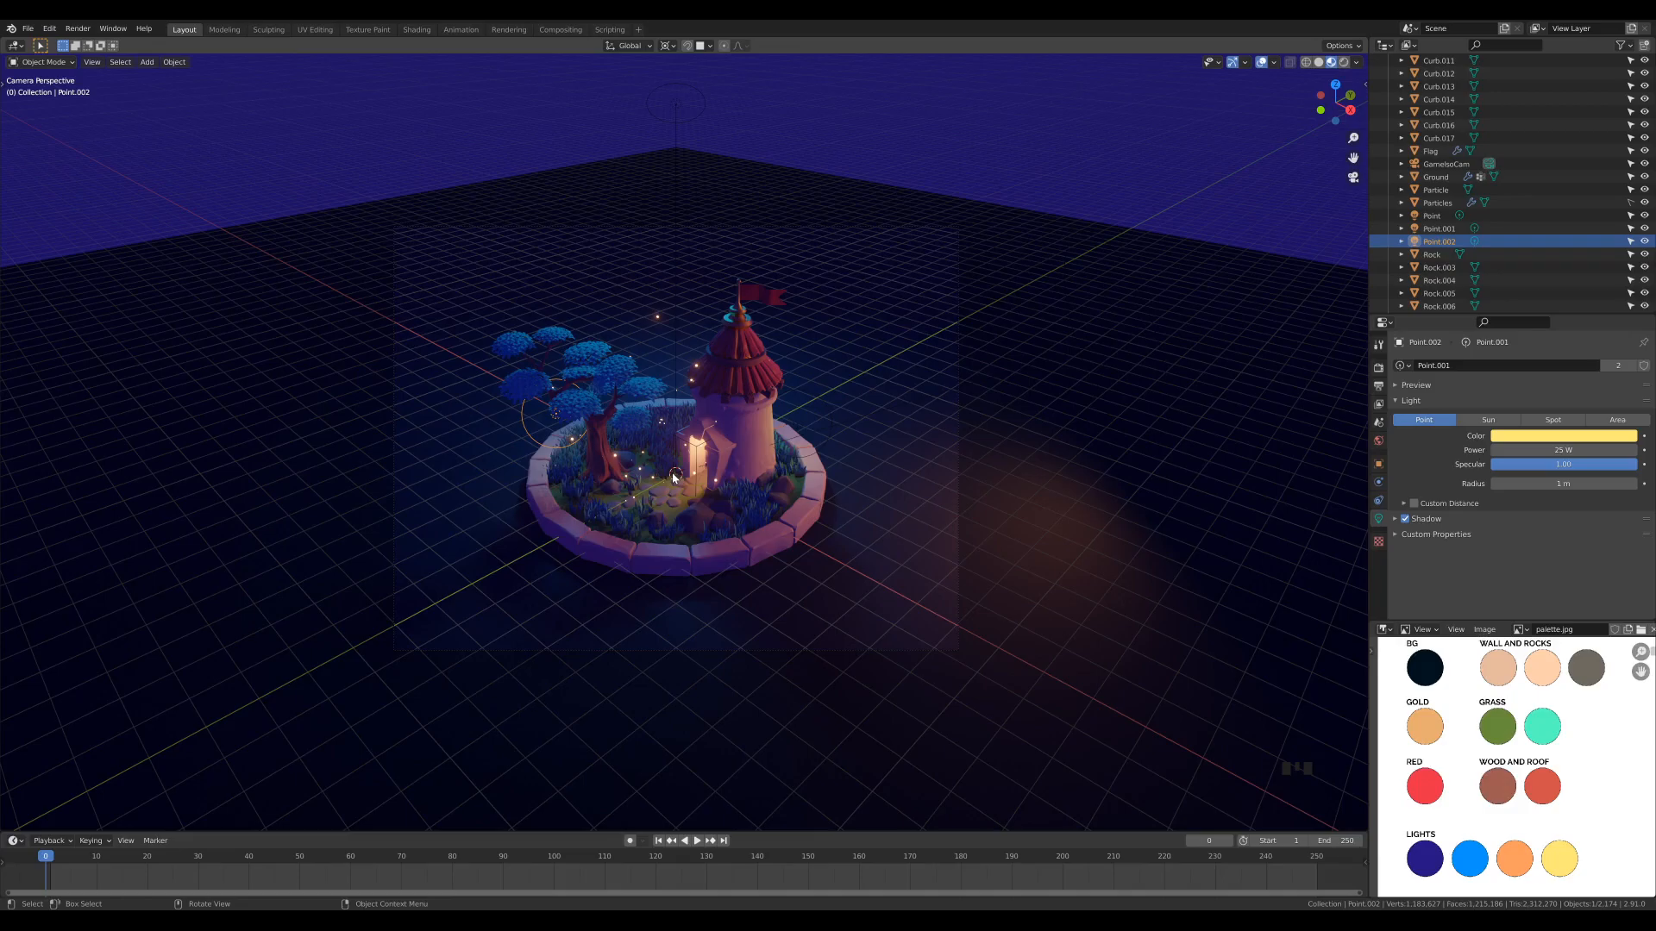
pyautogui.scroll(3, 673, 477)
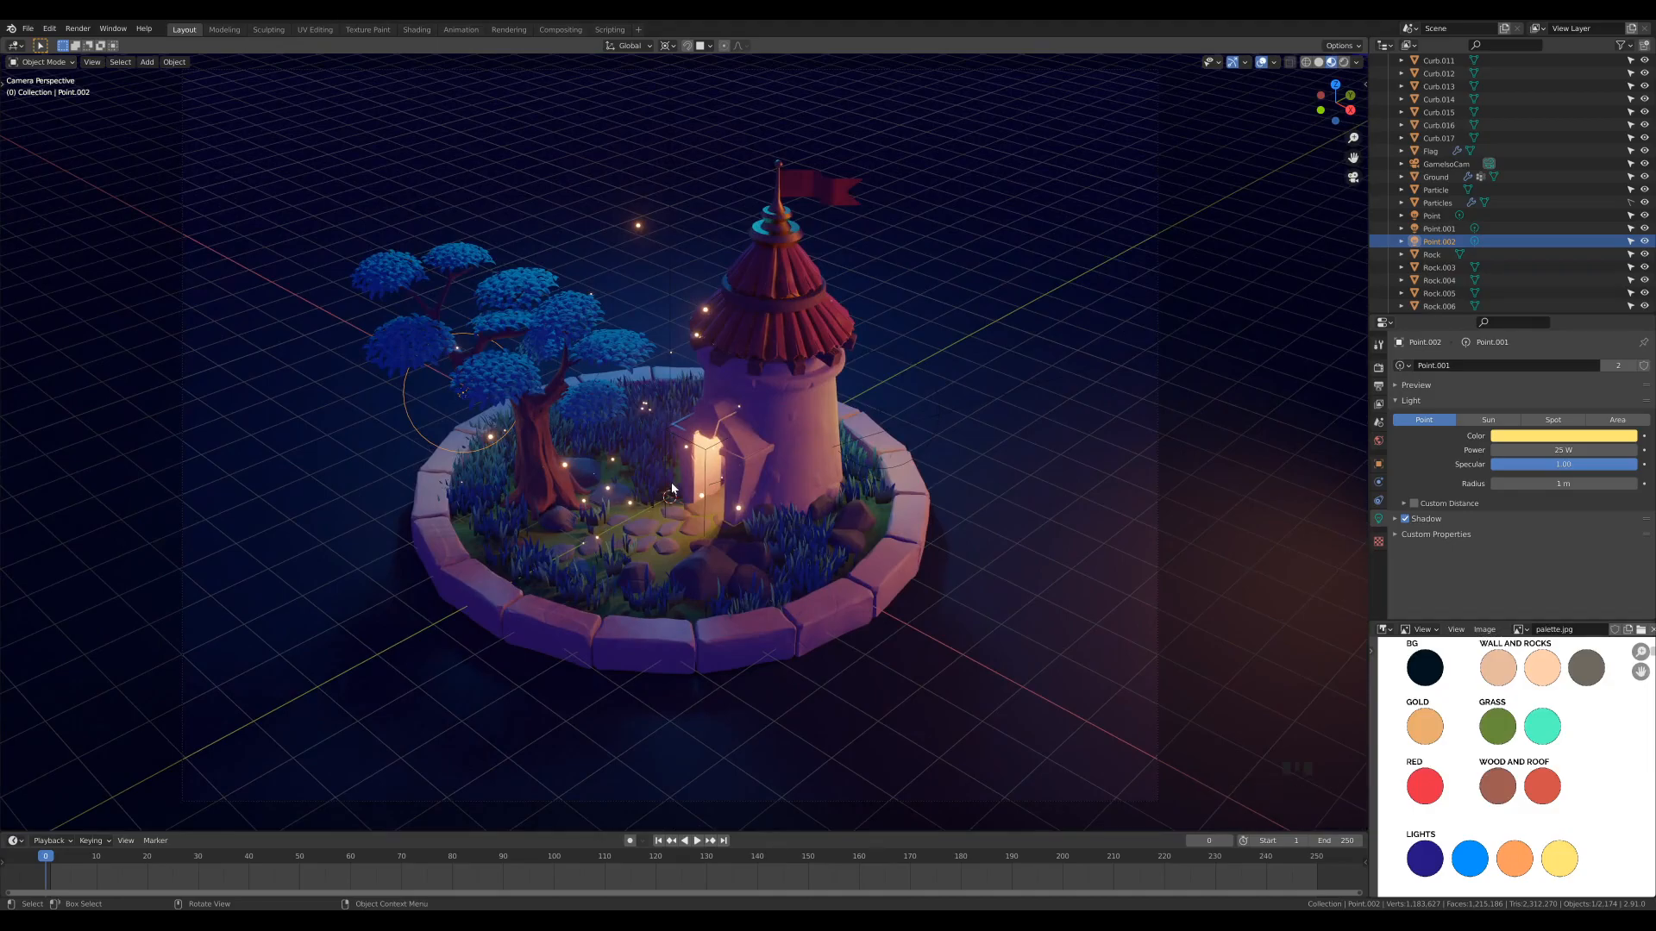
# In top view, duplicate the linked light as an independent one, about 1.28 m in X and 4.06 m in Y, and nudge it about 0.23 m in Y
pyautogui.press('KP_7')
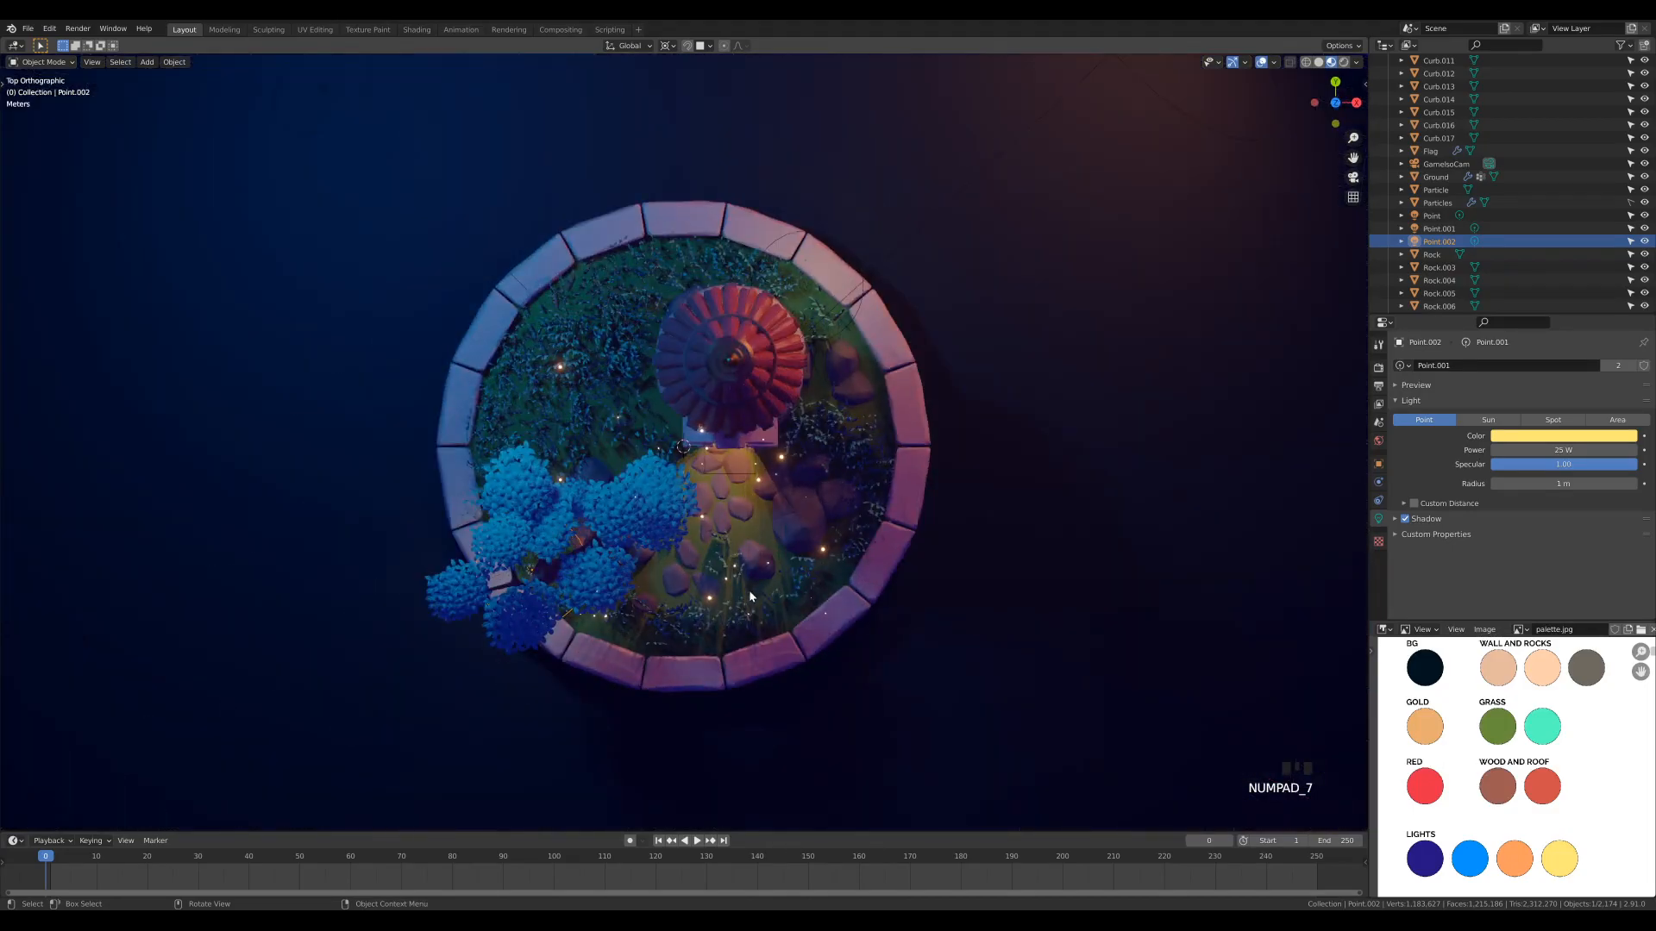
pyautogui.hotkey('shift', 'd')
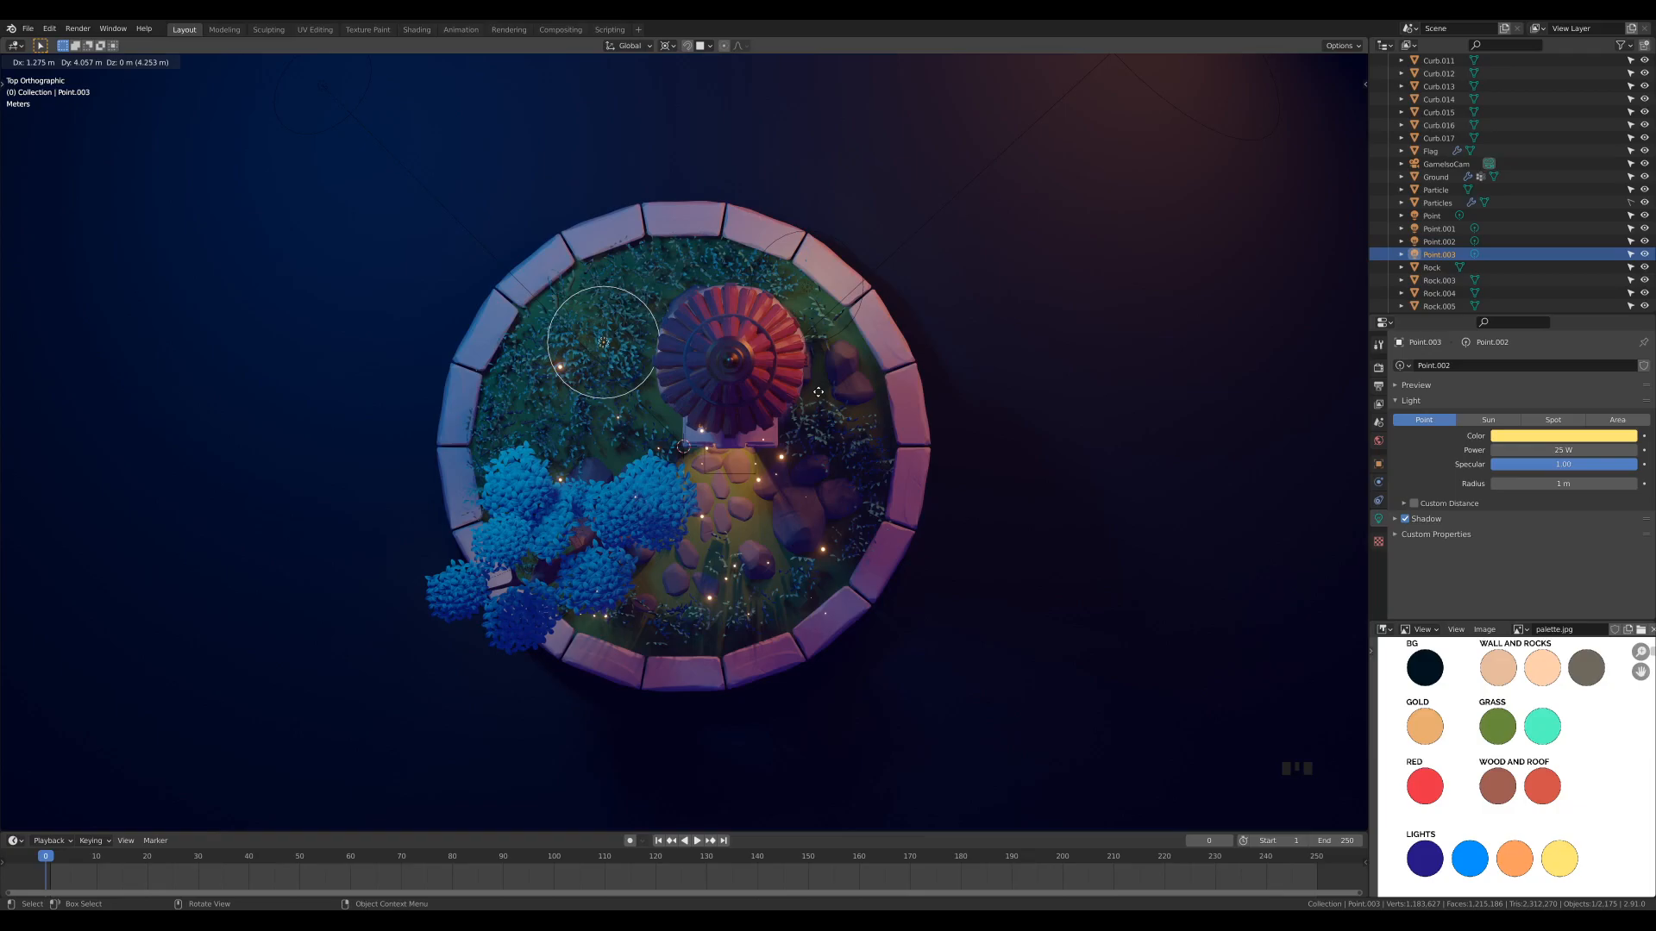
pyautogui.click(817, 392)
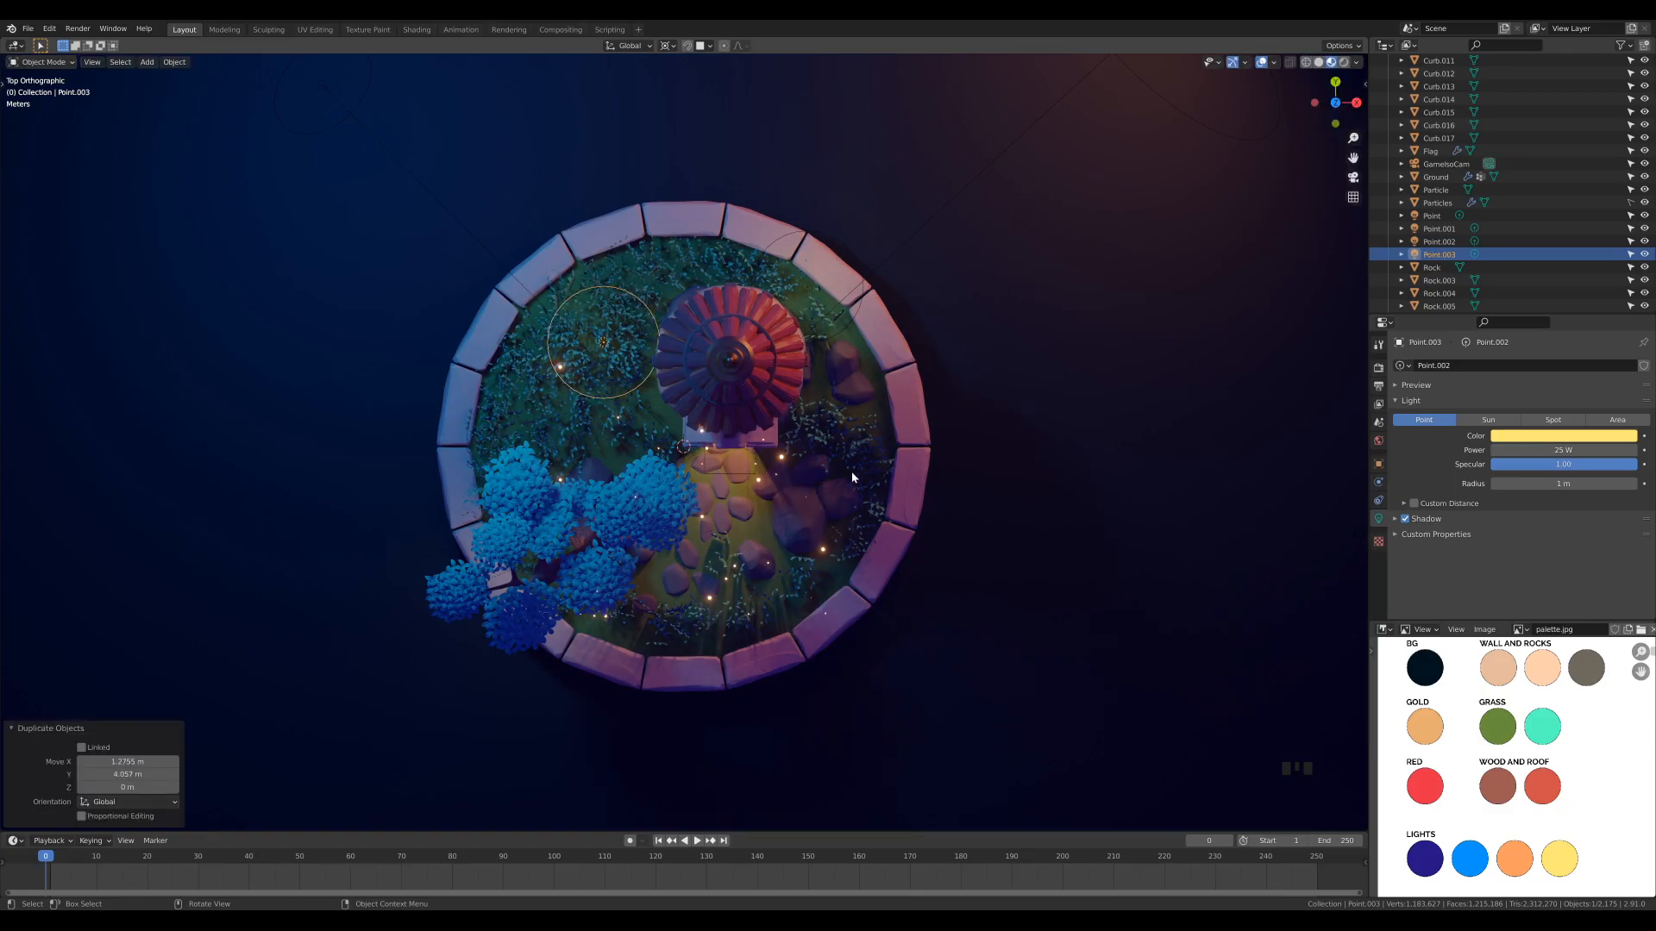
pyautogui.press('g')
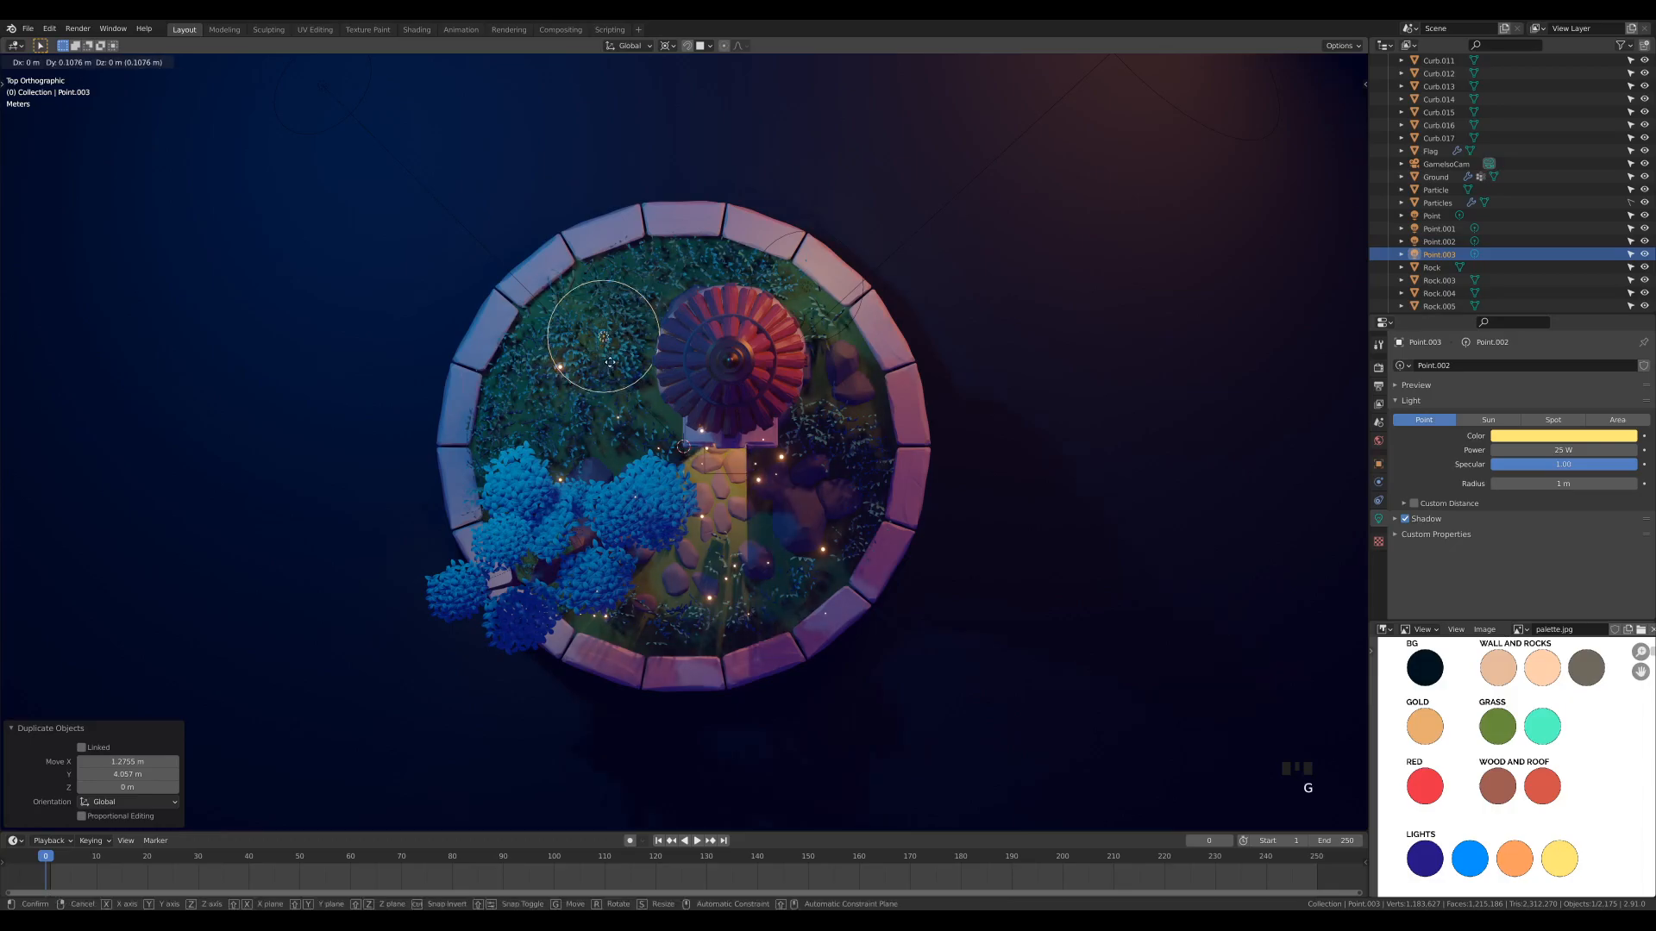
pyautogui.click(611, 356)
# In camera view, move the independent duplicate light about 0.31 m in X, 0.19 m in Y and -0.15 m in Z
pyautogui.moveTo(611, 355); pyautogui.dragTo(659, 348, button='middle')
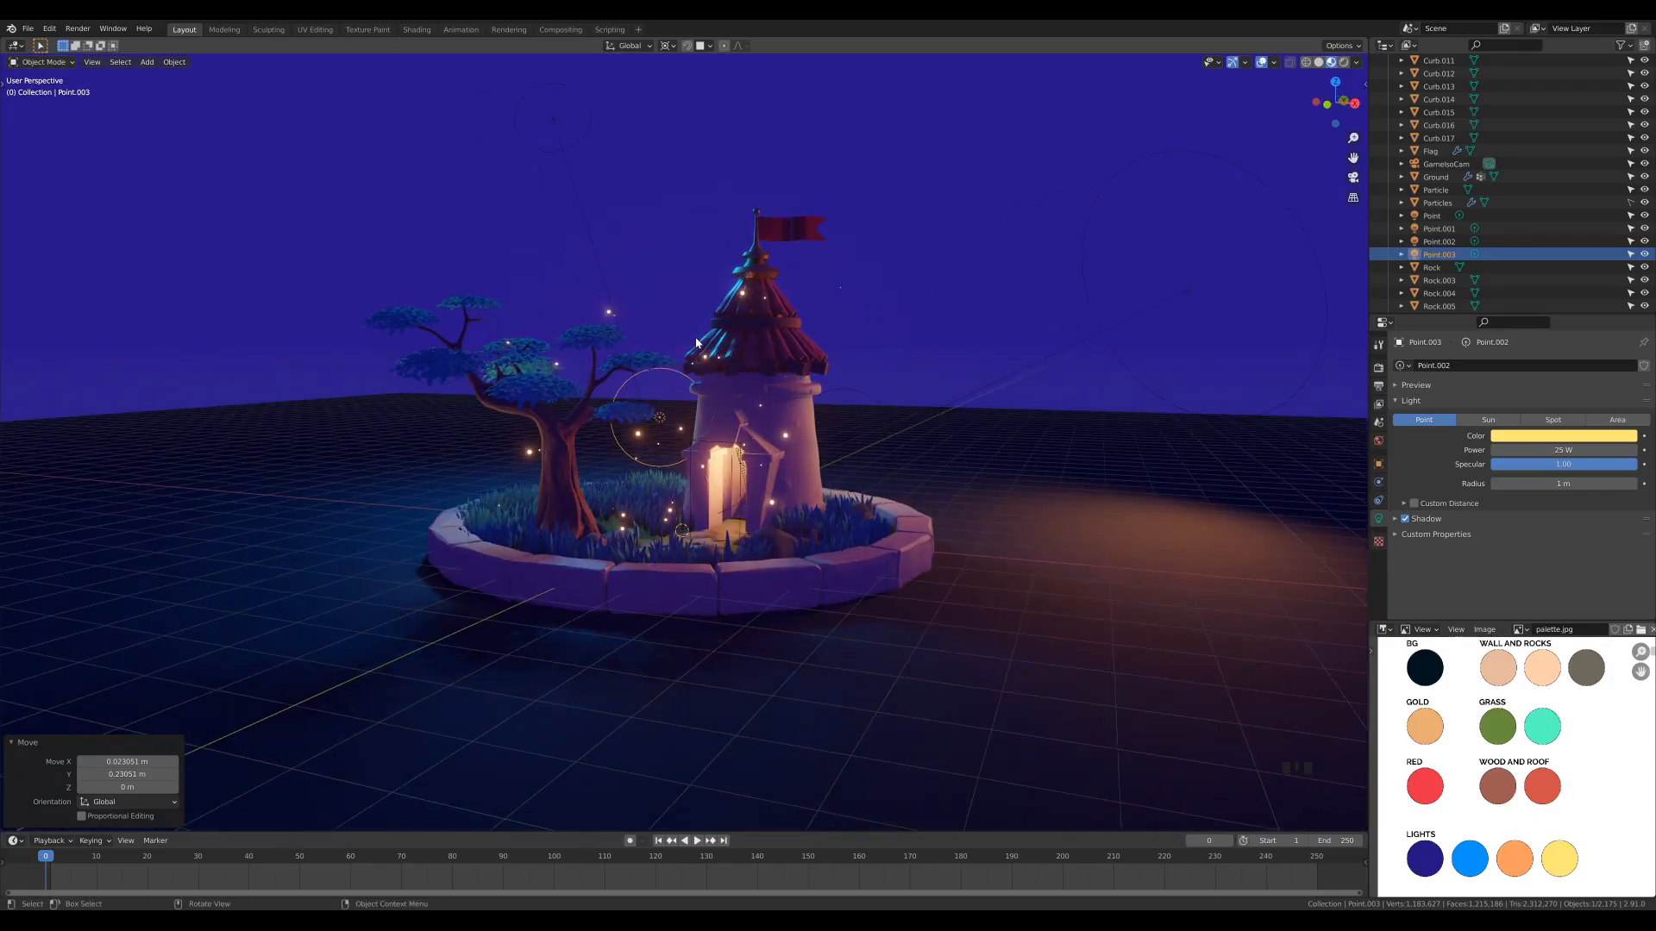
pyautogui.moveTo(696, 342); pyautogui.dragTo(777, 453, button='middle')
pyautogui.moveTo(1018, 443); pyautogui.dragTo(730, 408, button='middle')
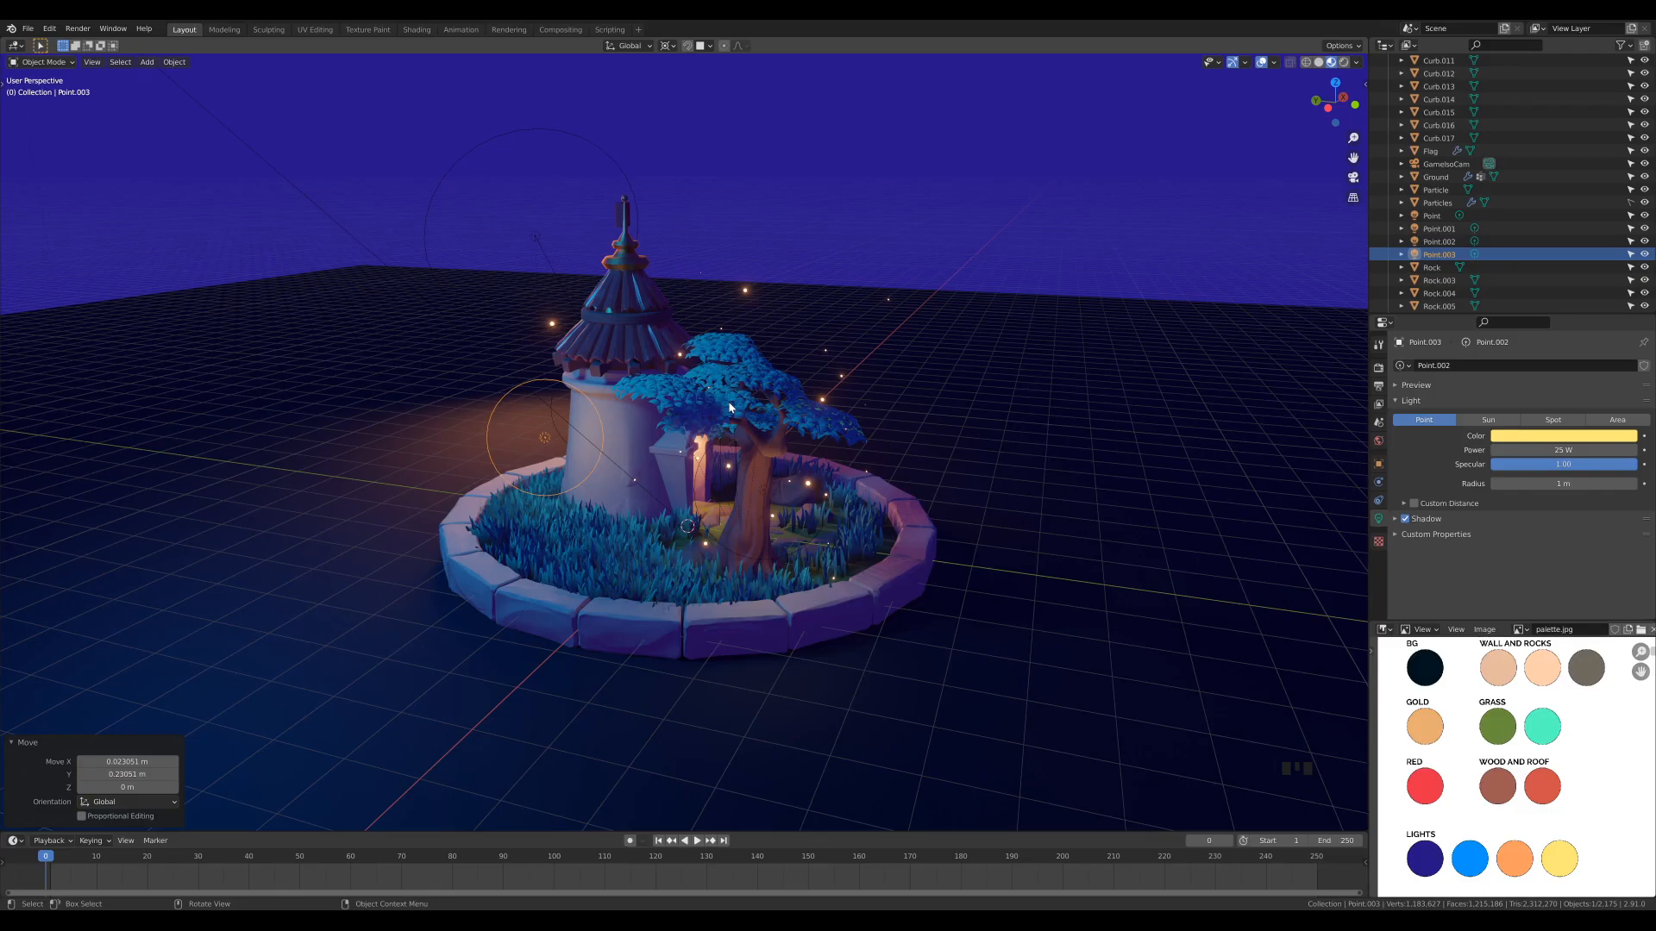
pyautogui.press('KP_0')
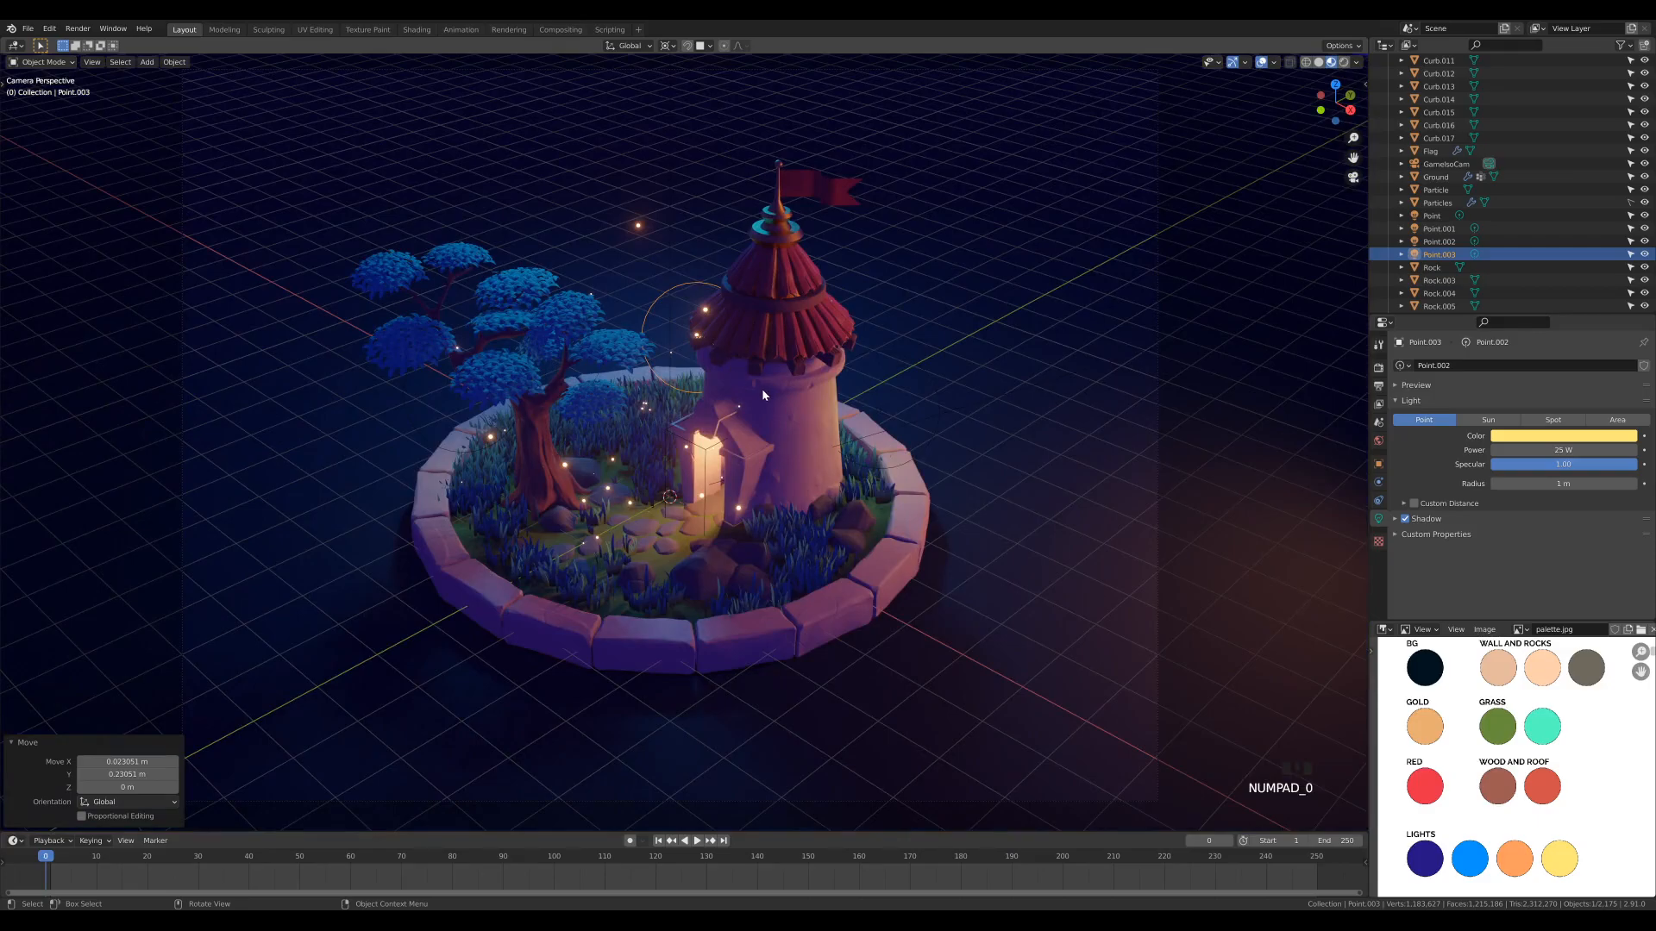
pyautogui.press('g')
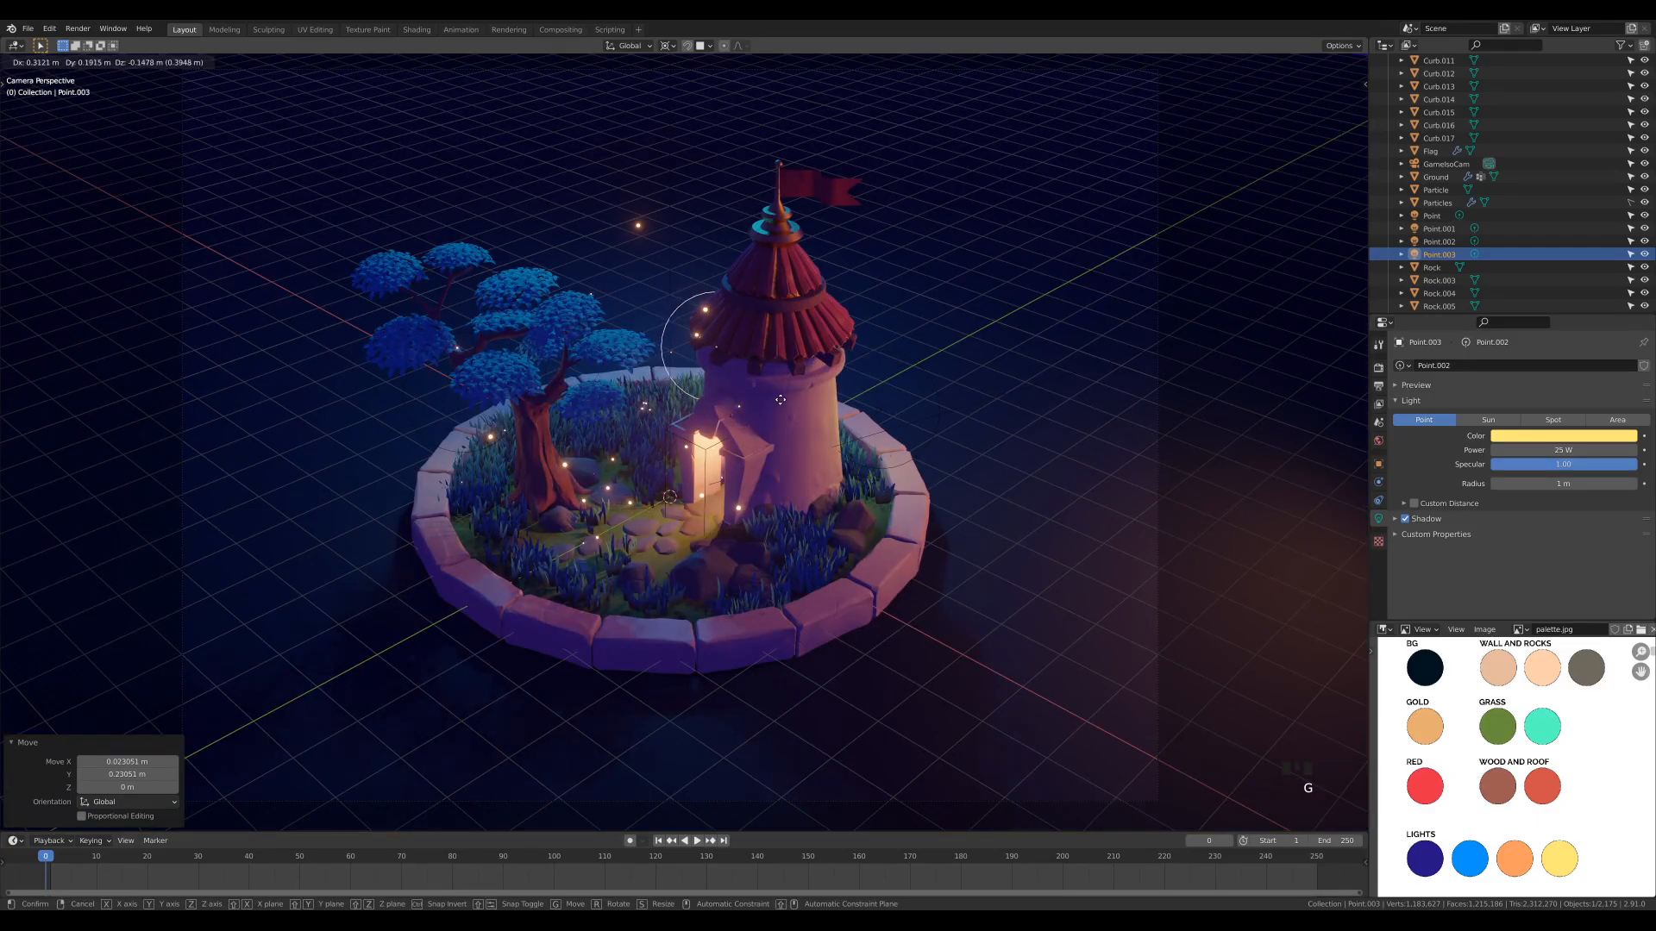
pyautogui.click(780, 398)
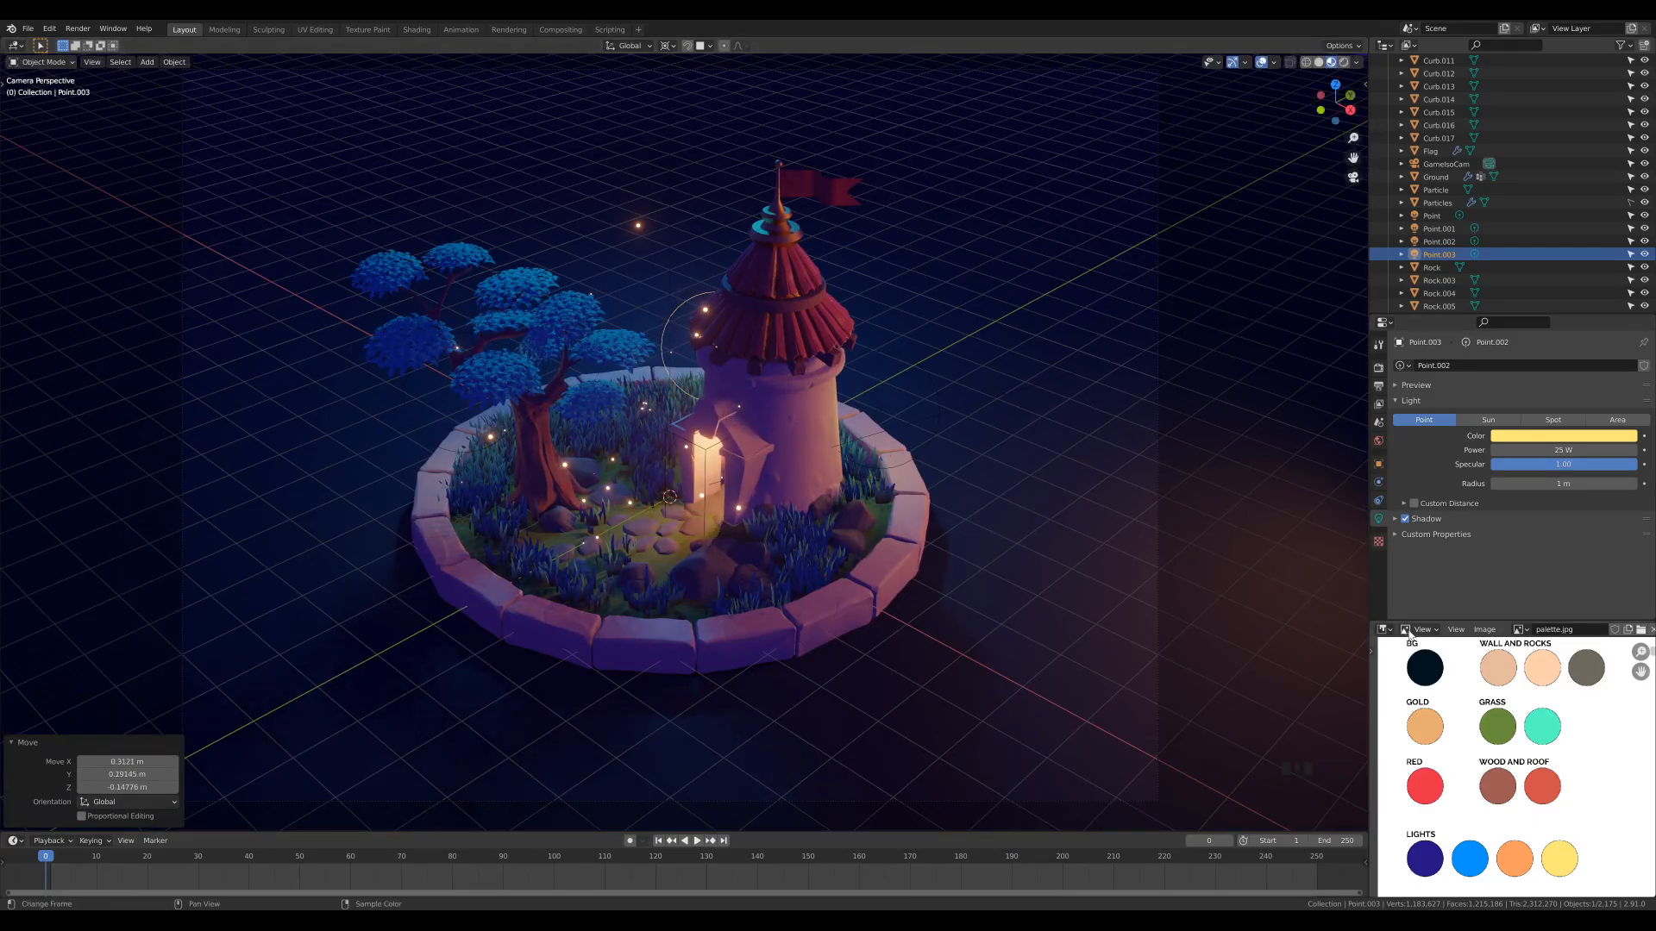
# Set the fourth point light's power to 150 W and sample the orange from the palette's Lights row as its colour
pyautogui.click(1587, 451)
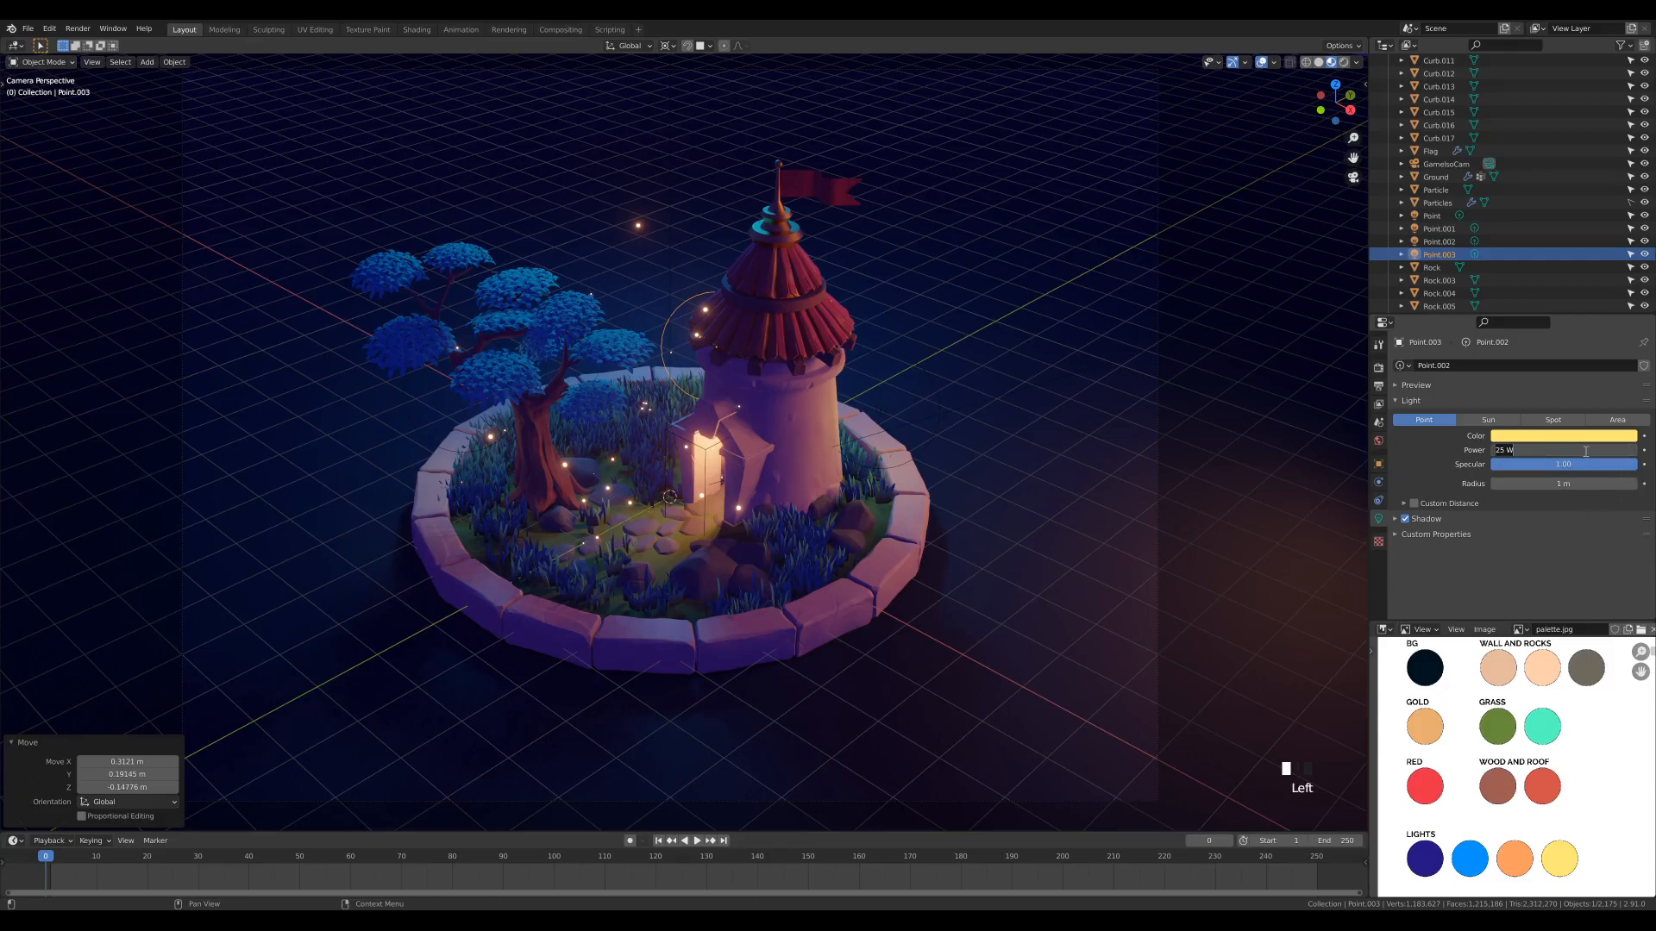
pyautogui.write('150')
pyautogui.press('Return')
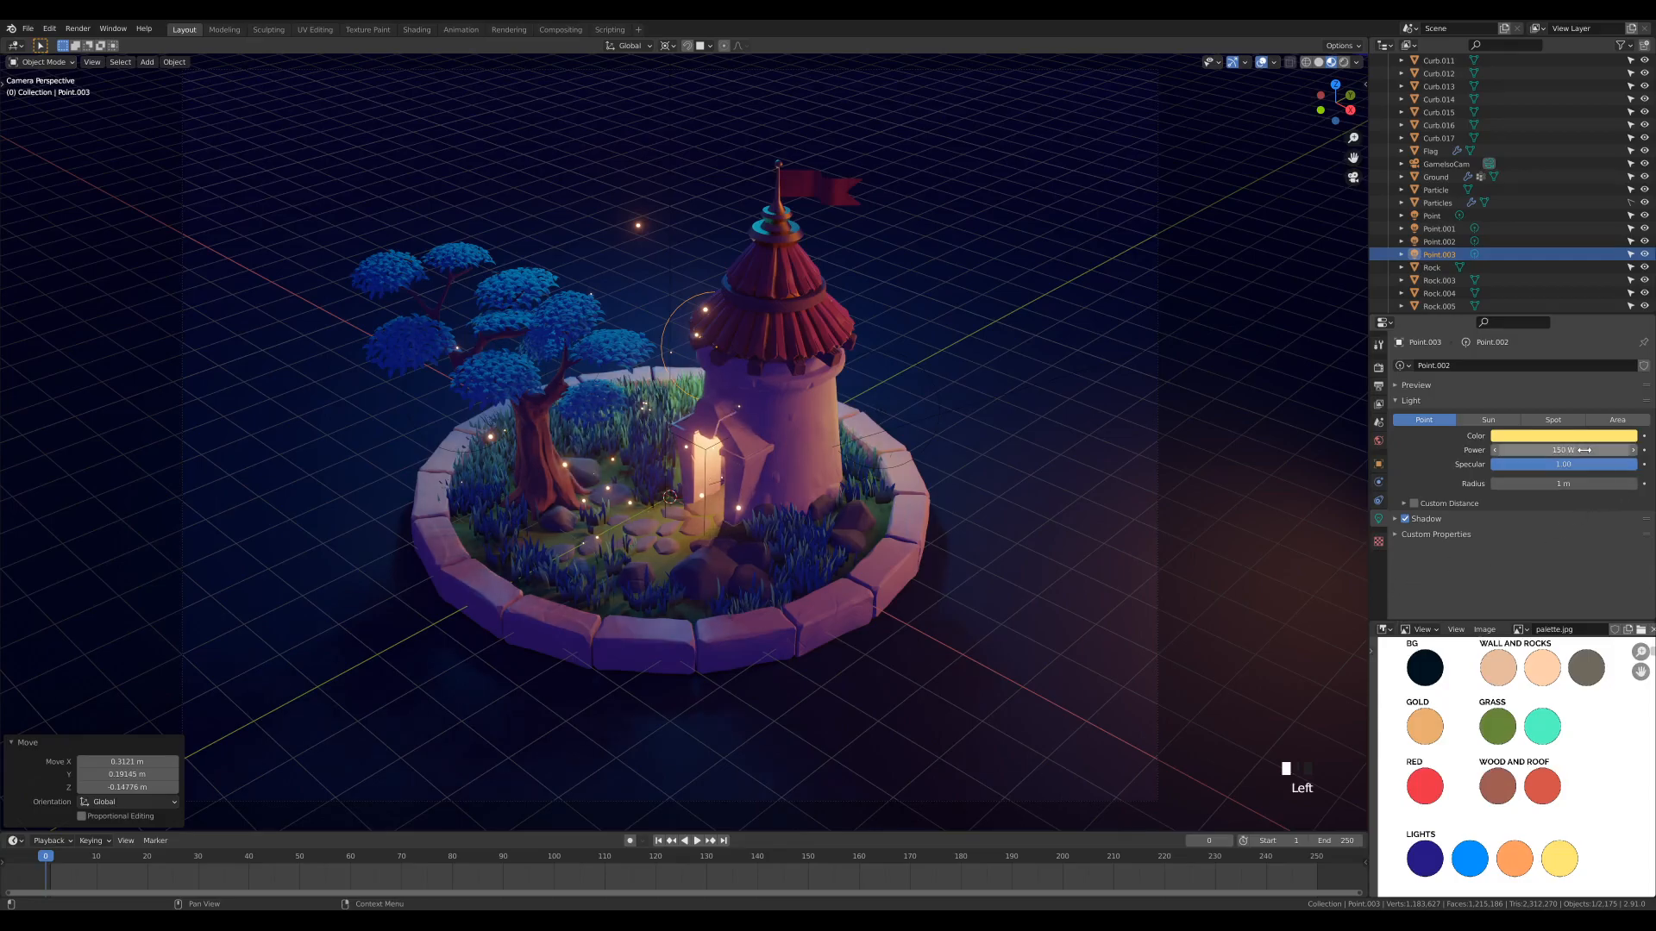
pyautogui.click(1565, 437)
pyautogui.click(1566, 439)
pyautogui.click(1621, 390)
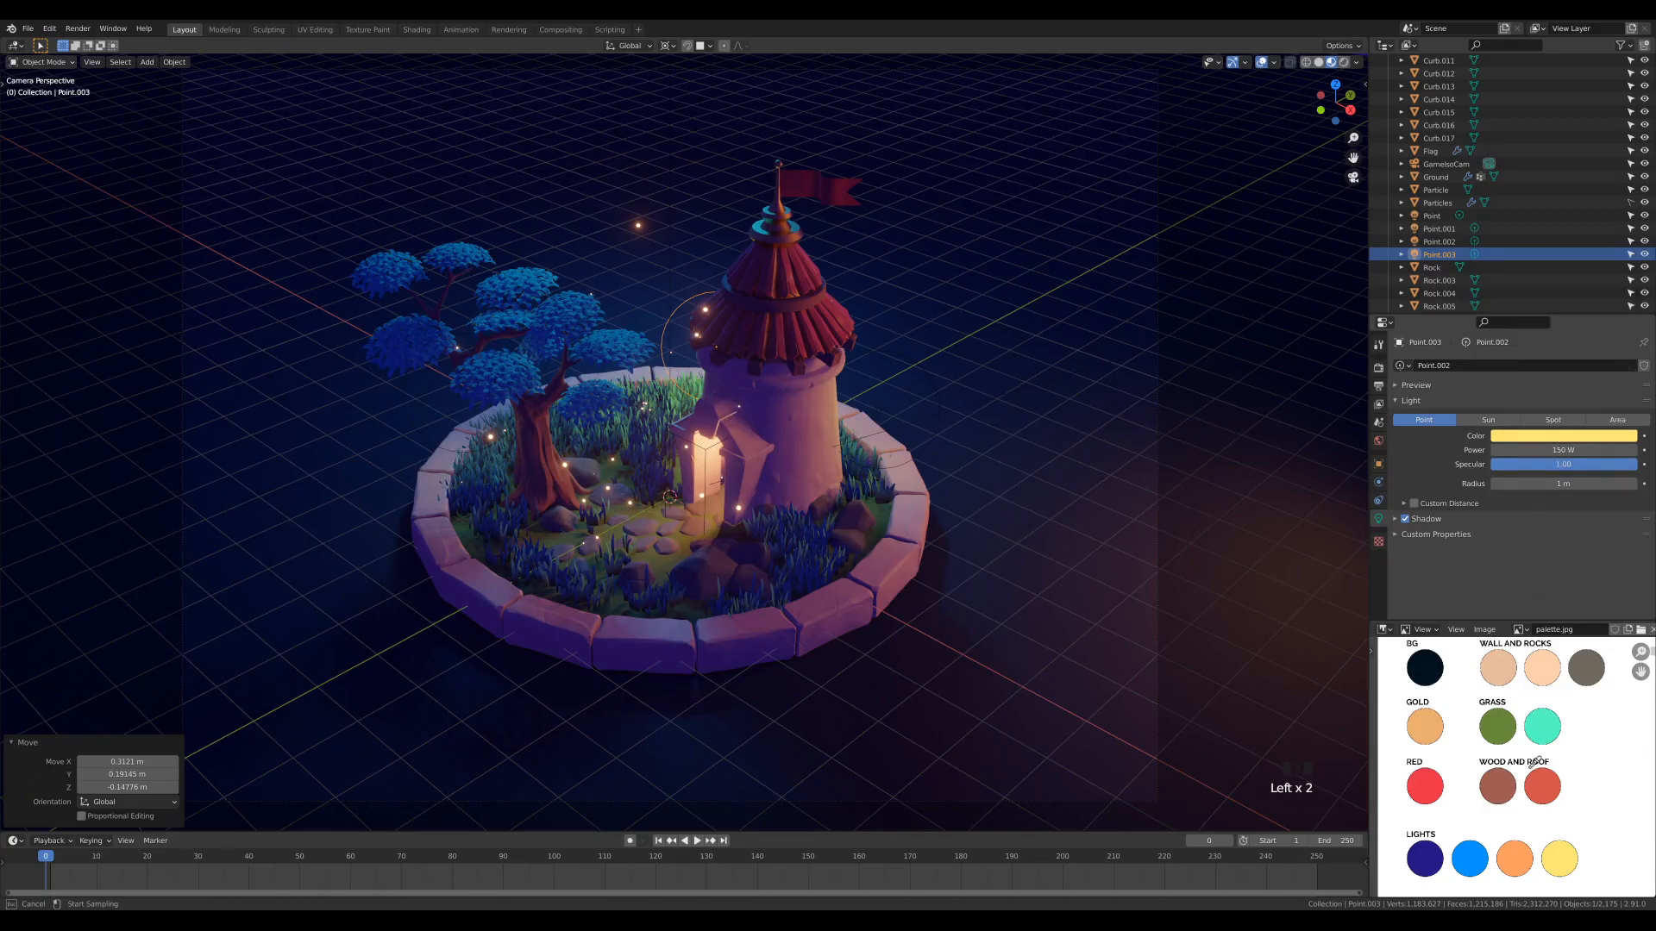
pyautogui.click(1522, 858)
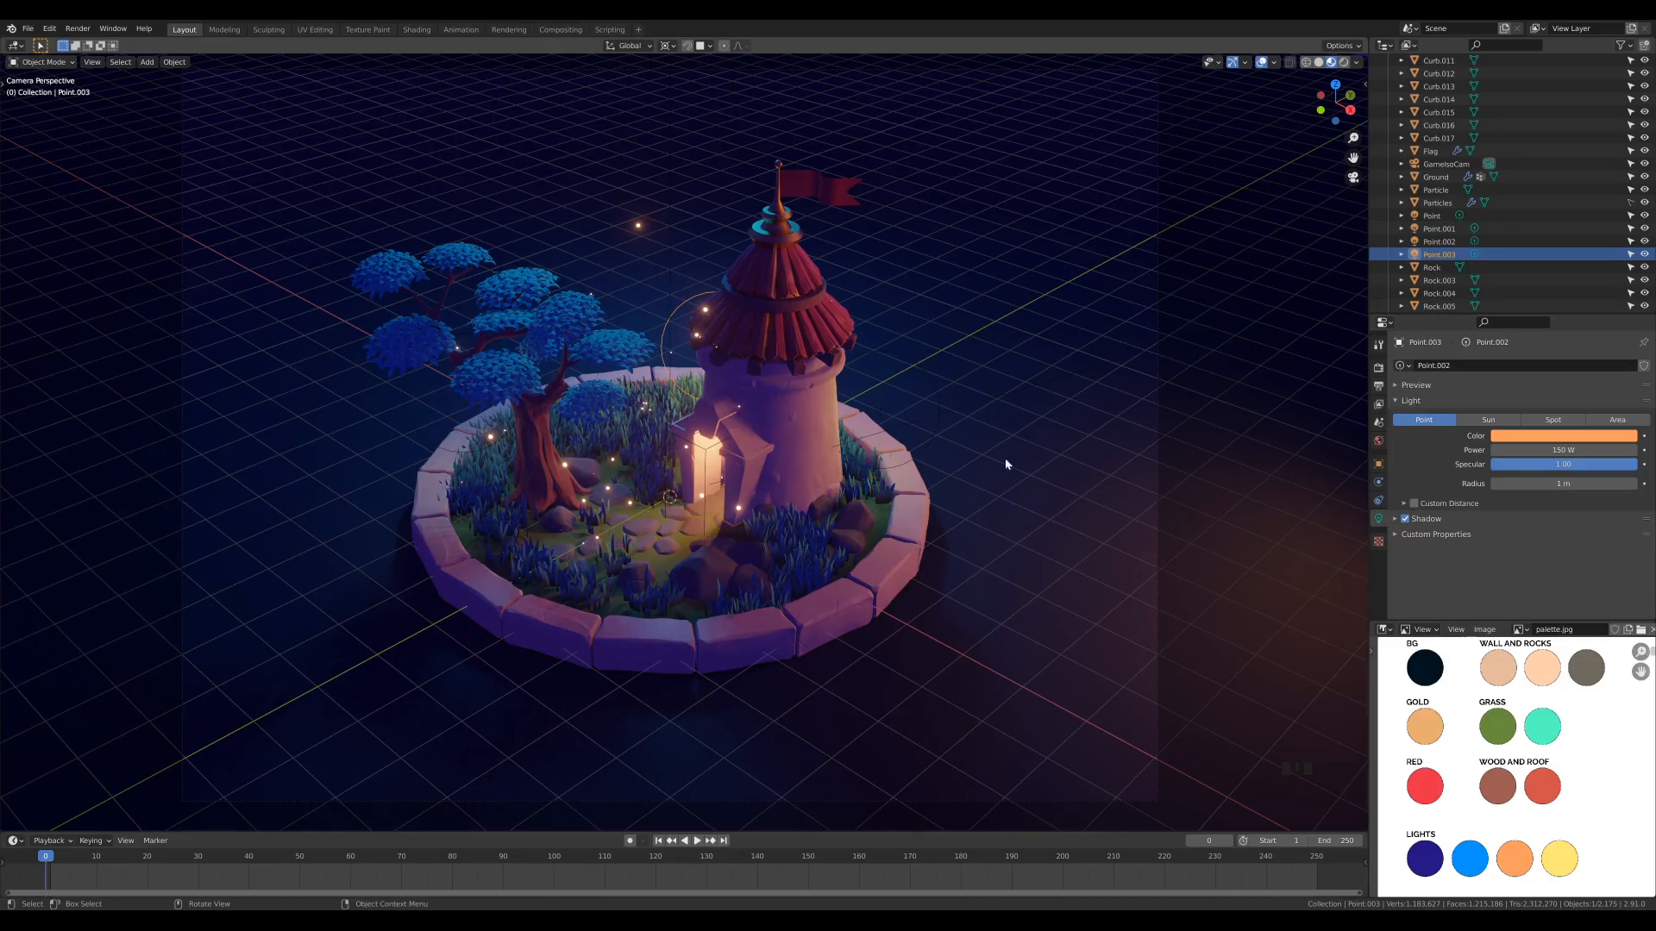
# Set the orange point light's radius to 0.25 m
pyautogui.scroll(-4, 846, 354)
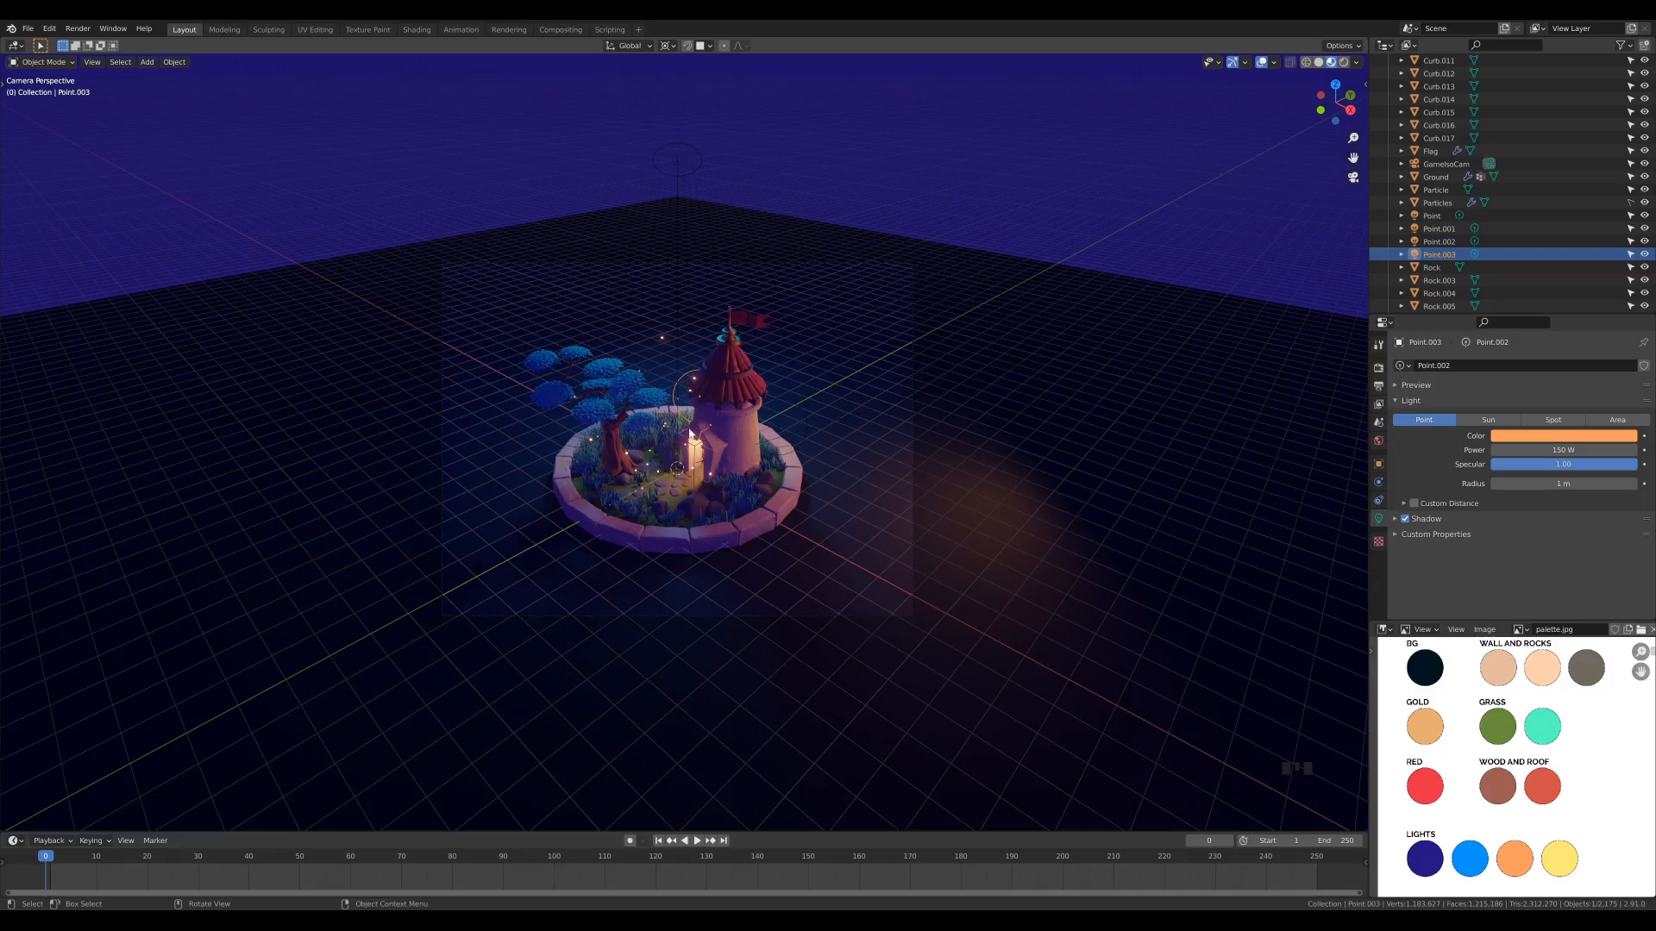
pyautogui.scroll(4, 675, 471)
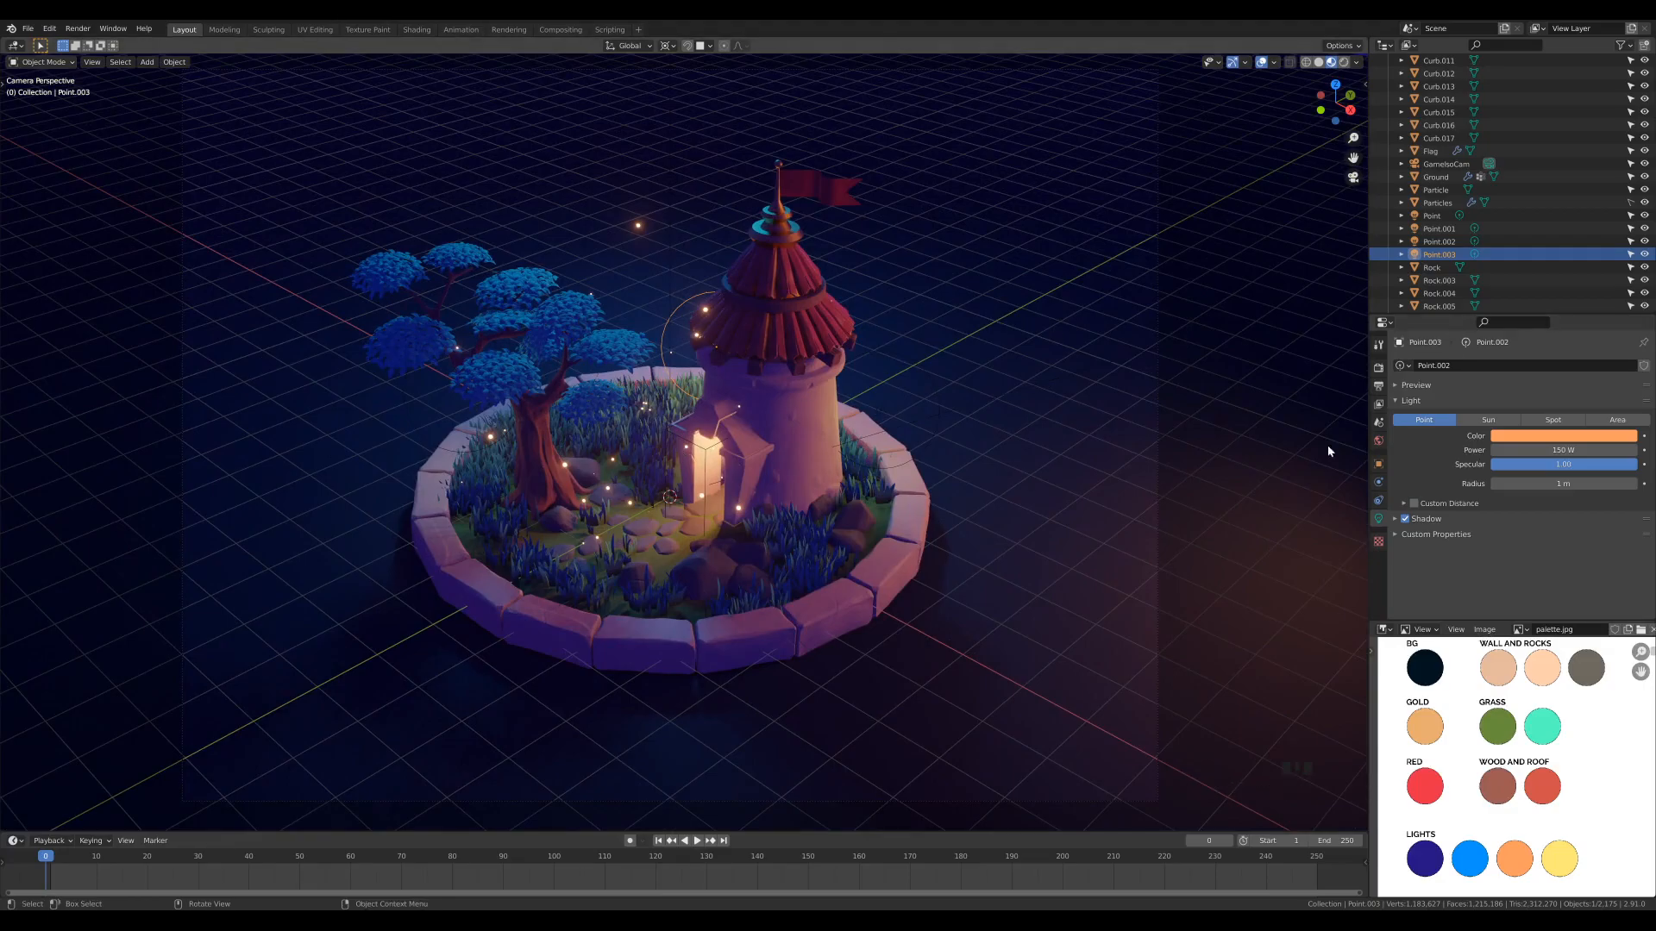
pyautogui.click(1543, 484)
pyautogui.write('.25')
pyautogui.press('Return')
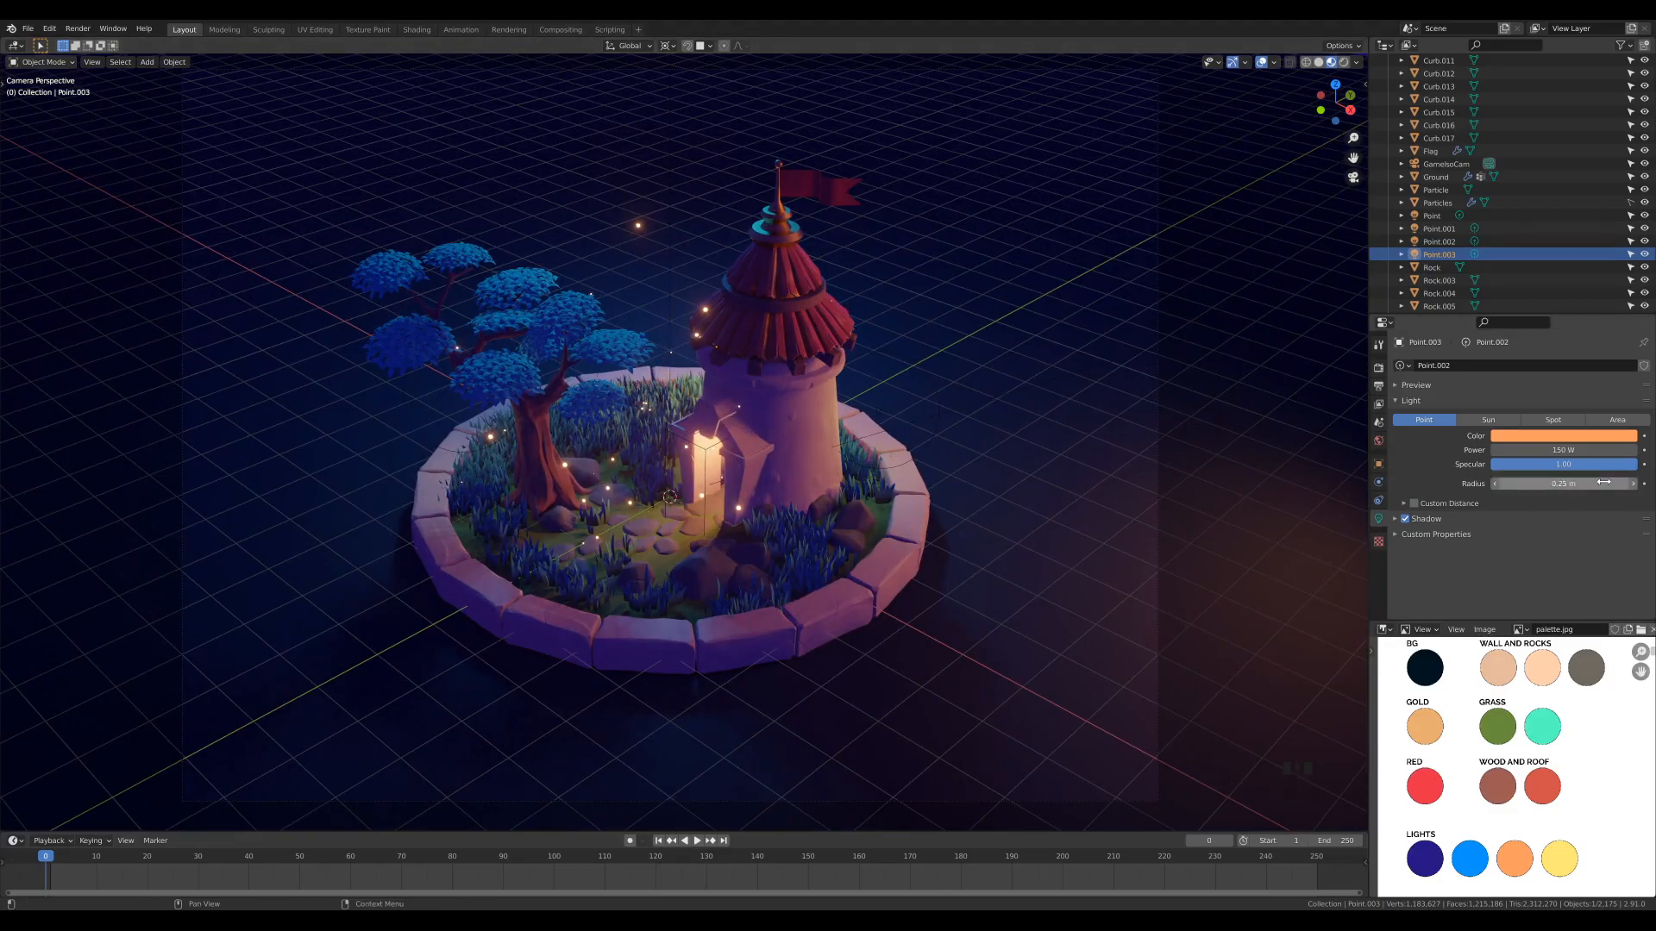
# Move the orange point light freely about 0.36 m in X, -0.31 m in Y and 0.20 m in Z
pyautogui.moveTo(690, 405); pyautogui.dragTo(906, 465, button='middle')
pyautogui.press('g')
pyautogui.click(737, 420)
# In camera view, nudge the orange point light about 0.04 m in X, -0.18 m in Y and -0.27 m in Z, and save the file
pyautogui.press('KP_0')
pyautogui.press('g')
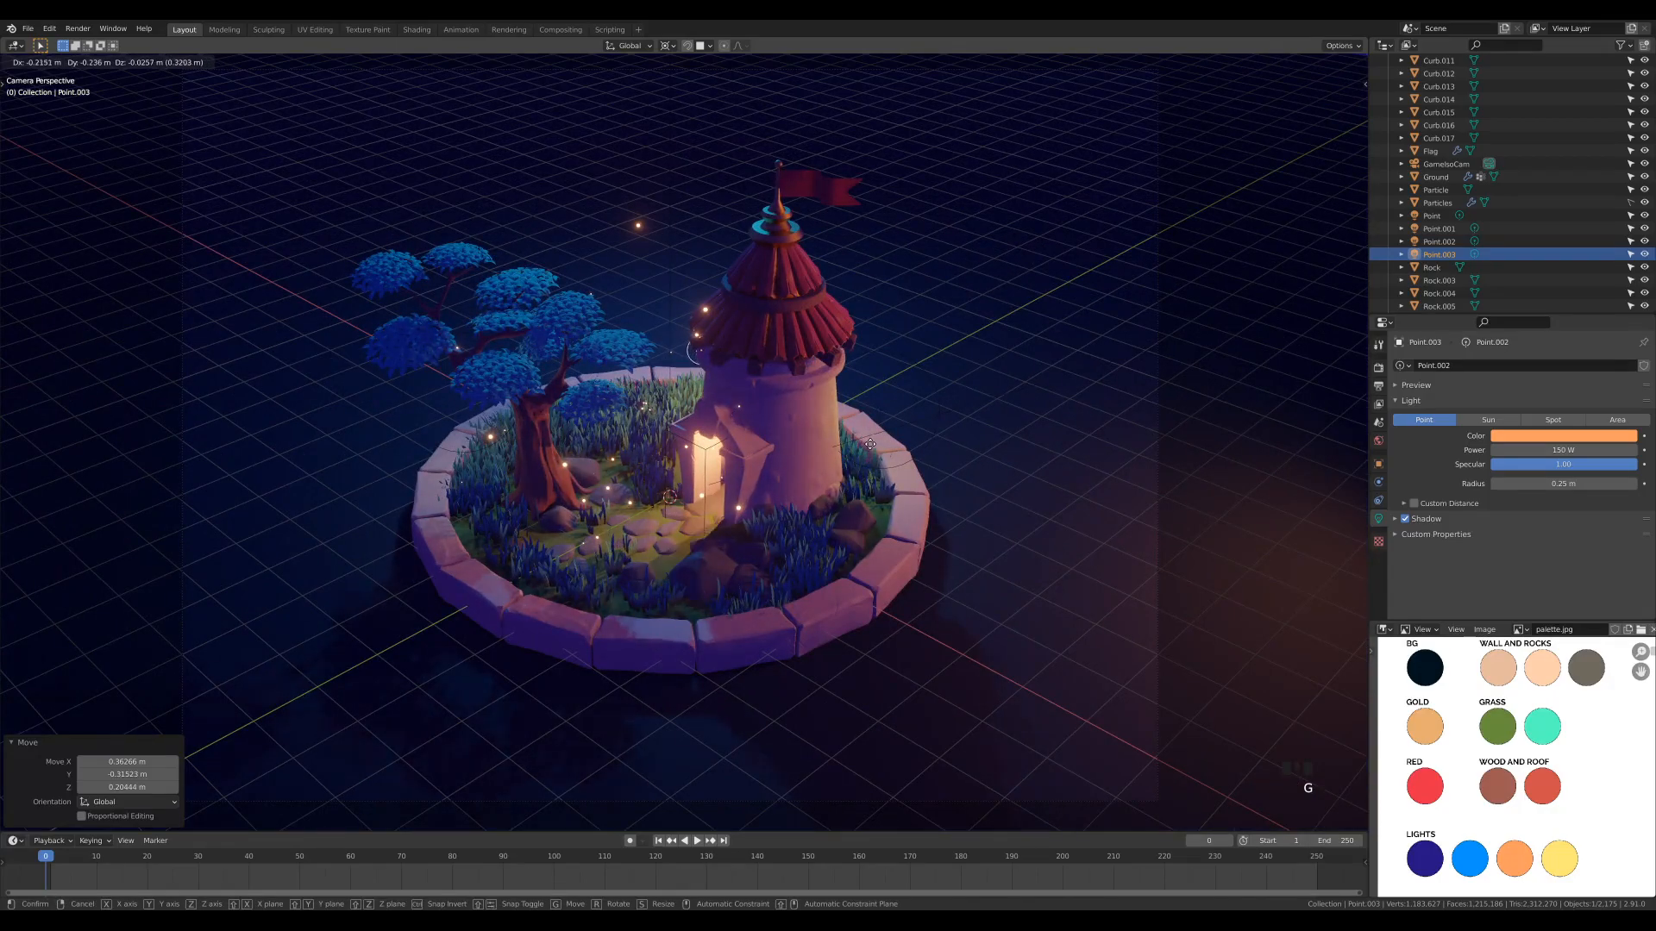
pyautogui.click(879, 457)
pyautogui.moveTo(880, 457); pyautogui.dragTo(845, 431, button='middle')
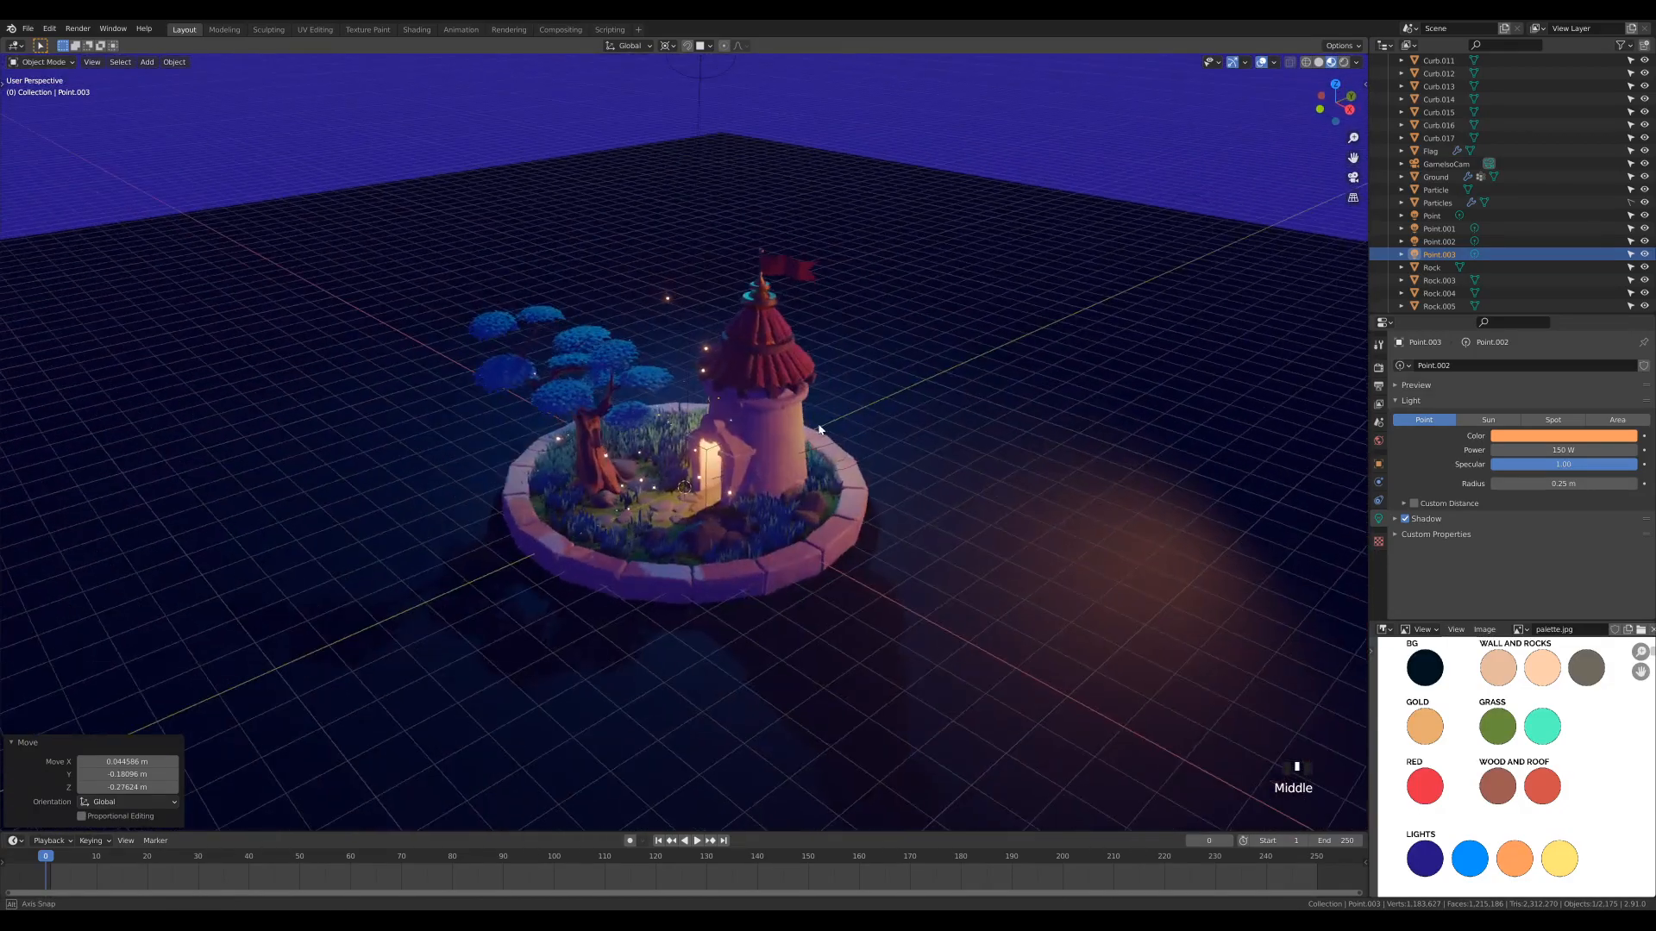
pyautogui.press('KP_0')
pyautogui.hotkey('ctrl', 's')
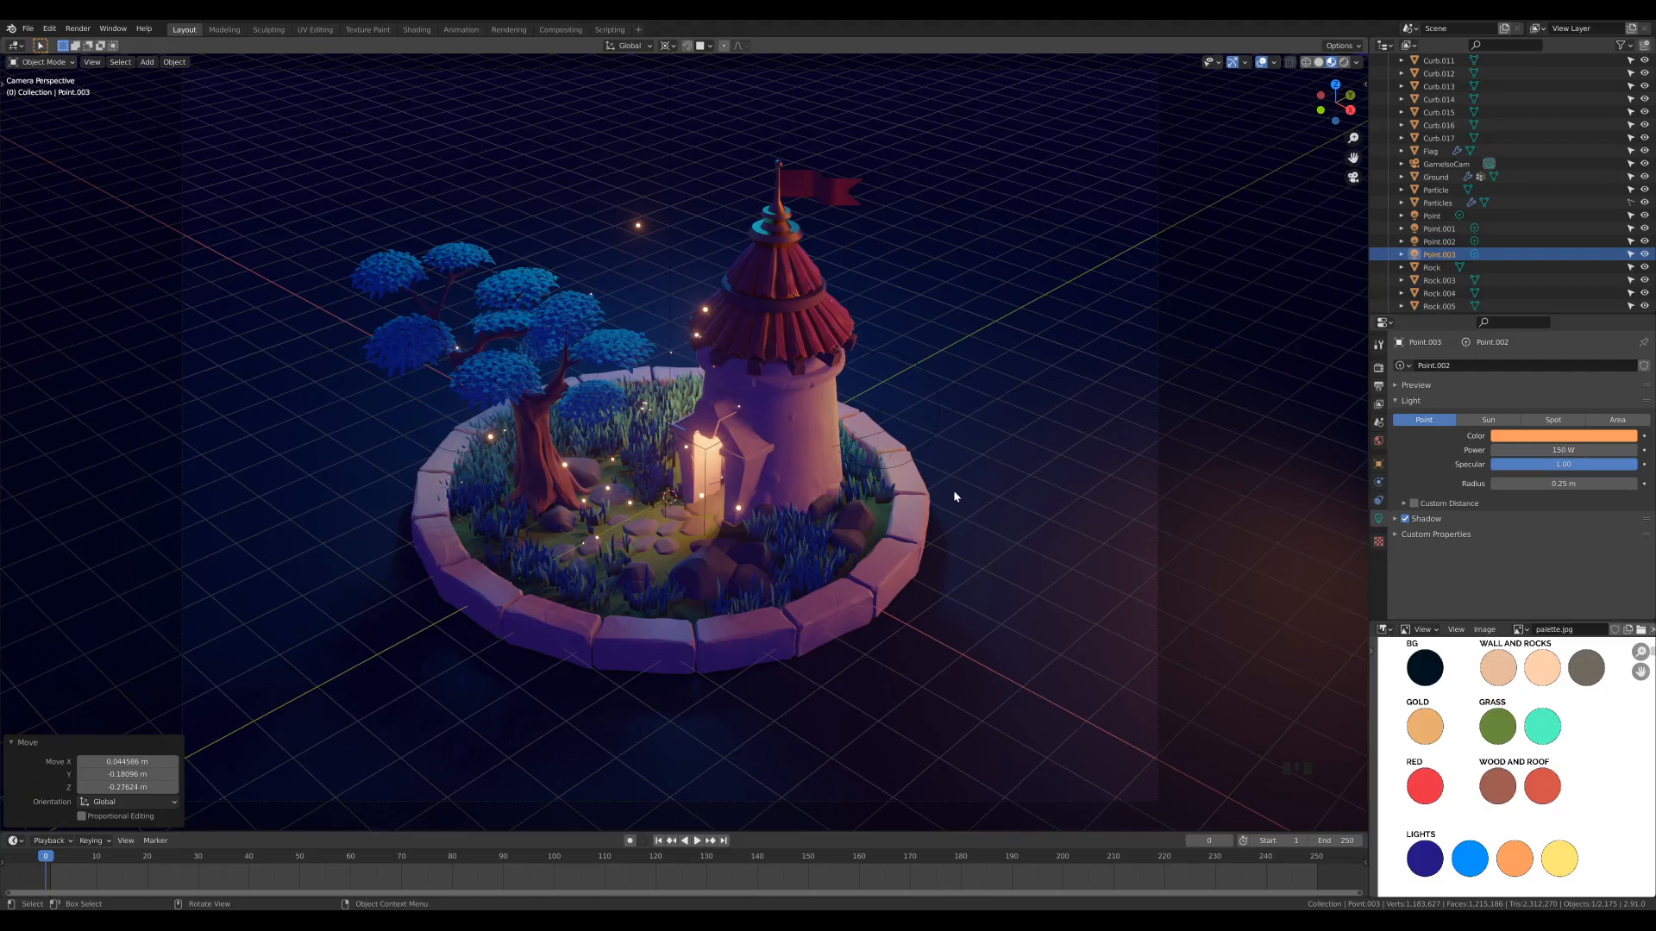
# Add a 2 m mesh cube at the world origin
pyautogui.hotkey('shift', 'a')
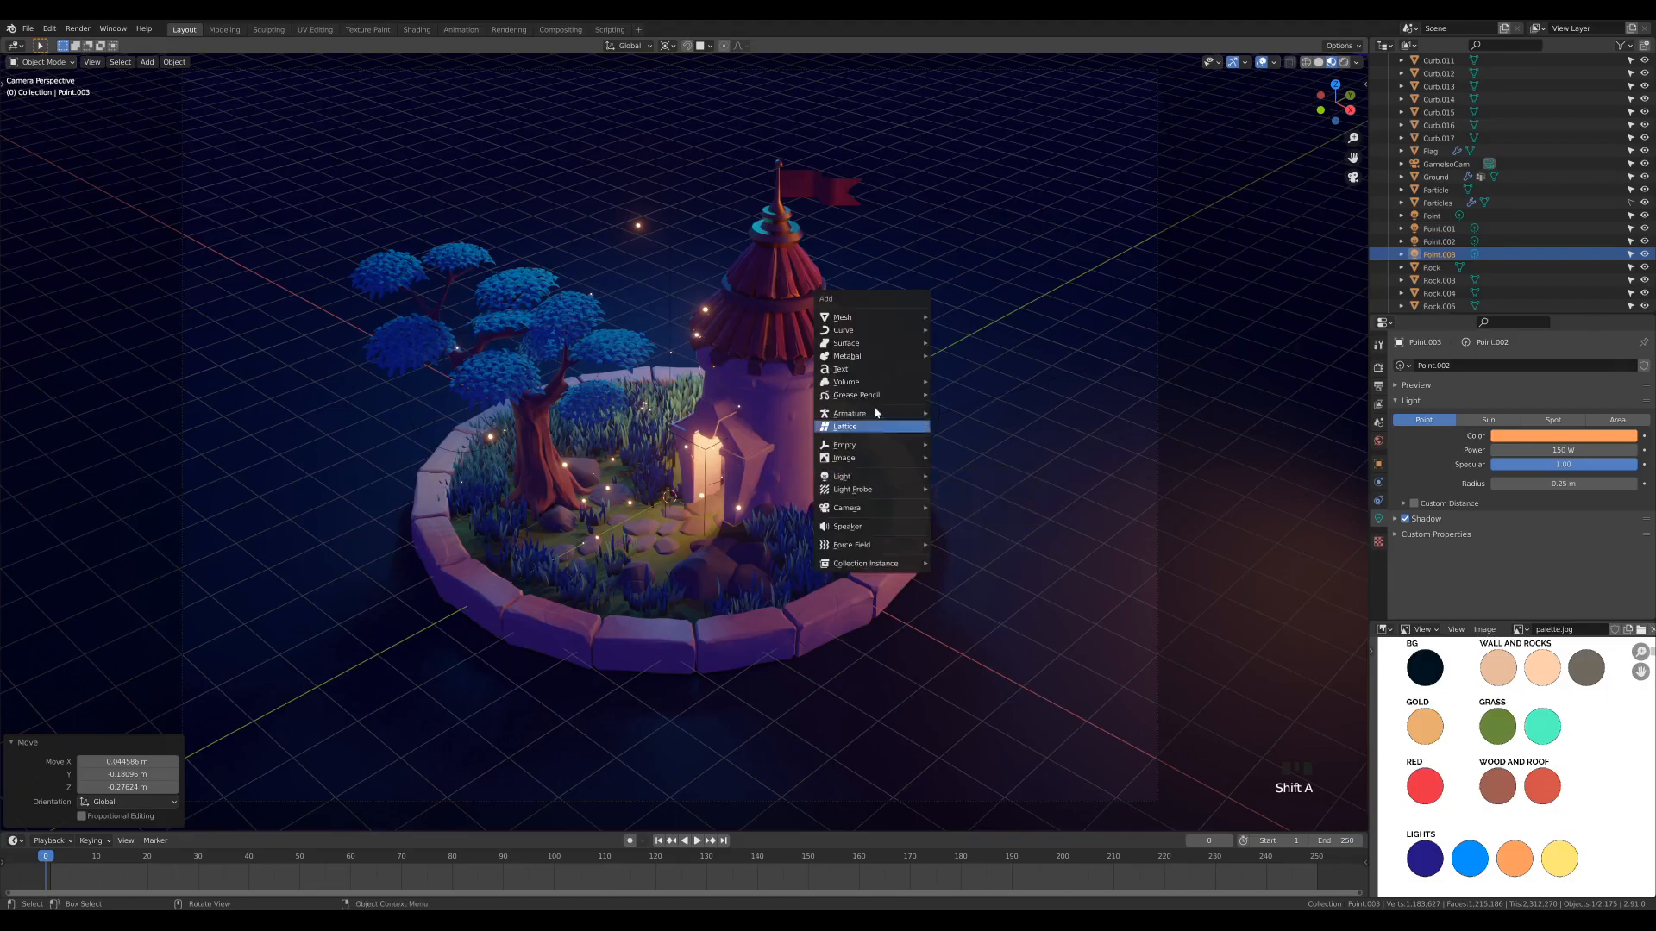
pyautogui.moveTo(918, 317)
pyautogui.click(965, 330)
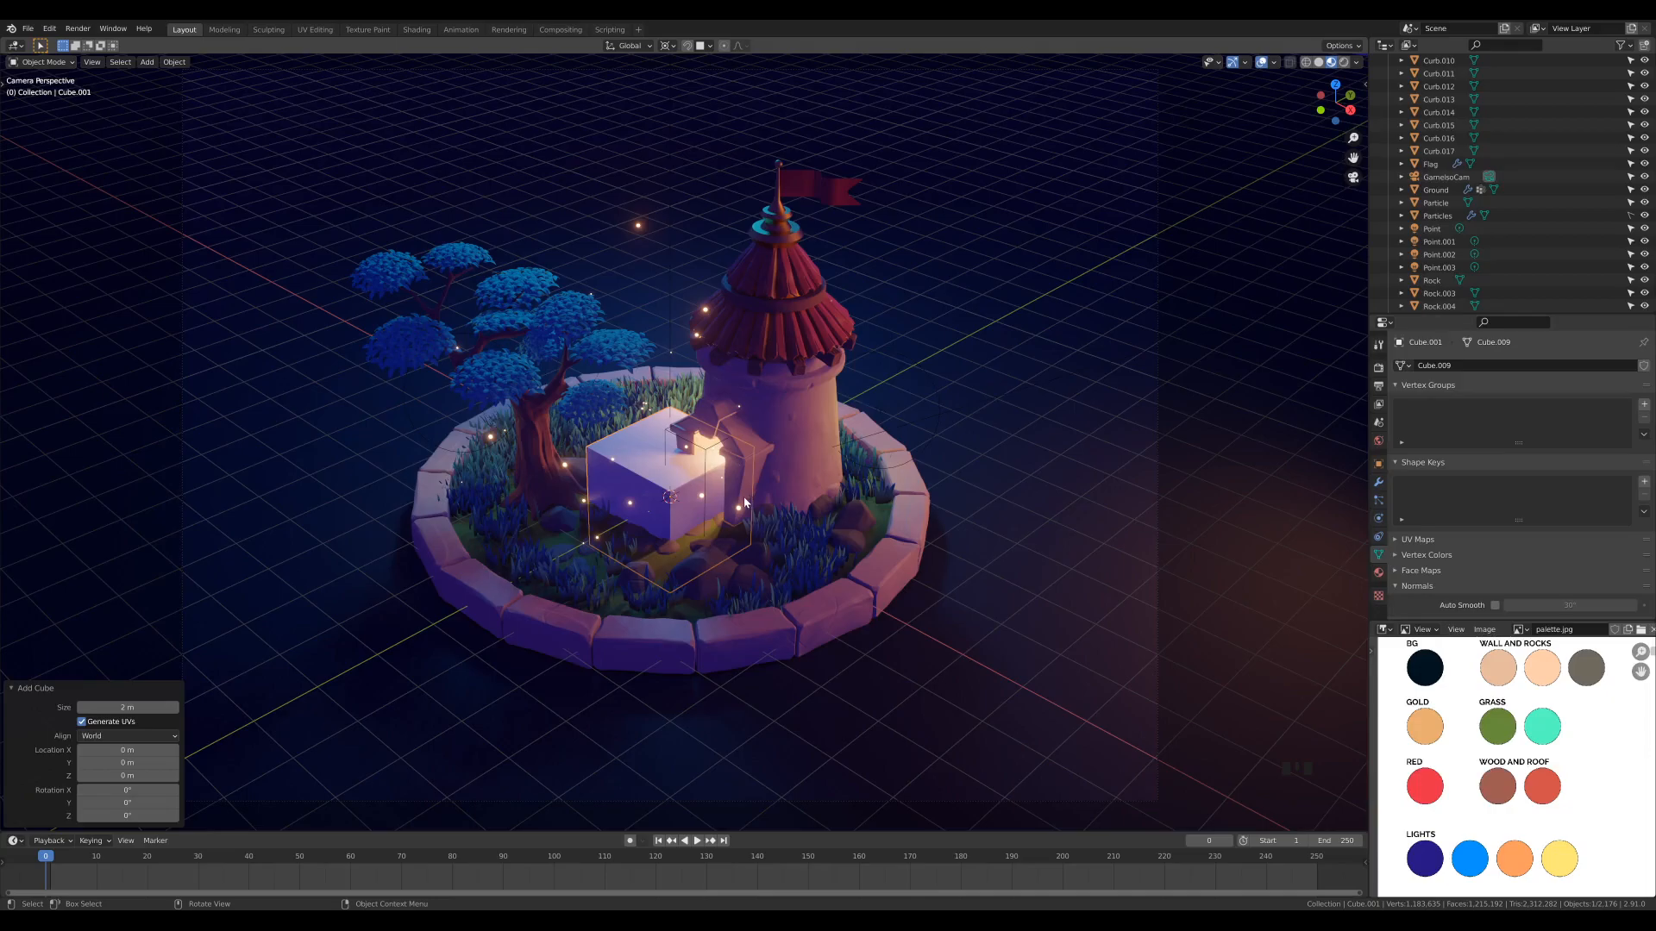
# Scale the new cube up by about 7.56 and raise it about 3.85 m along Z to enclose the diorama
pyautogui.press('s')
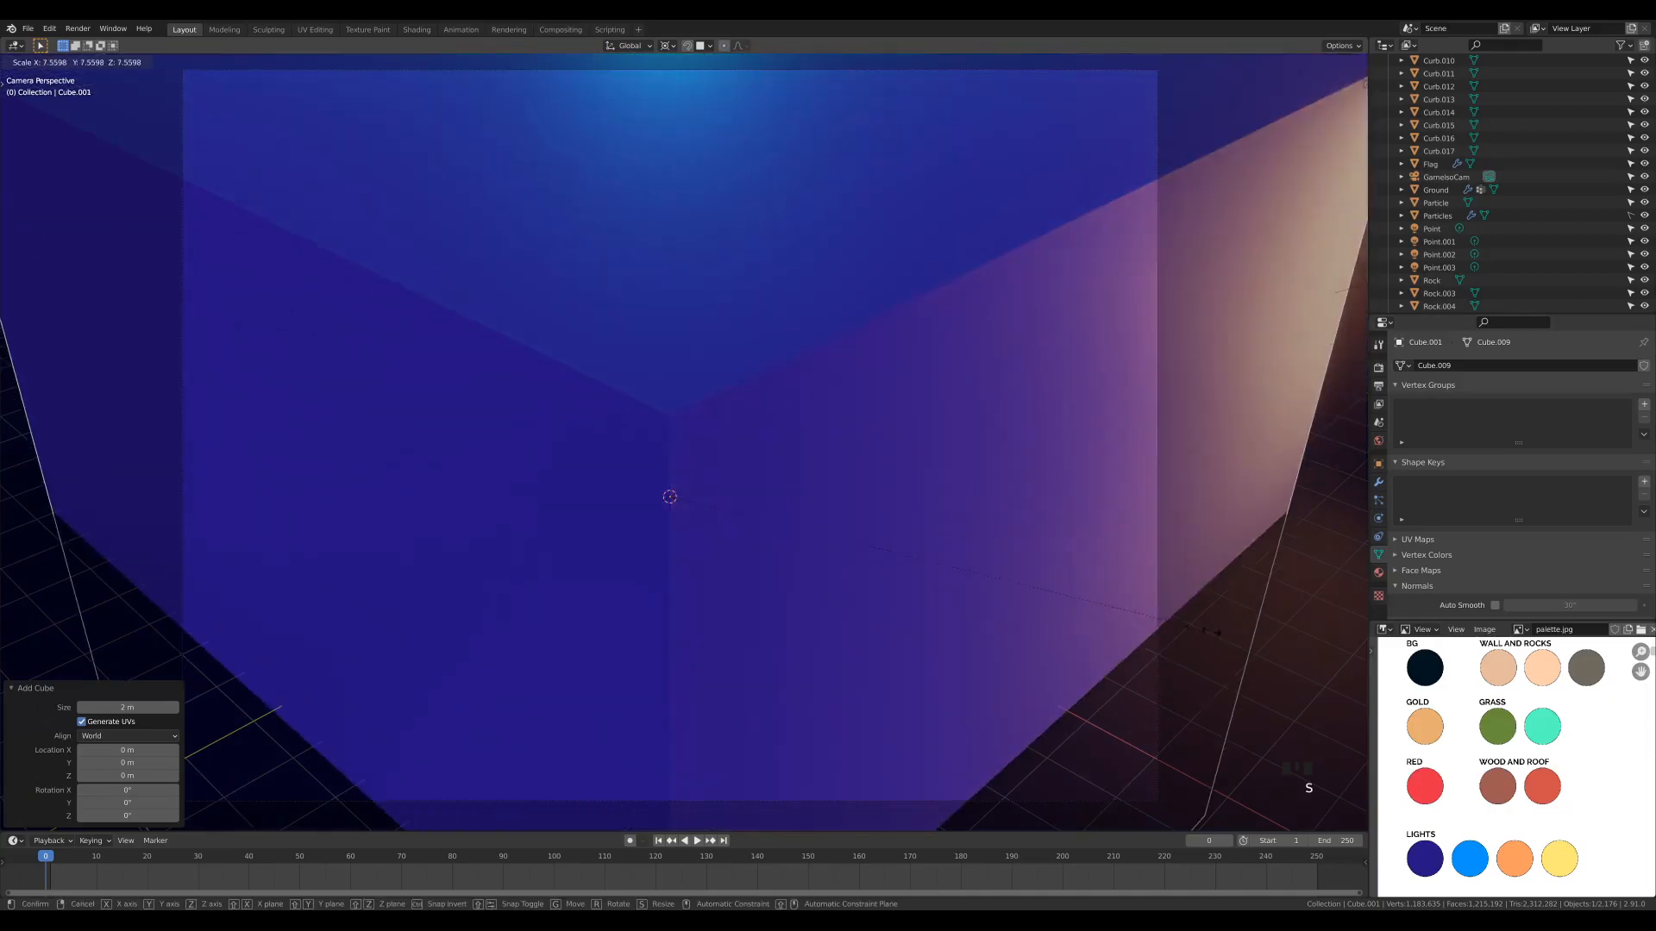
pyautogui.click(1212, 636)
pyautogui.scroll(-5, 940, 573)
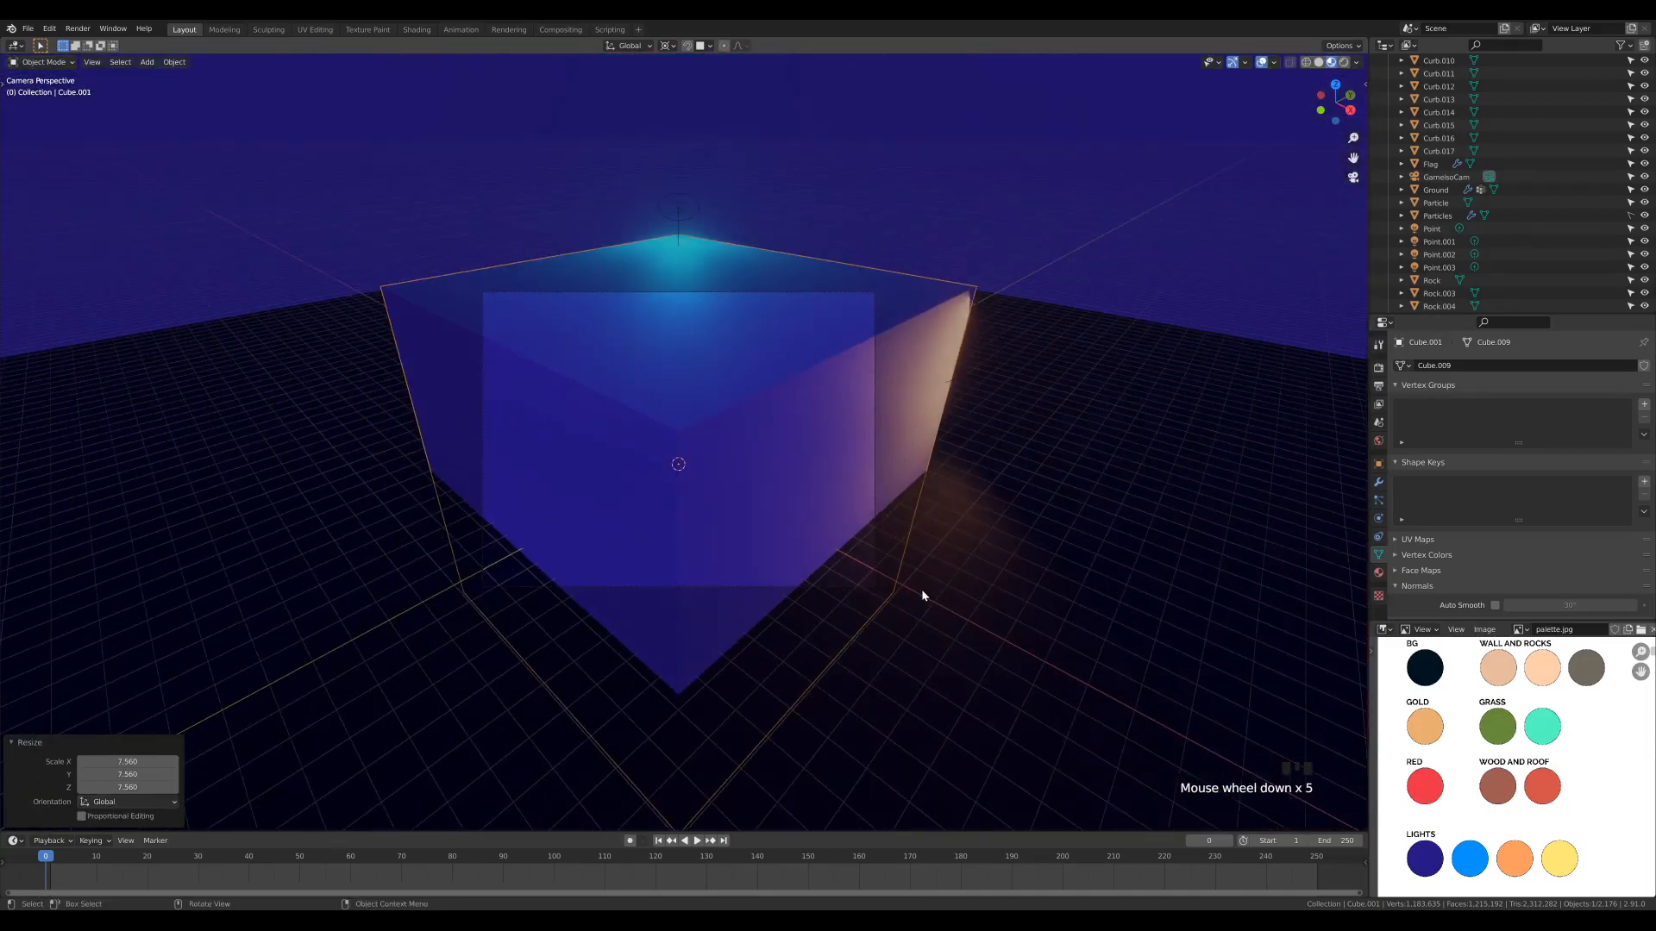
pyautogui.press('g')
pyautogui.press('z')
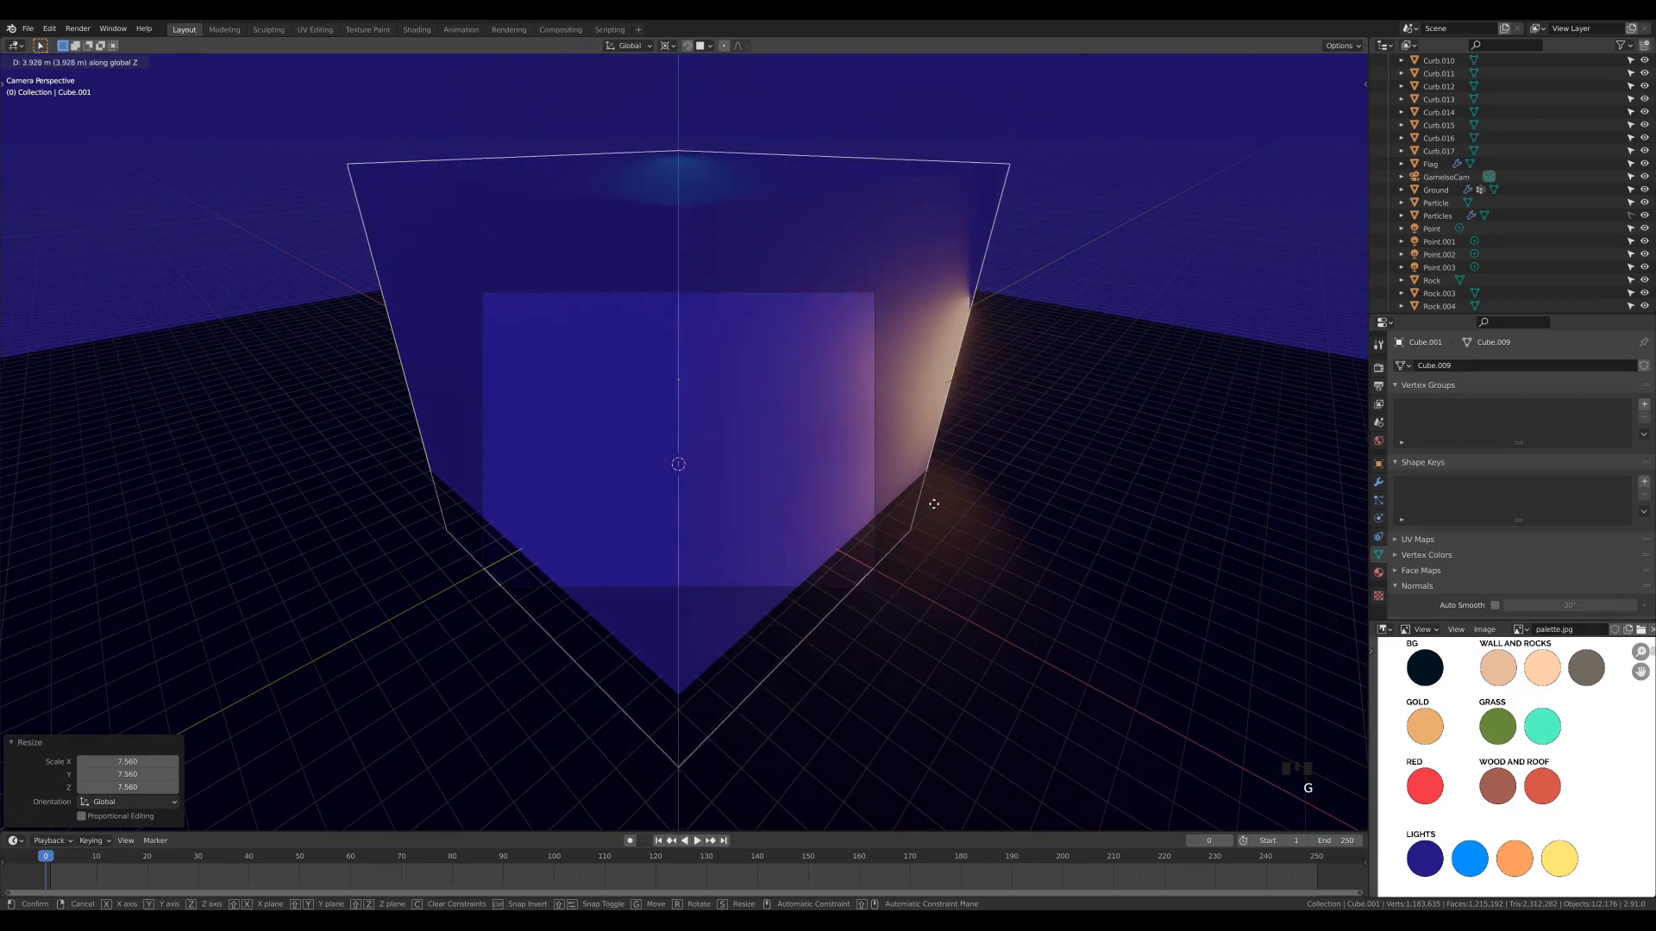
pyautogui.click(929, 513)
# Scale the large cube up again by about 1.257 and lower it about 2.93 m along Z
pyautogui.press('s')
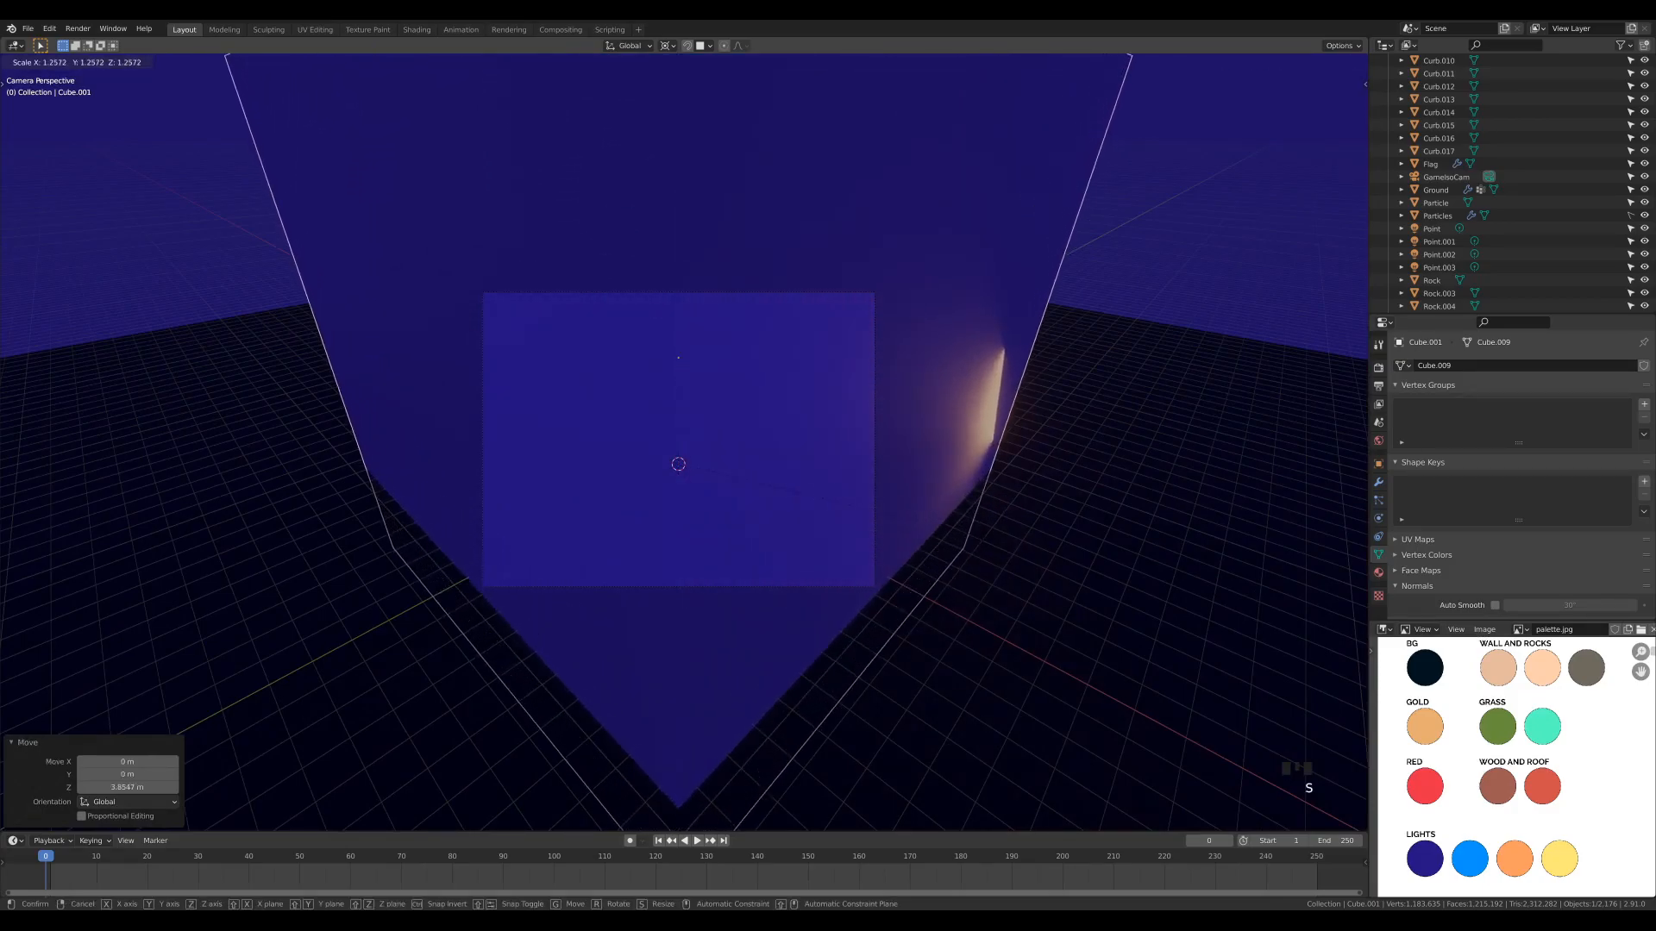
pyautogui.click(985, 533)
pyautogui.press('g')
pyautogui.press('z')
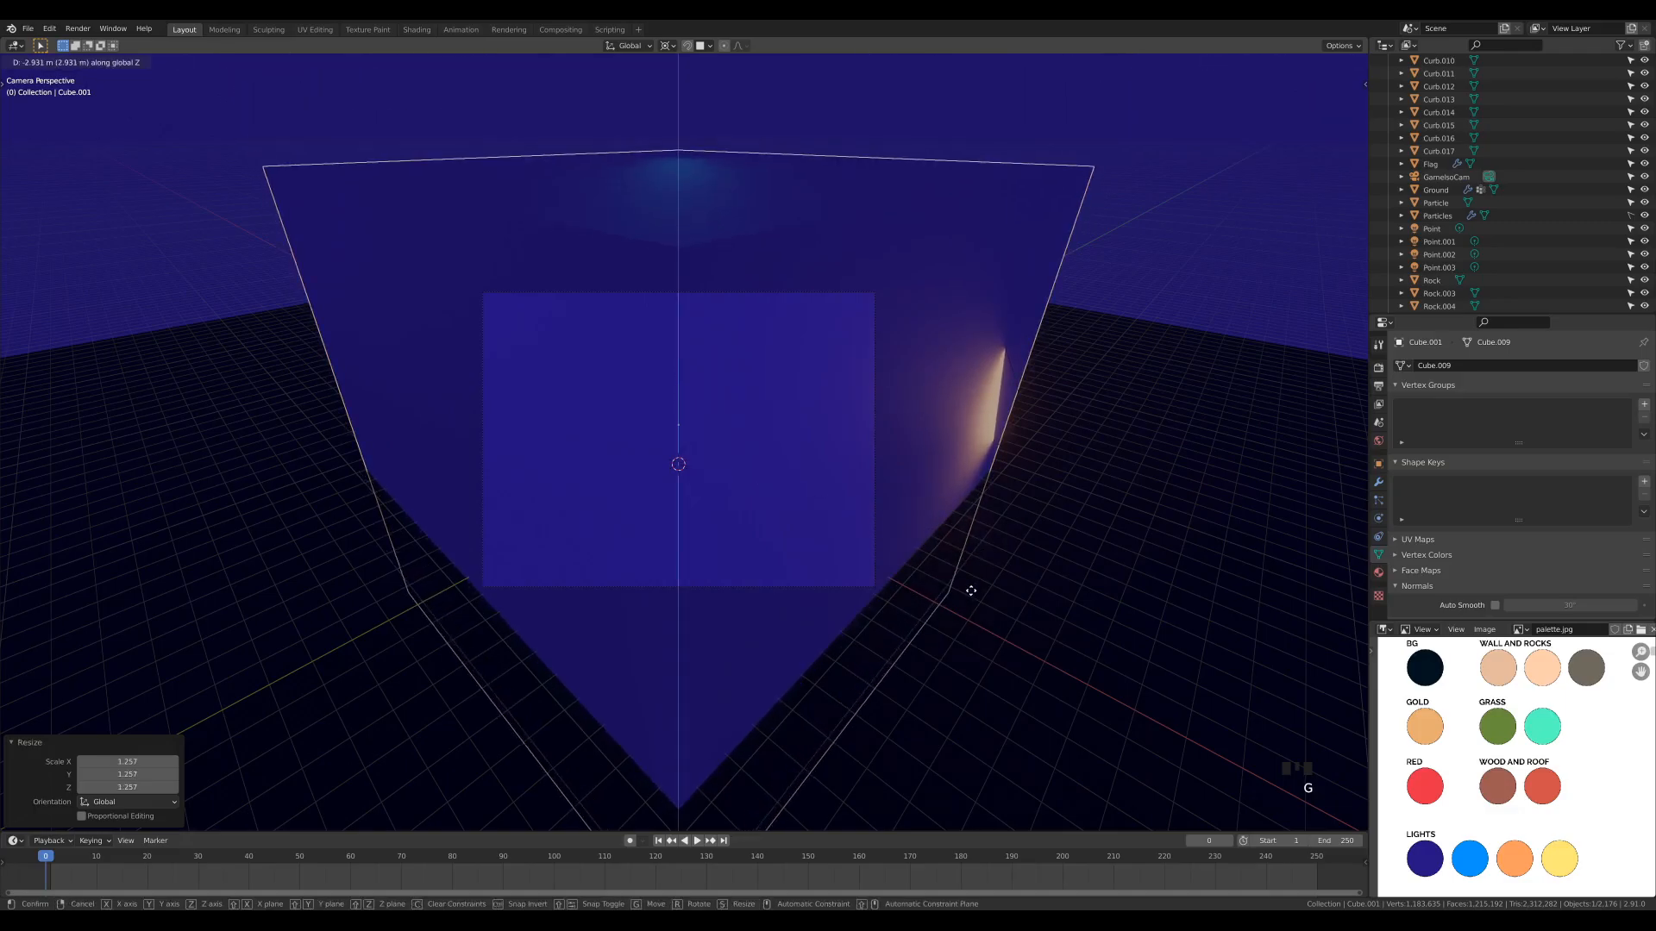
pyautogui.click(971, 591)
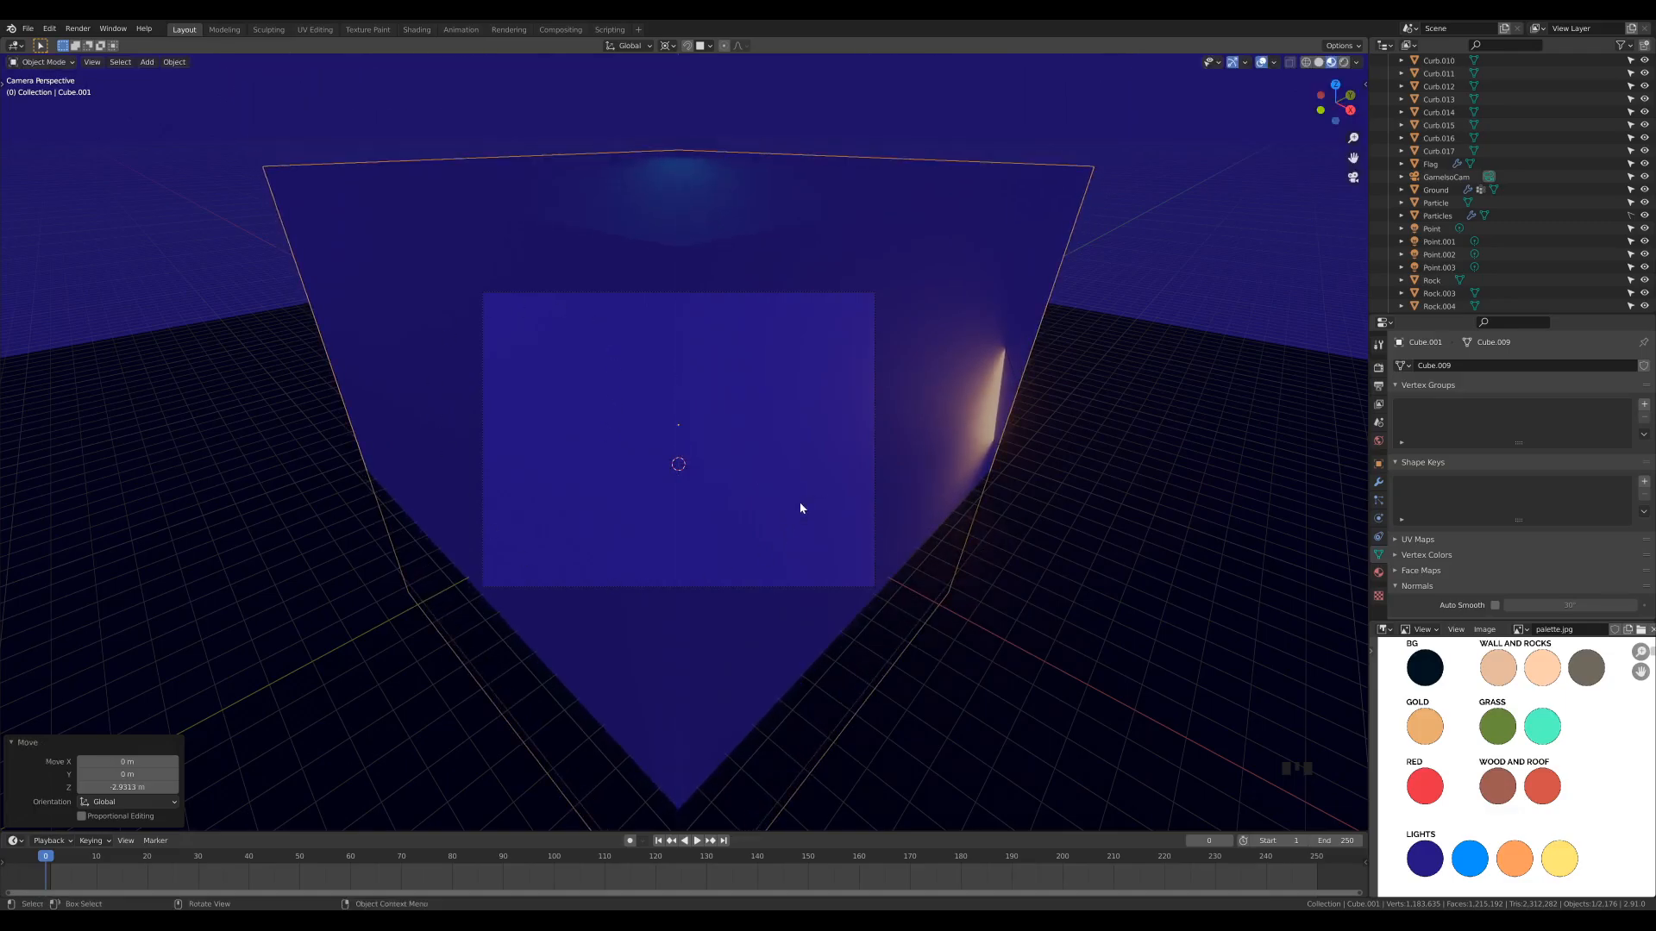
# Rename the large enclosing cube object as Fog
pyautogui.scroll(2, 826, 510)
pyautogui.click(1378, 574)
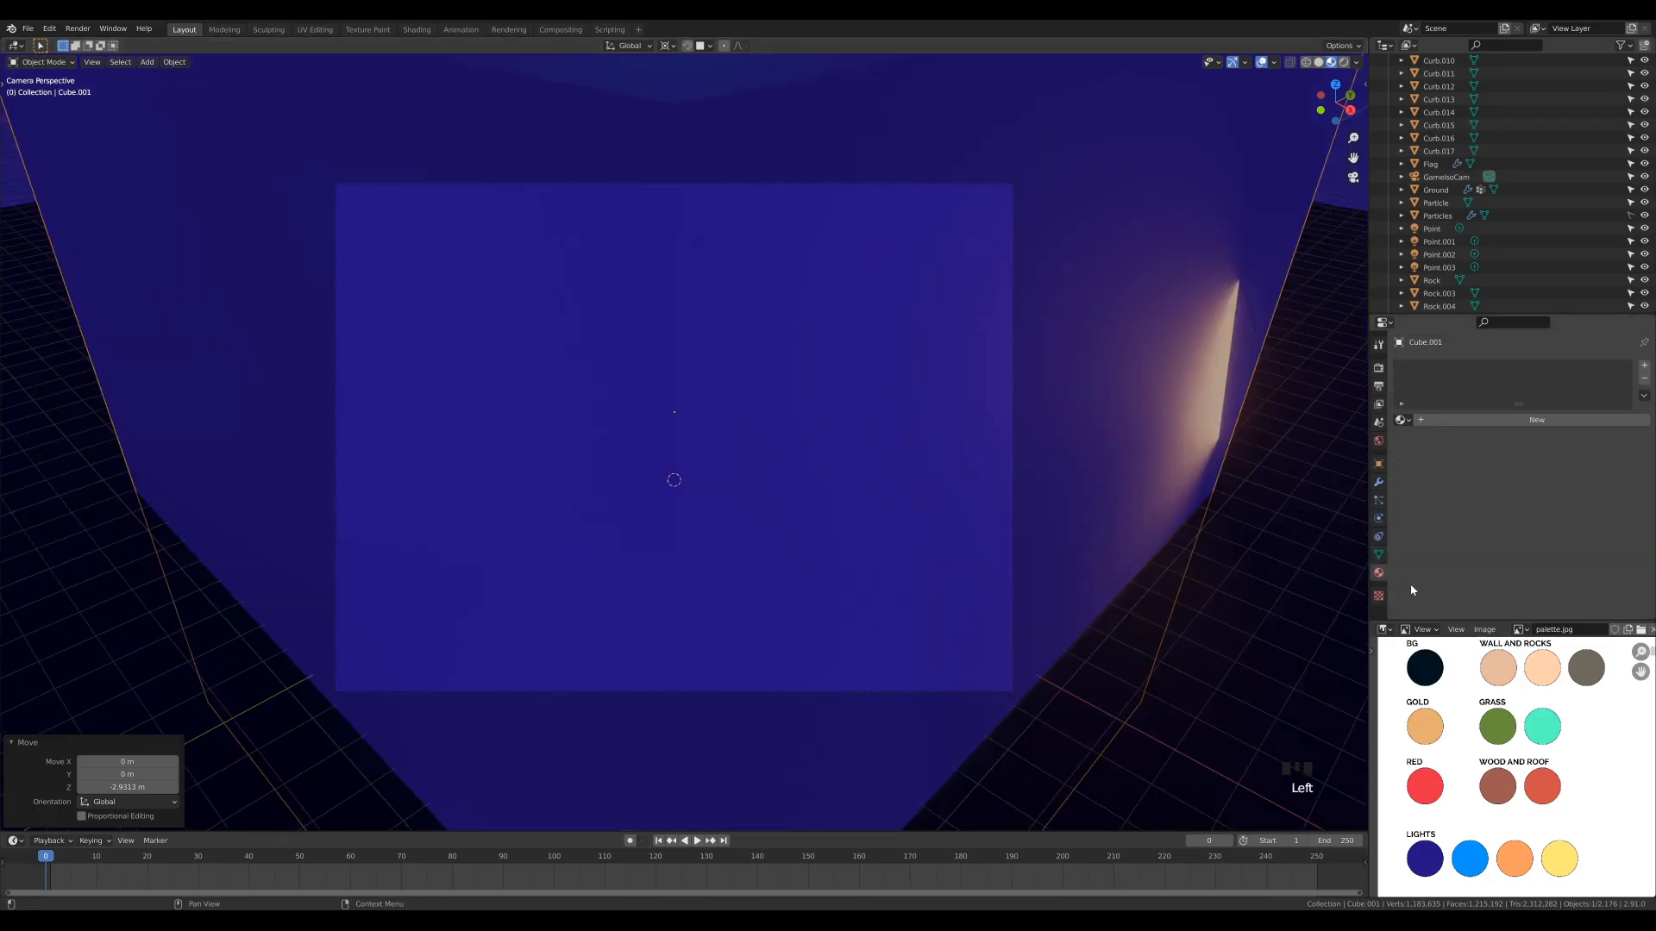
pyautogui.click(1378, 464)
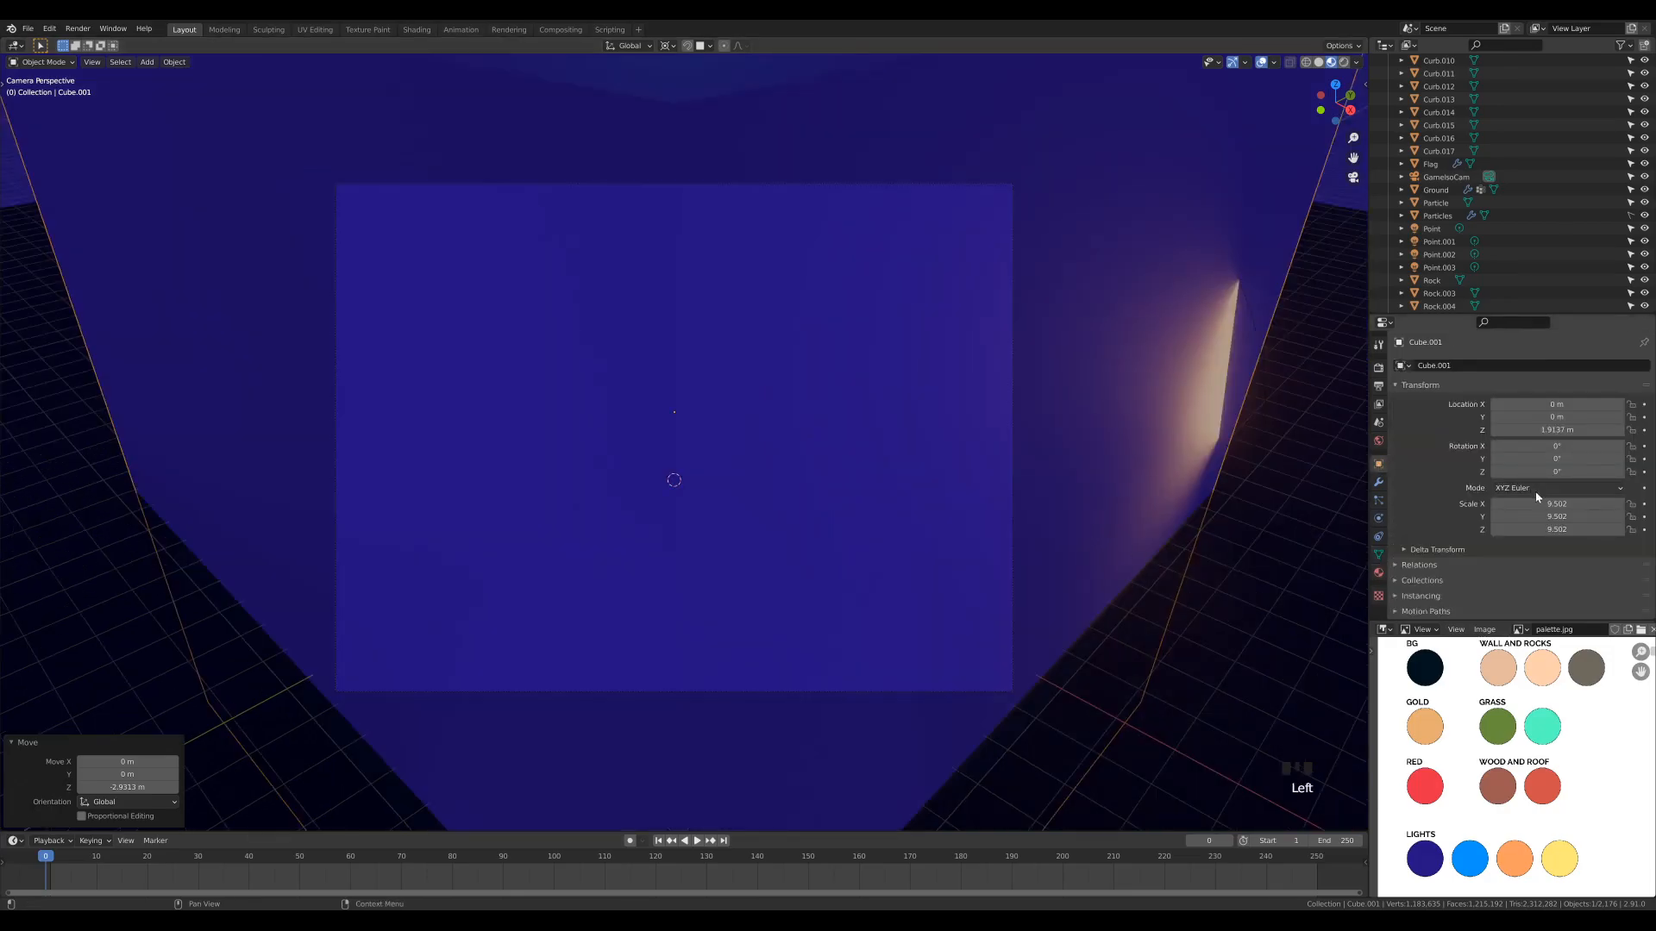
pyautogui.click(1455, 368)
pyautogui.write('Fog')
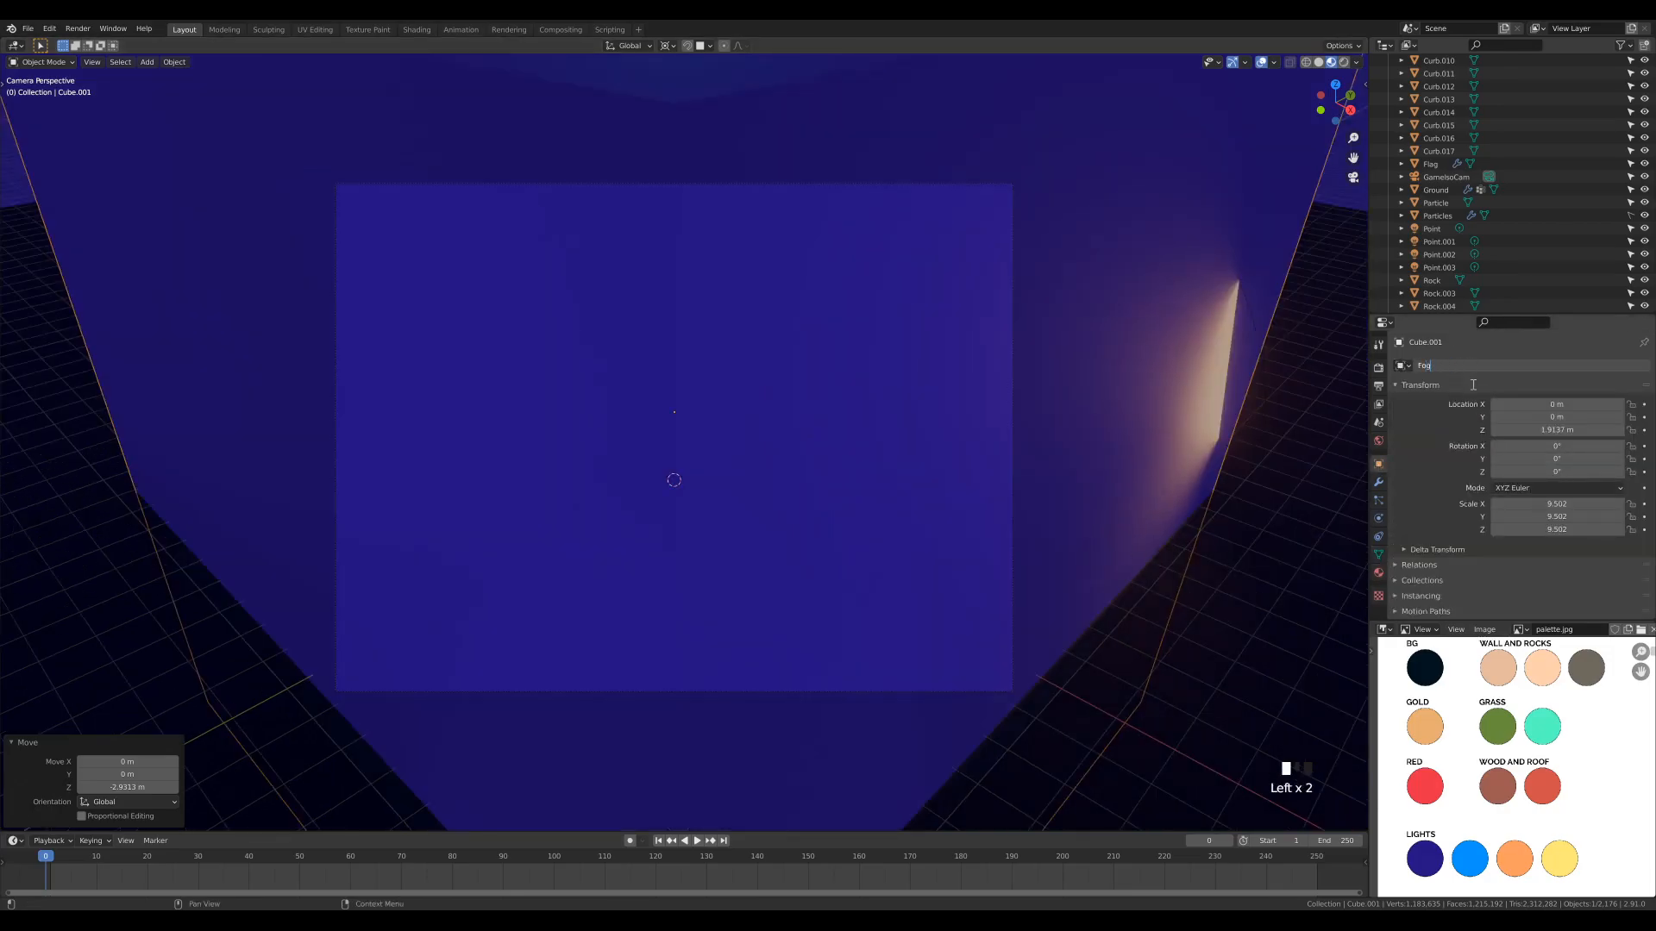
pyautogui.press('Return')
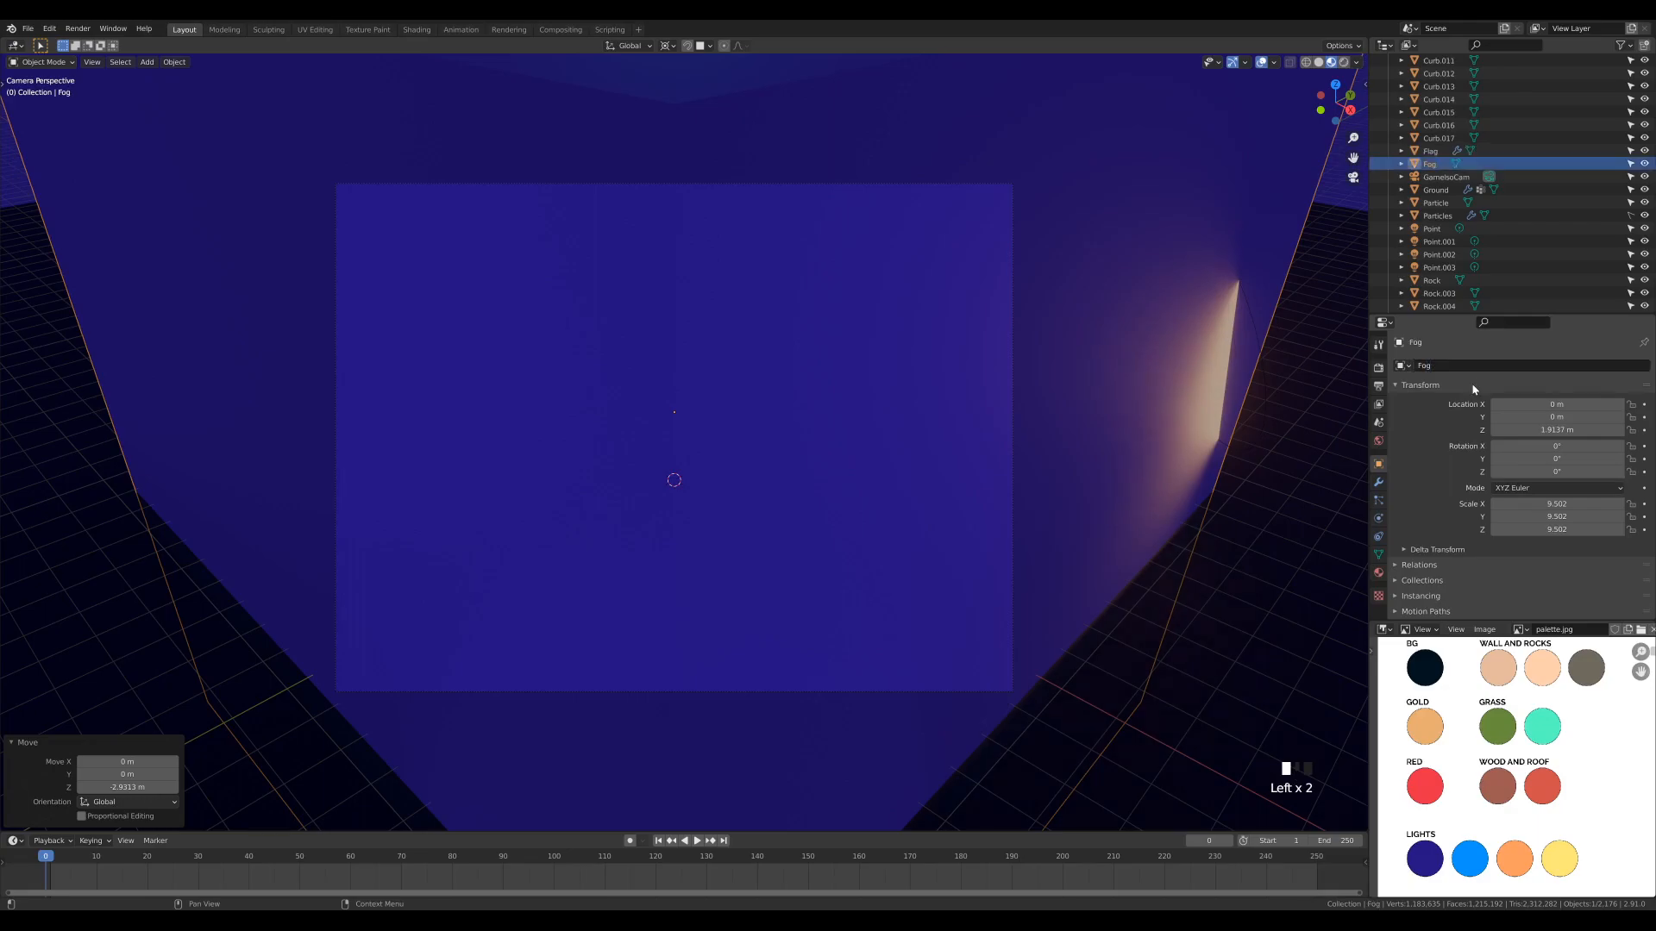
# Create a new material on the Fog object and name it Fog
pyautogui.click(1377, 573)
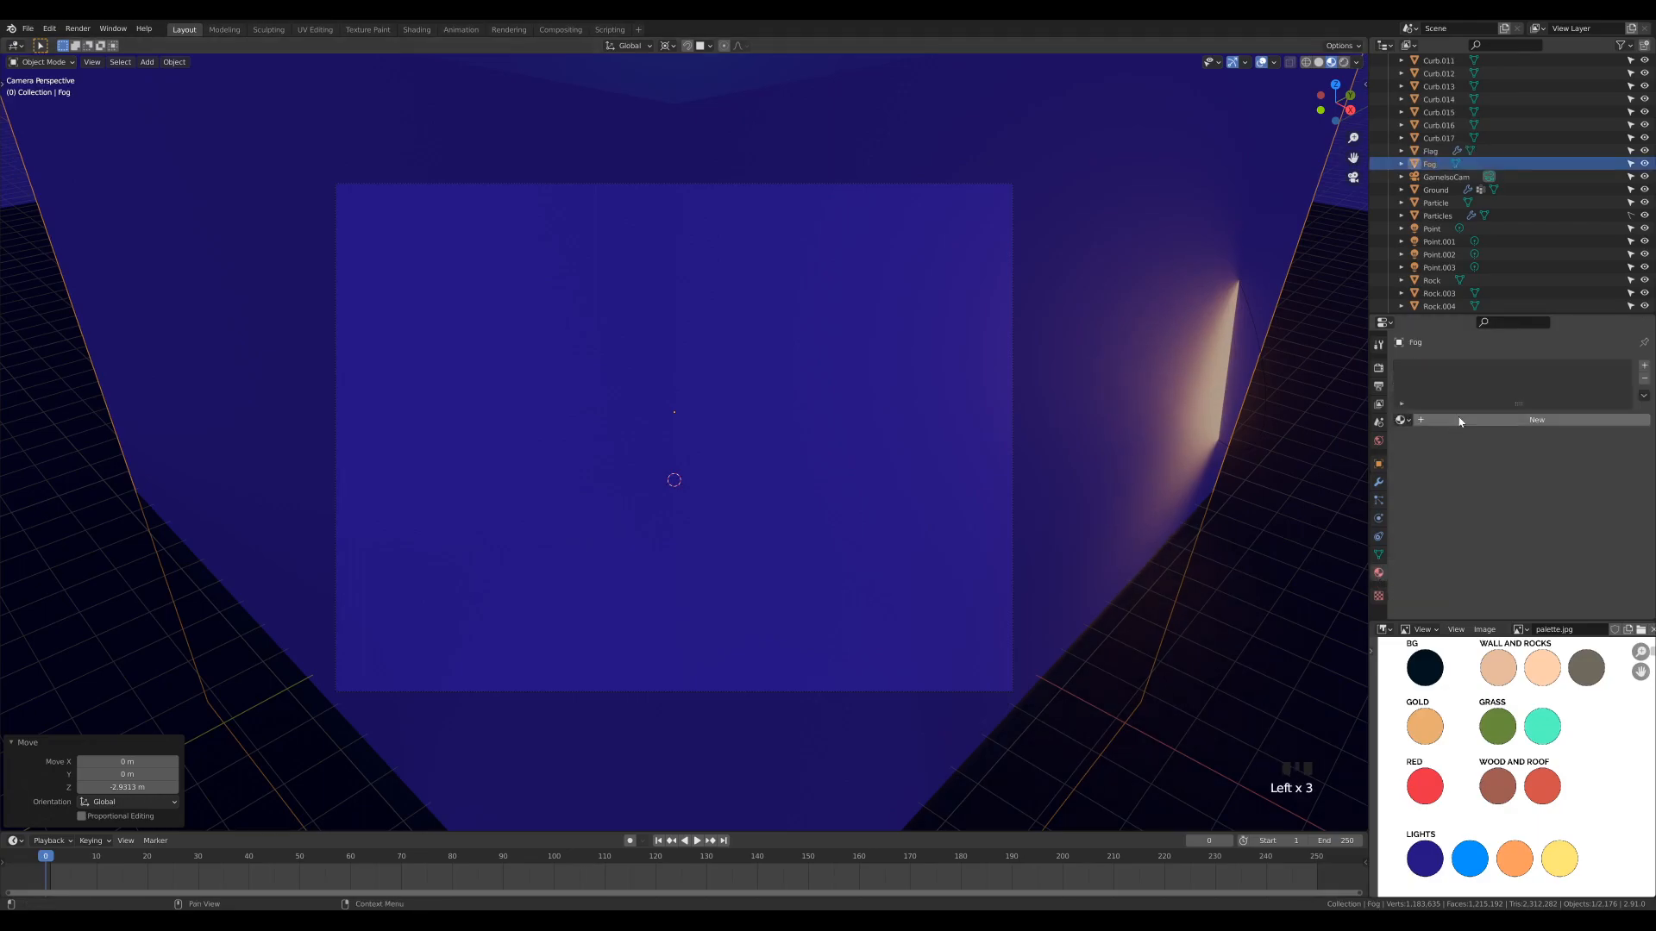
pyautogui.click(1458, 420)
pyautogui.doubleClick(1425, 368)
pyautogui.write('Fog')
pyautogui.press('Return')
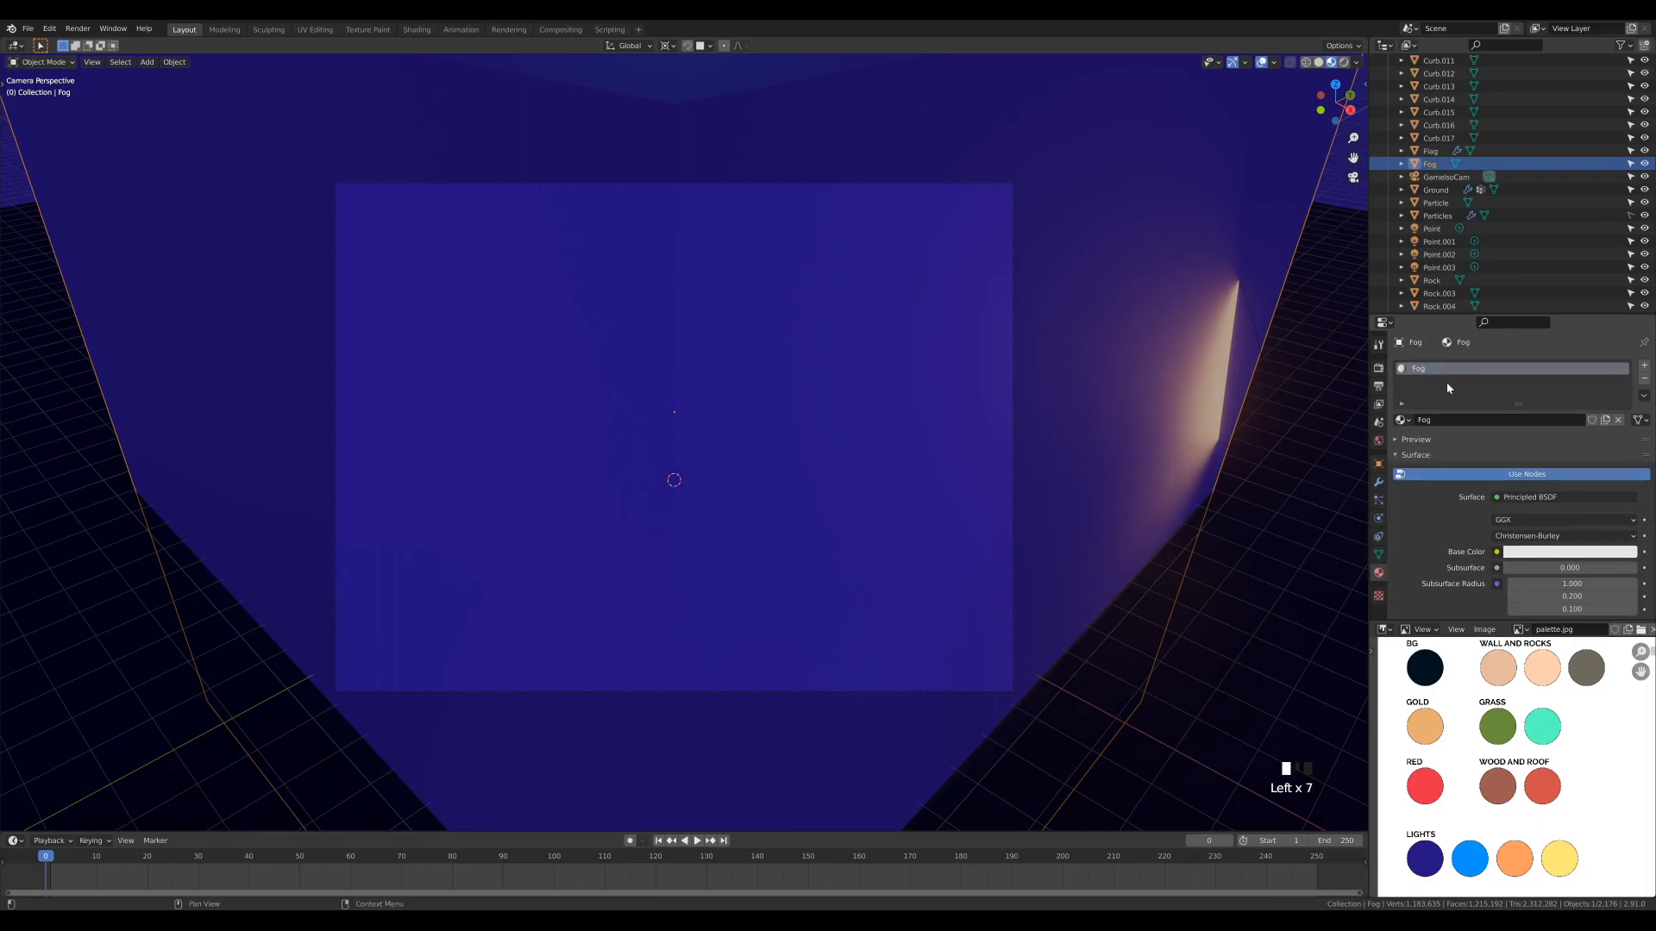
# Remove the Fog material's Principled BSDF surface shader and assign Principled Volume as its volume shader
pyautogui.click(1515, 500)
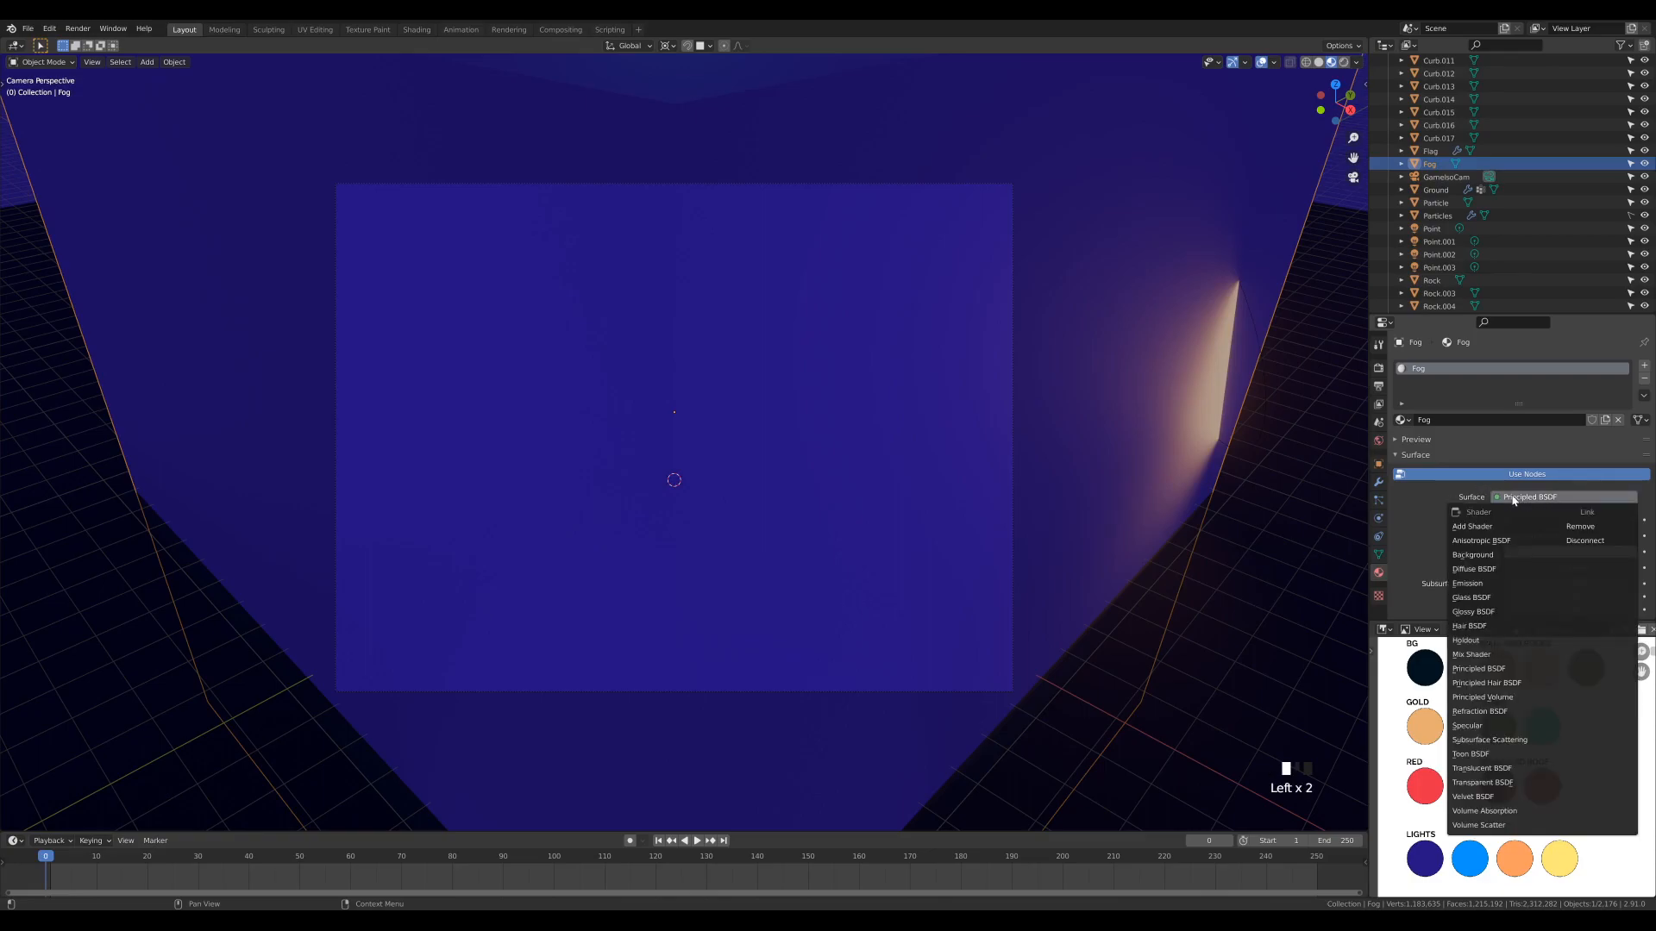
pyautogui.click(1594, 527)
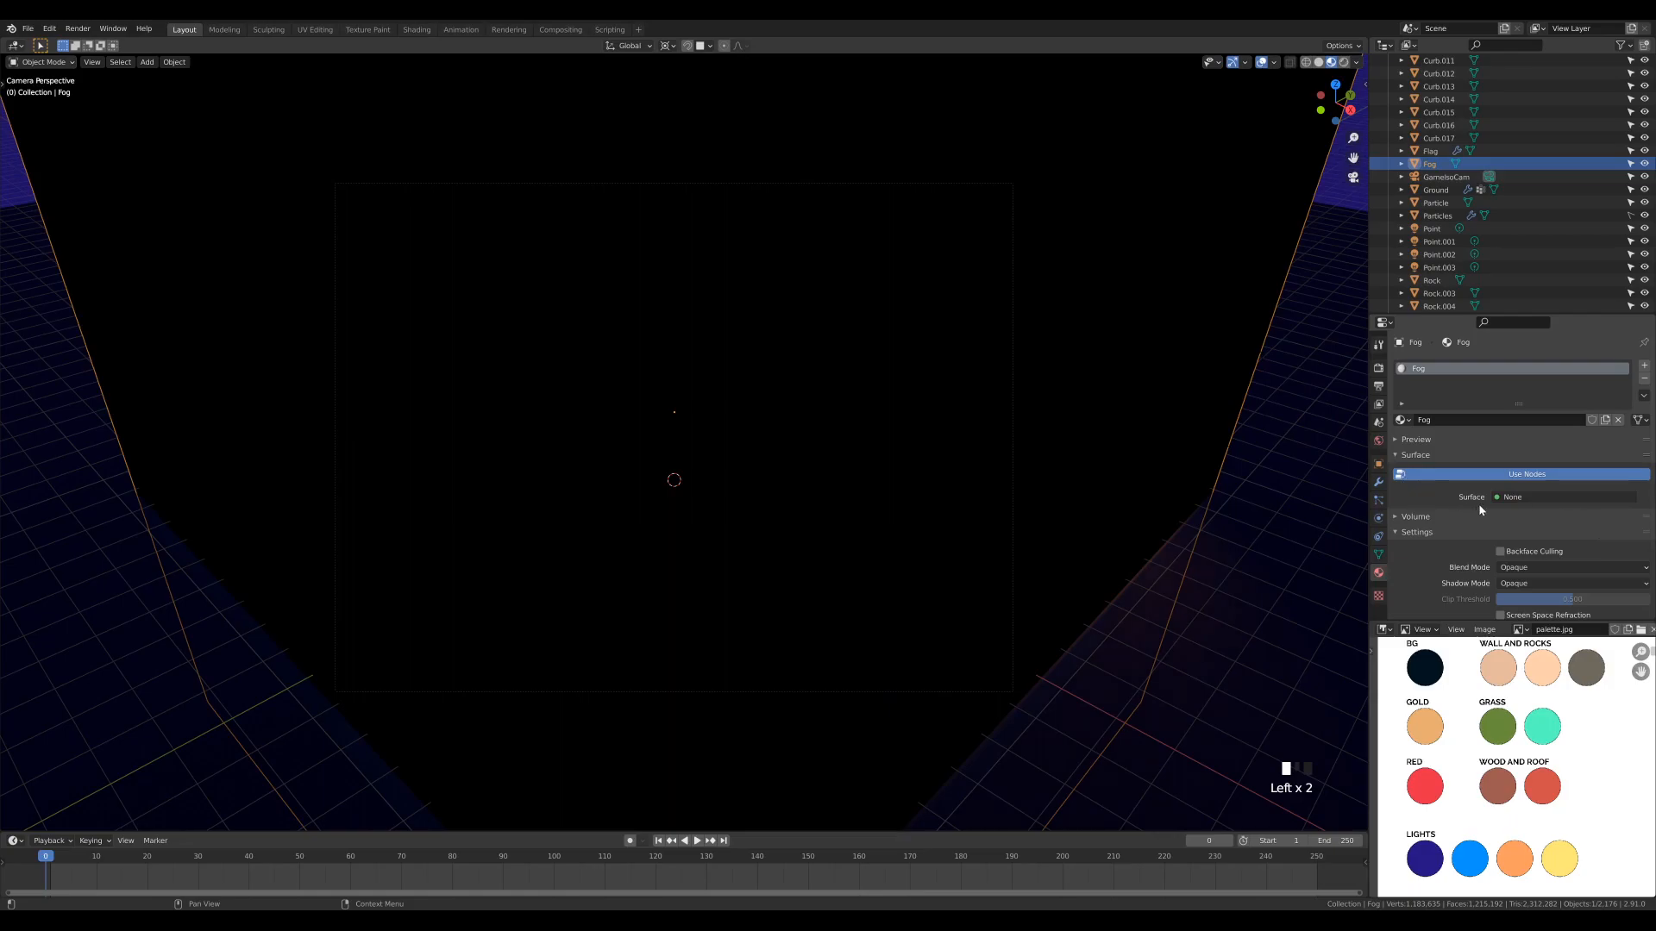
pyautogui.click(1399, 457)
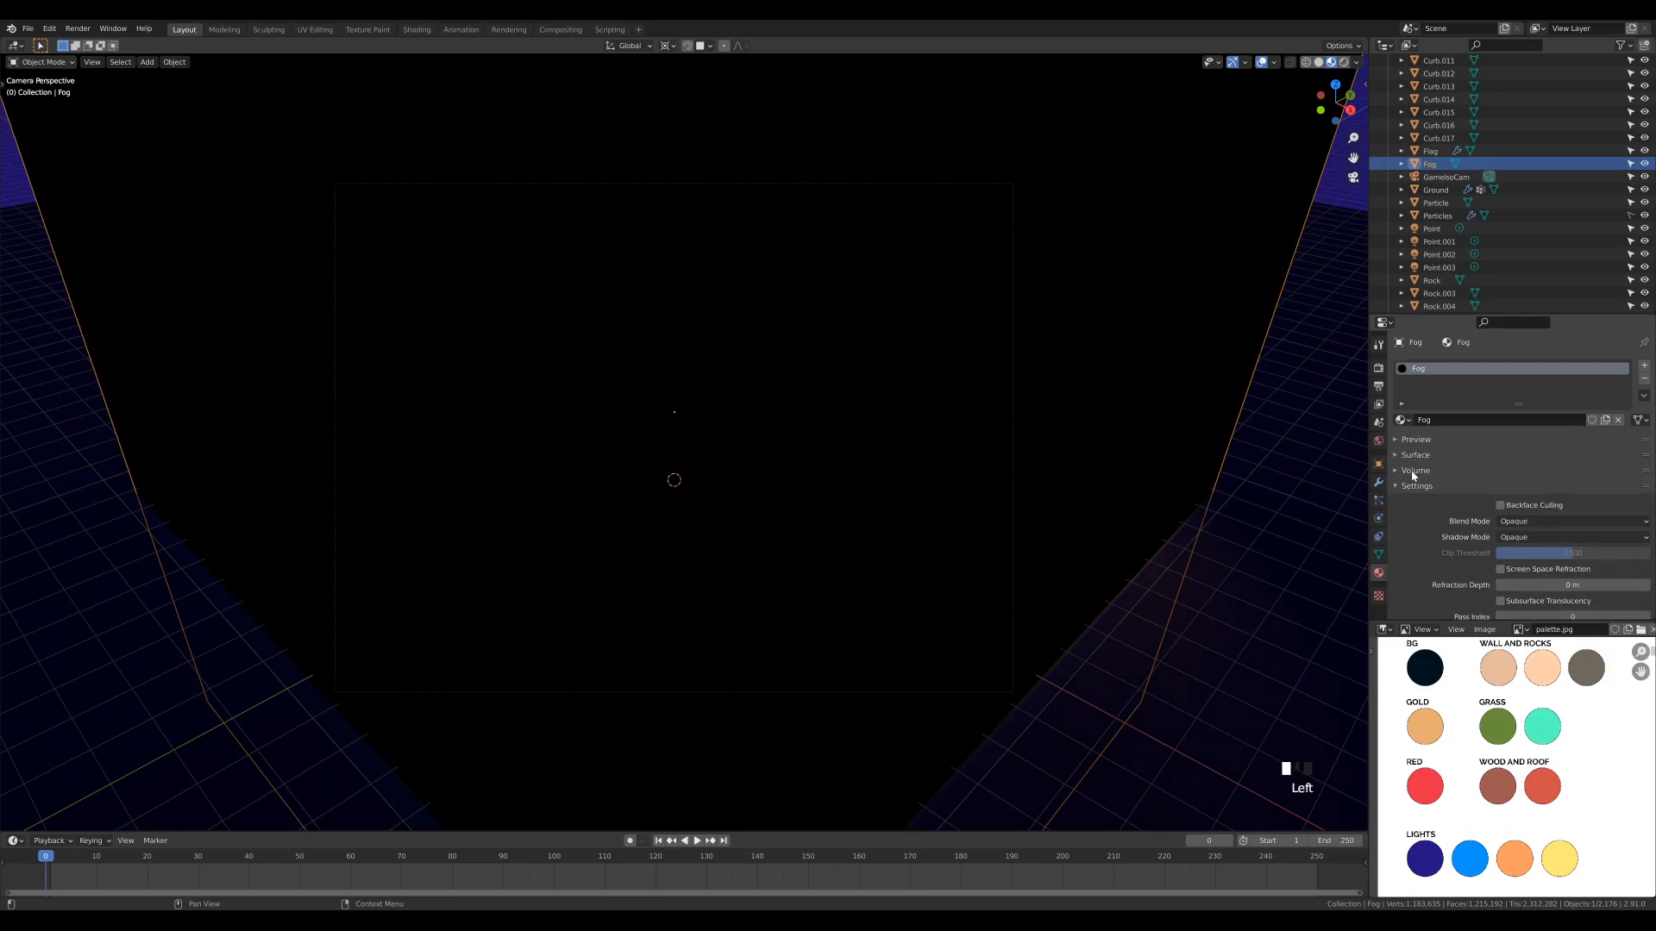
pyautogui.click(1410, 486)
pyautogui.click(1410, 471)
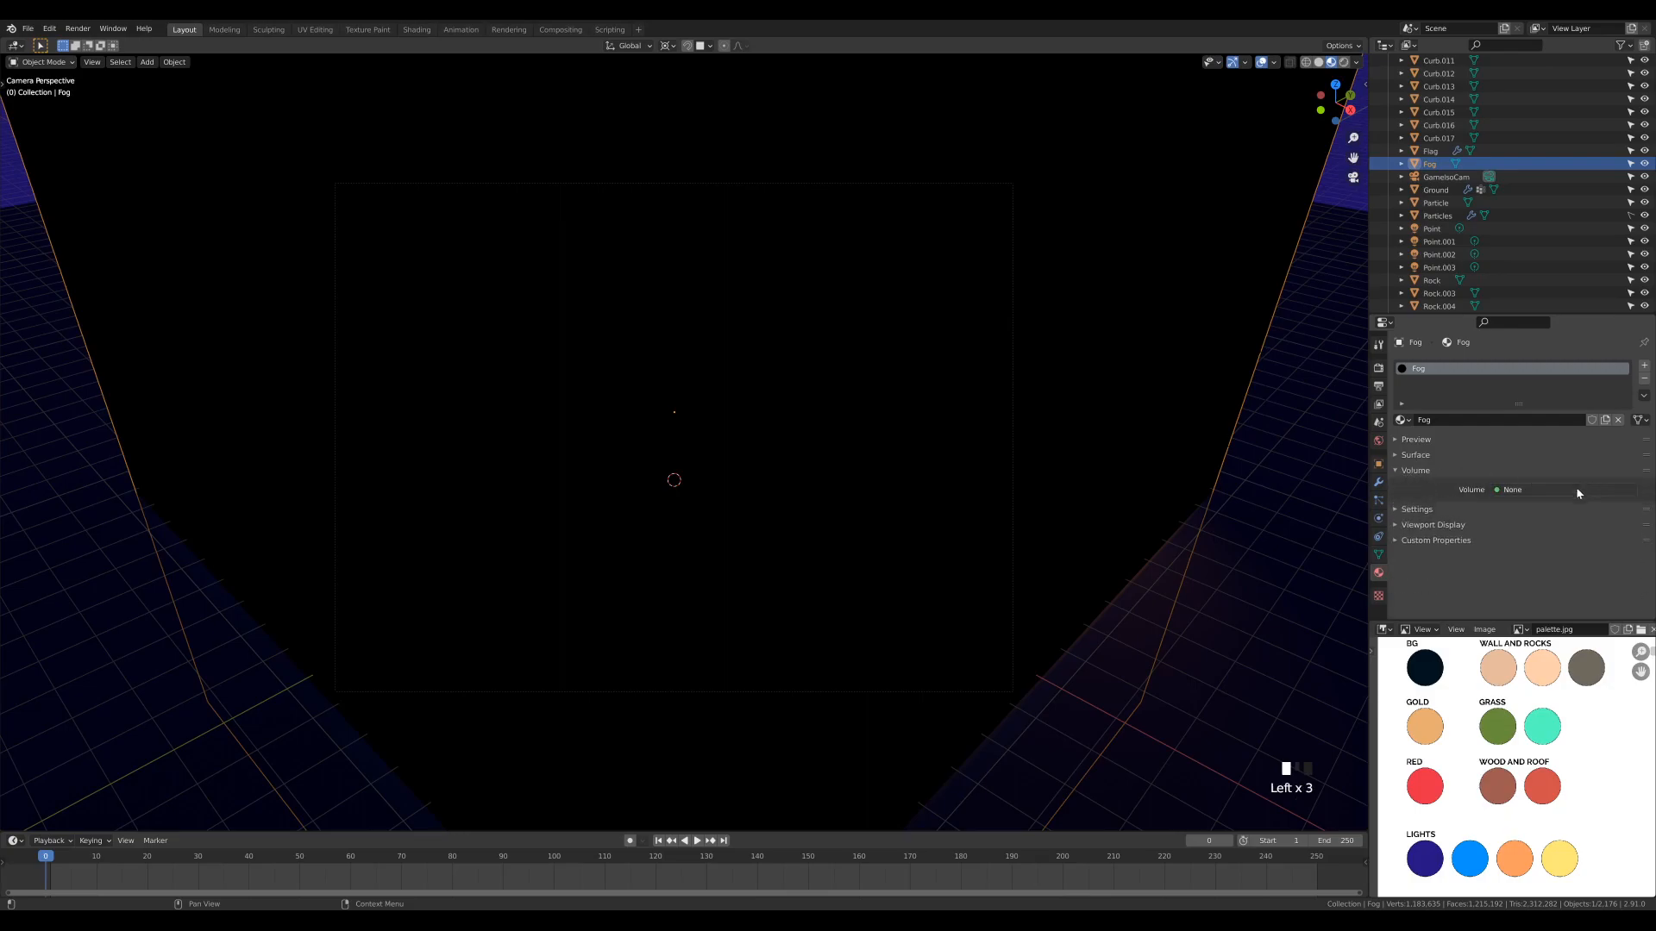
pyautogui.click(1519, 490)
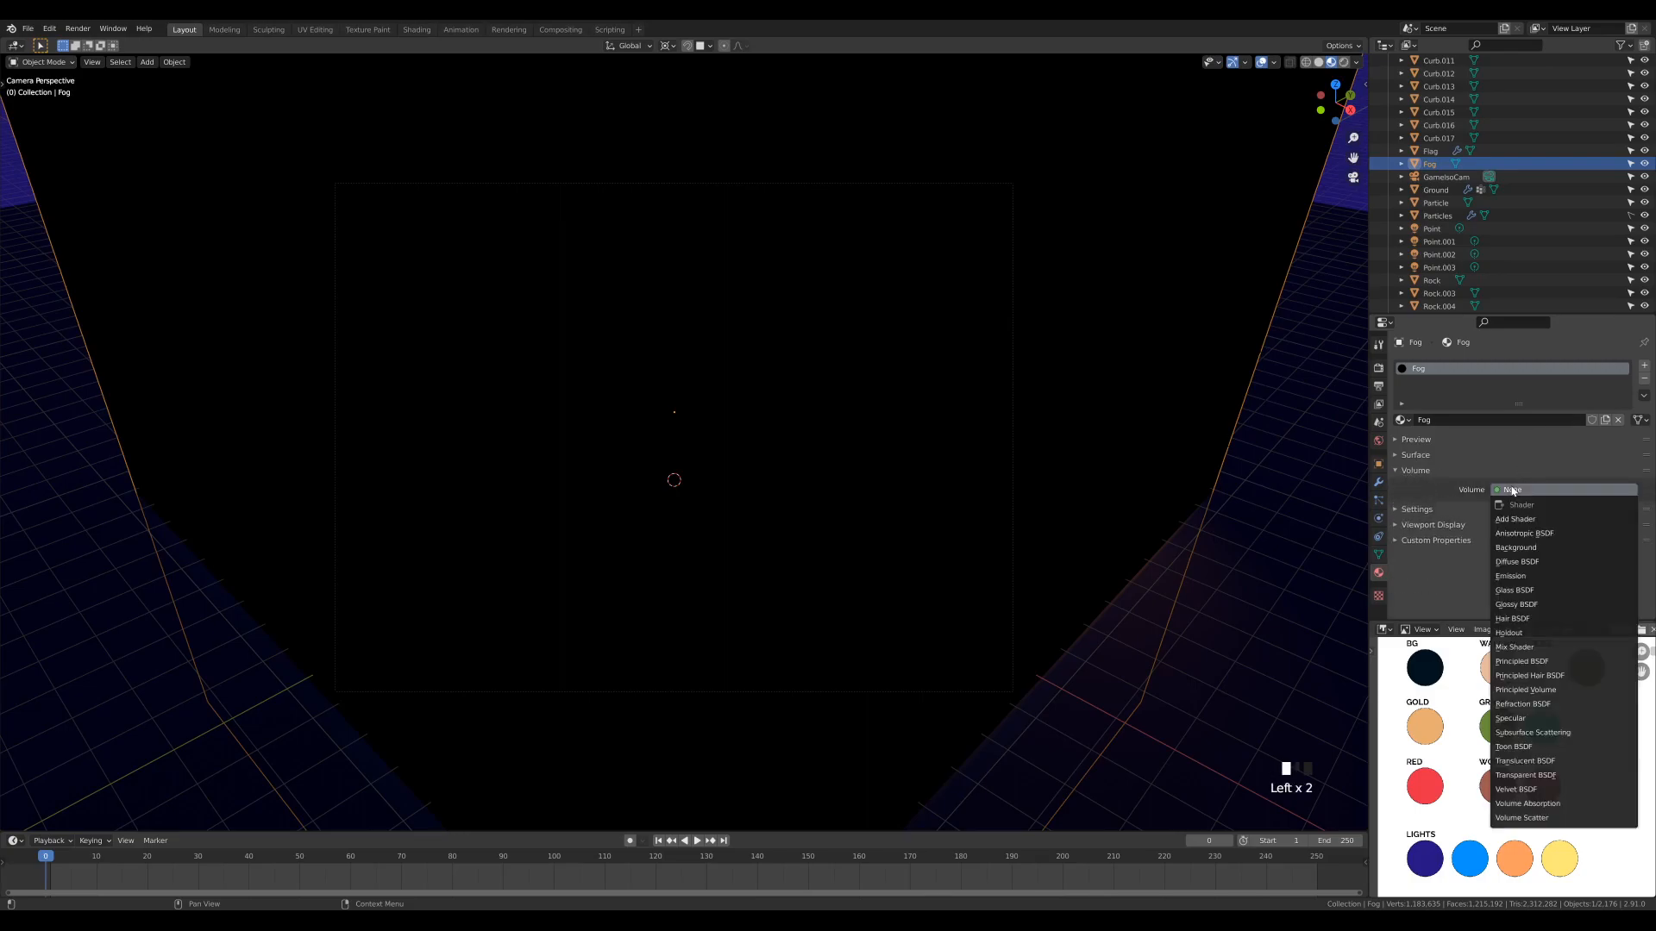
pyautogui.click(1527, 689)
# Set the Fog material's volume density to 0.025
pyautogui.scroll(-5, 1440, 518)
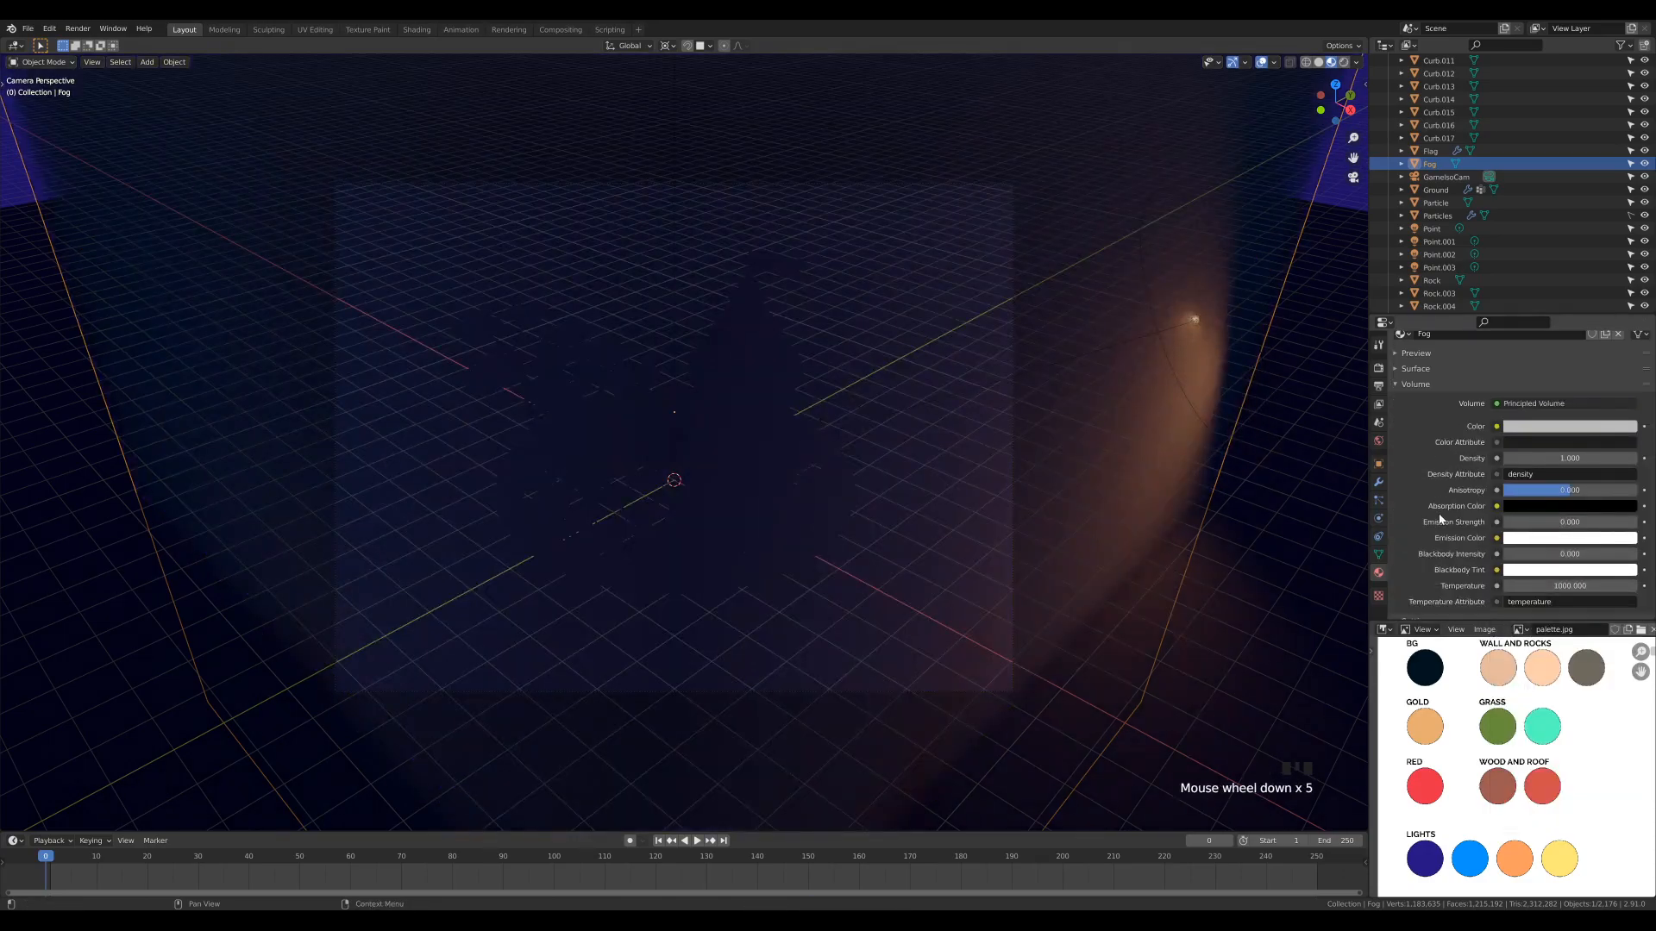
pyautogui.click(1596, 459)
pyautogui.write('.025')
pyautogui.press('Return')
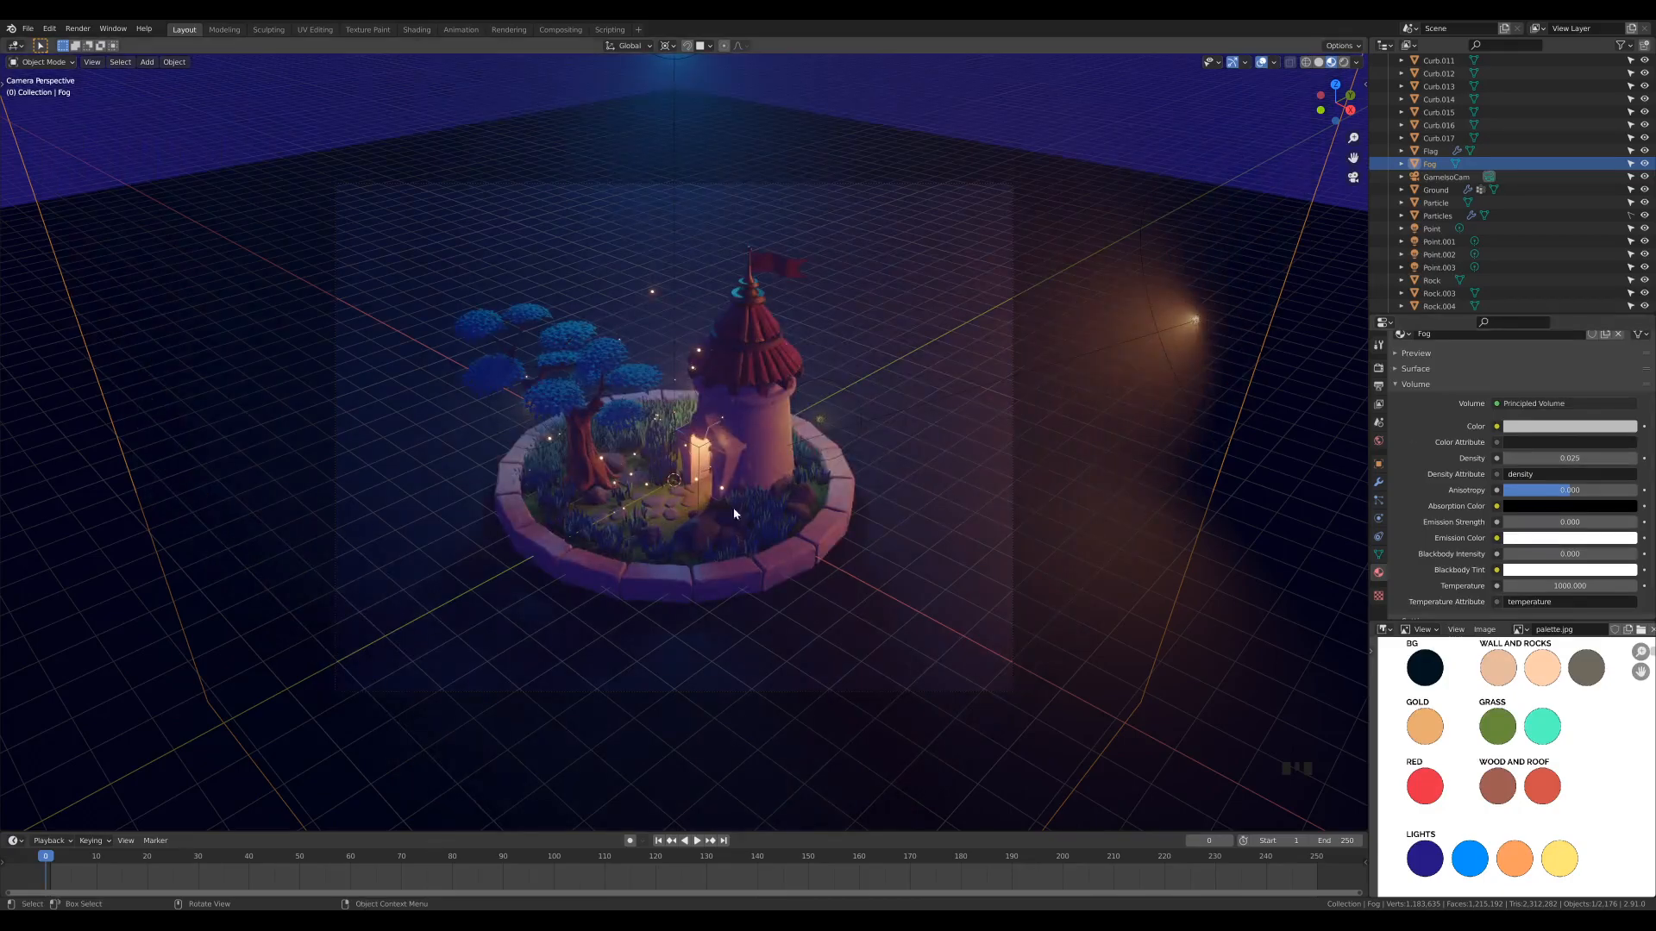
# Check the fog from another angle and from the camera, and tint its volume color a pale blue with about 0.15 saturation
pyautogui.moveTo(633, 98); pyautogui.dragTo(603, 126, button='middle')
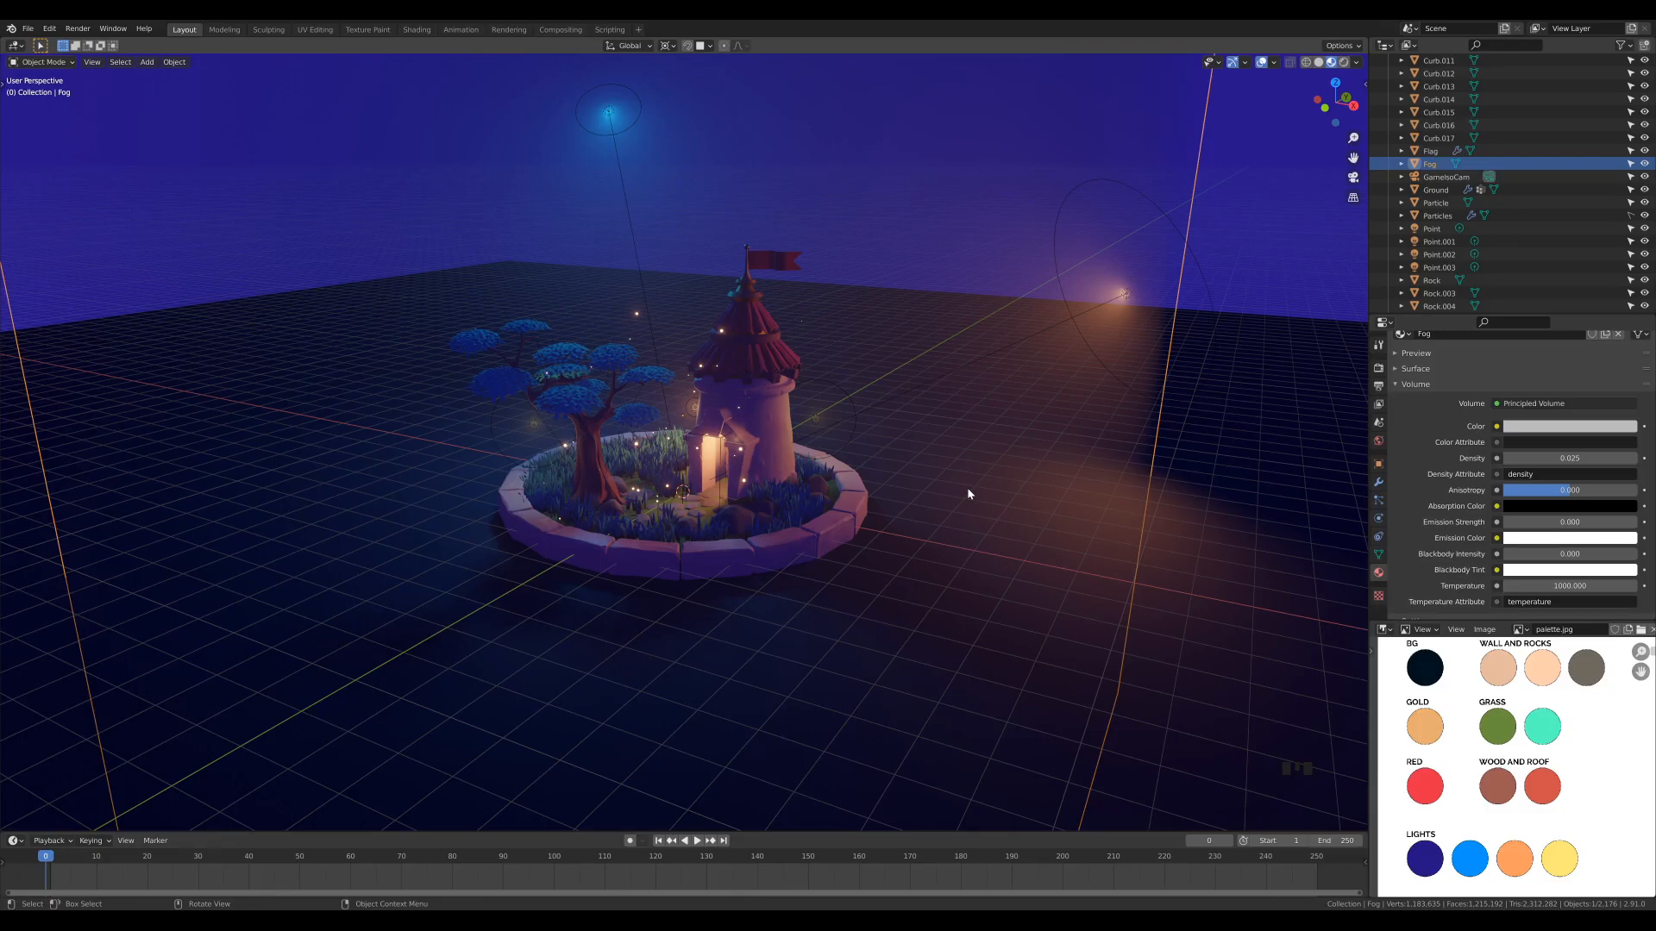
pyautogui.press('KP_0')
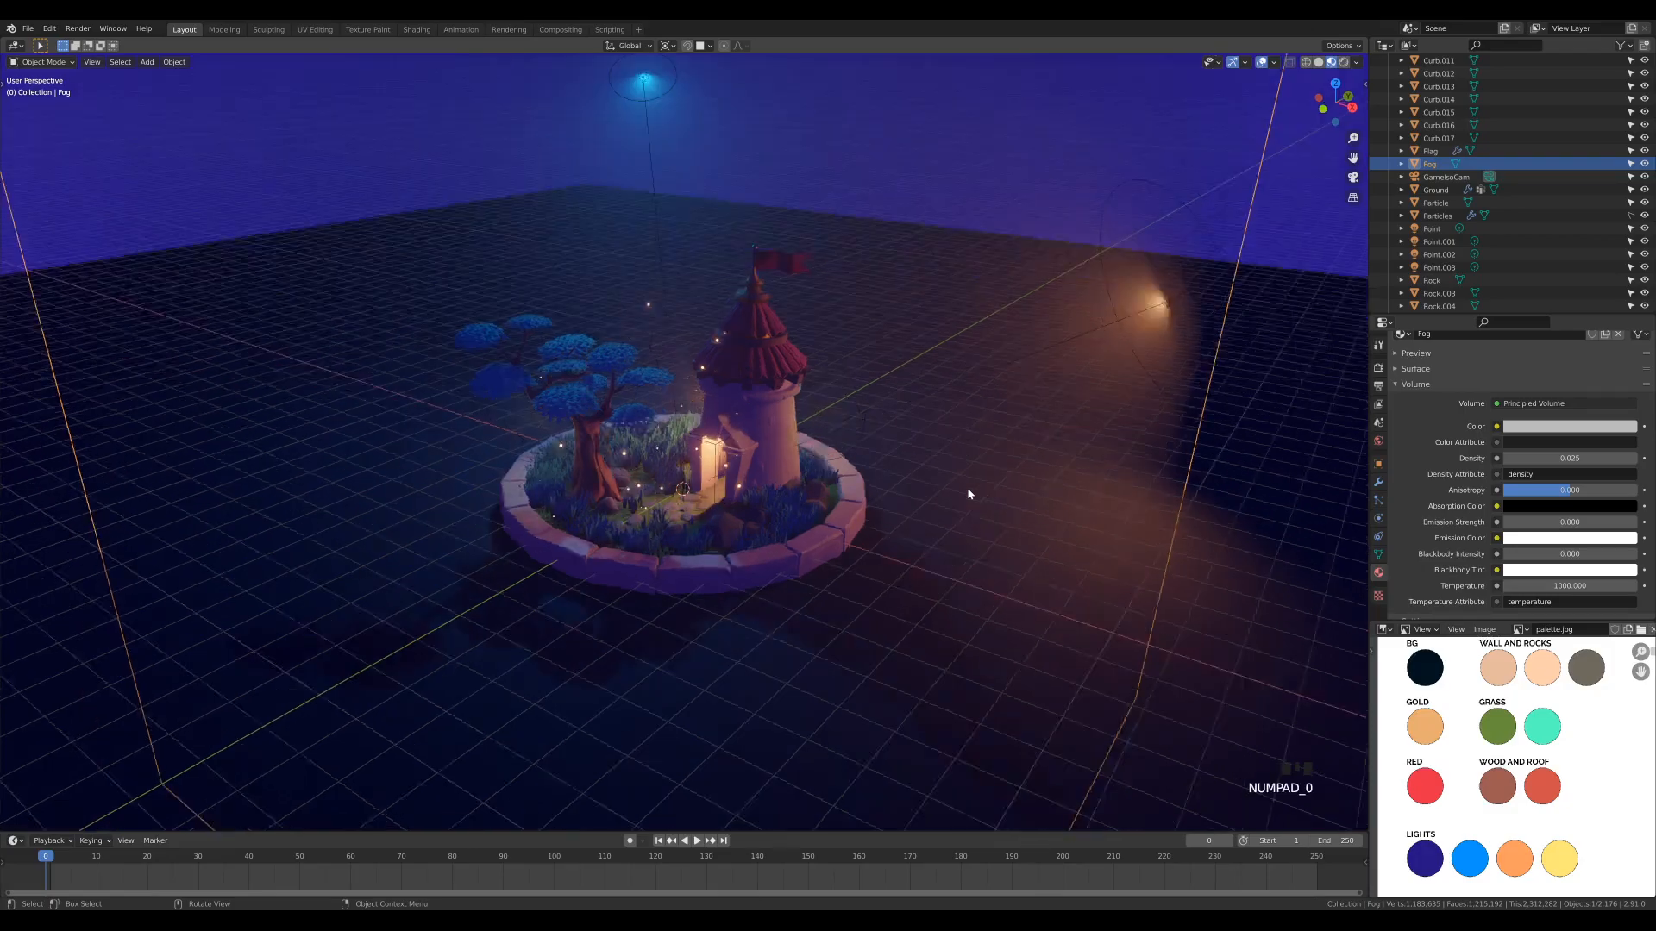
pyautogui.scroll(-1, 959, 463)
pyautogui.scroll(2, 959, 463)
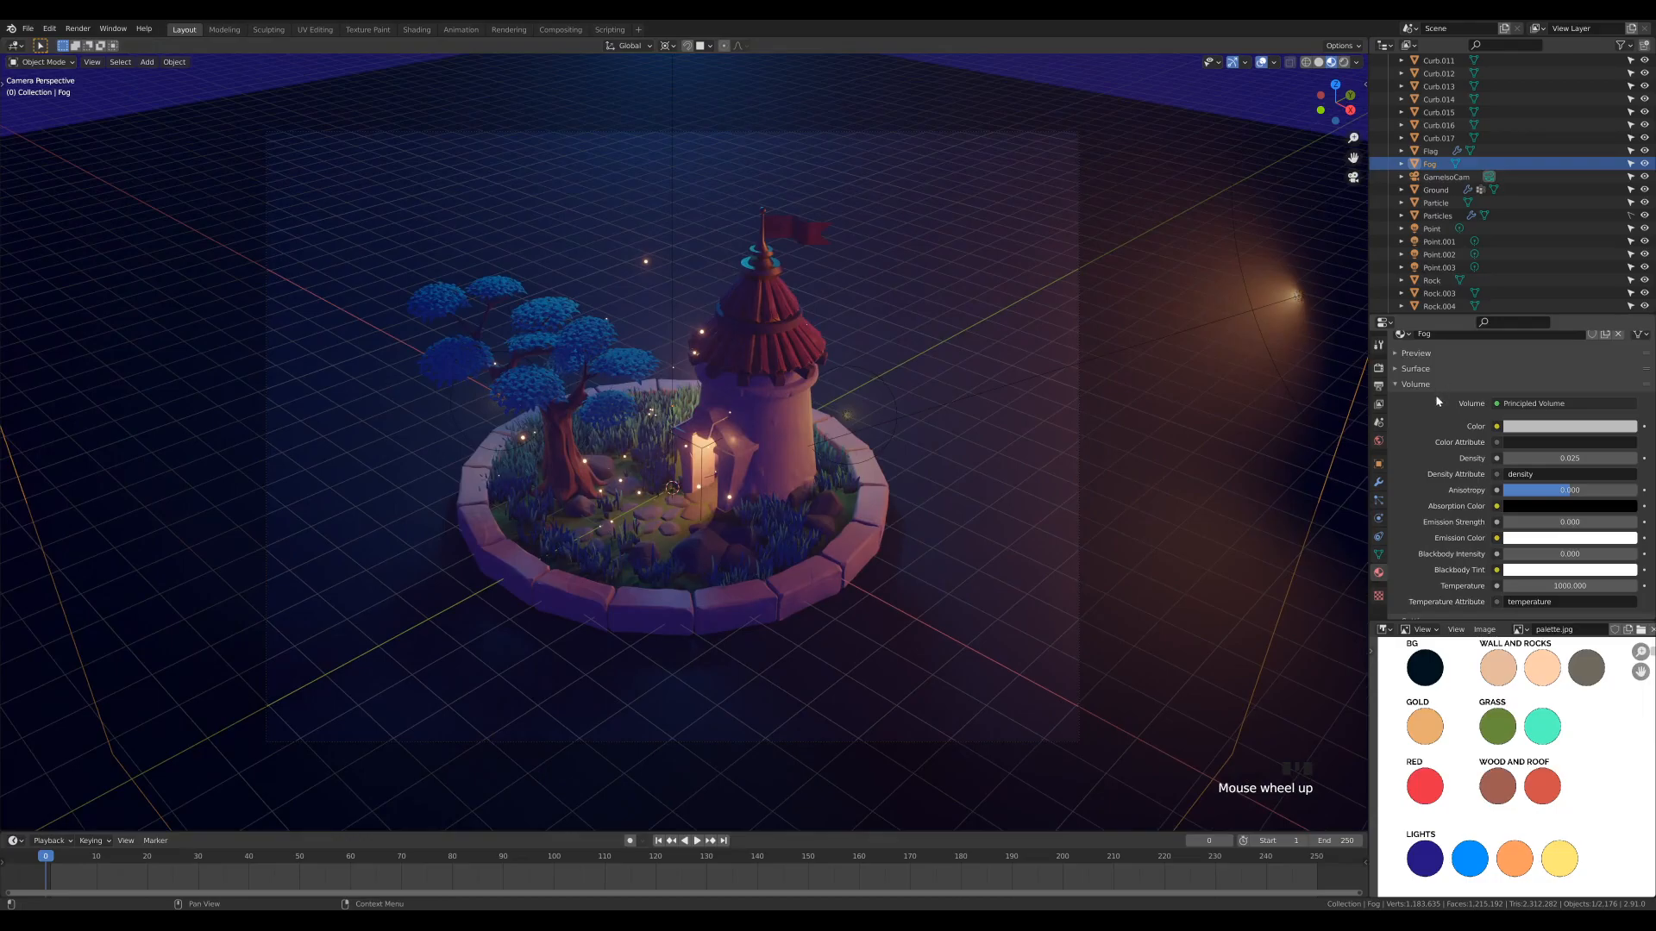
pyautogui.click(1535, 428)
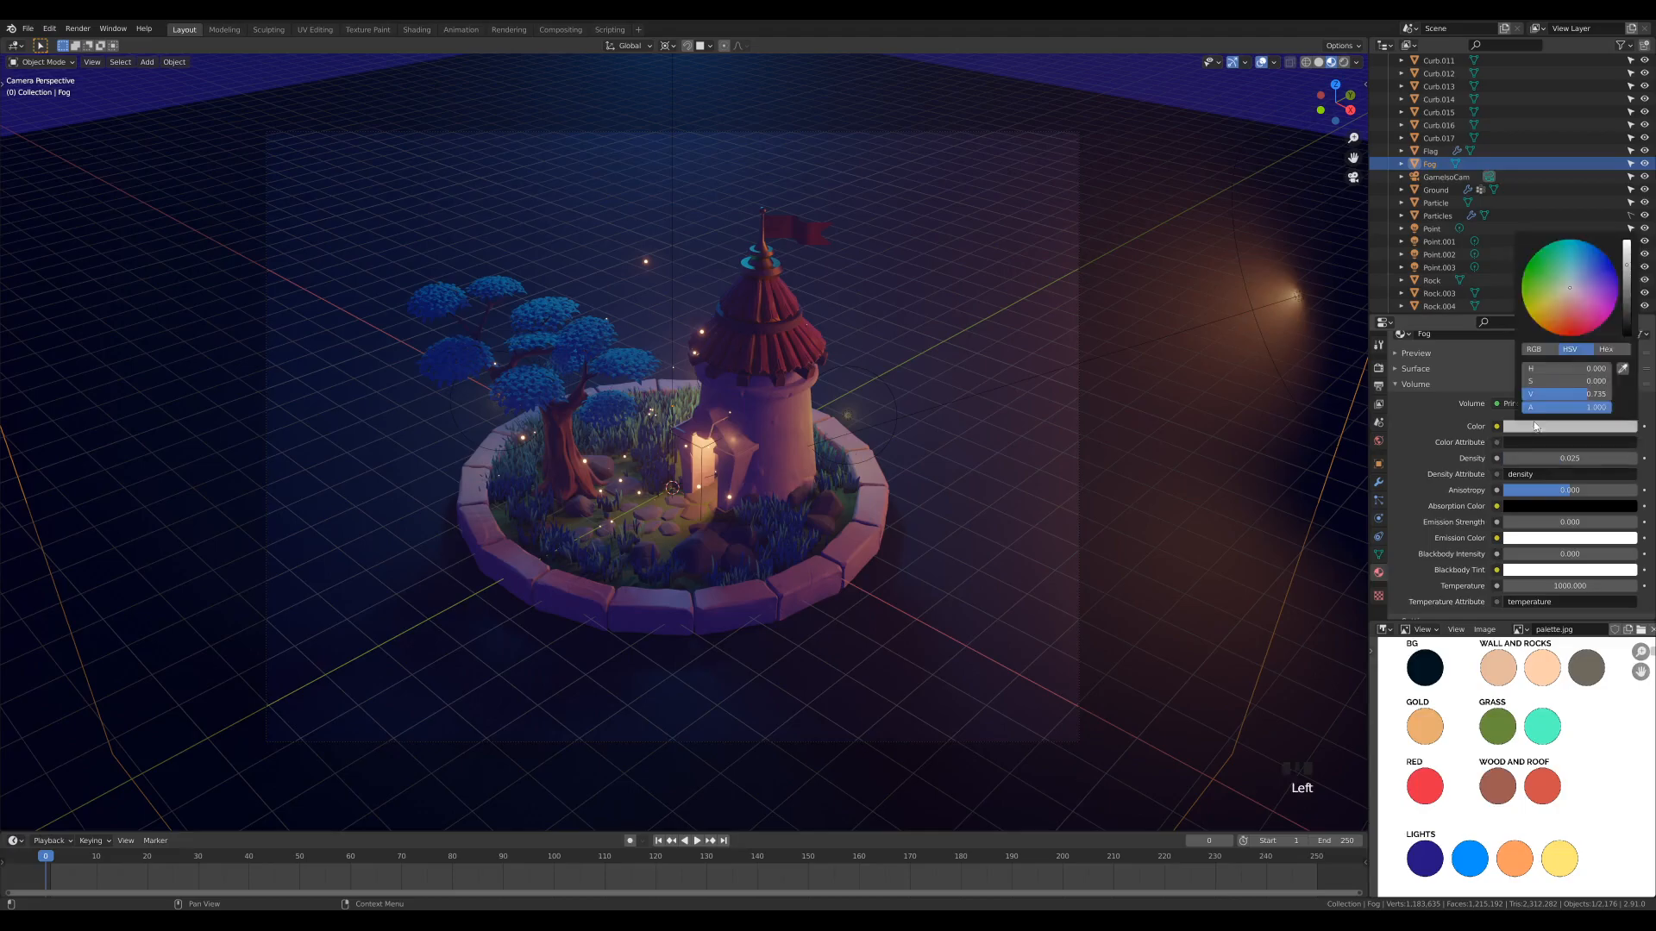
pyautogui.click(1574, 284)
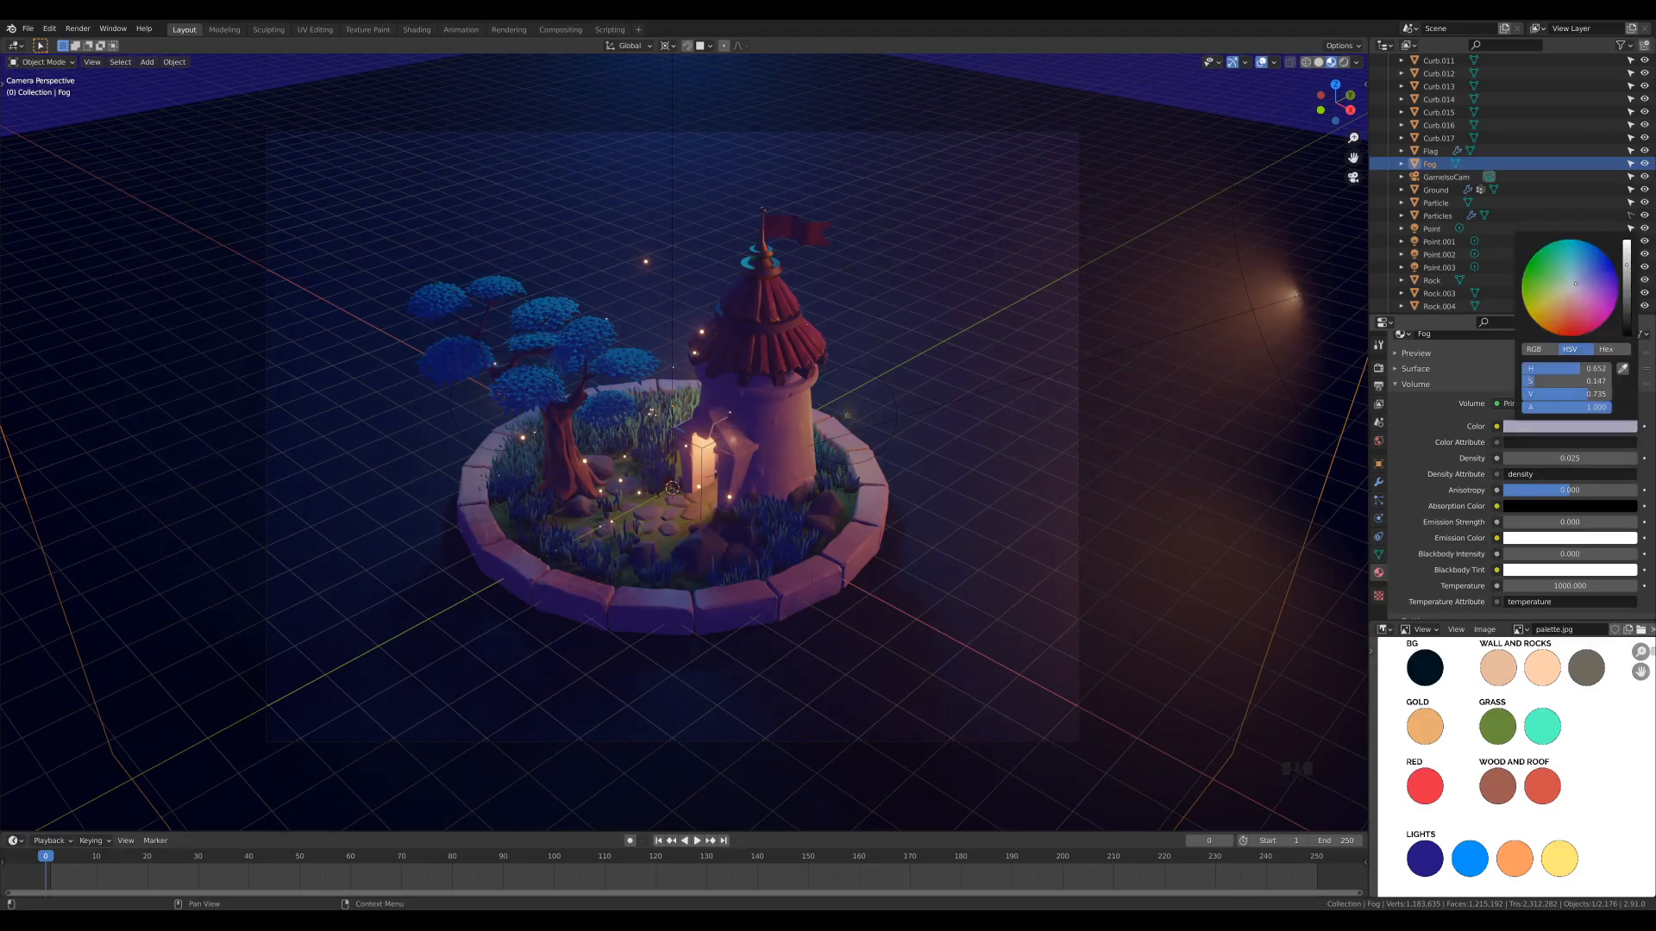
pyautogui.moveTo(1575, 284); pyautogui.dragTo(1575, 284)
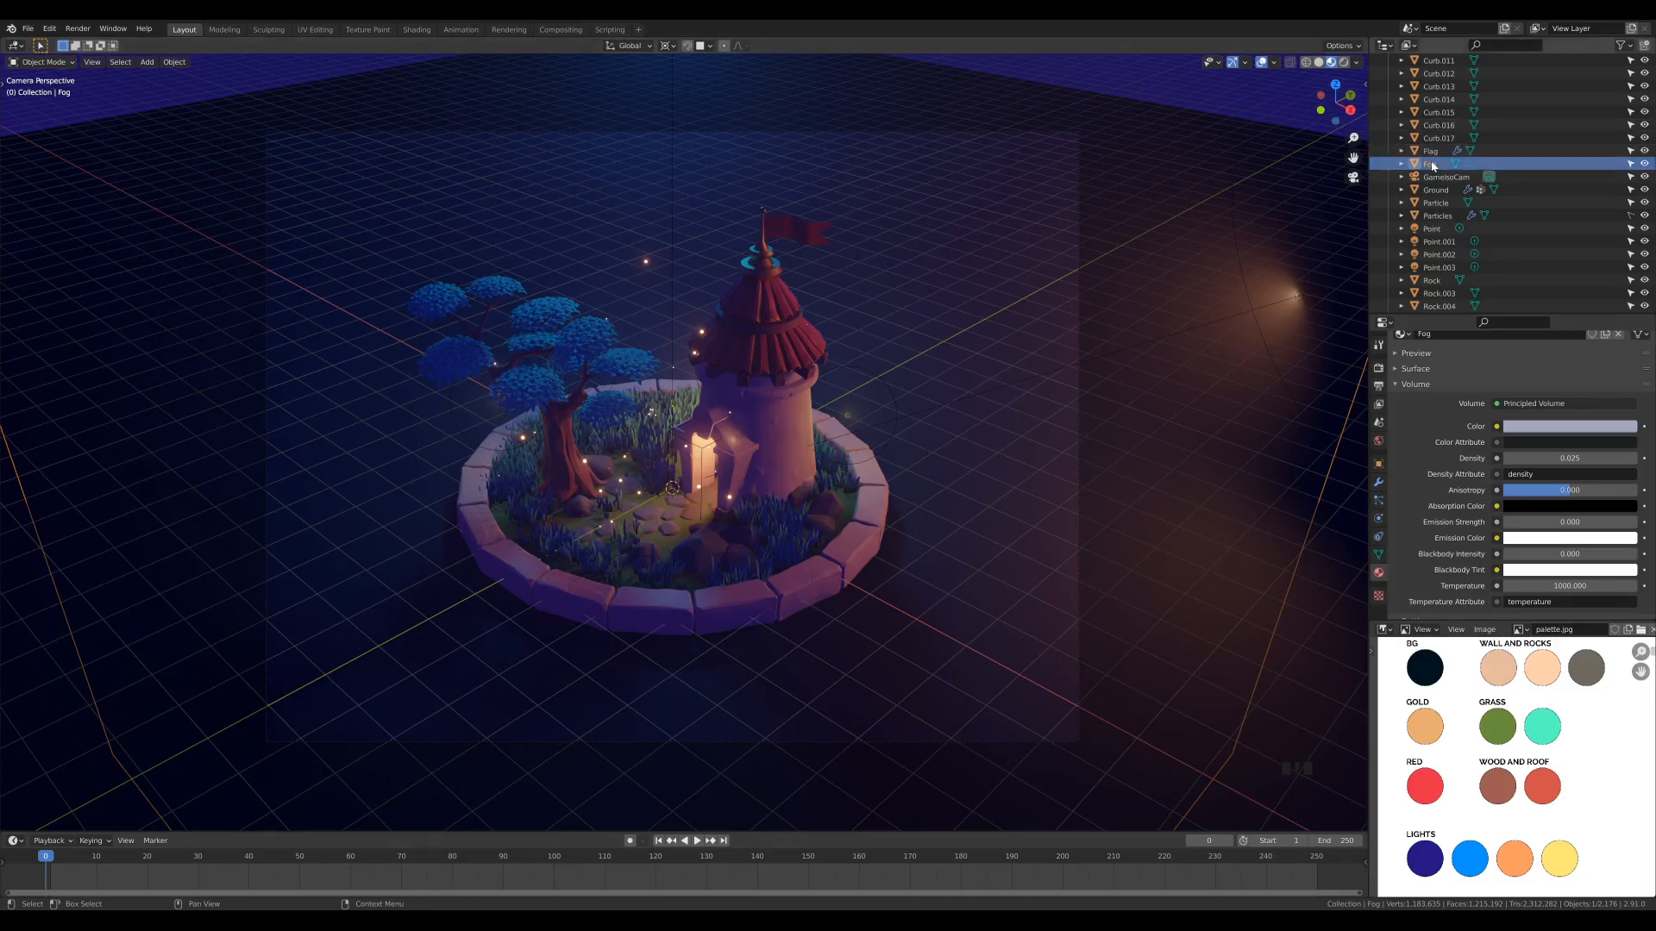
# Make the Fog object unselectable in the viewport and set a render region covering the whole camera frame
pyautogui.click(1630, 165)
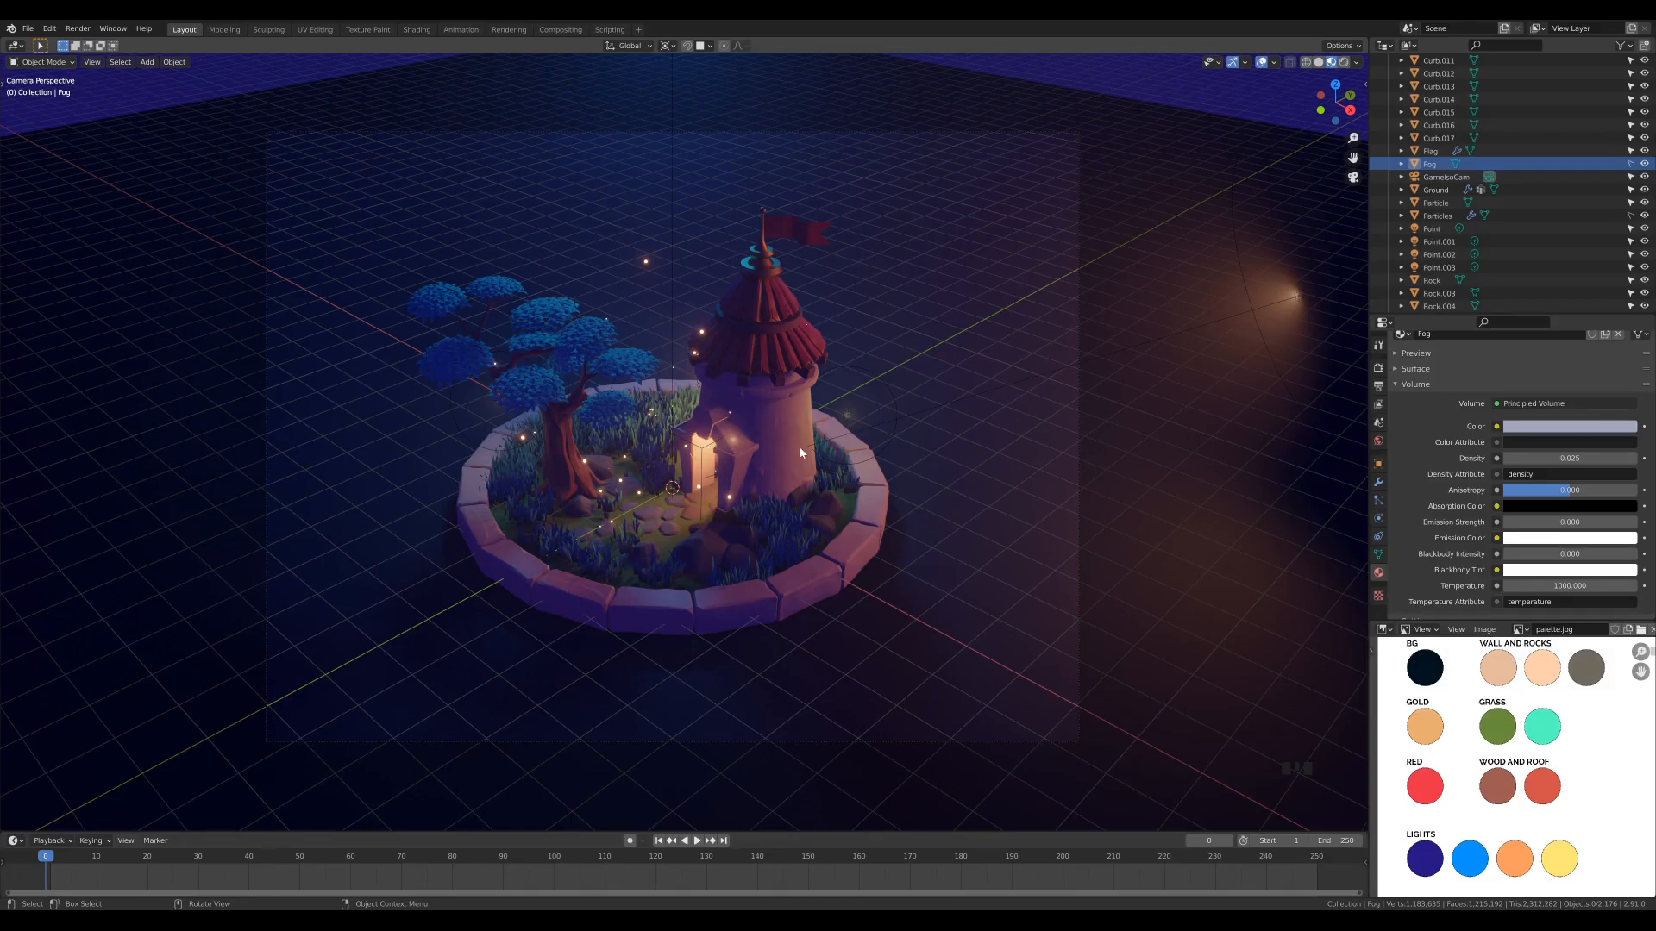
pyautogui.hotkey('ctrl', 'b')
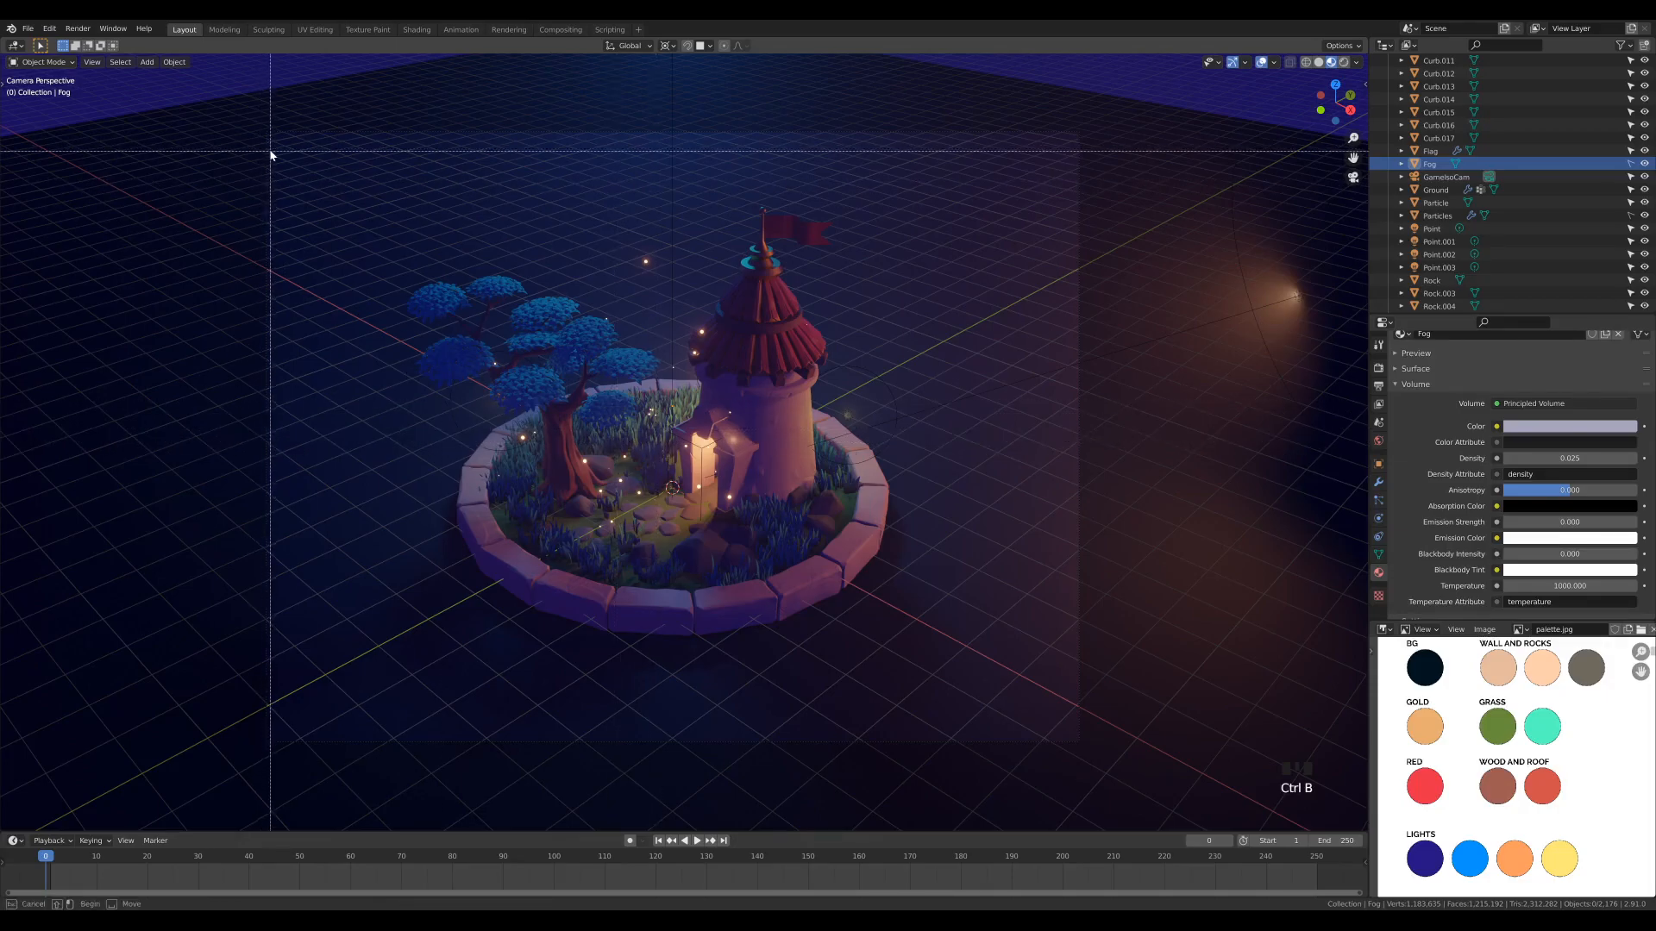
pyautogui.moveTo(246, 112); pyautogui.dragTo(1107, 766)
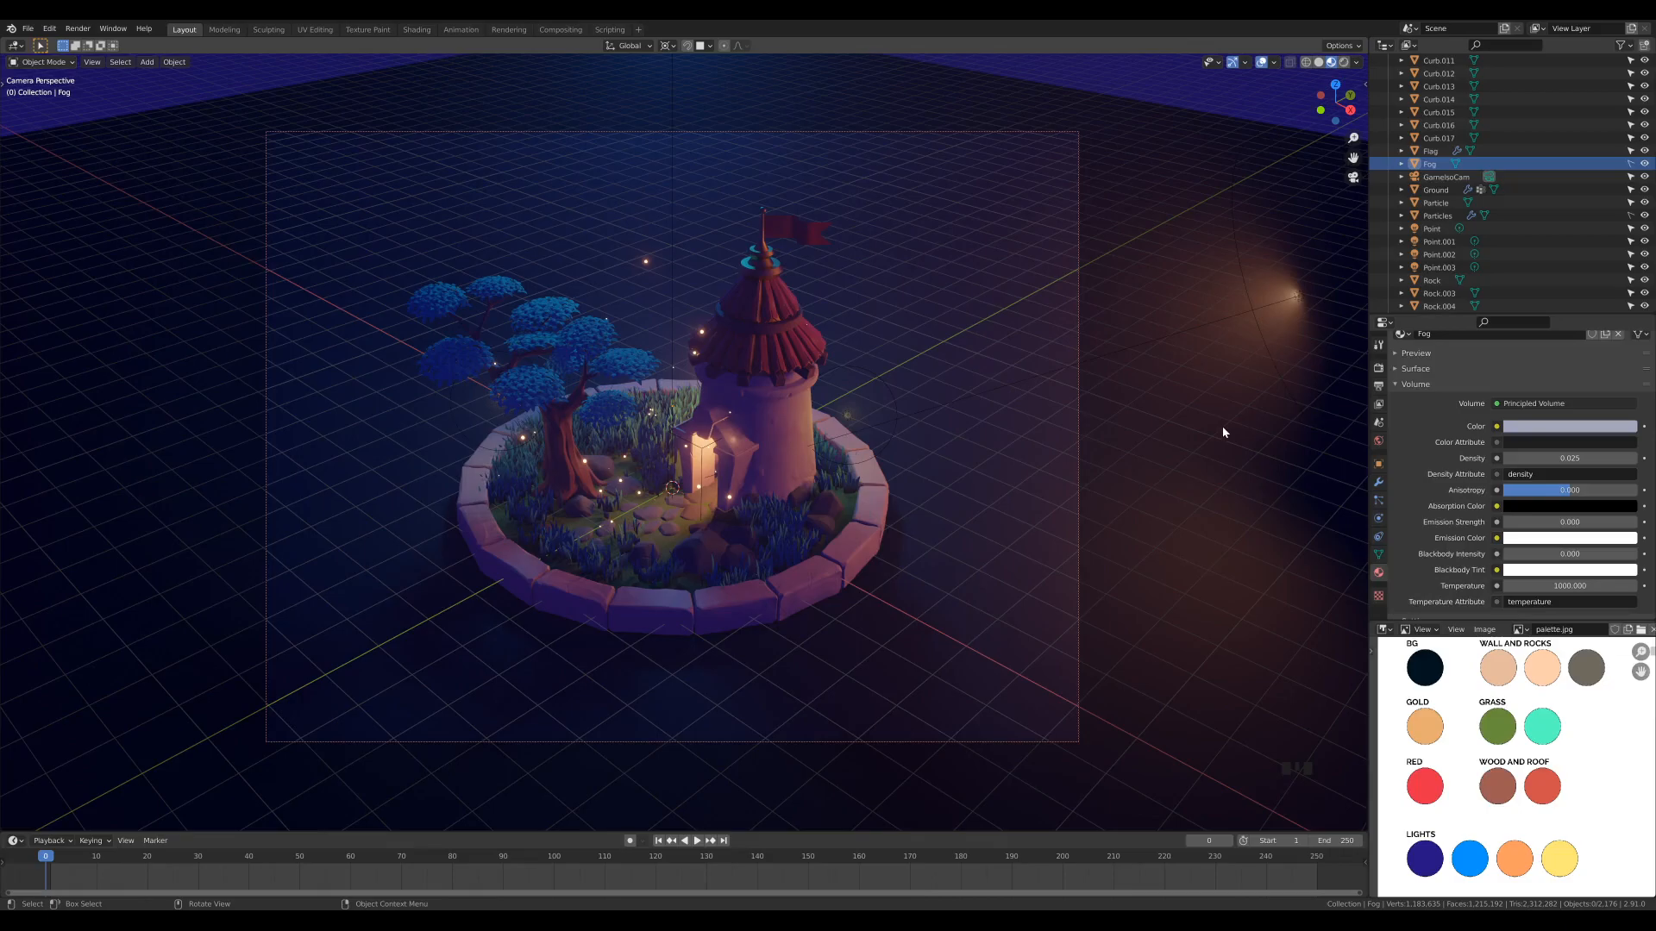
# Show the scene's render settings and extend their area over the palette image editor
pyautogui.click(1380, 370)
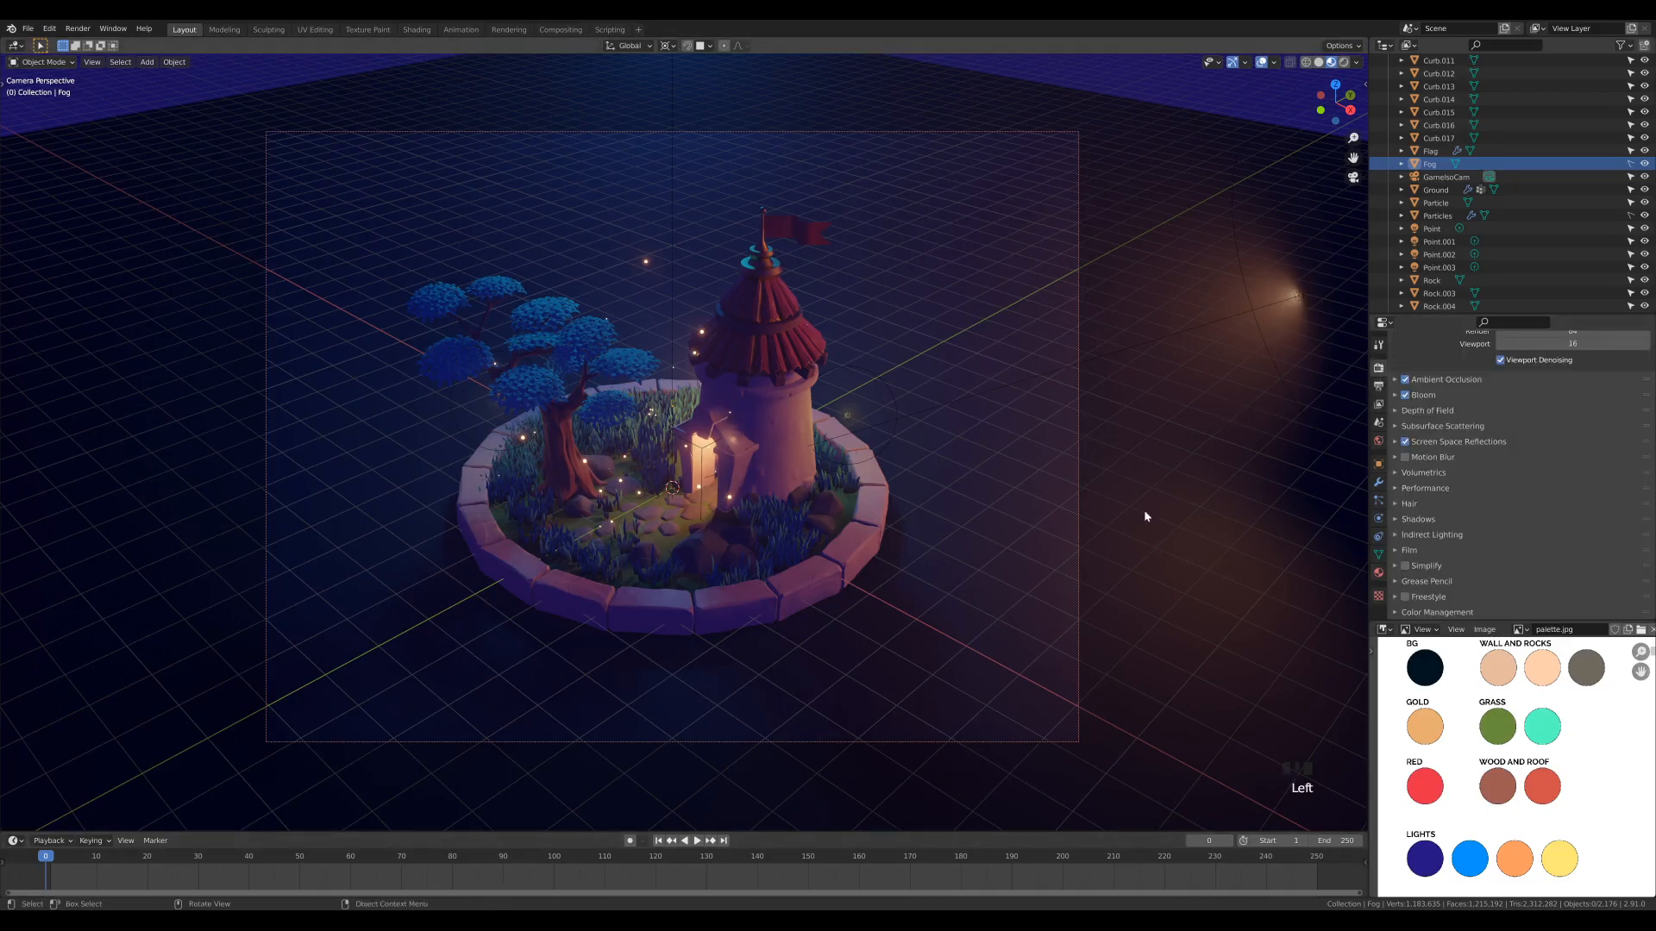
pyautogui.scroll(13, 1509, 483)
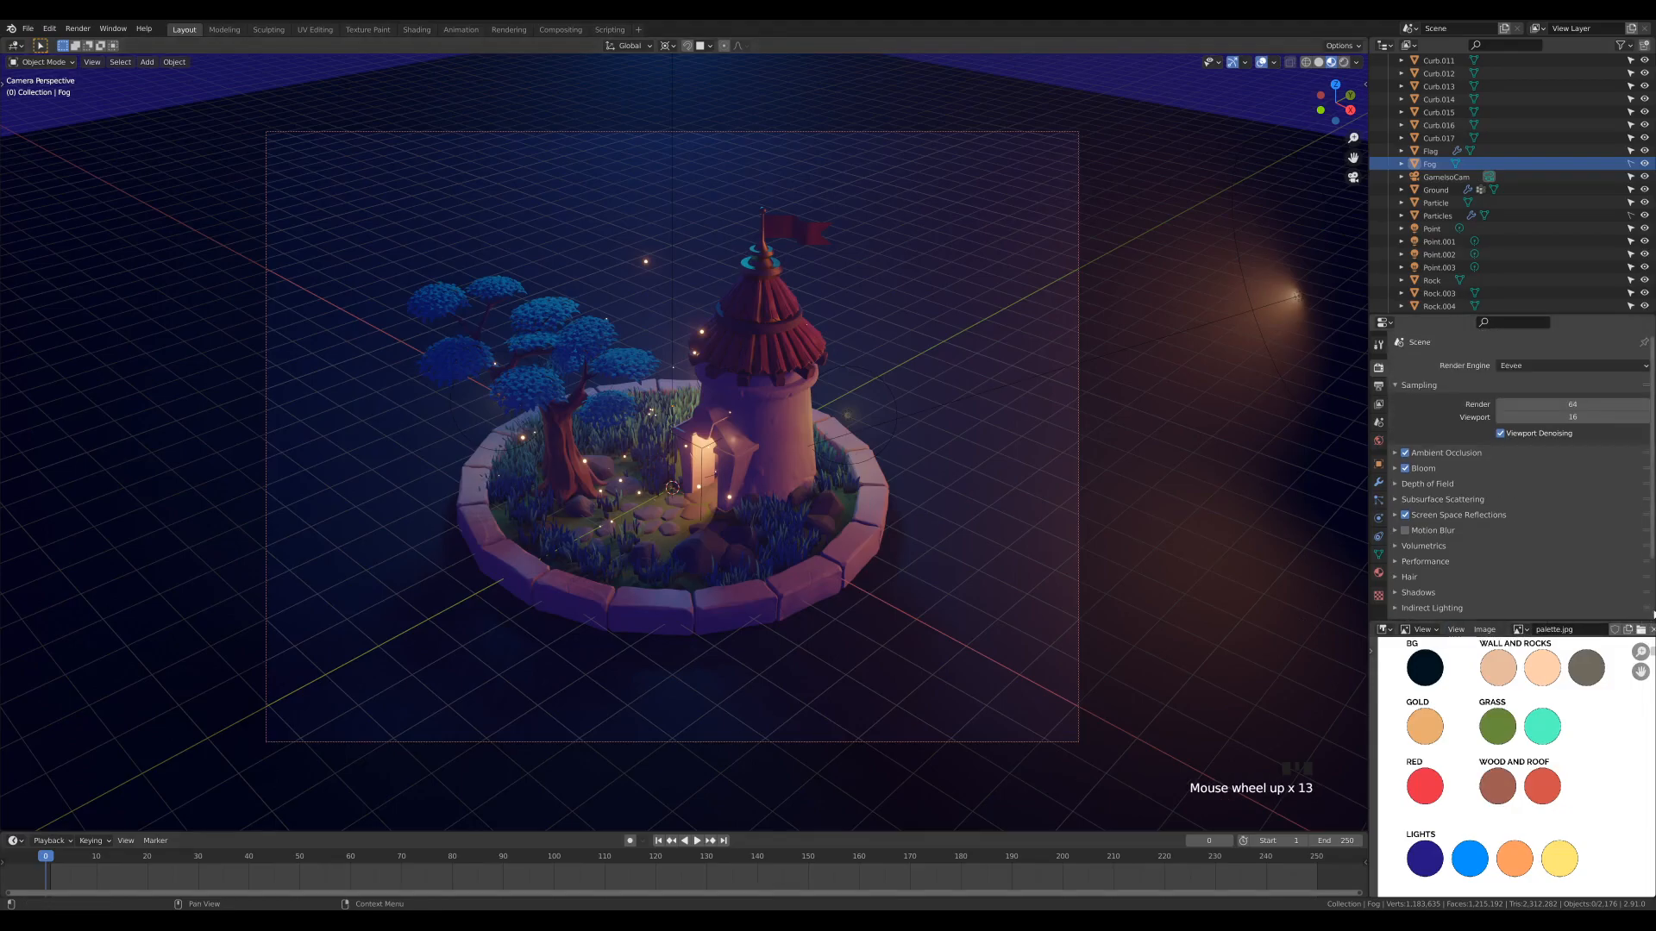
pyautogui.moveTo(1650, 617); pyautogui.dragTo(1403, 832)
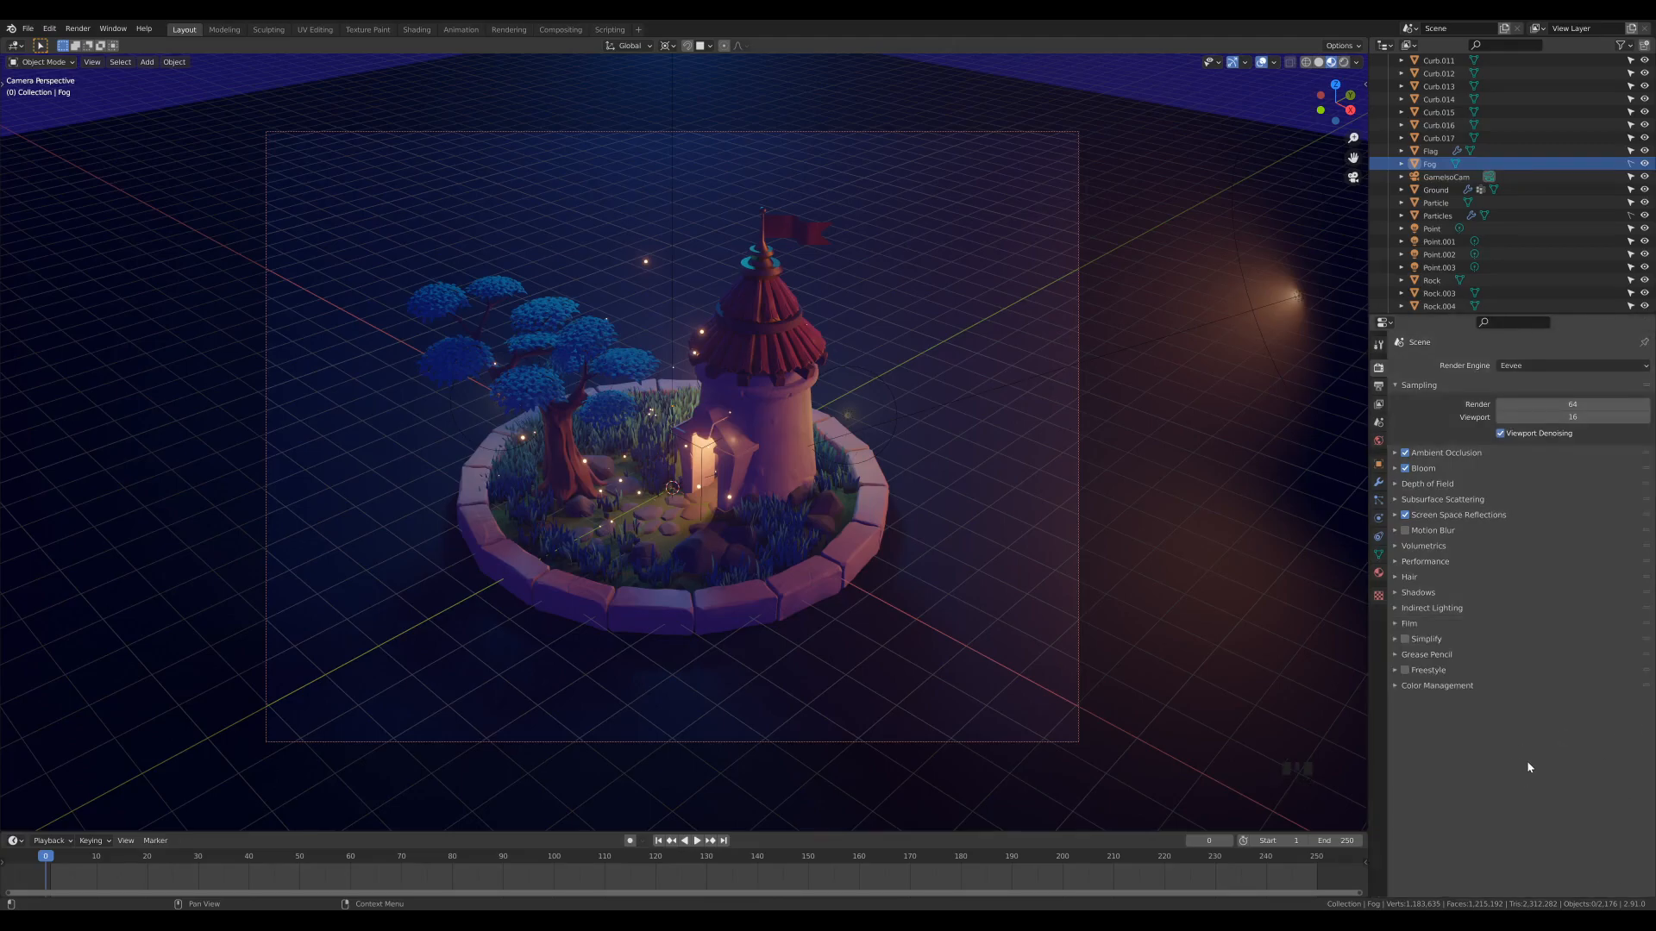
# Switch the render engine to Cycles and set its device to GPU Compute
pyautogui.click(1510, 365)
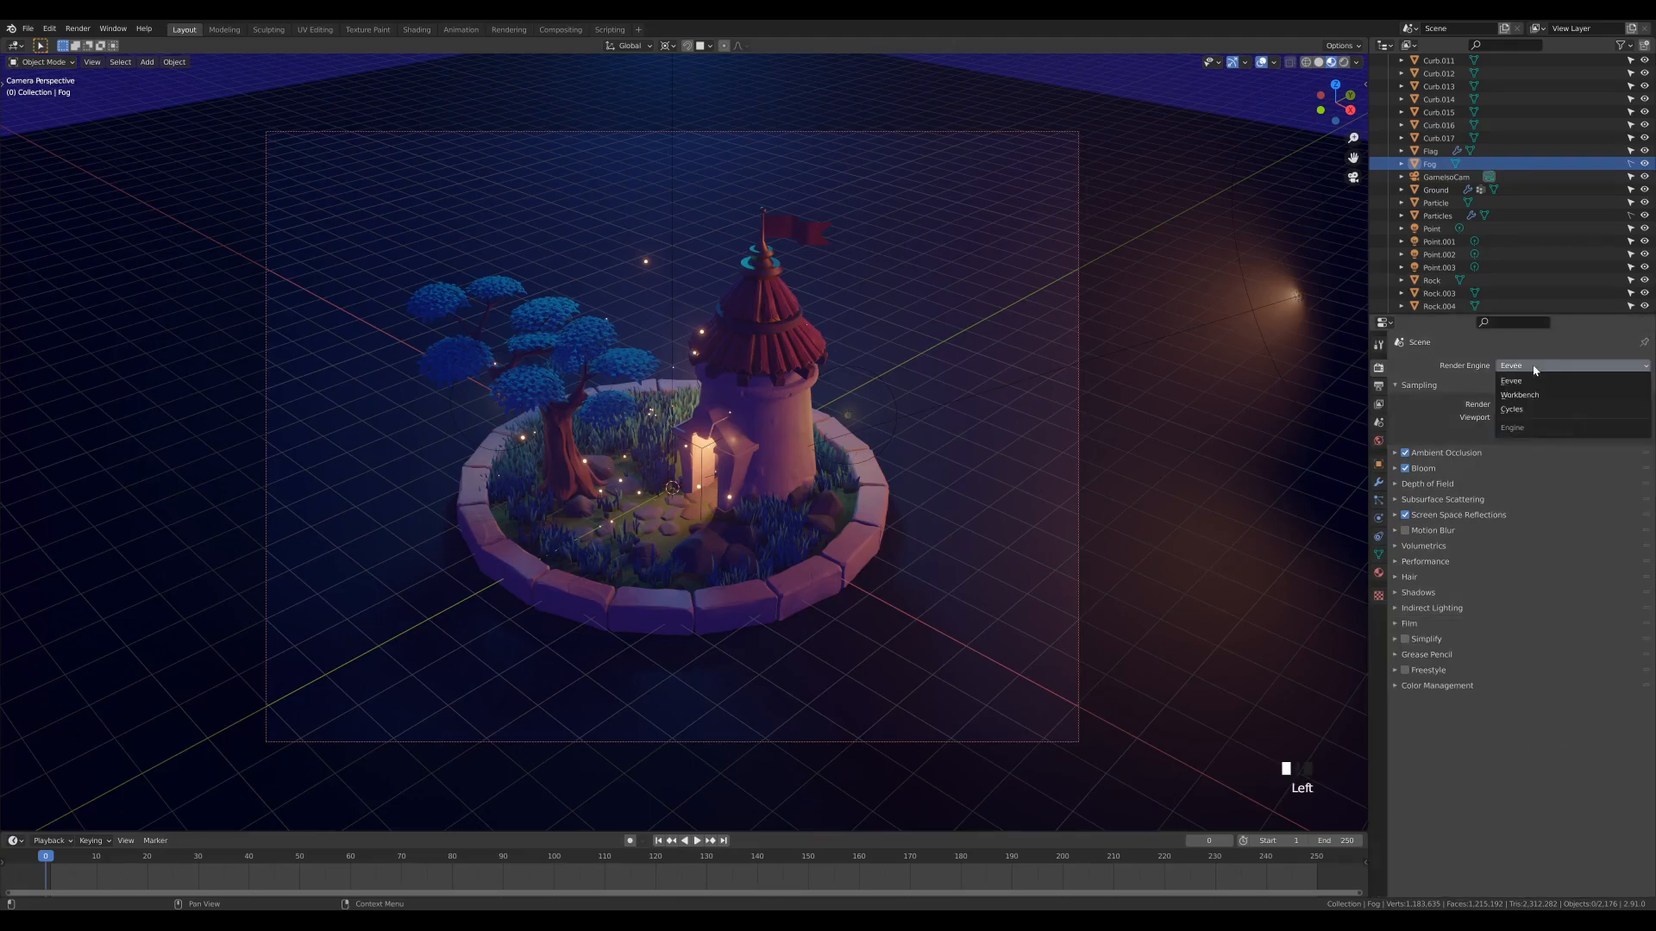
pyautogui.click(1527, 413)
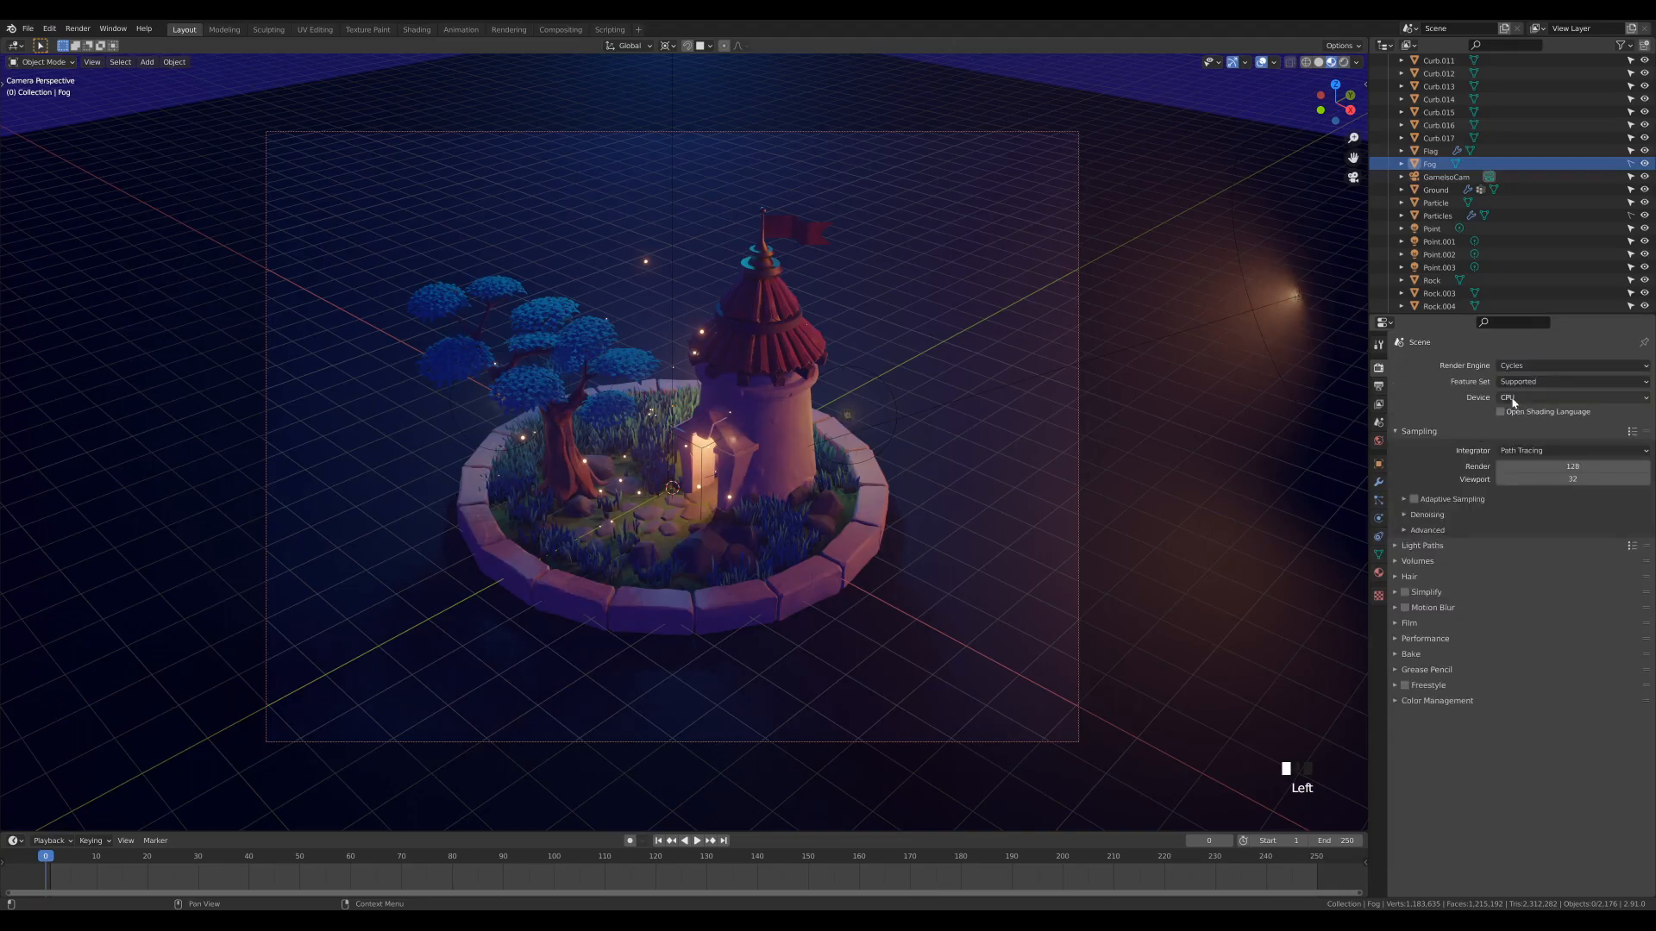
pyautogui.click(1526, 398)
pyautogui.click(1527, 427)
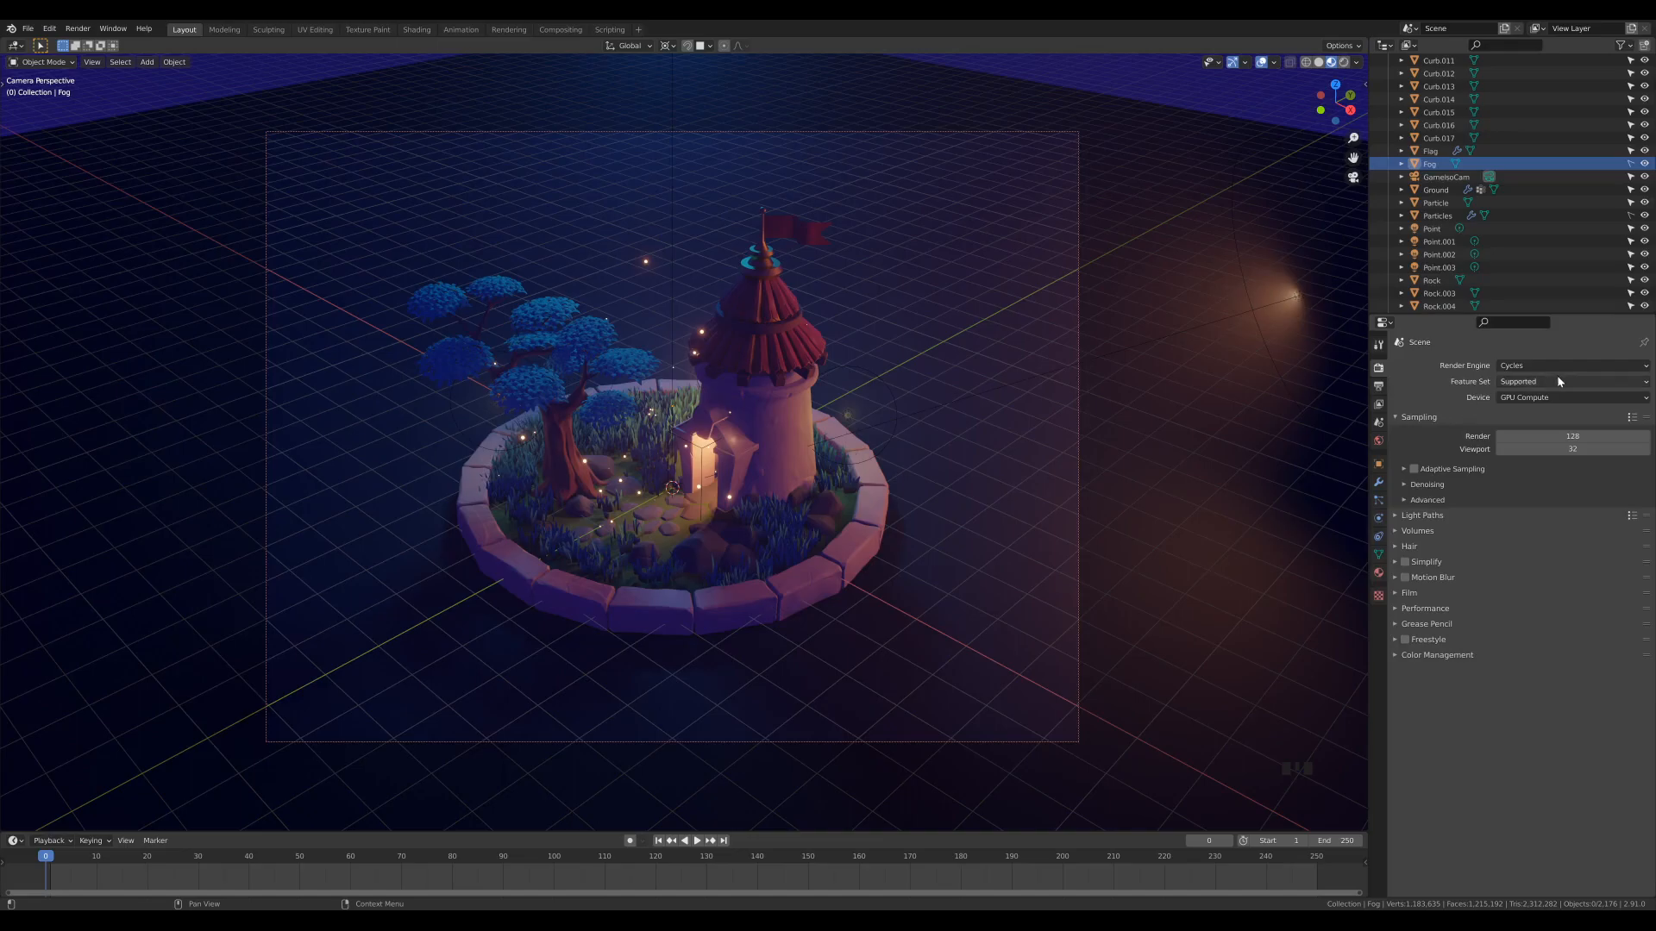
# Set the render samples to 512 and enable render denoising with OpenImageDenoise
pyautogui.click(1569, 435)
pyautogui.write('512')
pyautogui.press('Return')
pyautogui.click(1427, 484)
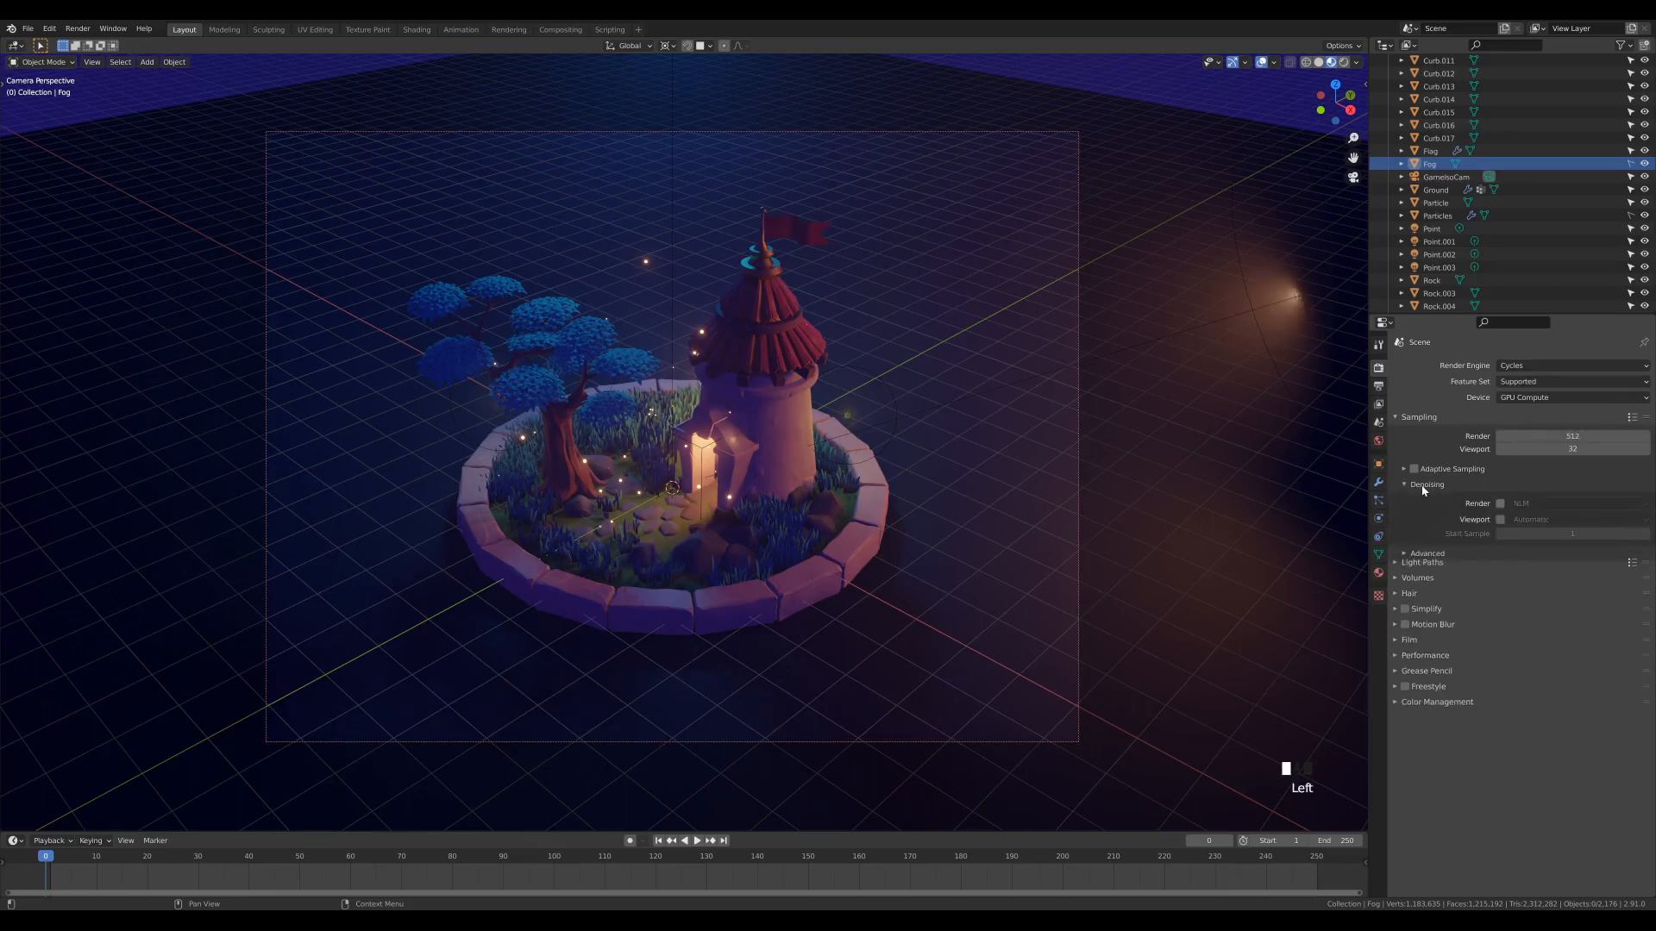
pyautogui.click(1499, 505)
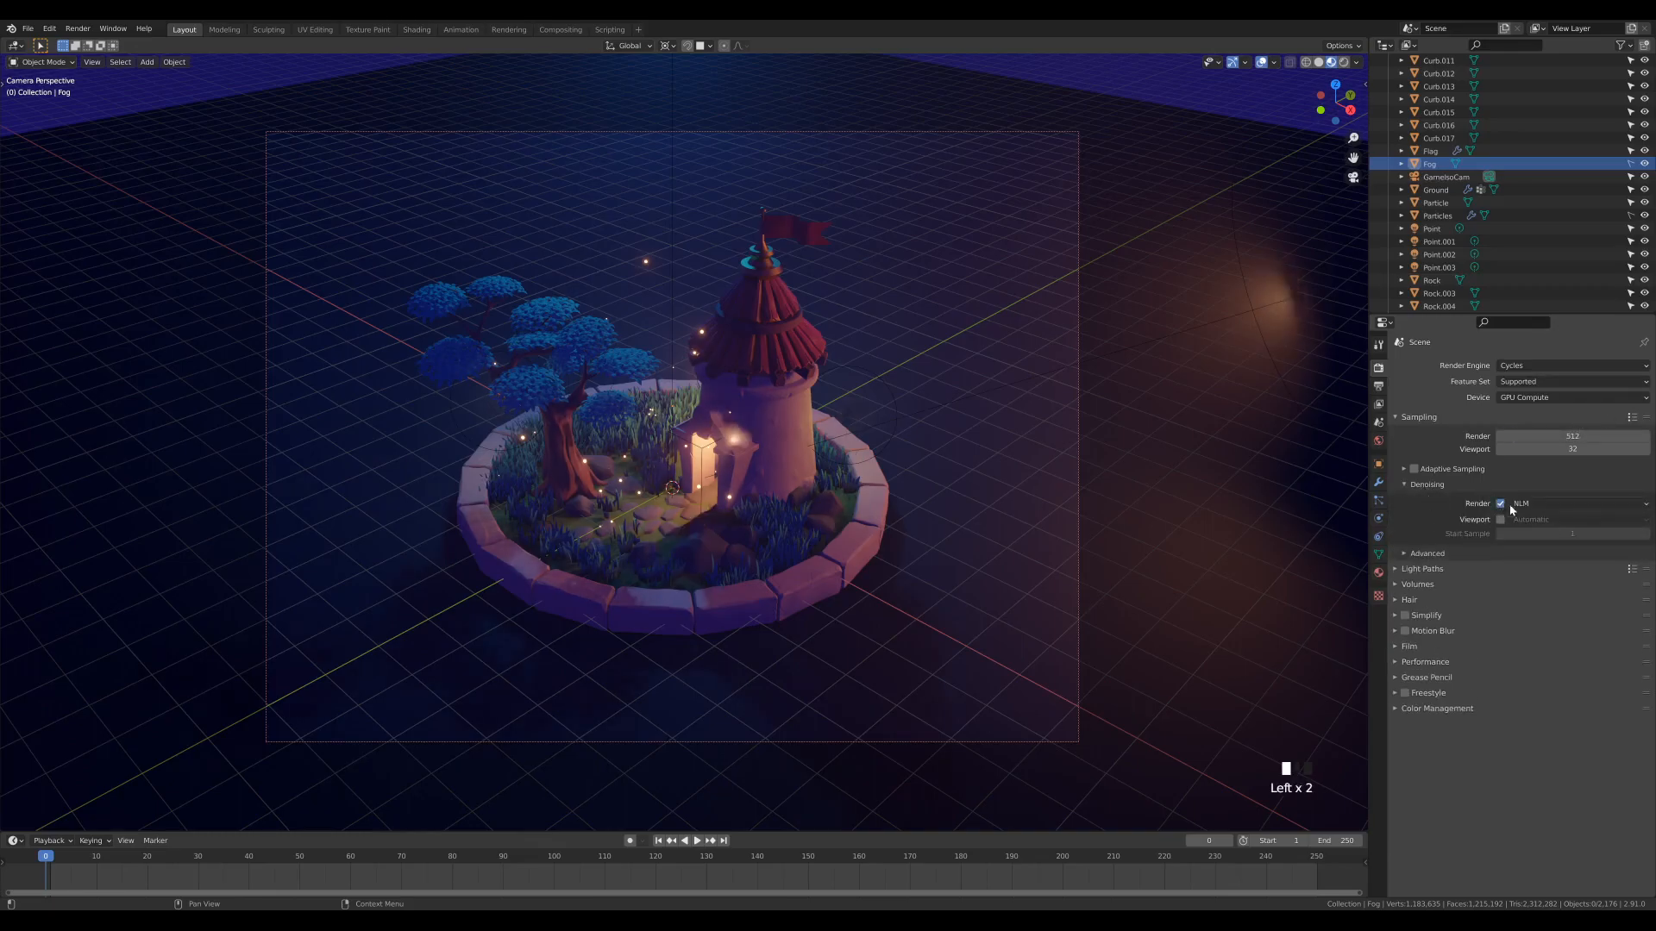
pyautogui.click(1522, 504)
pyautogui.click(1536, 549)
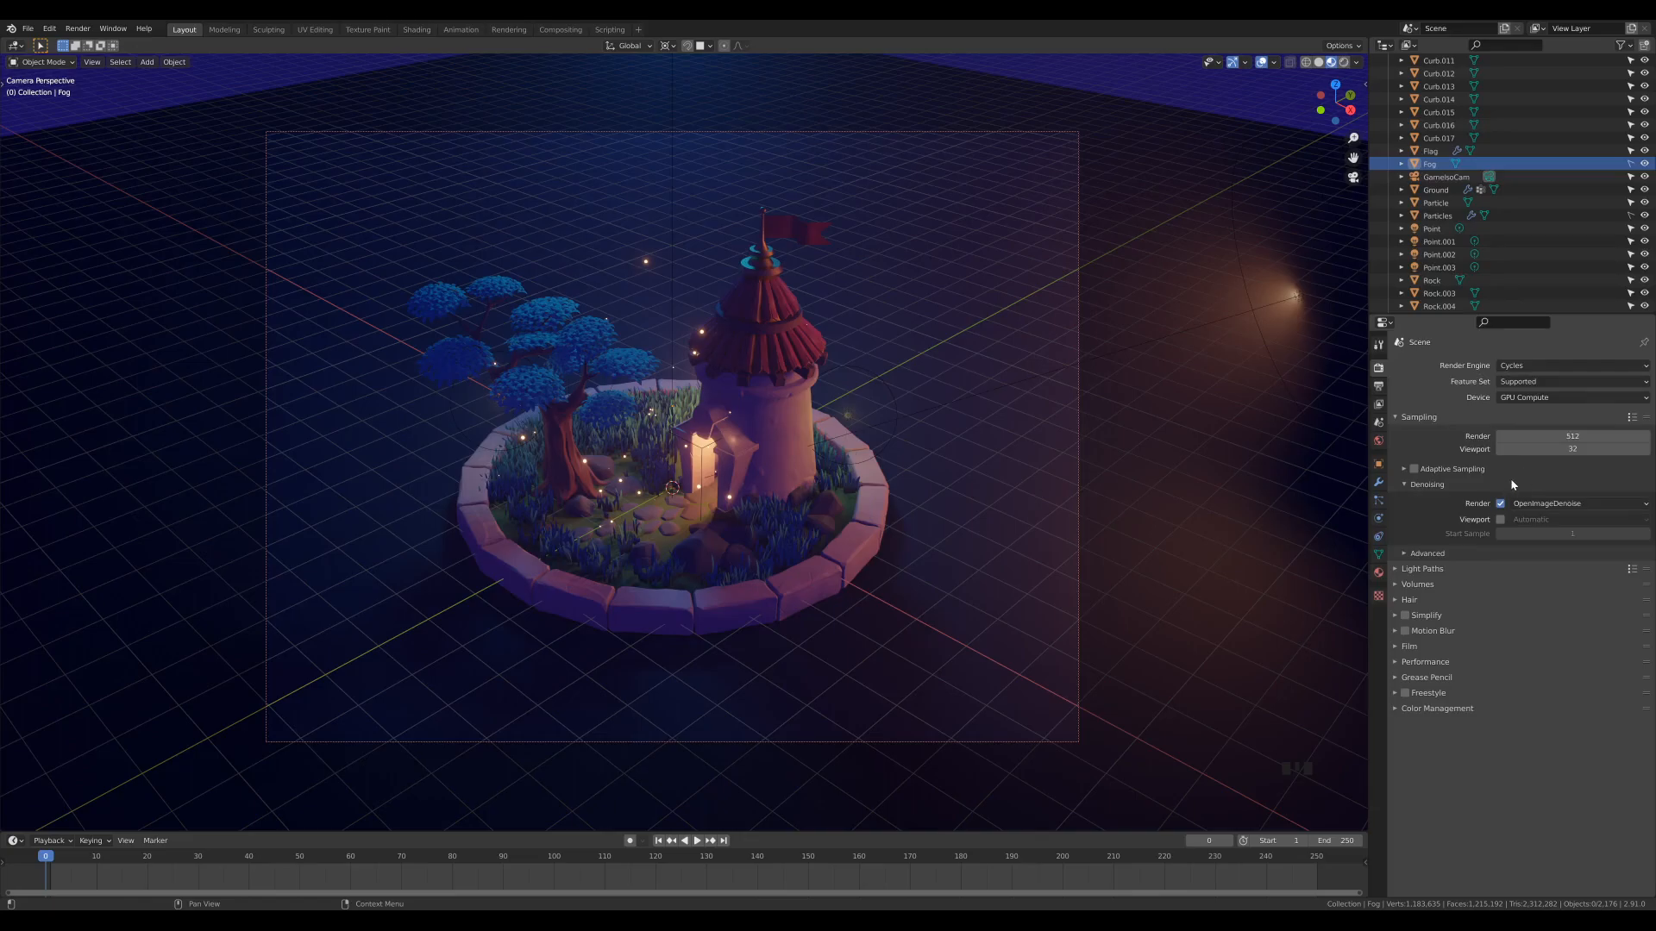
# Enable viewport denoising with OptiX and preview the scene in rendered shading
pyautogui.click(1500, 520)
pyautogui.click(1544, 519)
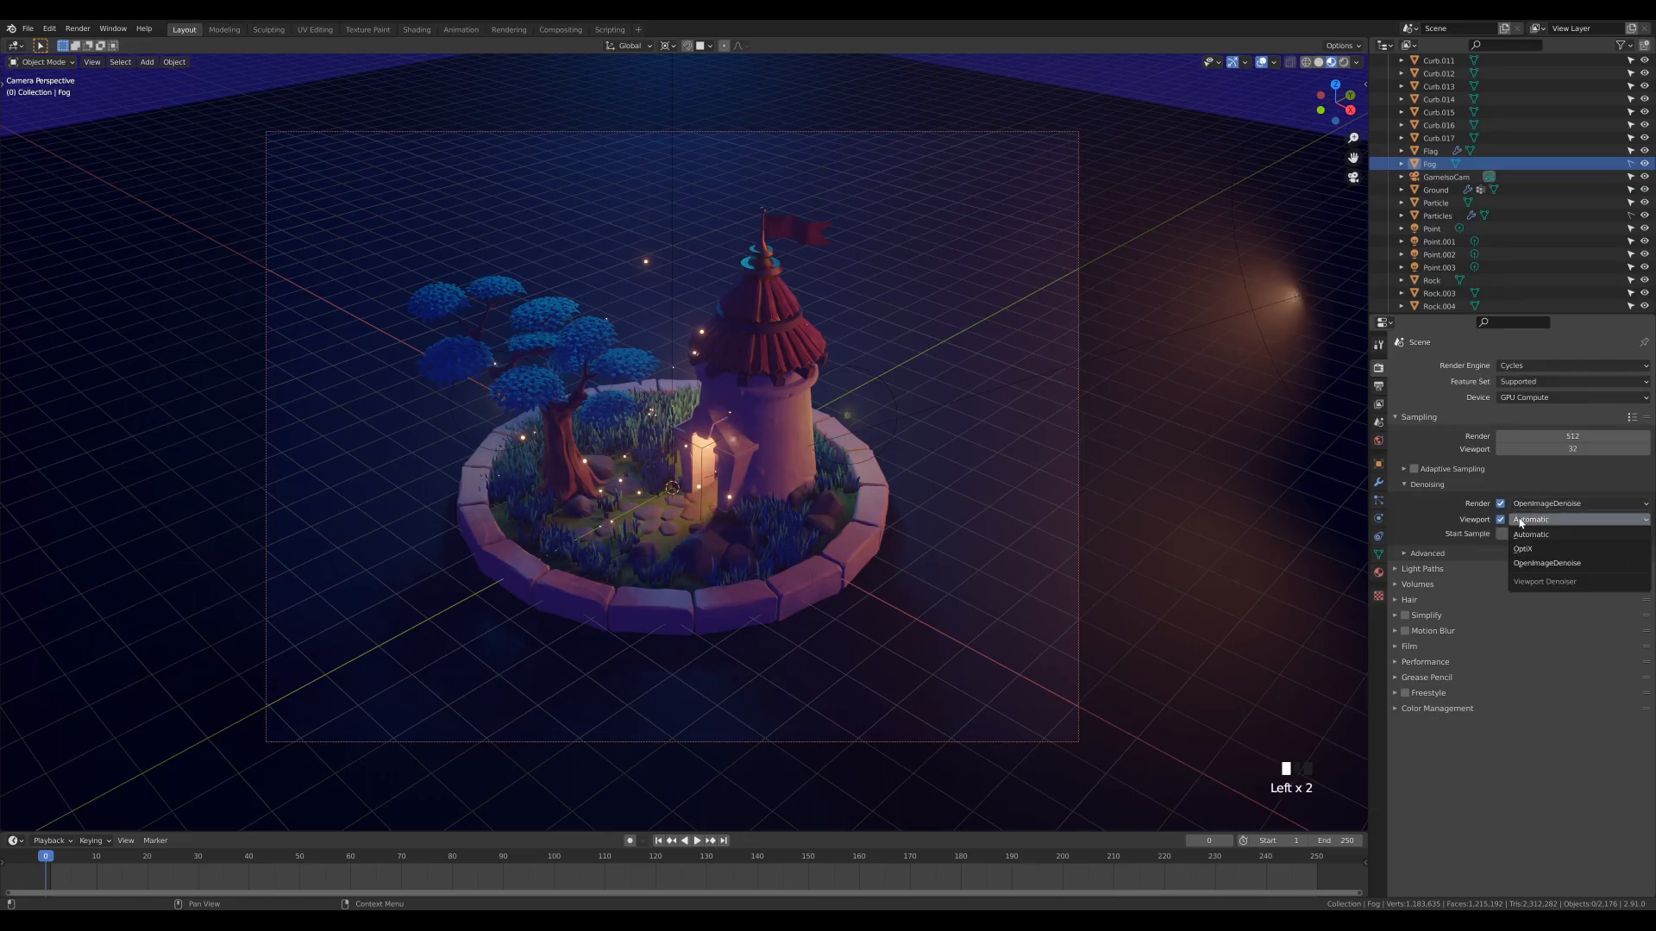
pyautogui.click(1556, 550)
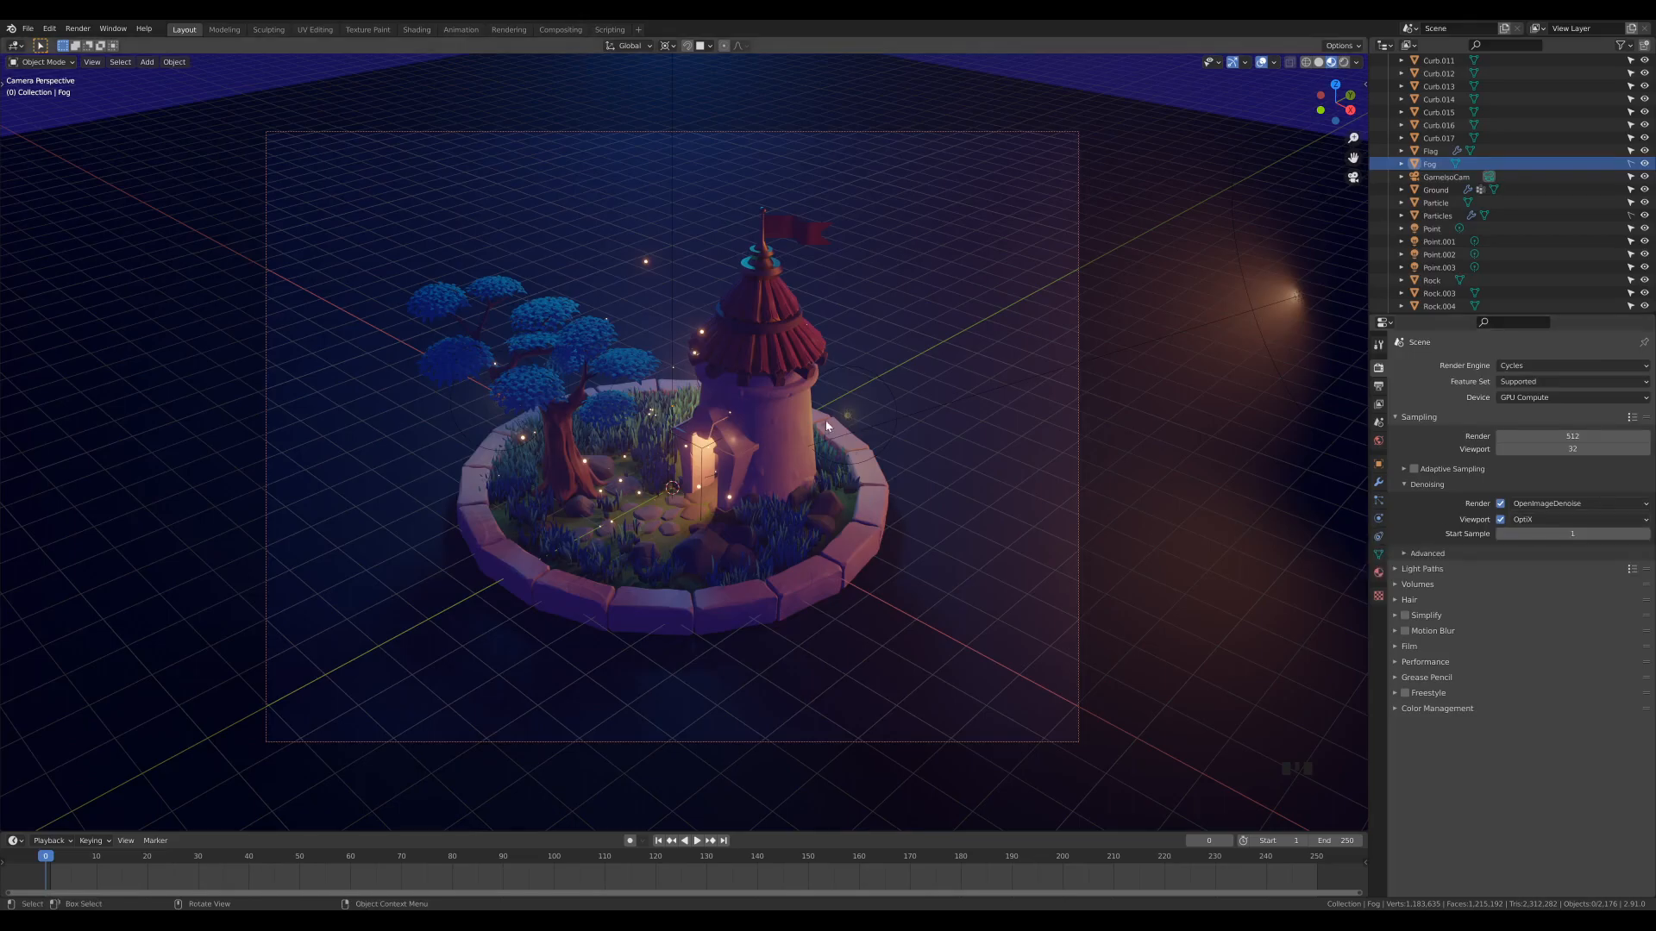
pyautogui.press('z')
pyautogui.click(872, 435)
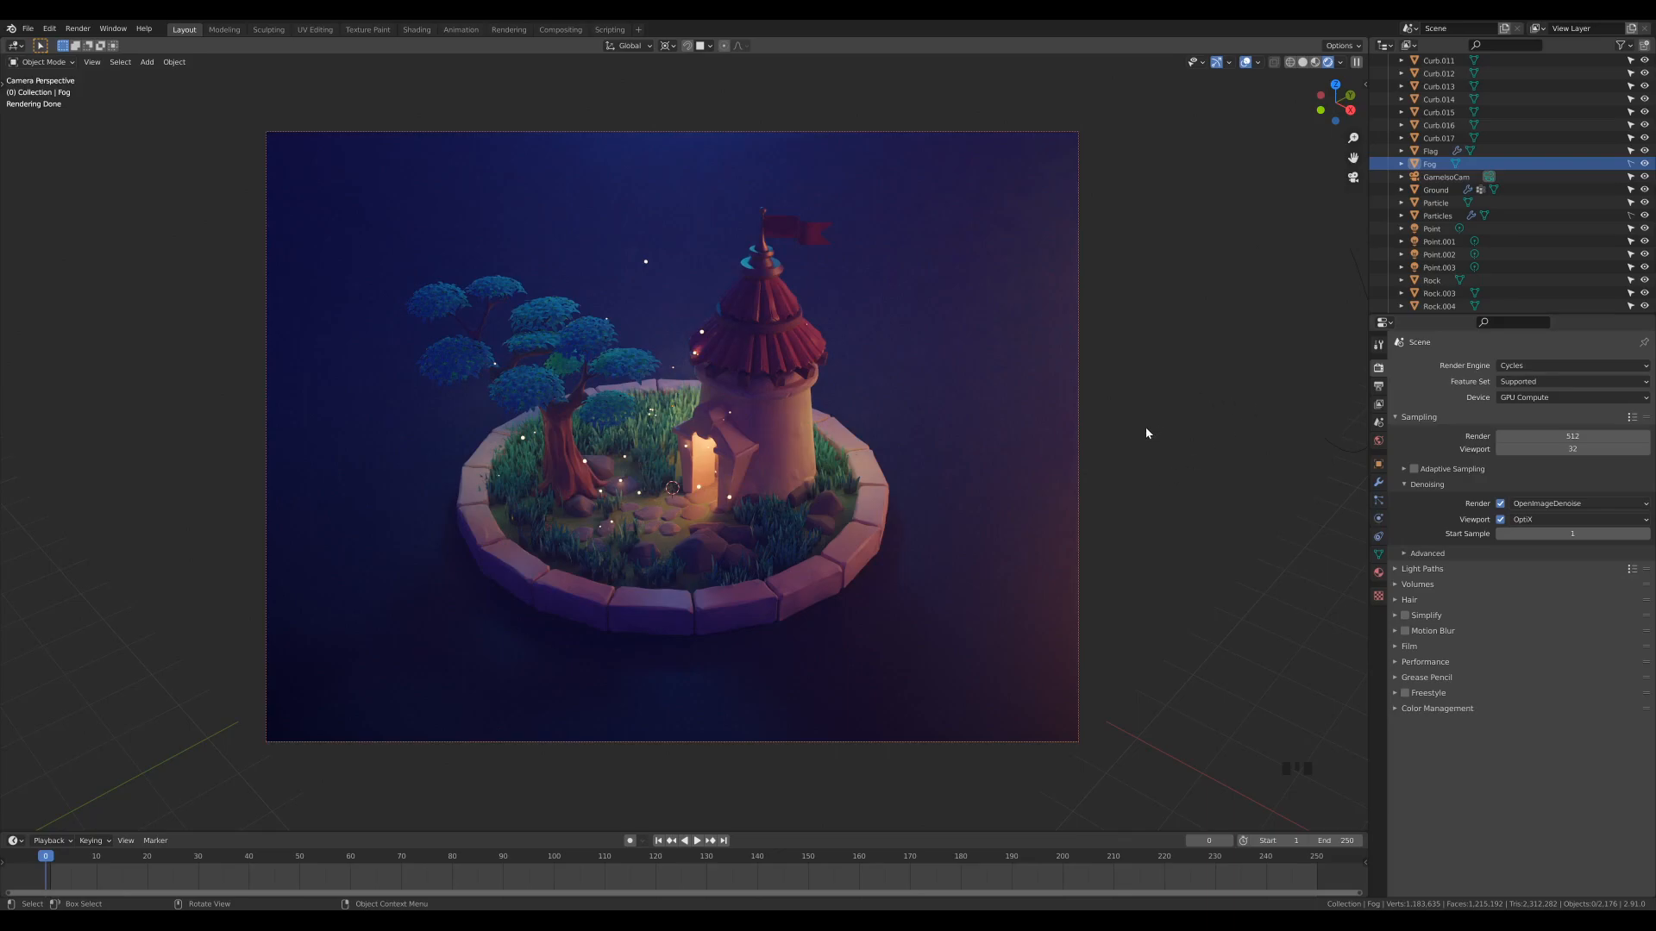
# Set the color management look to Very High Contrast and raise the exposure to about 1.5
pyautogui.click(1437, 710)
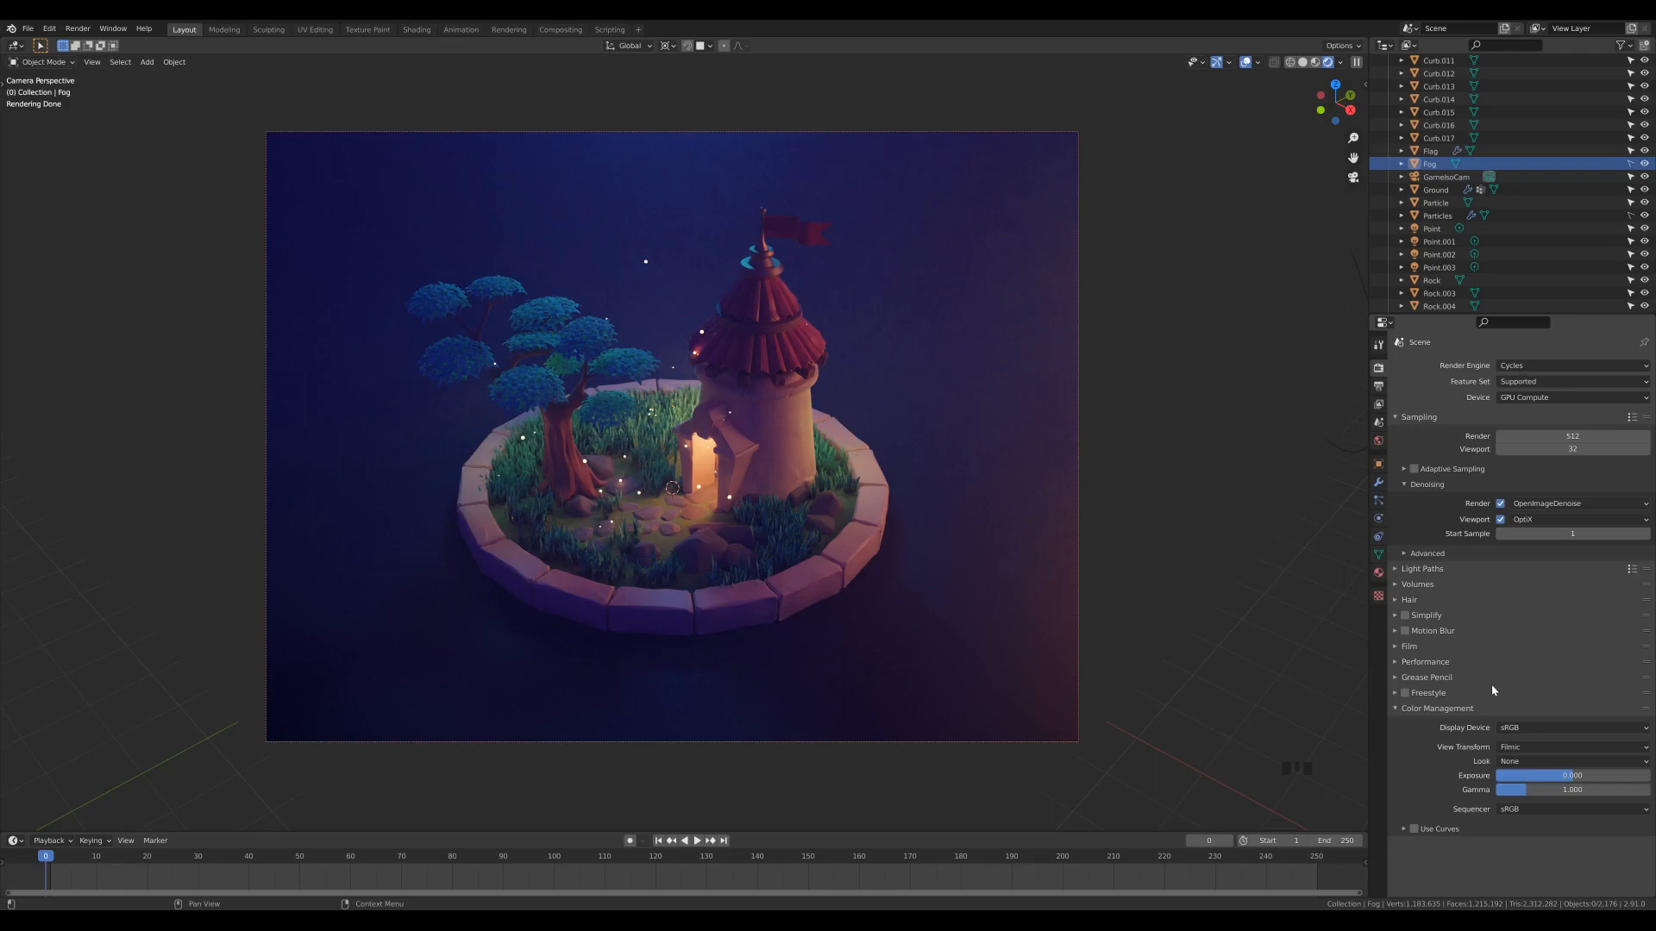
pyautogui.click(1543, 762)
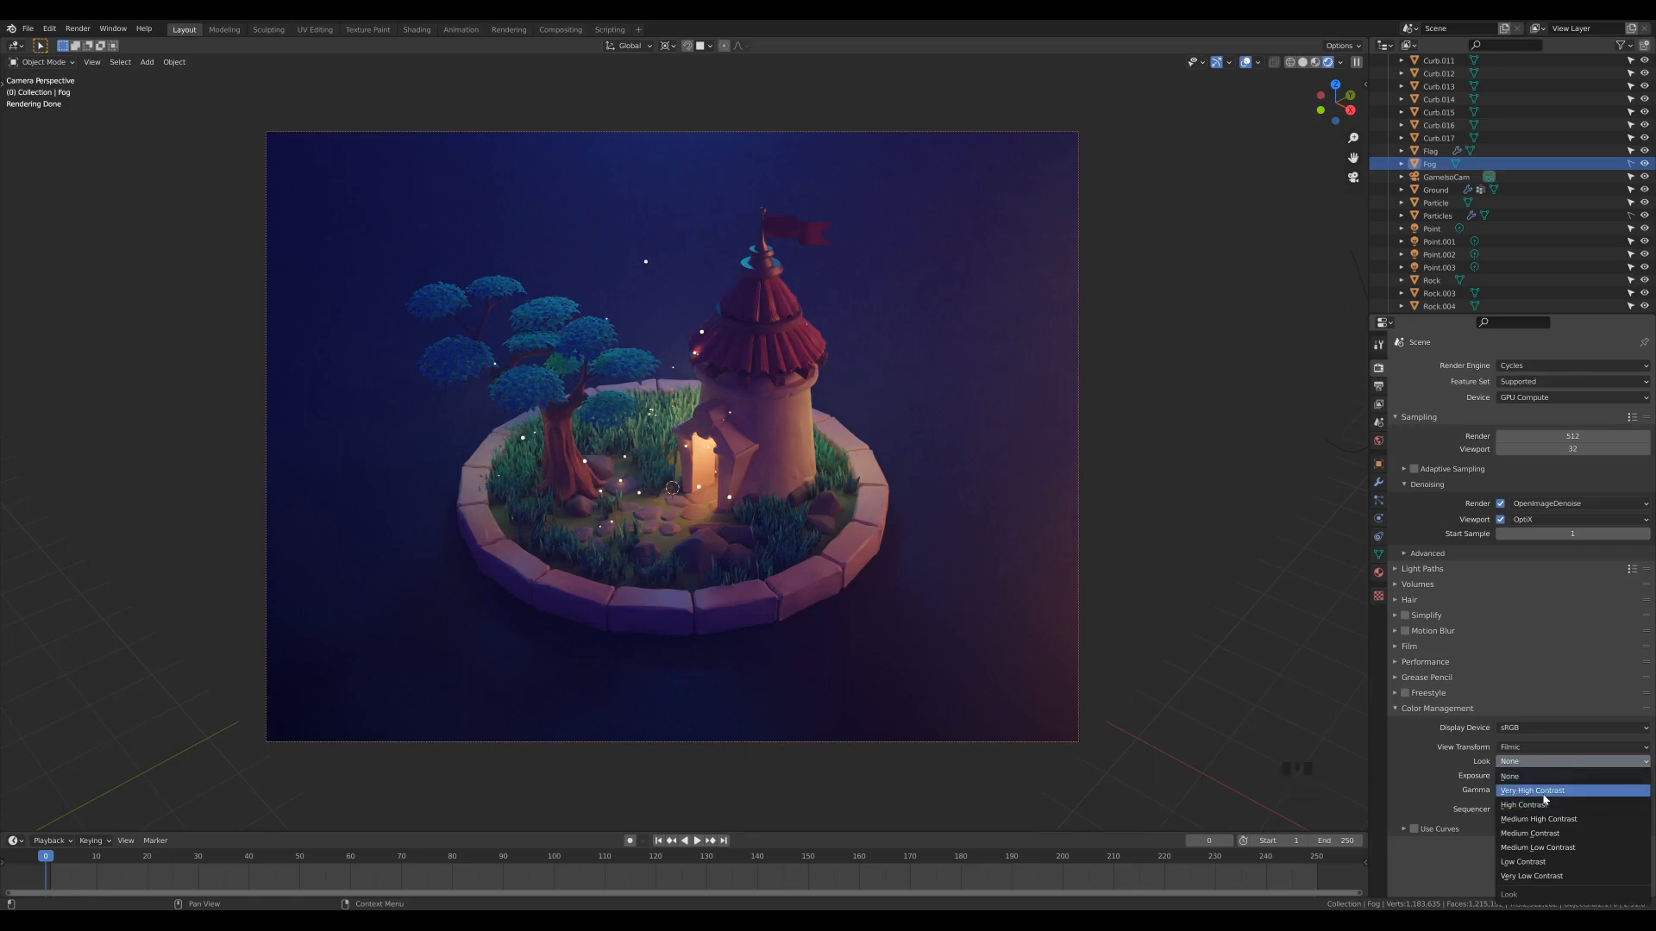
pyautogui.click(1539, 791)
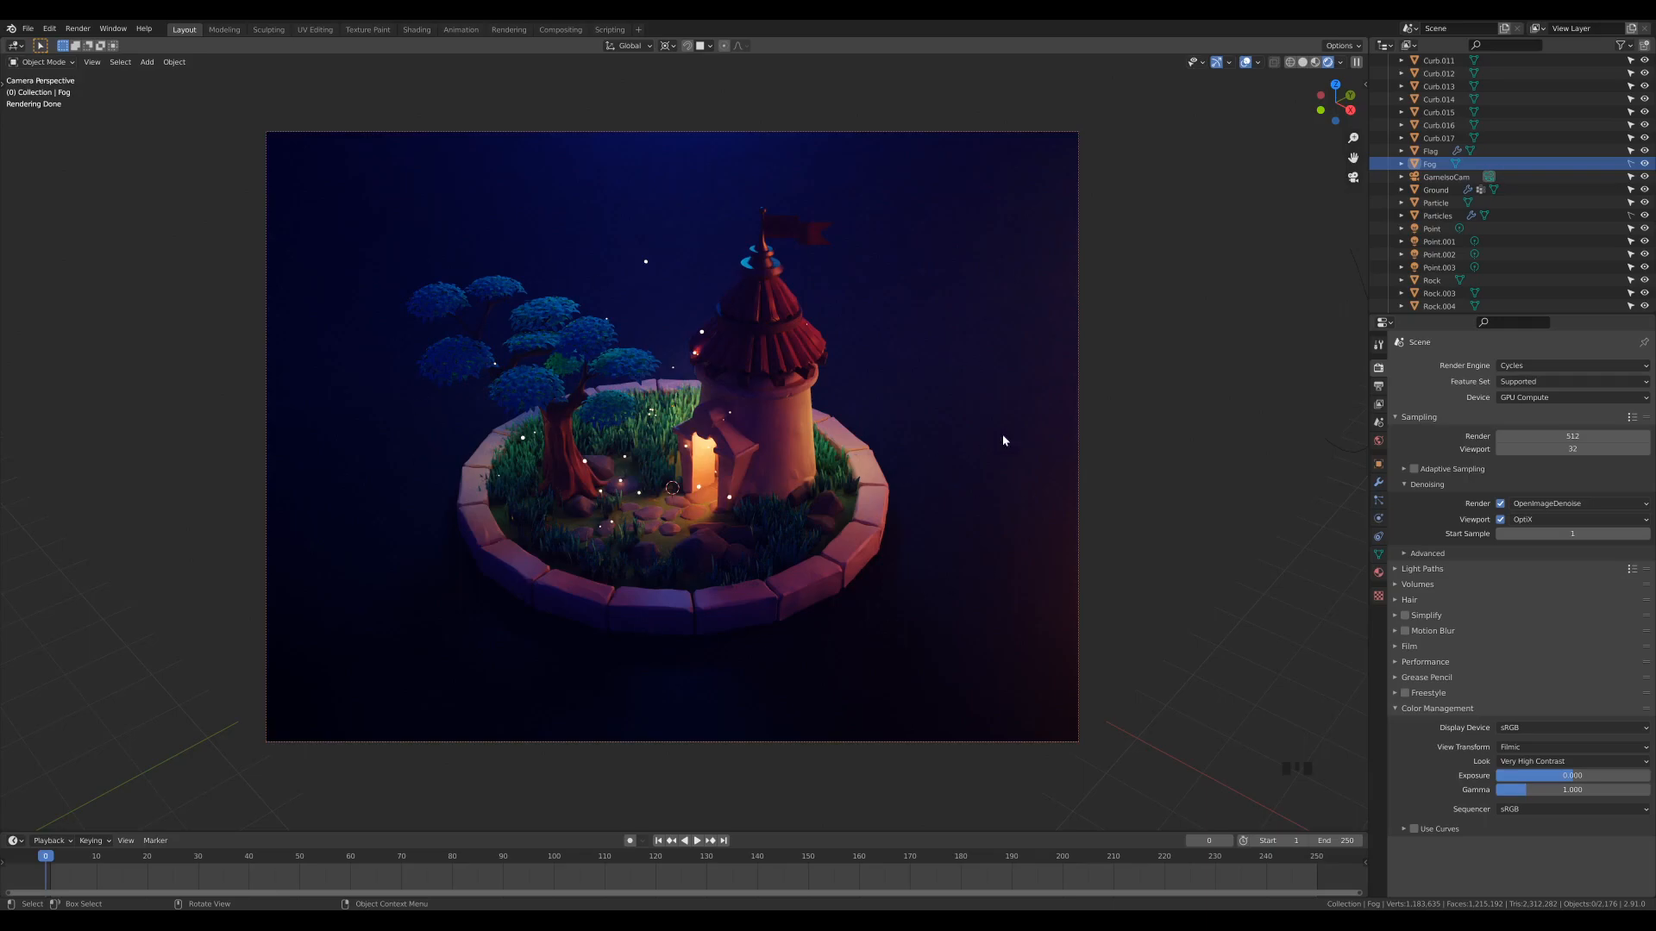
pyautogui.moveTo(1550, 776); pyautogui.dragTo(1562, 776)
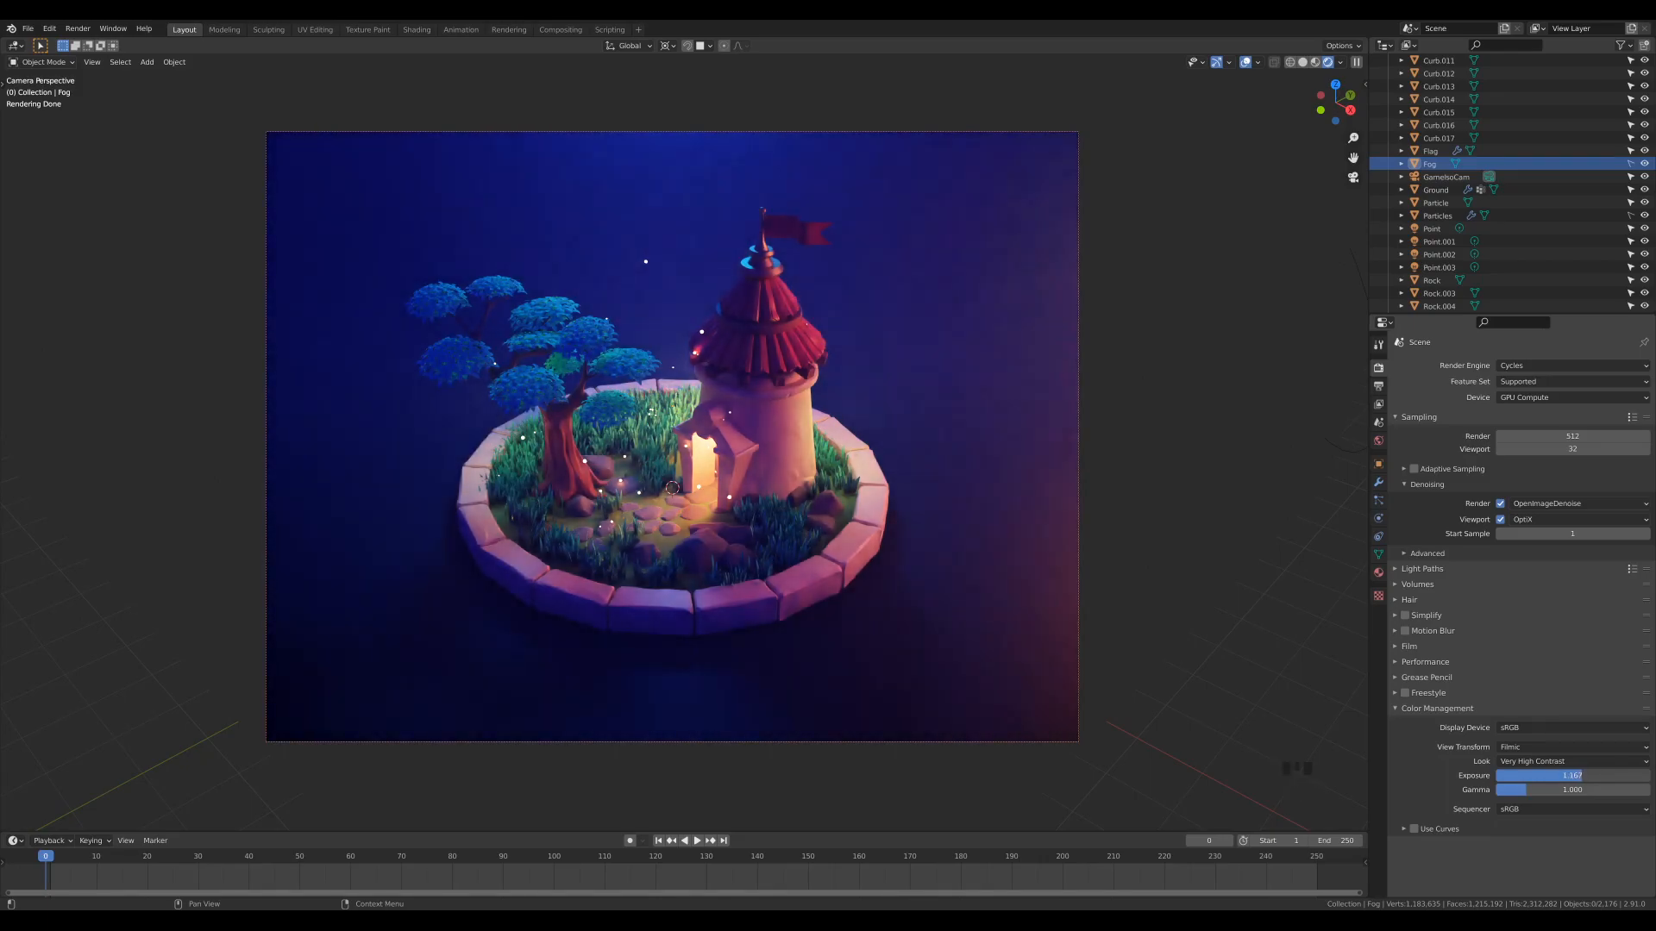
pyautogui.moveTo(1562, 777); pyautogui.dragTo(1565, 776)
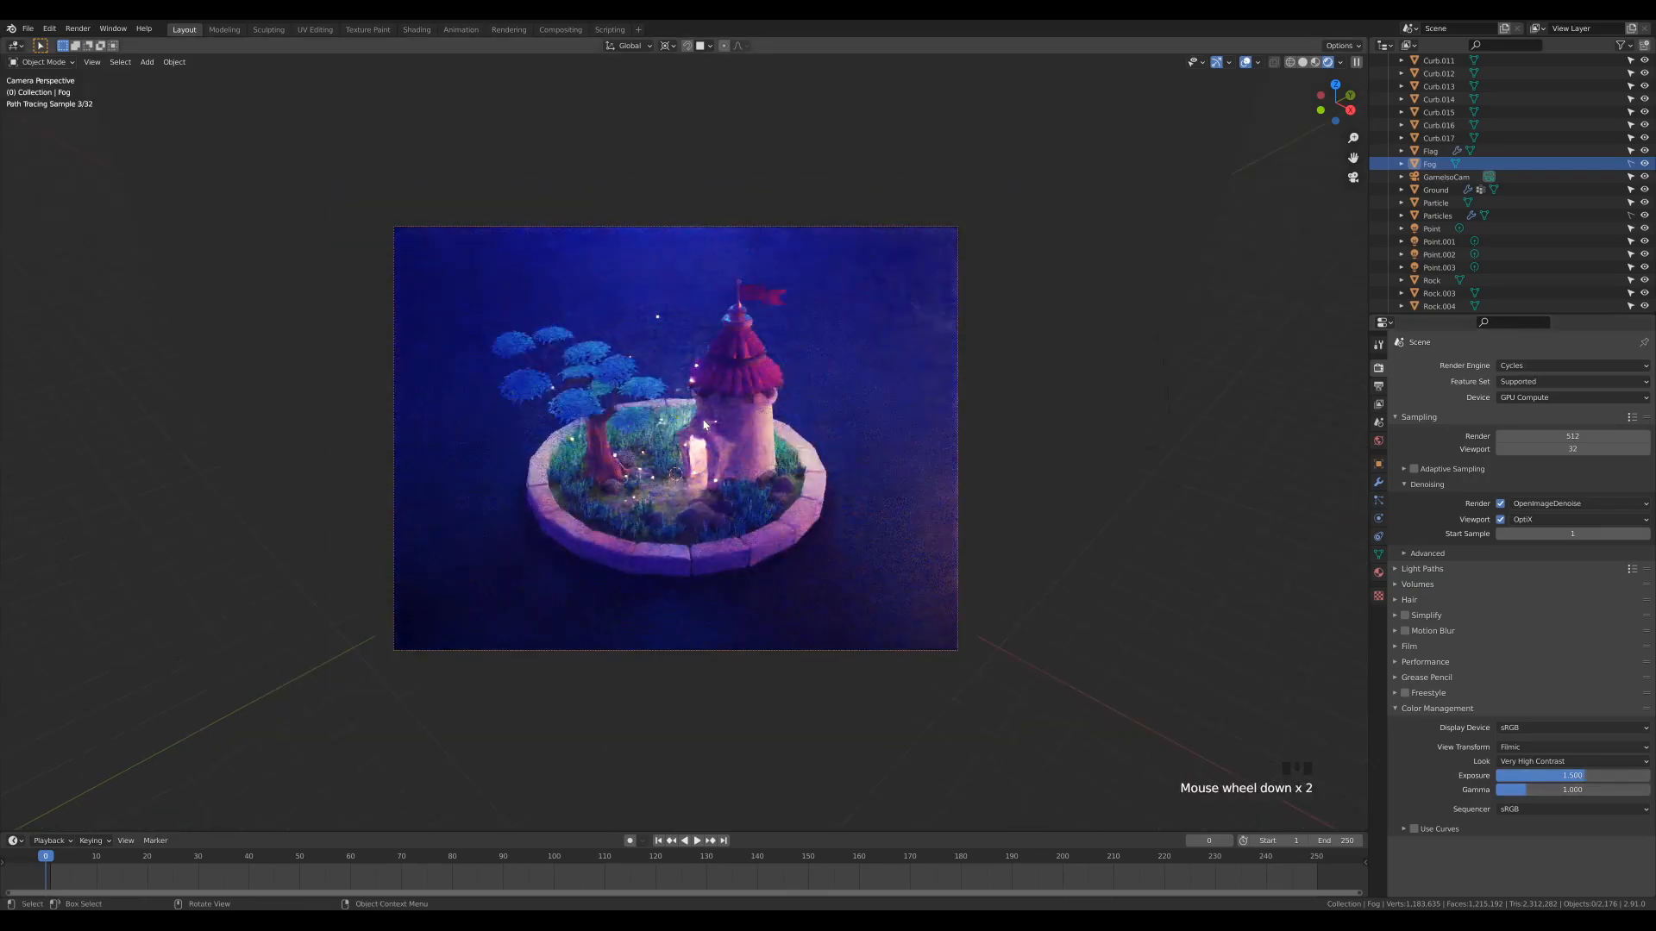
pyautogui.scroll(1, 834, 499)
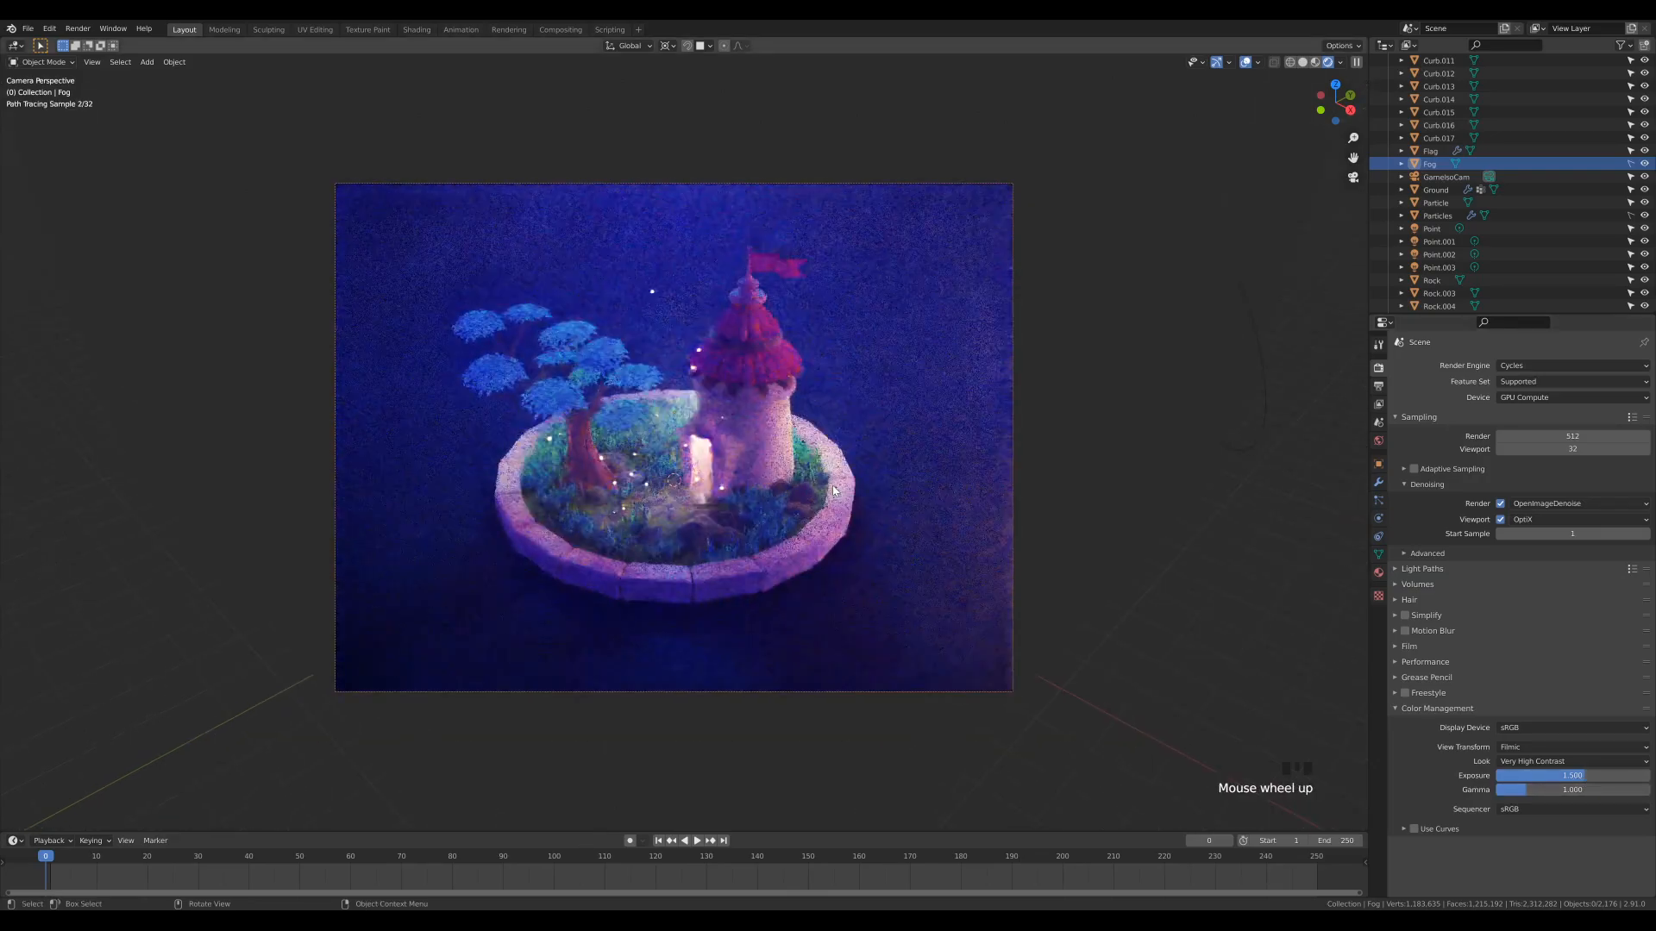
# Return to material preview, show the Particles object's particle settings and try a seed of 5
pyautogui.press('z')
pyautogui.click(544, 321)
pyautogui.scroll(1, 544, 321)
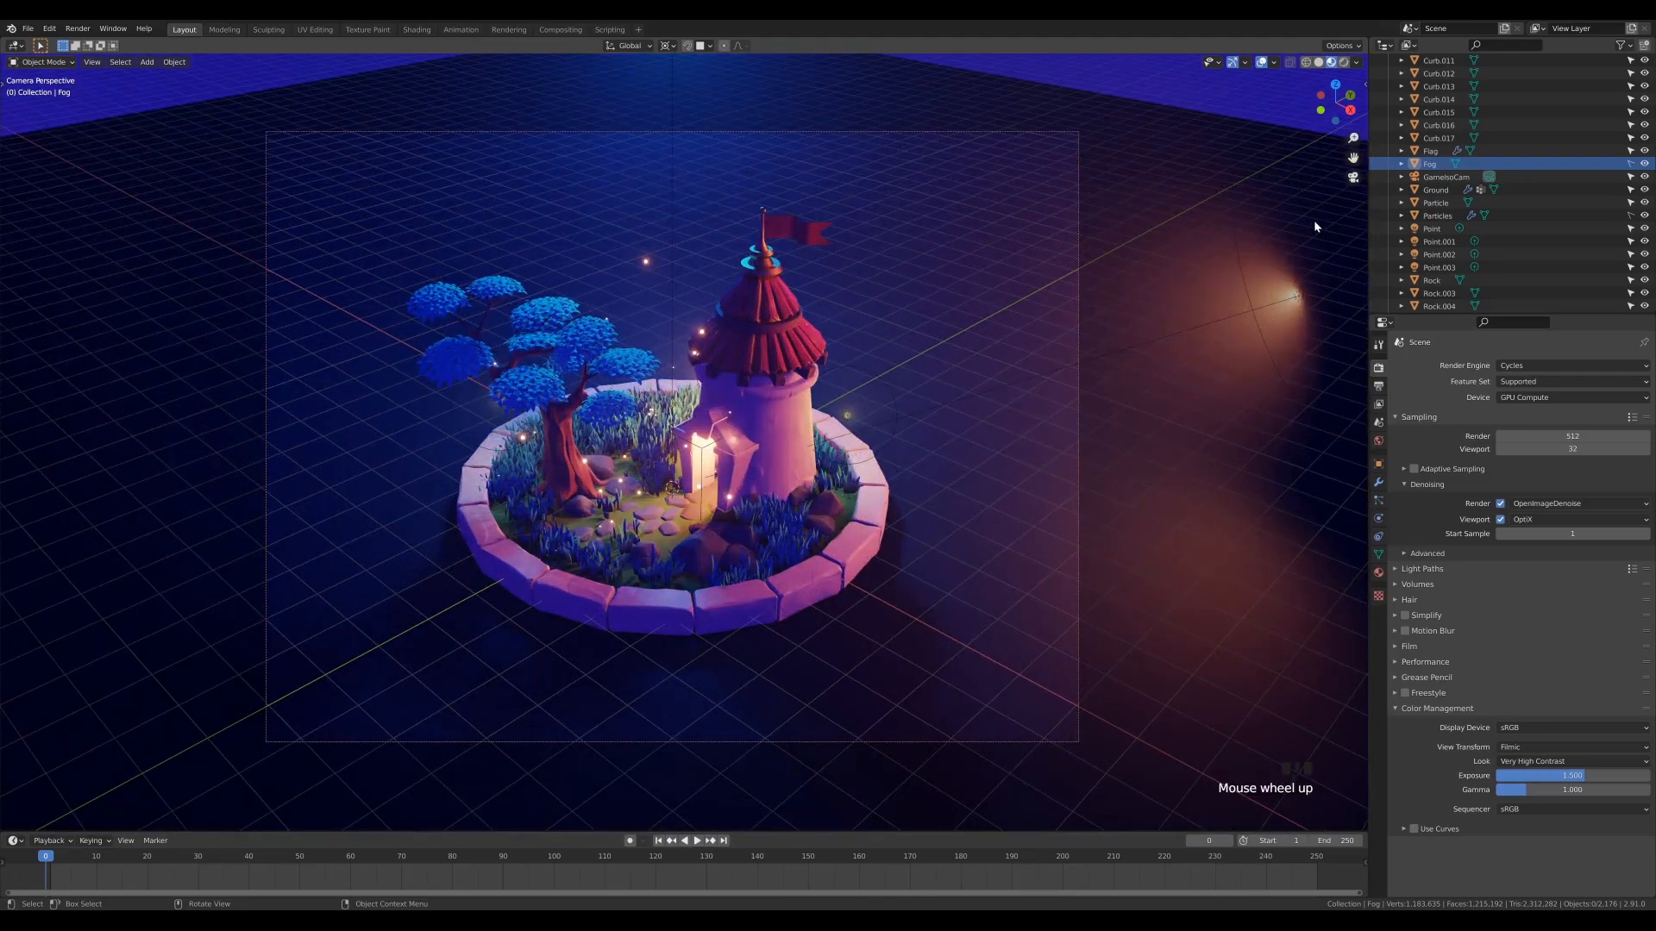
pyautogui.click(1437, 216)
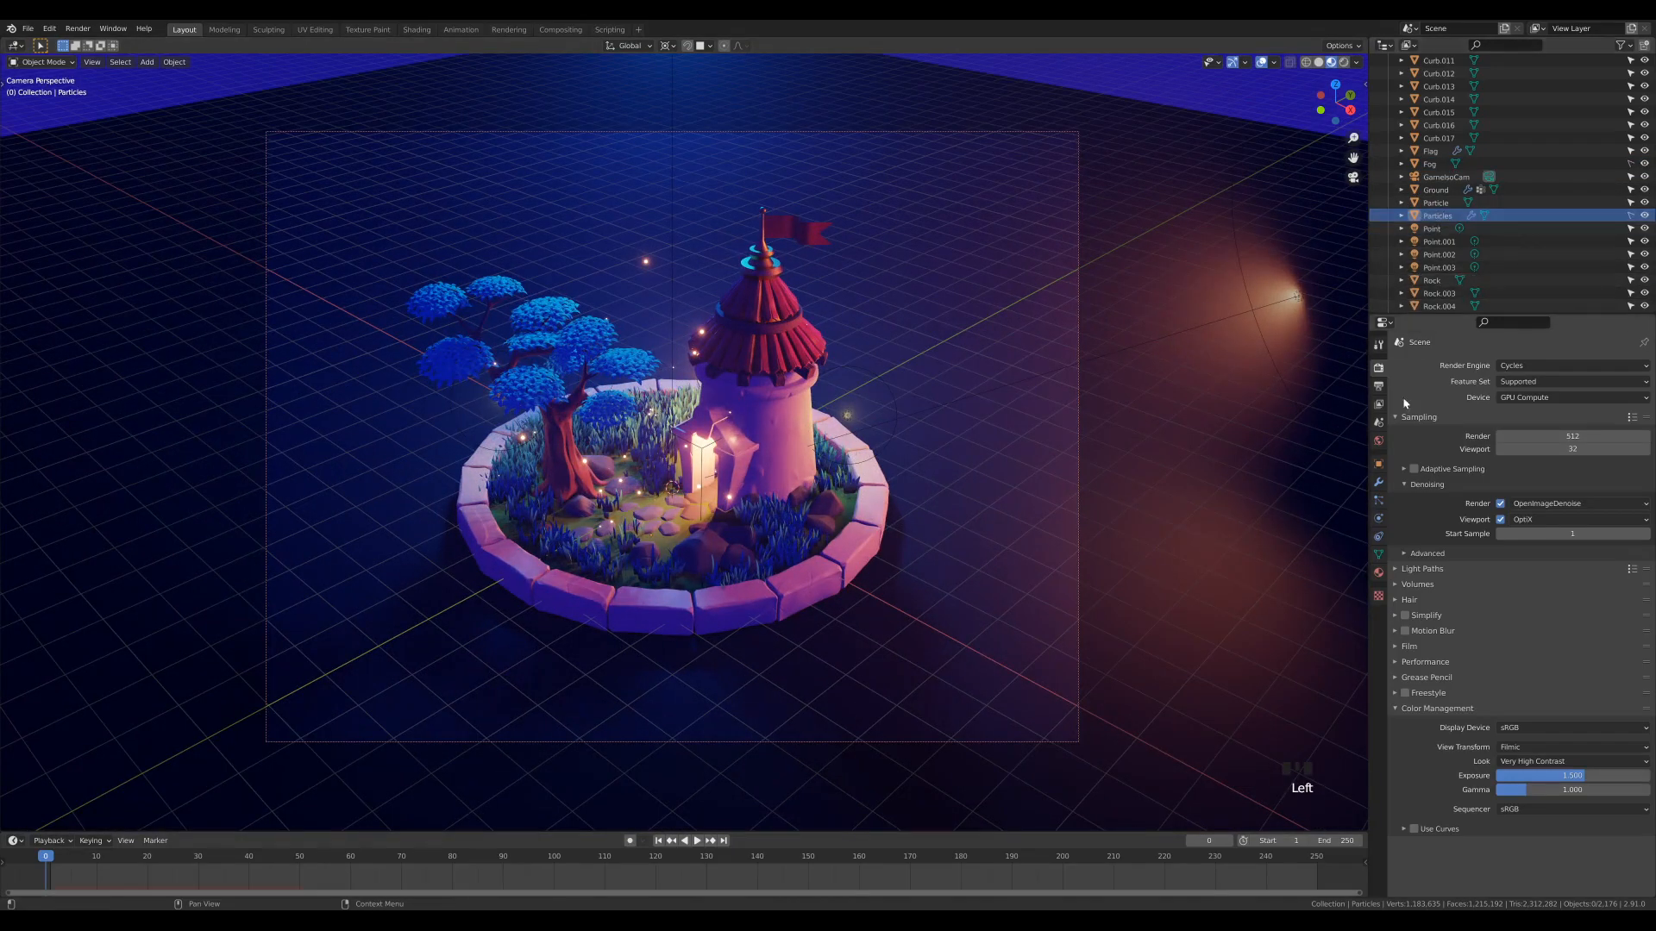
pyautogui.click(1378, 500)
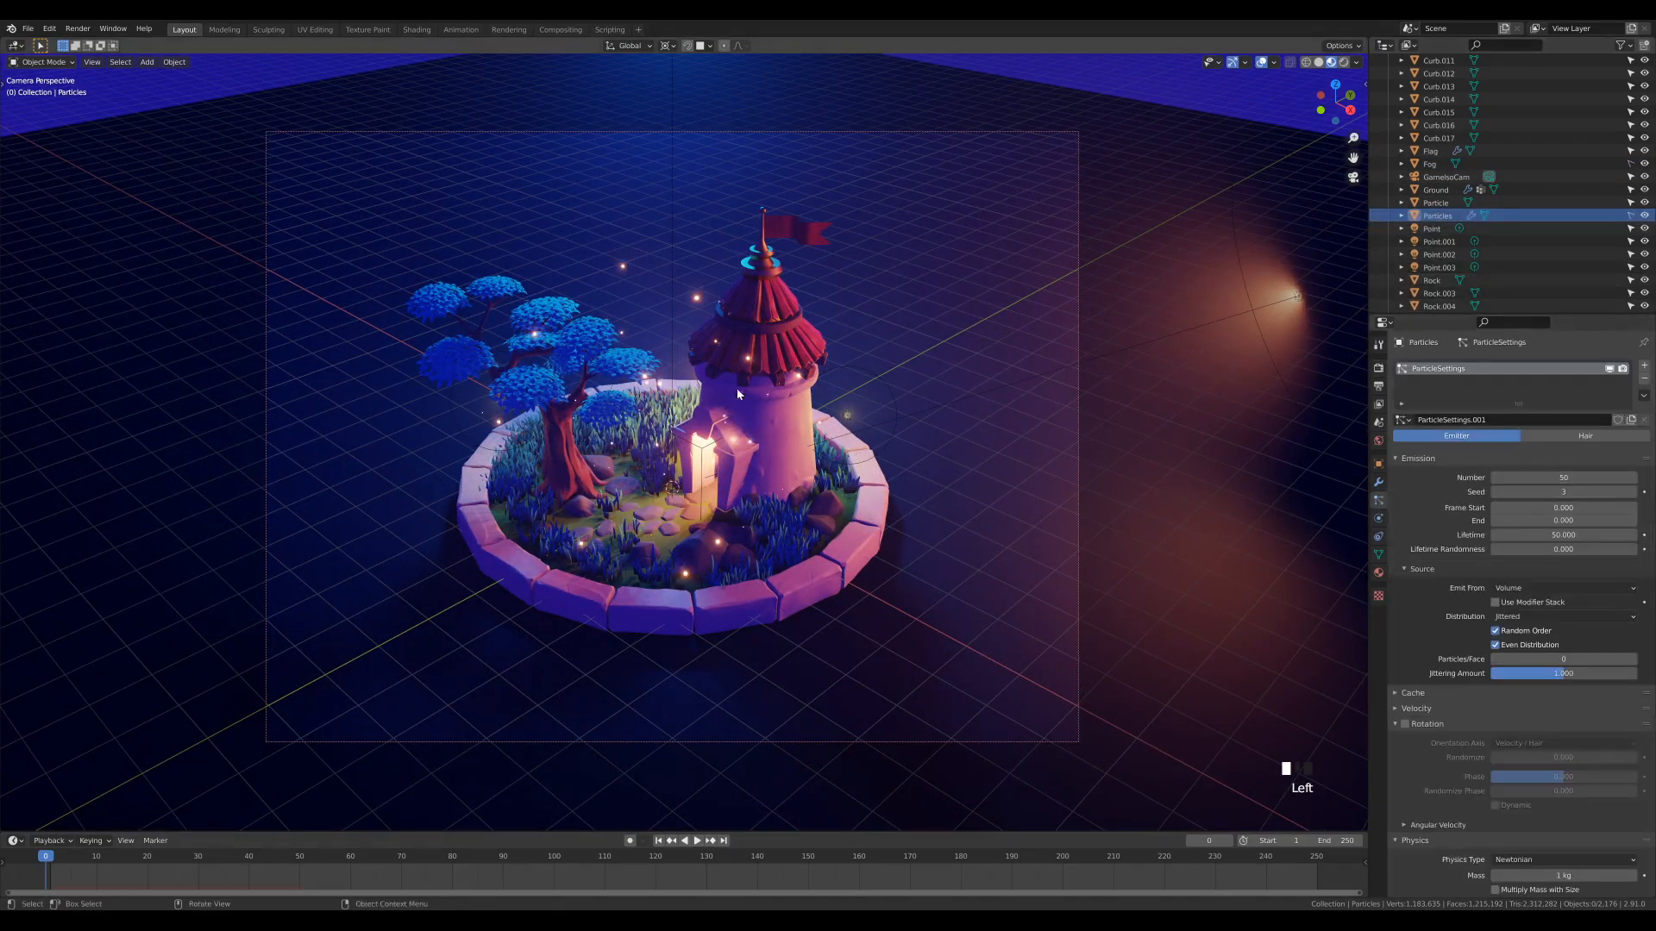
pyautogui.click(1632, 492)
pyautogui.click(1632, 492)
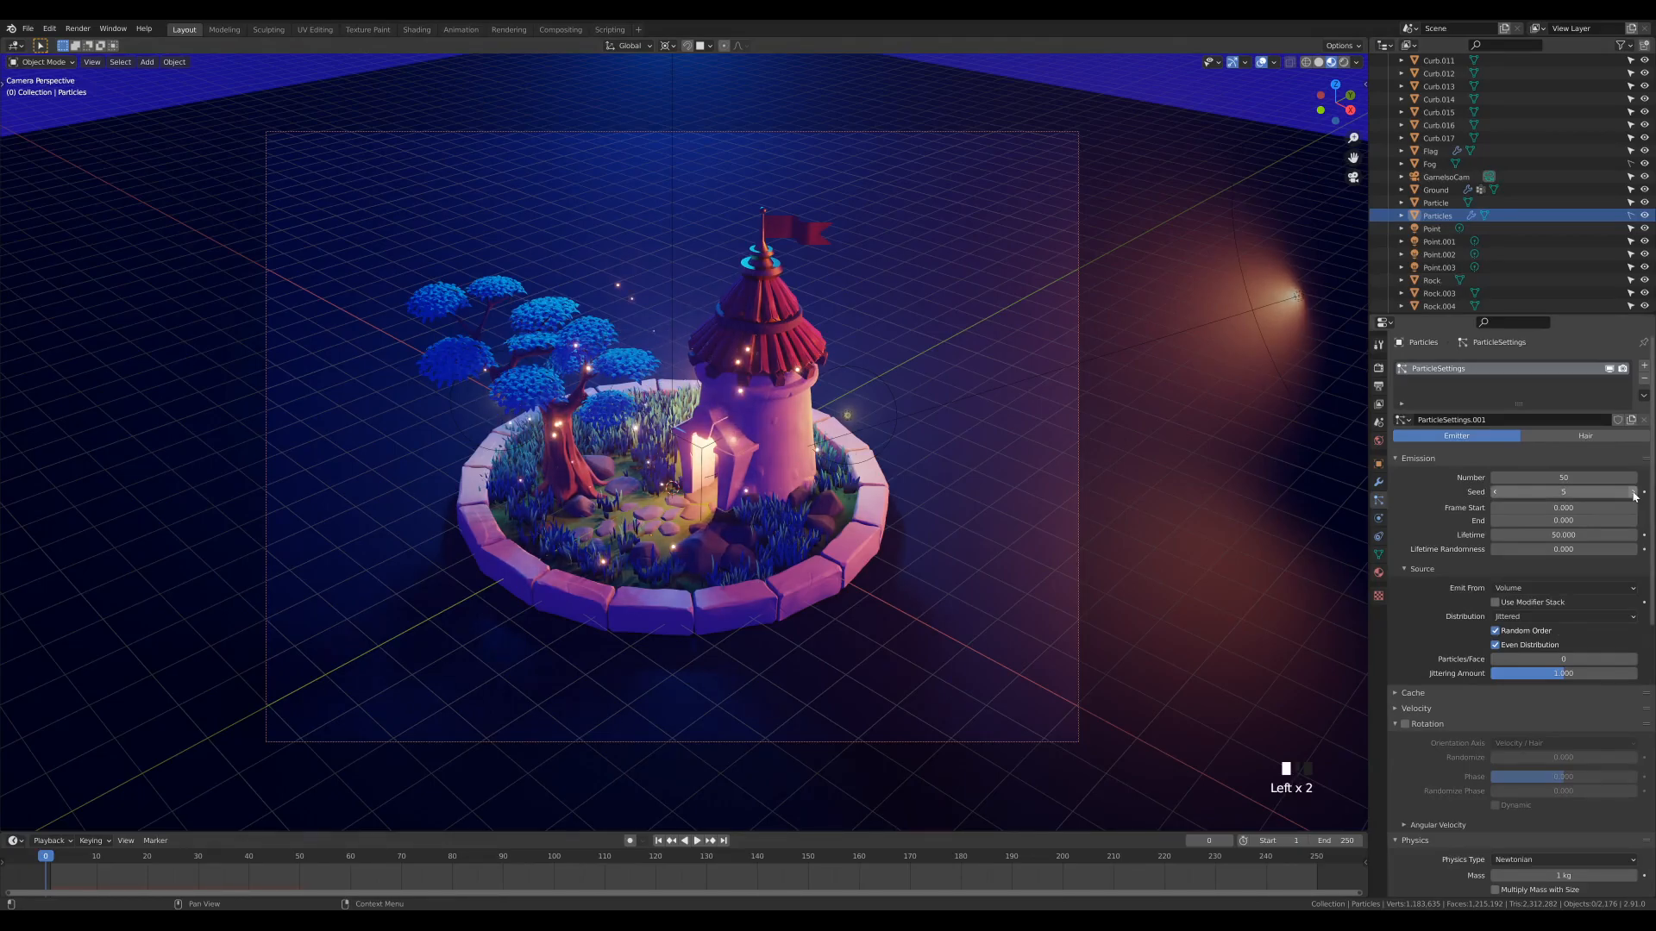
# Try other seeds for the floating particles, stepping down to 0 and back up, to compare their distributions
pyautogui.scroll(-6, 1066, 533)
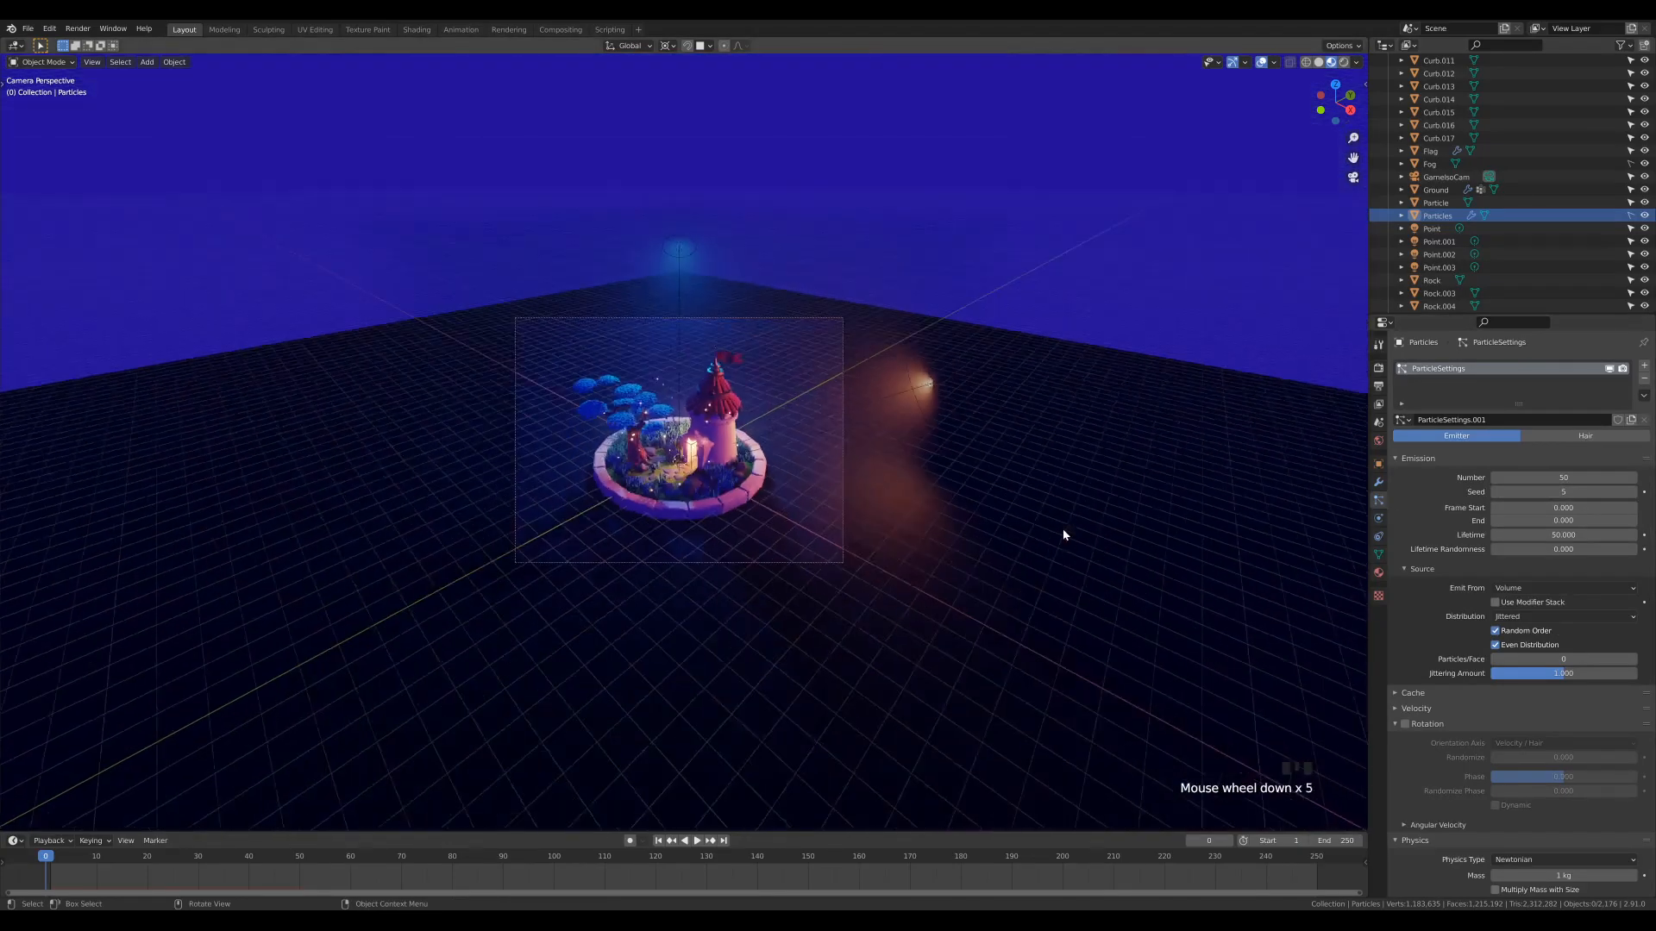
pyautogui.scroll(3, 1065, 533)
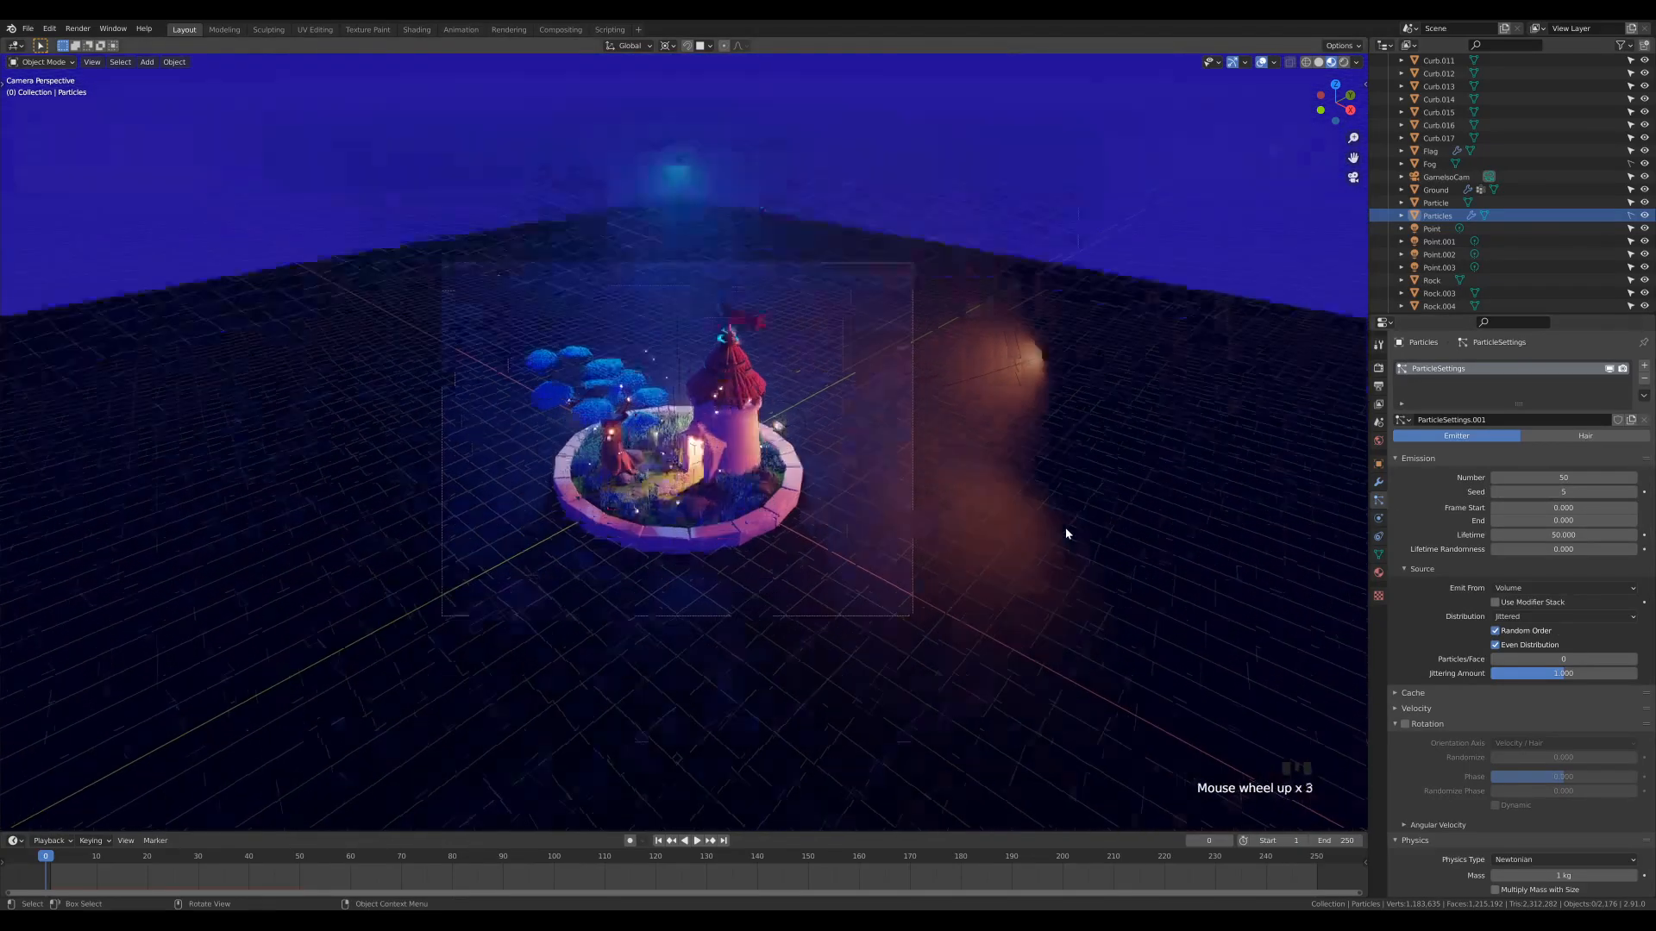
pyautogui.scroll(3, 1066, 533)
pyautogui.click(1495, 493)
pyautogui.click(1496, 492)
pyautogui.click(1495, 492)
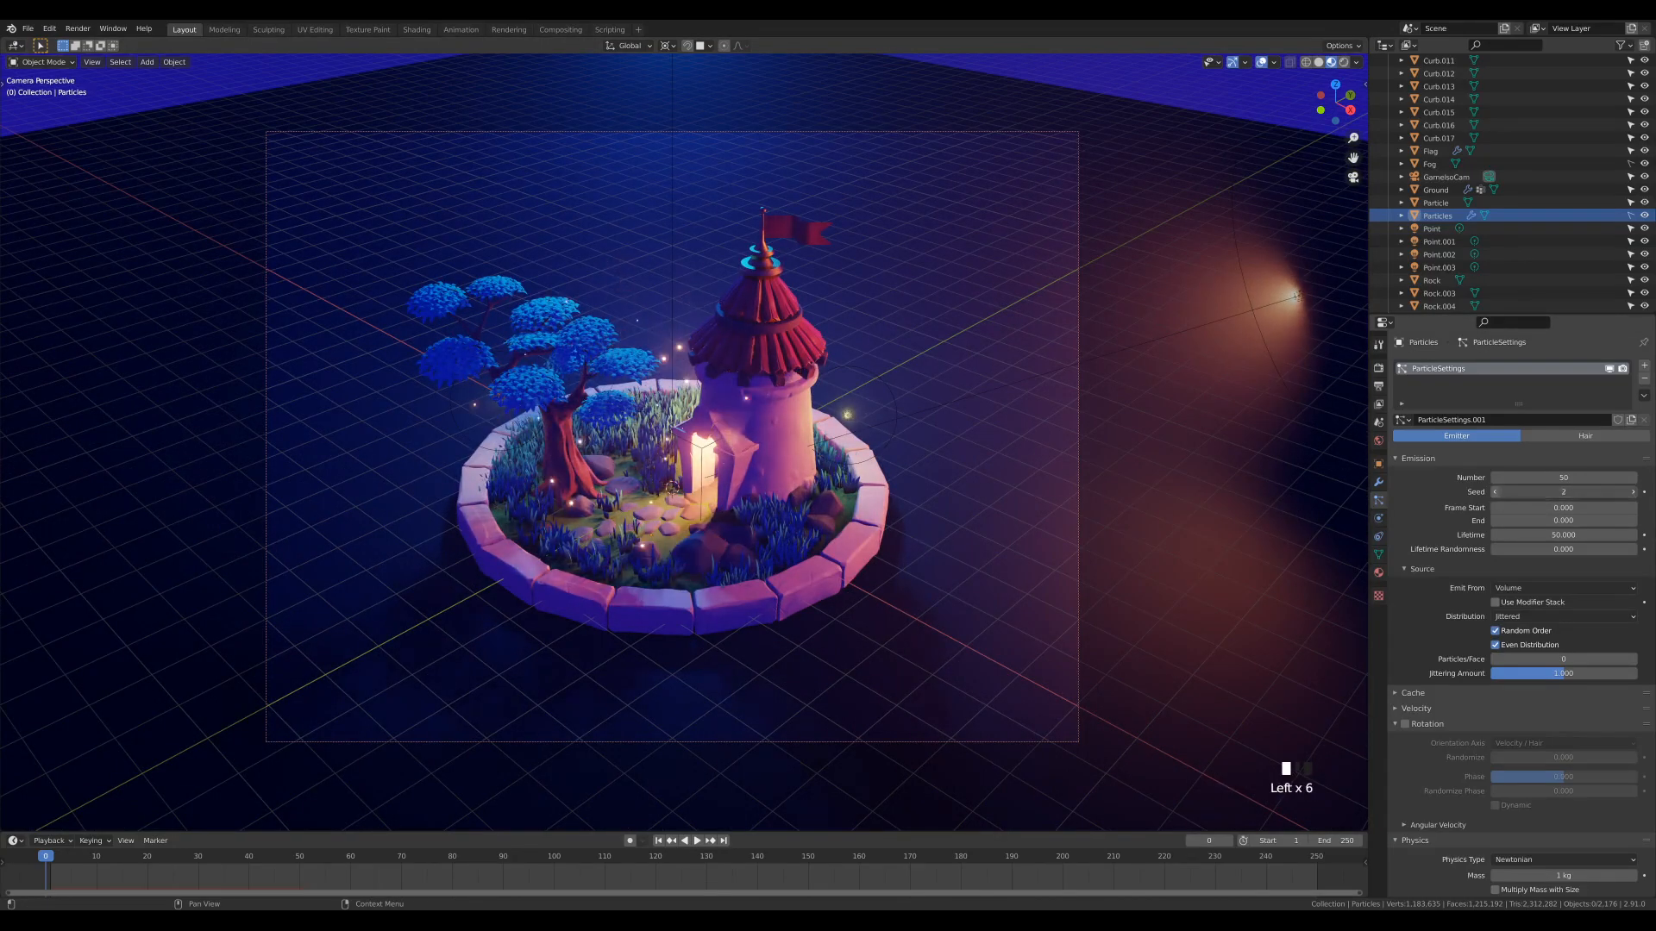
pyautogui.click(1495, 492)
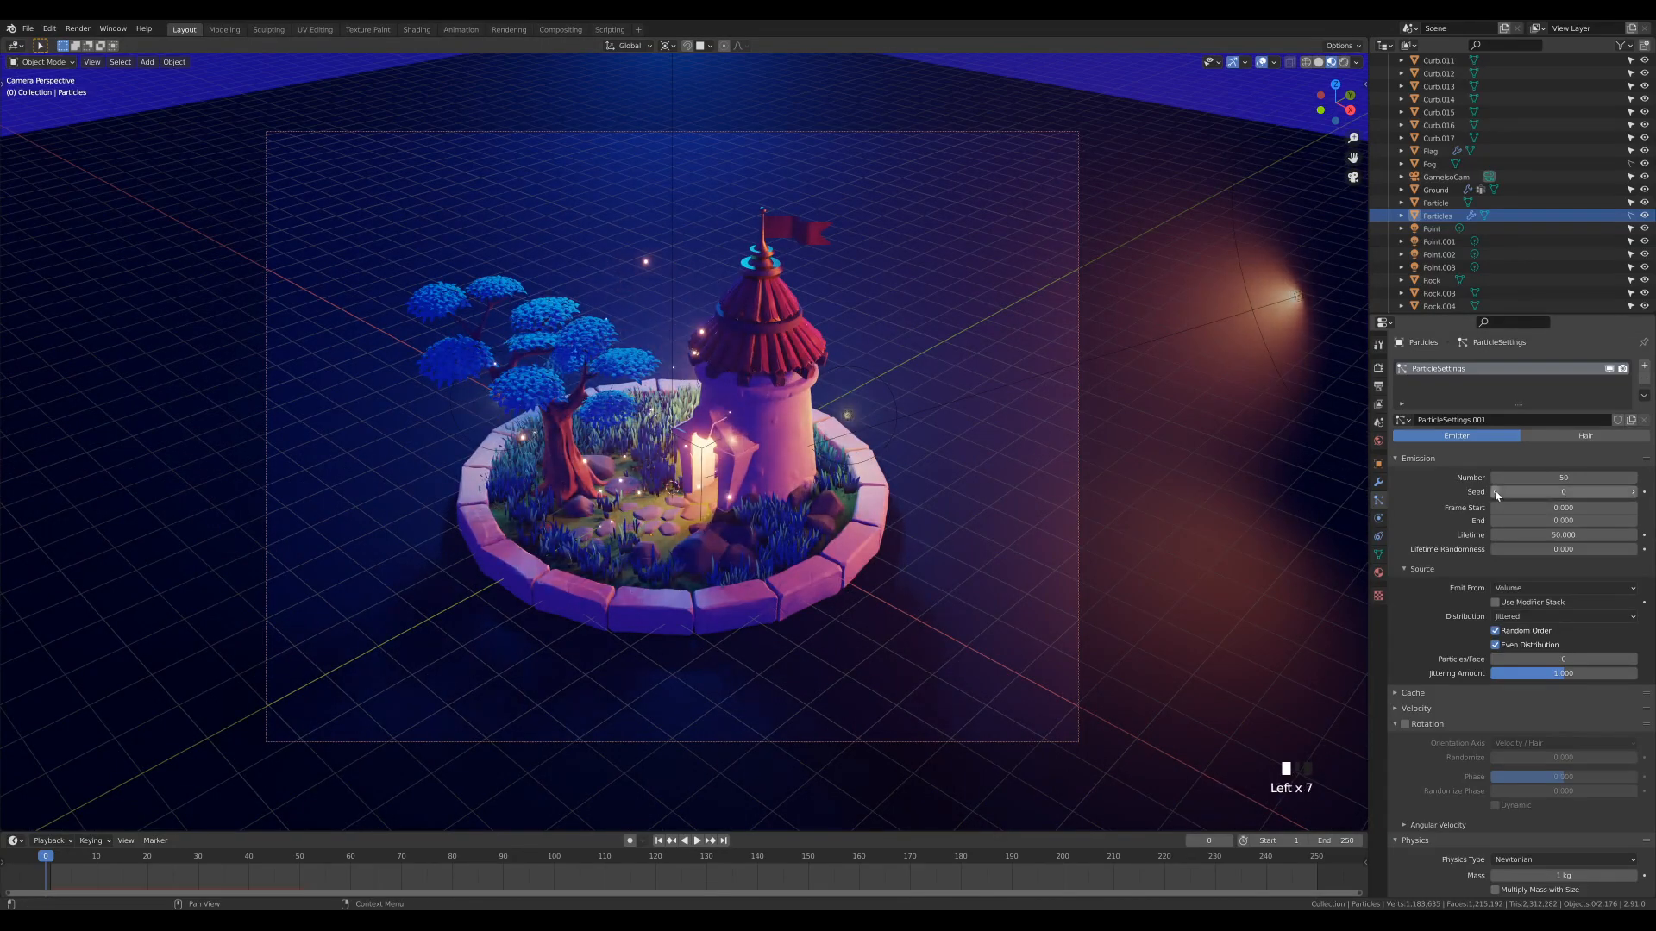
pyautogui.click(1632, 492)
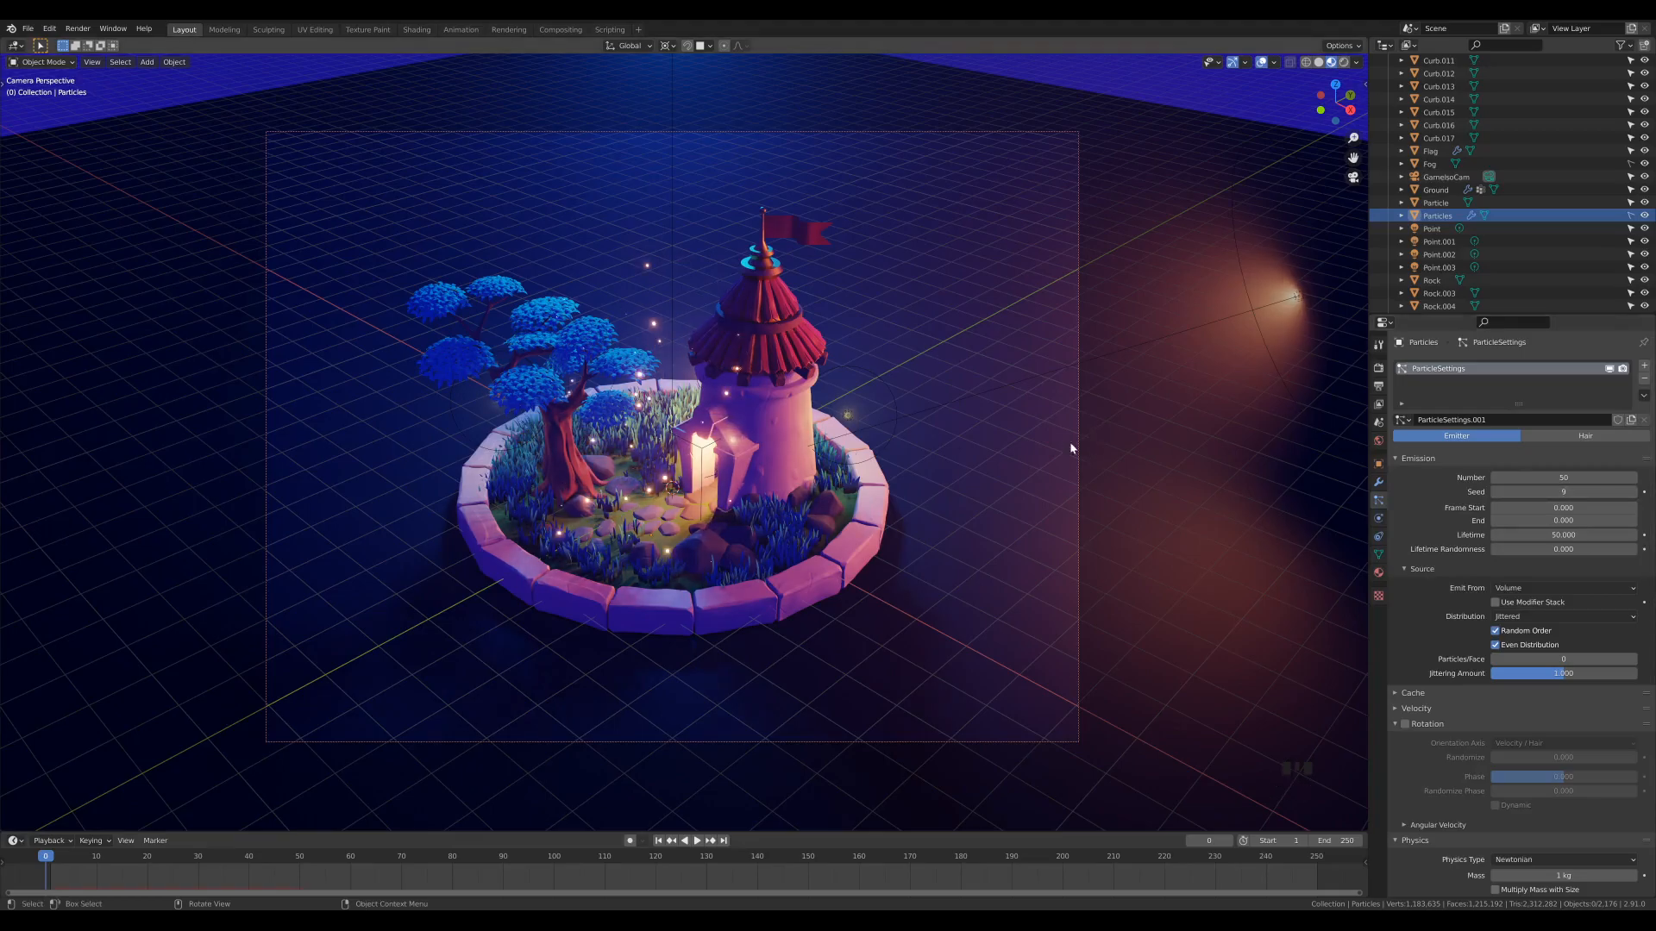
# Set the particle seed to 1 and the emission number to 55, after trying 60
pyautogui.click(1567, 491)
pyautogui.write('1')
pyautogui.press('Return')
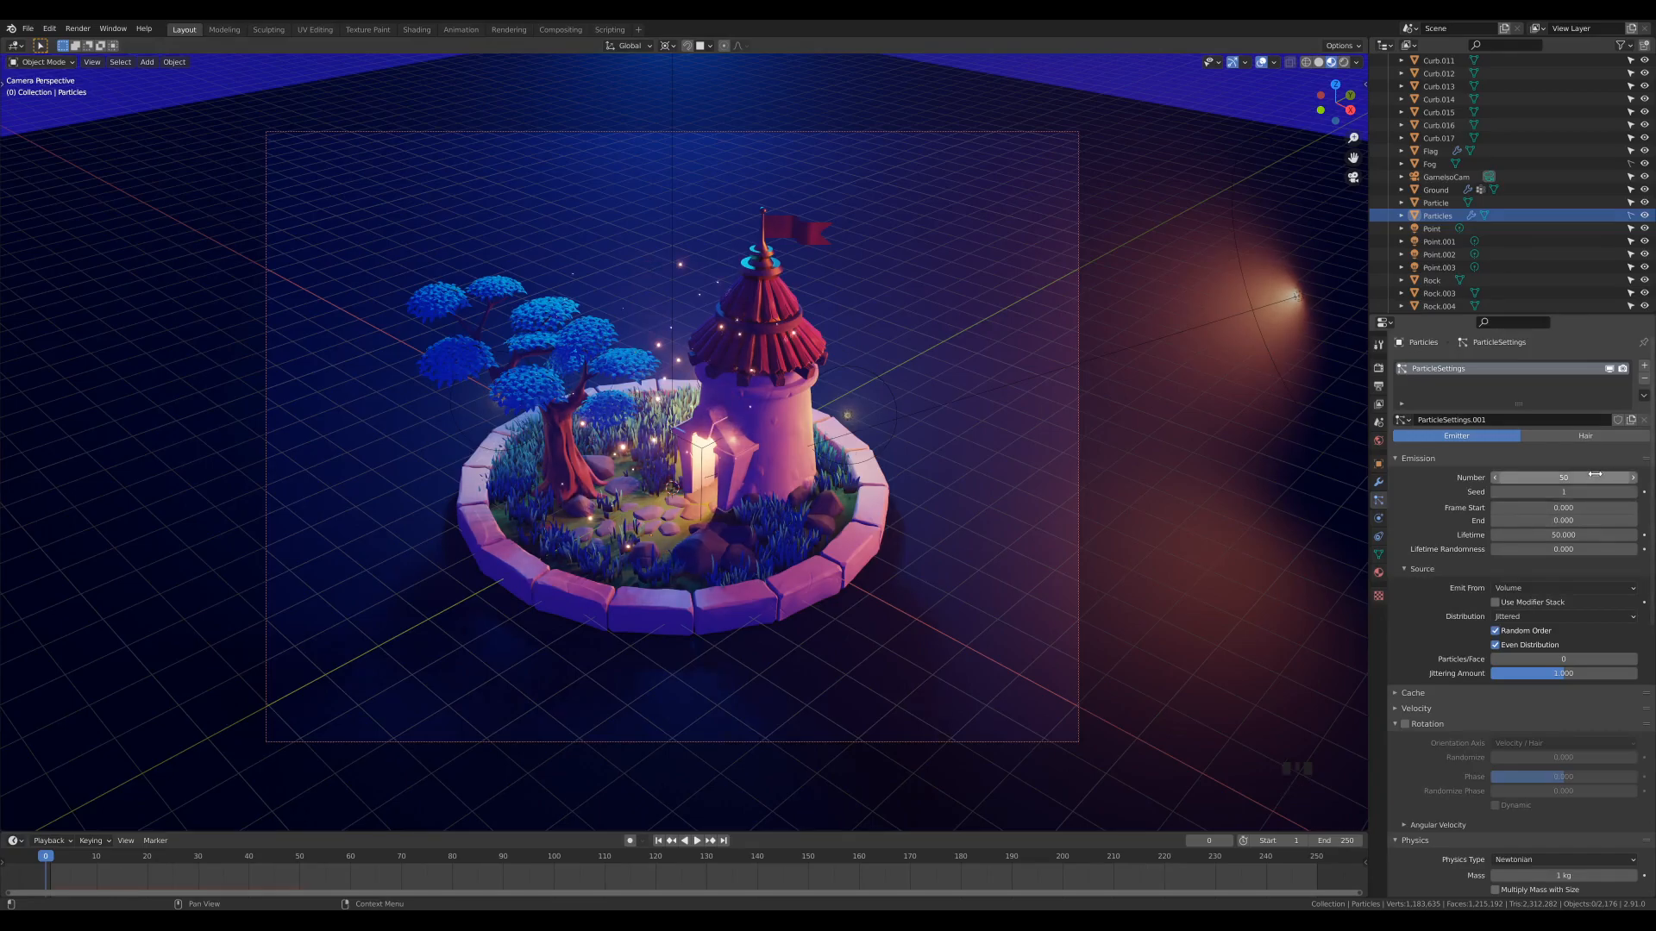
pyautogui.click(1594, 477)
pyautogui.write('60')
pyautogui.press('Return')
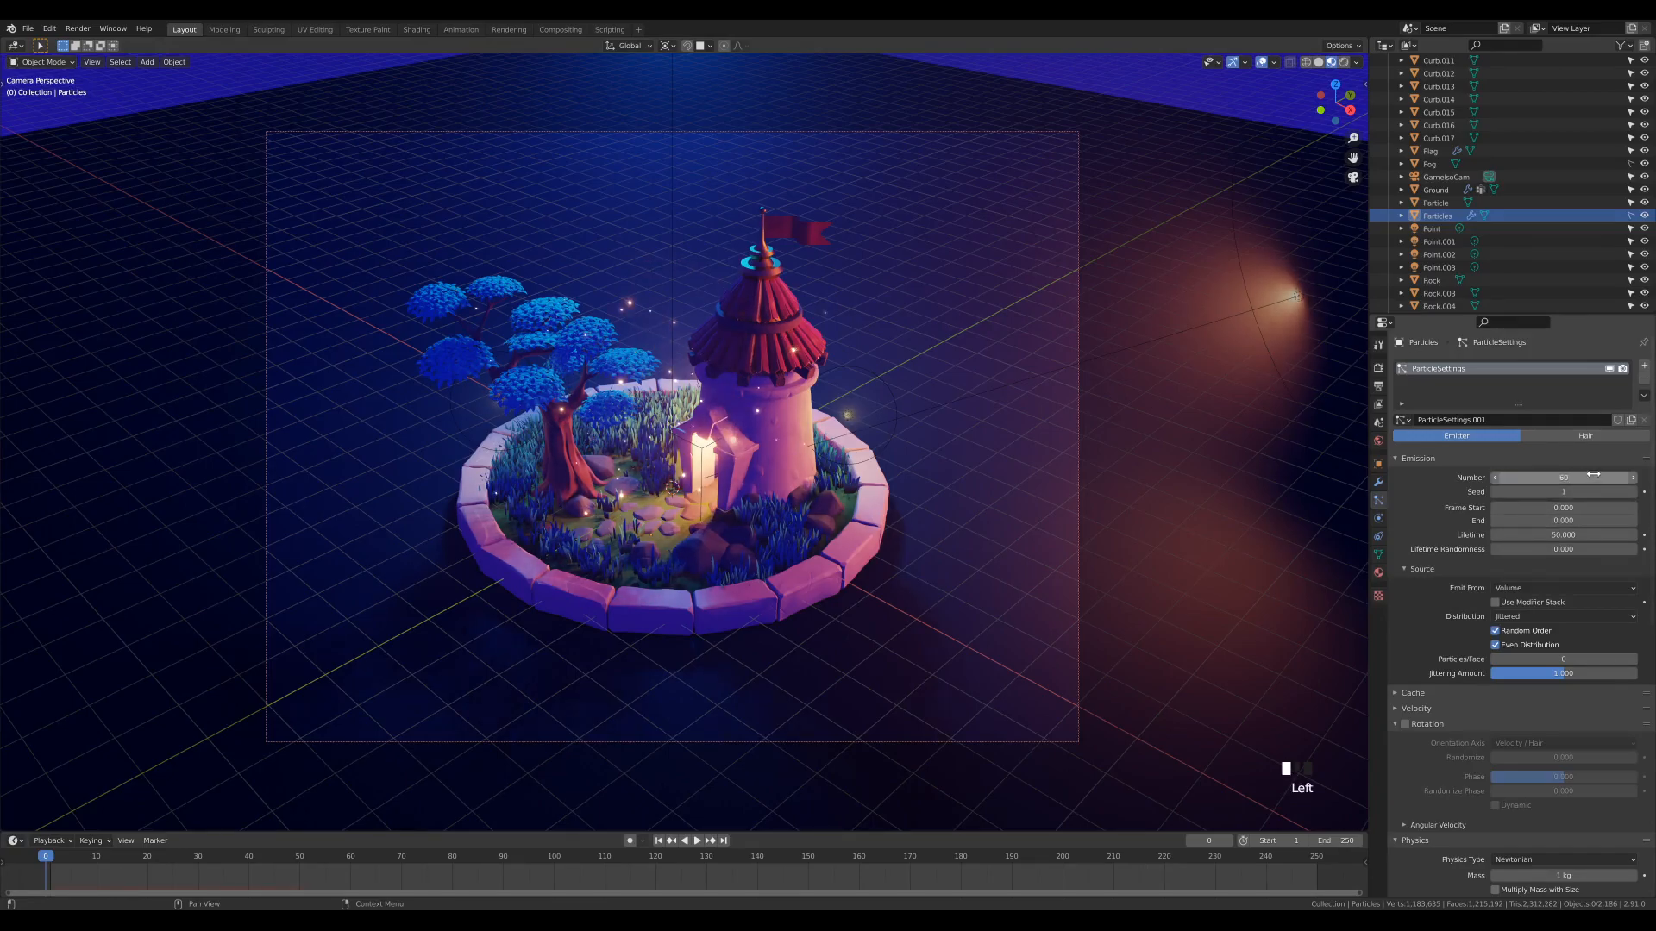
pyautogui.doubleClick(1577, 479)
pyautogui.write('55')
pyautogui.press('Return')
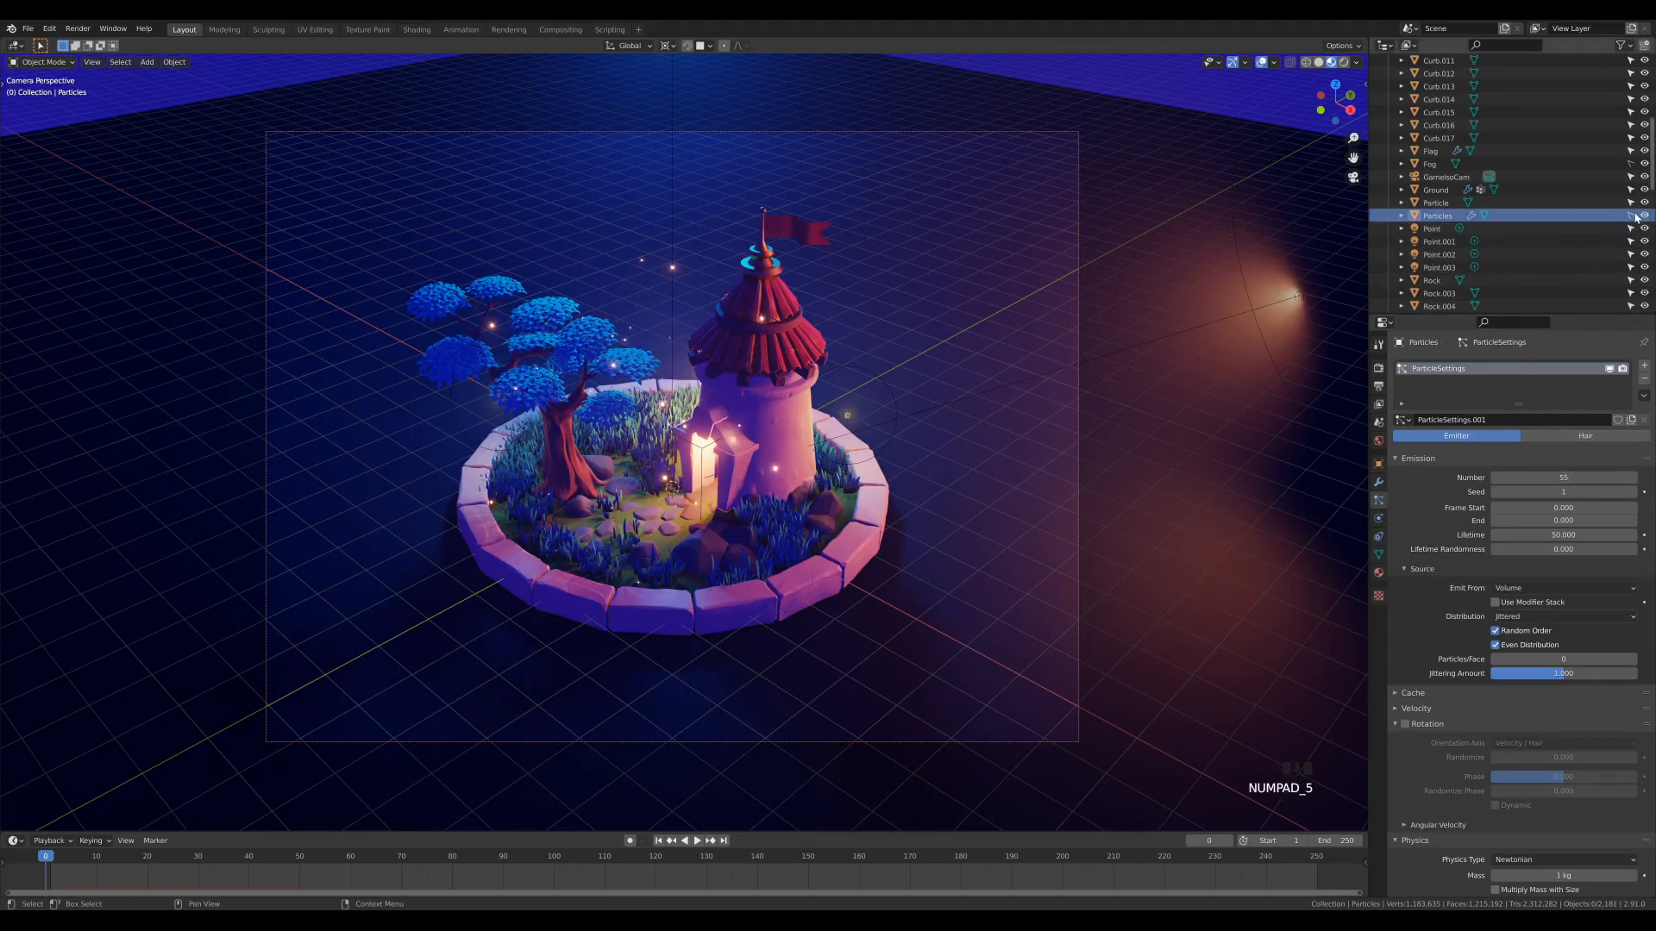
# Scale the Particles emitter to about 0.836 and move it about 1.13 m horizontally with global Z locked
pyautogui.click(1451, 218)
pyautogui.press('s')
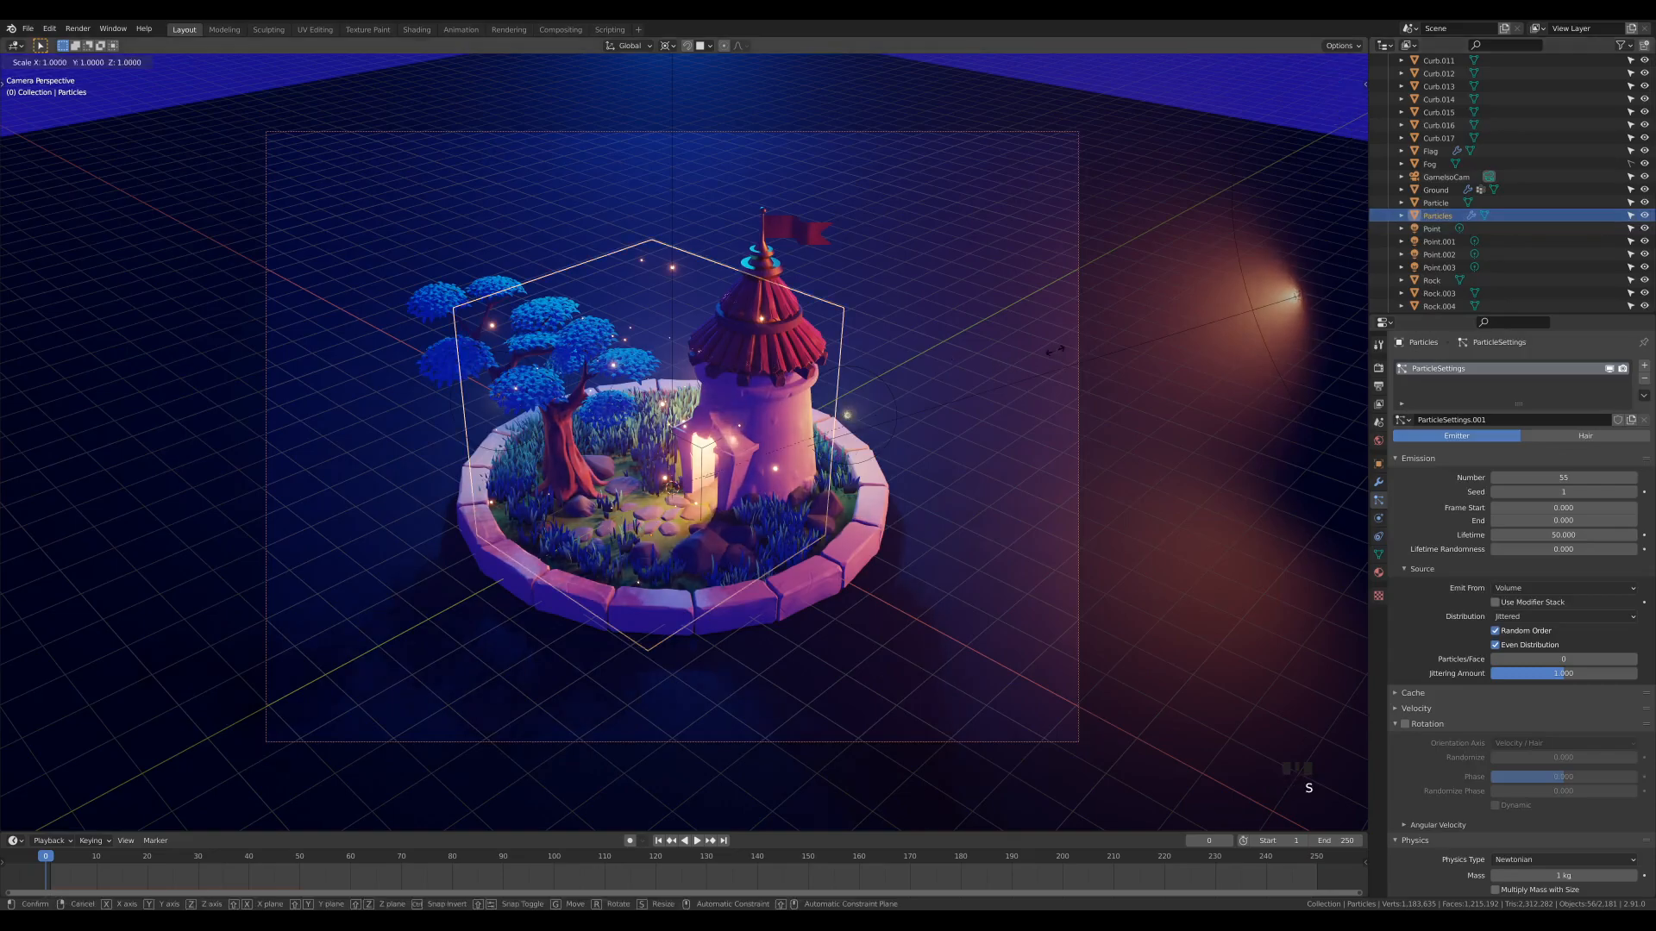
pyautogui.click(979, 343)
pyautogui.press('g')
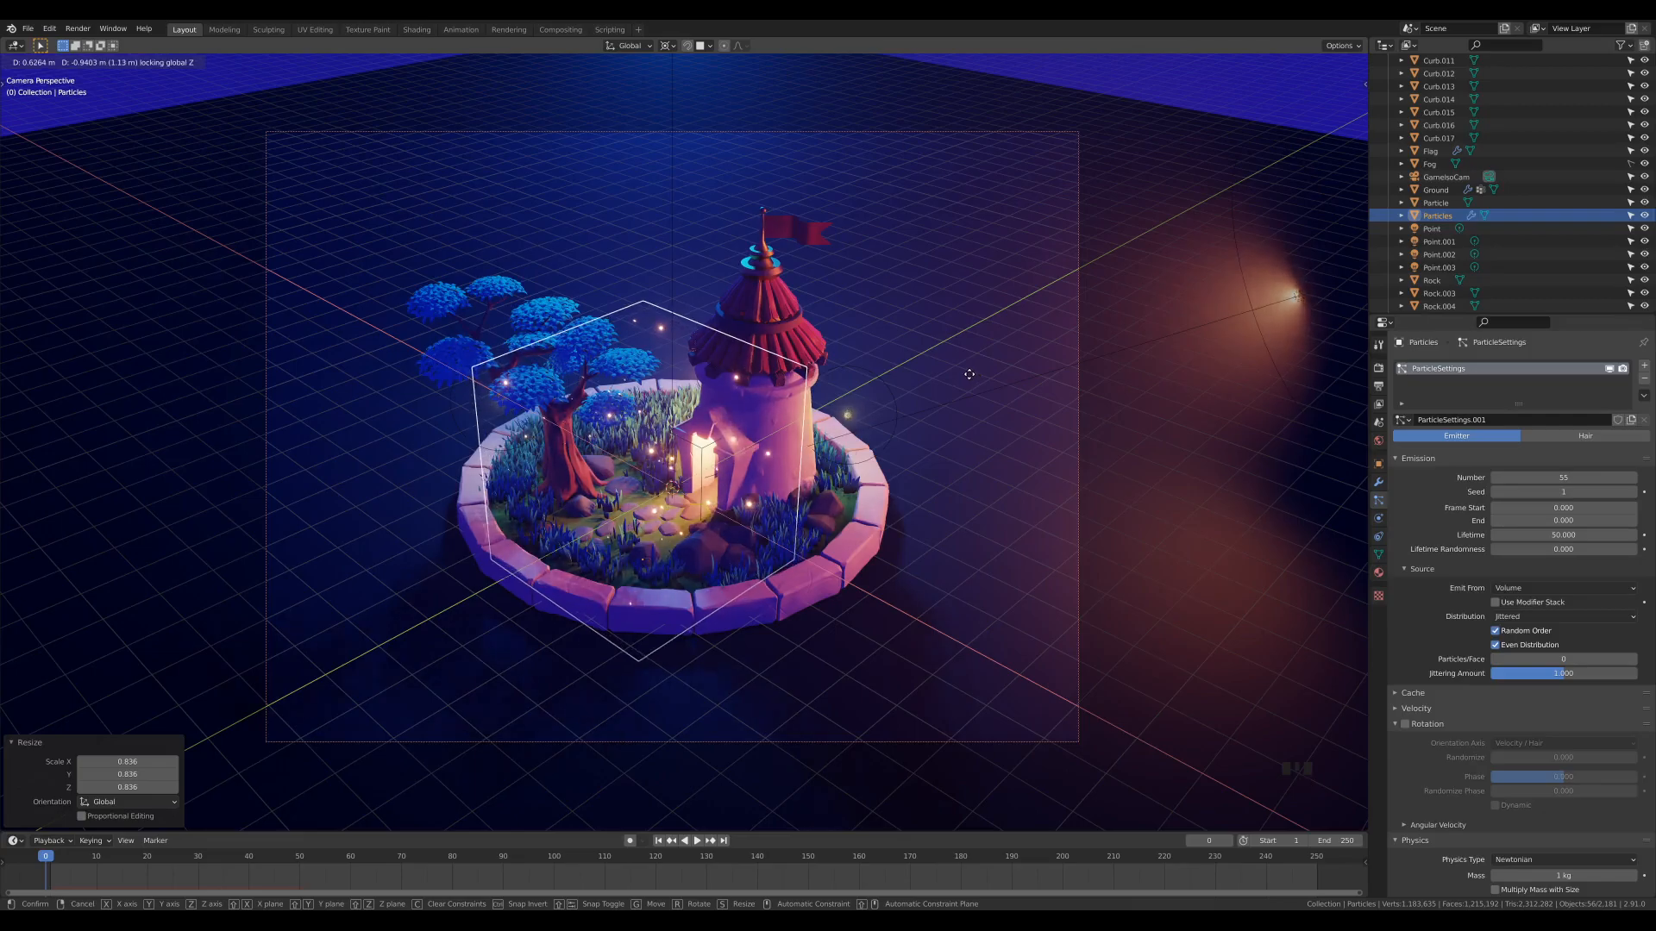
pyautogui.click(969, 373)
# Select the Area light behind the diorama and check the lighting in rendered shading
pyautogui.click(629, 328)
pyautogui.click(672, 251)
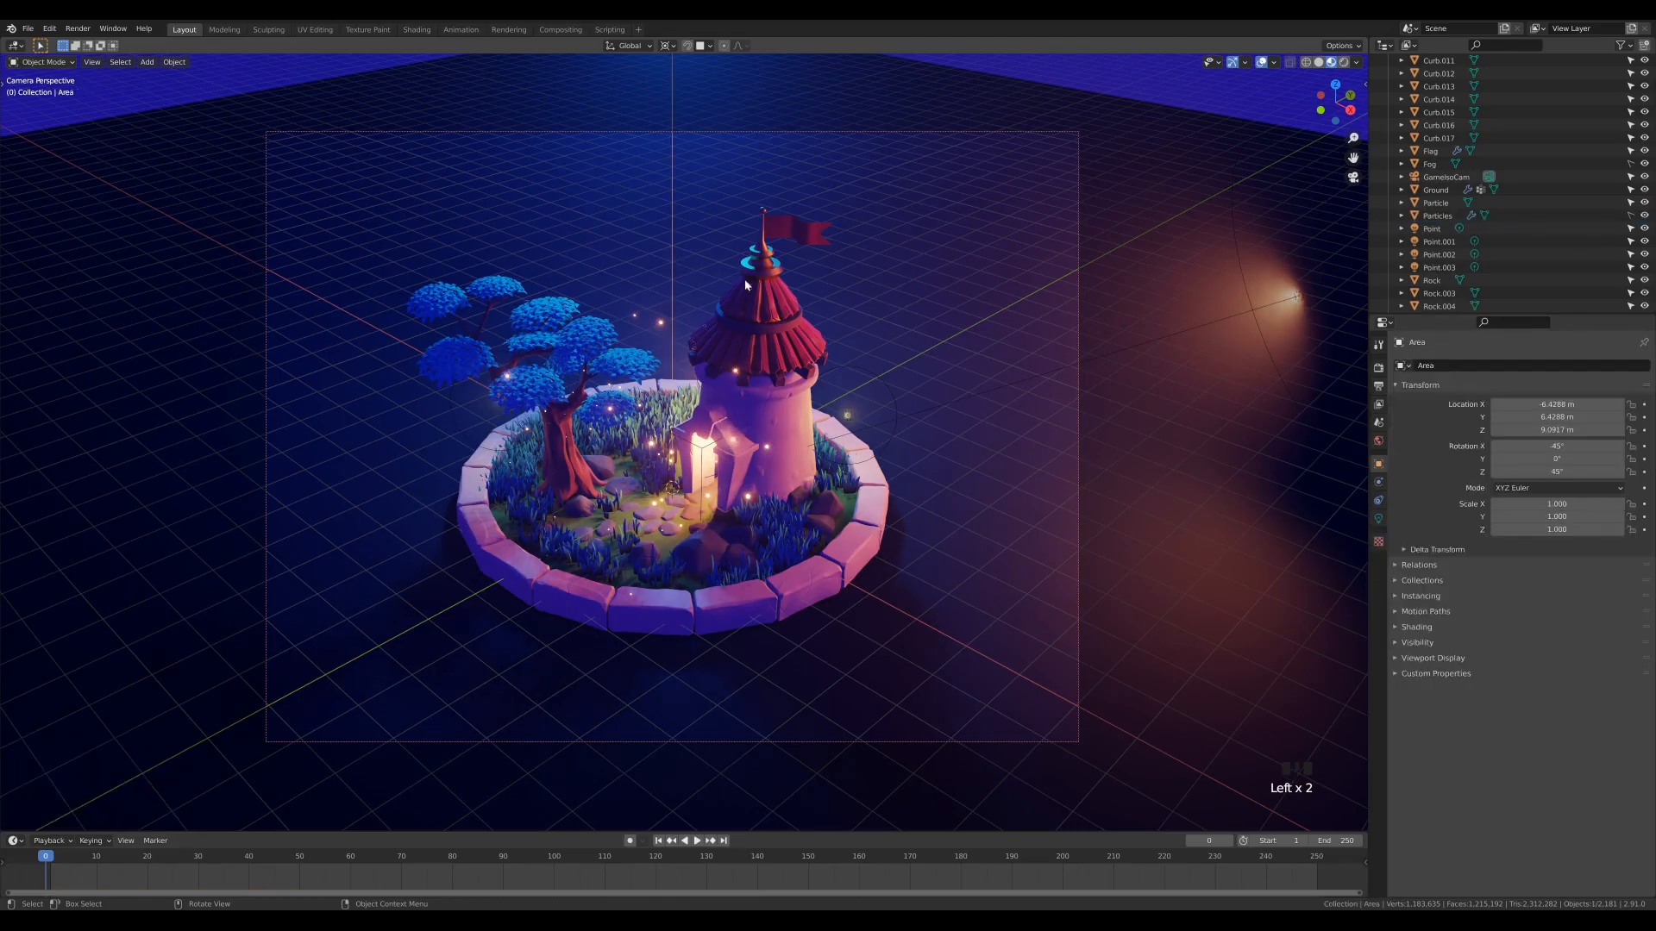
pyautogui.scroll(-3, 759, 254)
pyautogui.press('z')
pyautogui.click(871, 248)
pyautogui.scroll(2, 940, 280)
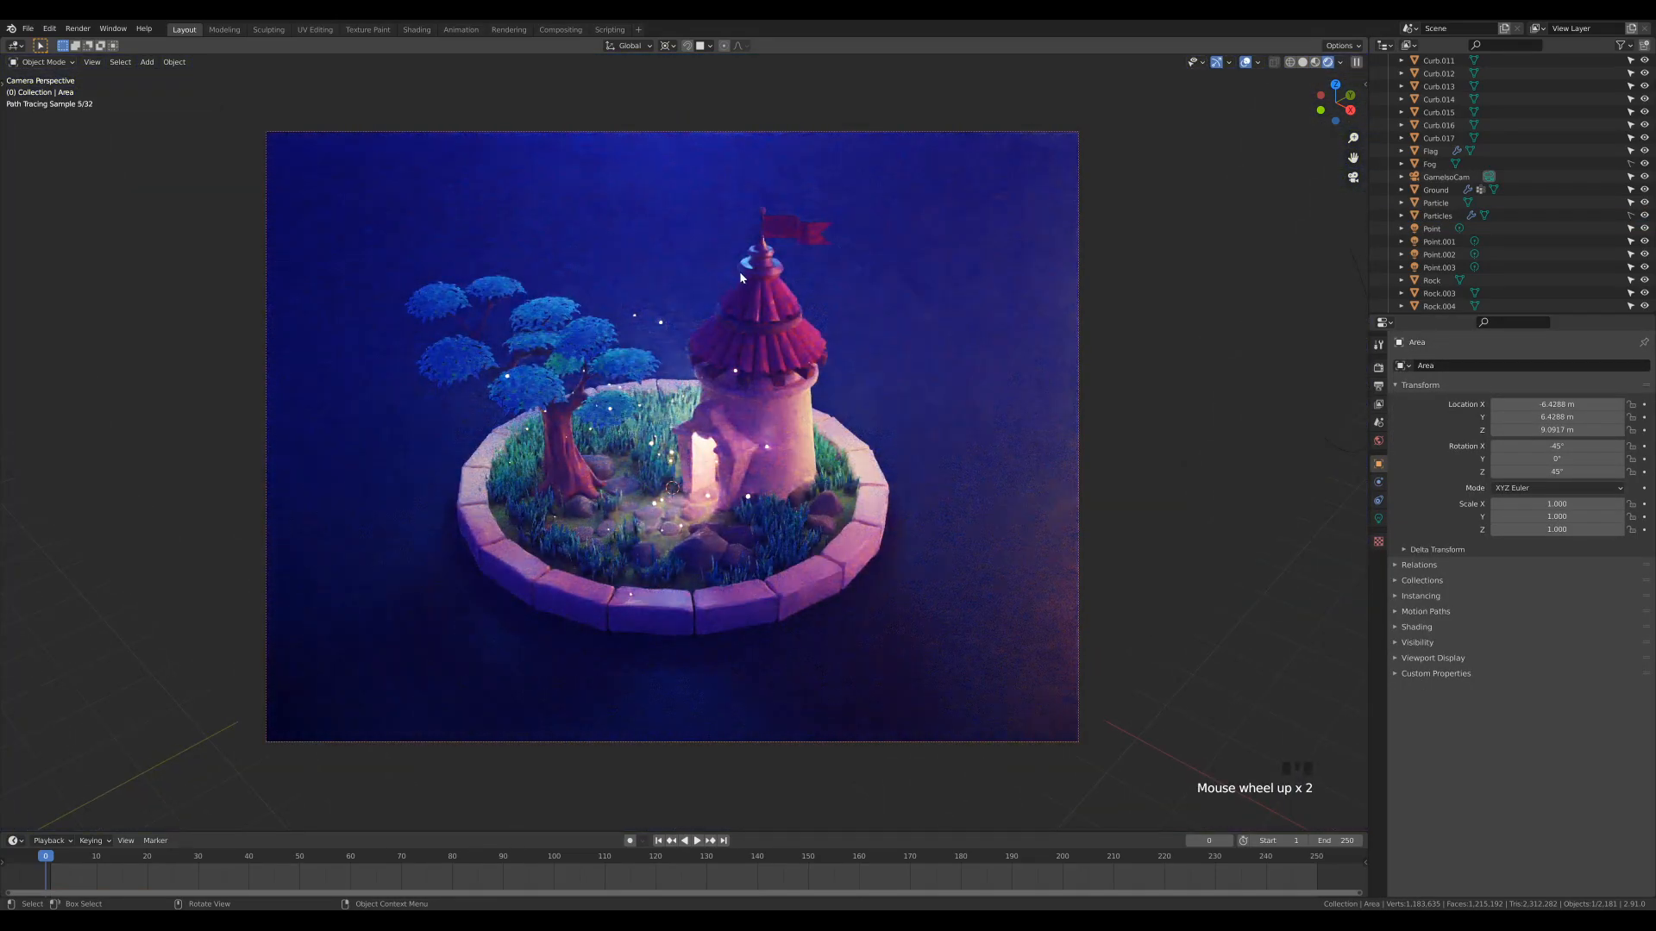
# Rotate the Area light about 9.81° around global Z in material preview and check the result in rendered shading
pyautogui.press('z')
pyautogui.click(841, 322)
pyautogui.press('r')
pyautogui.press('z')
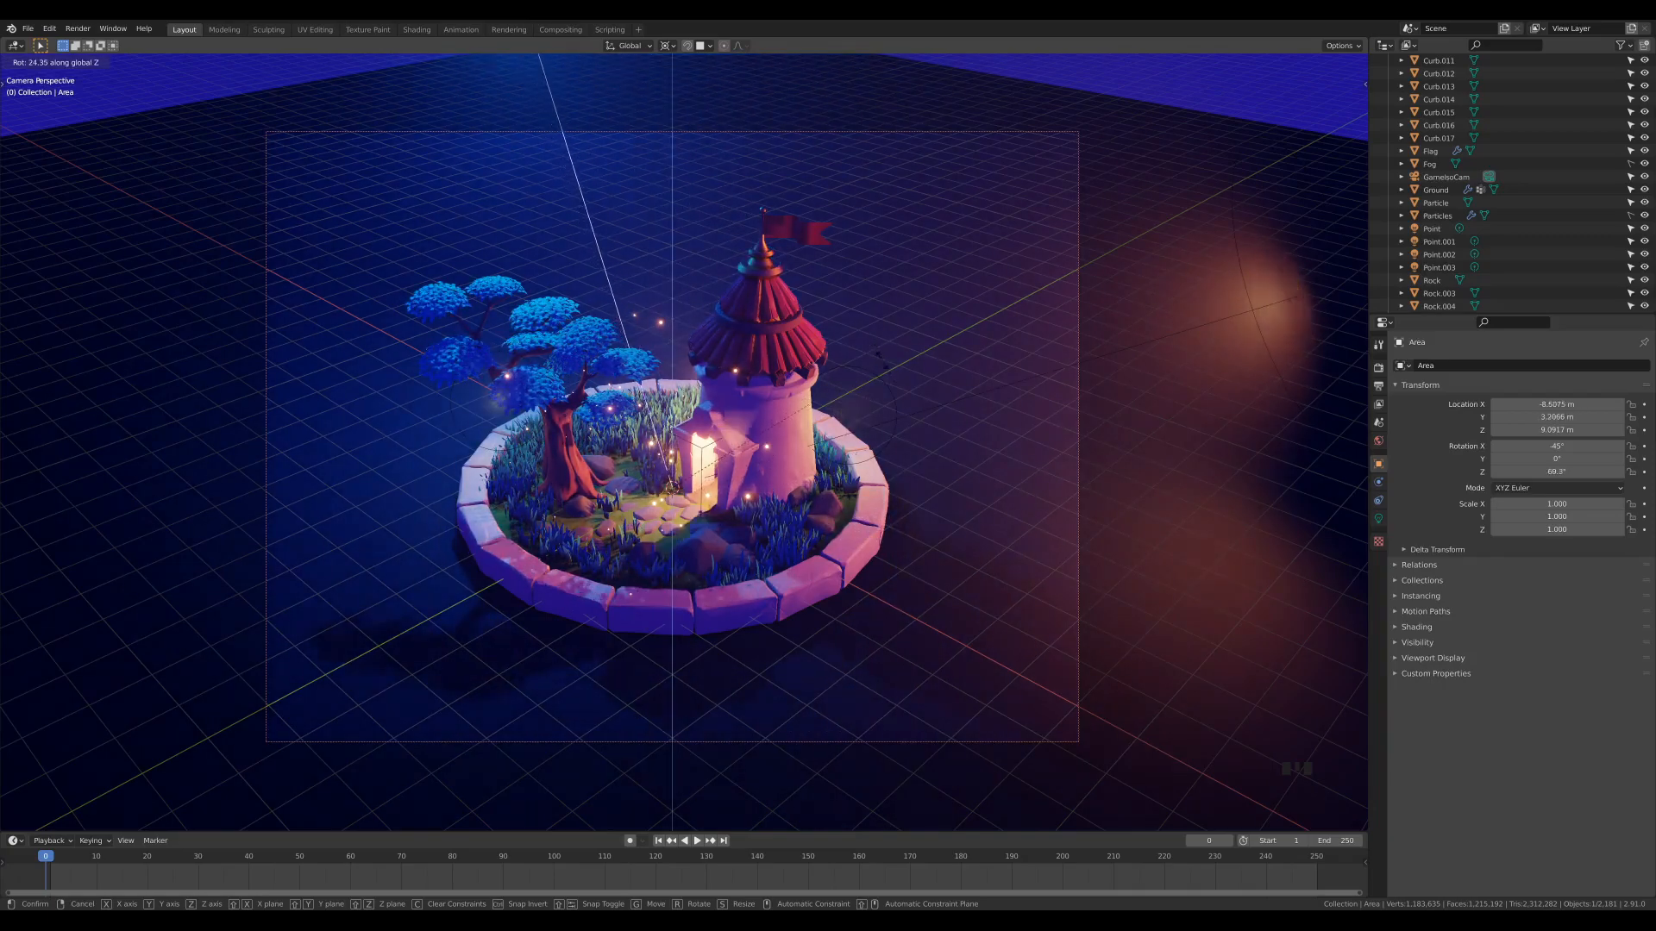
pyautogui.click(875, 422)
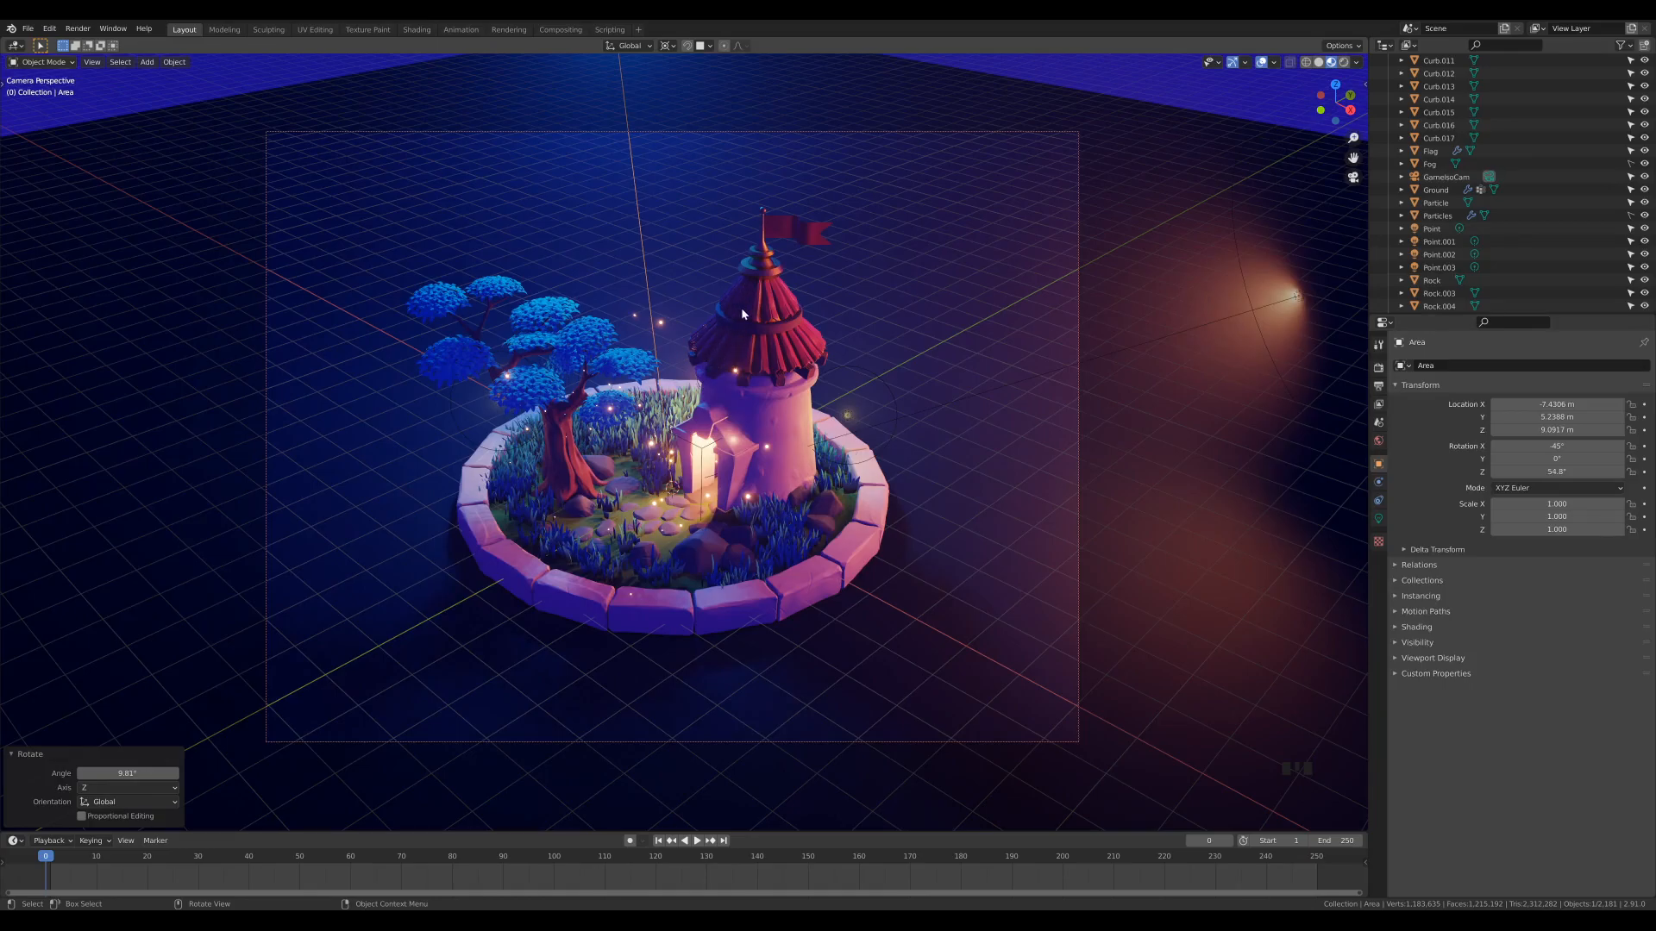
pyautogui.scroll(-1, 924, 471)
pyautogui.press('z')
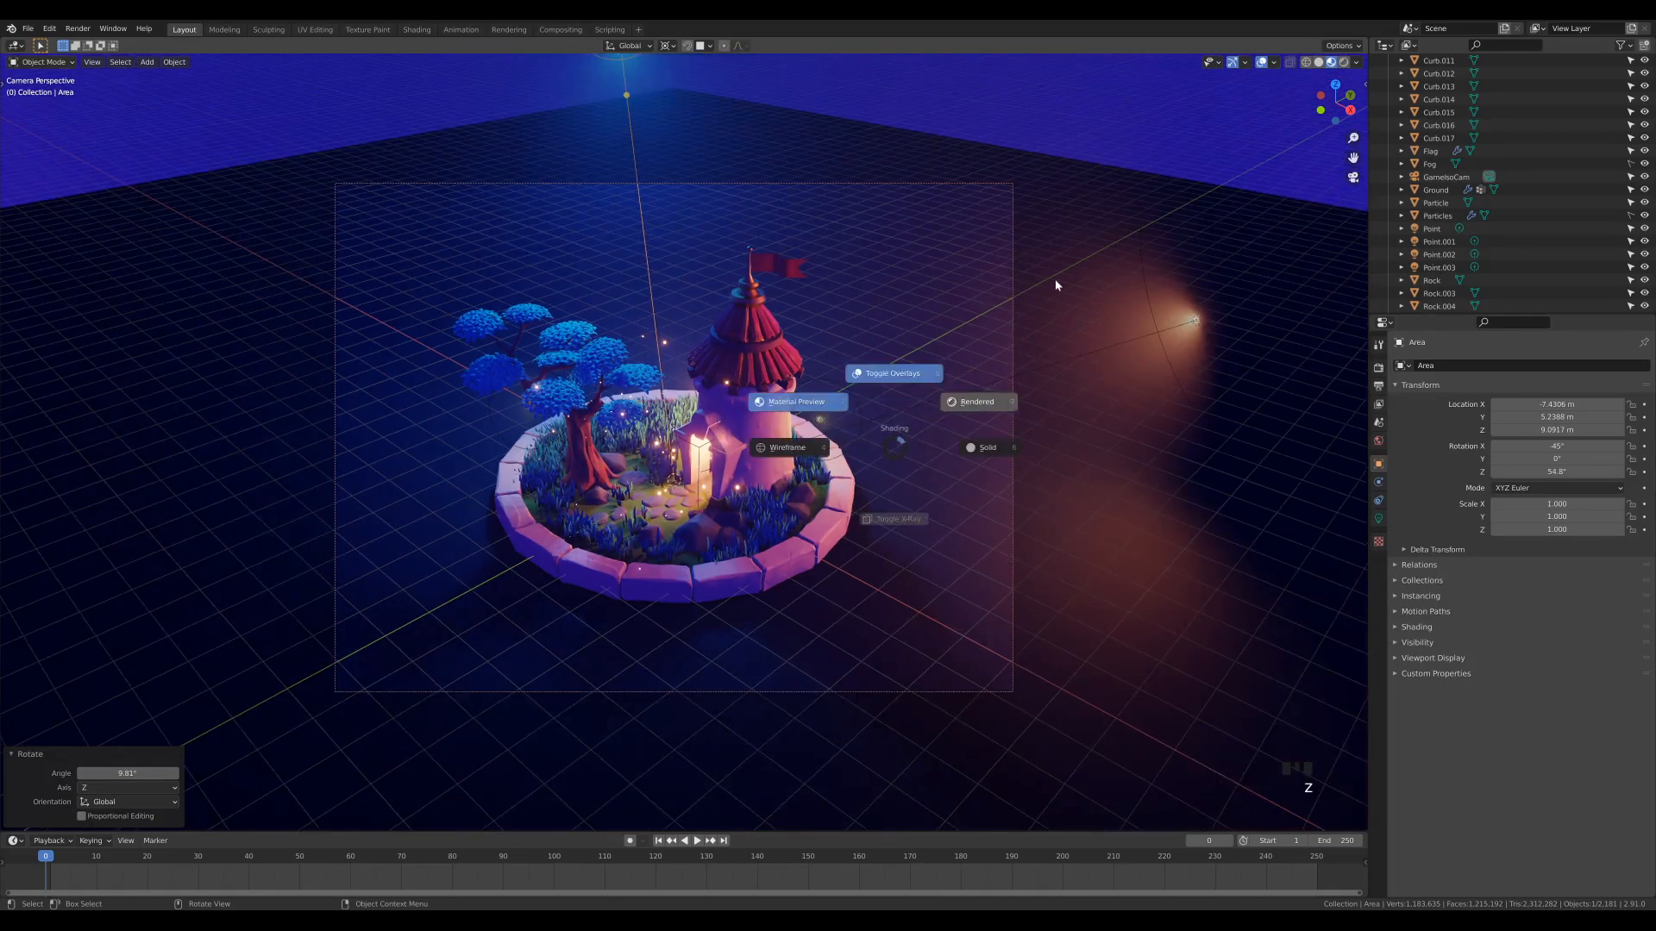
pyautogui.click(1046, 283)
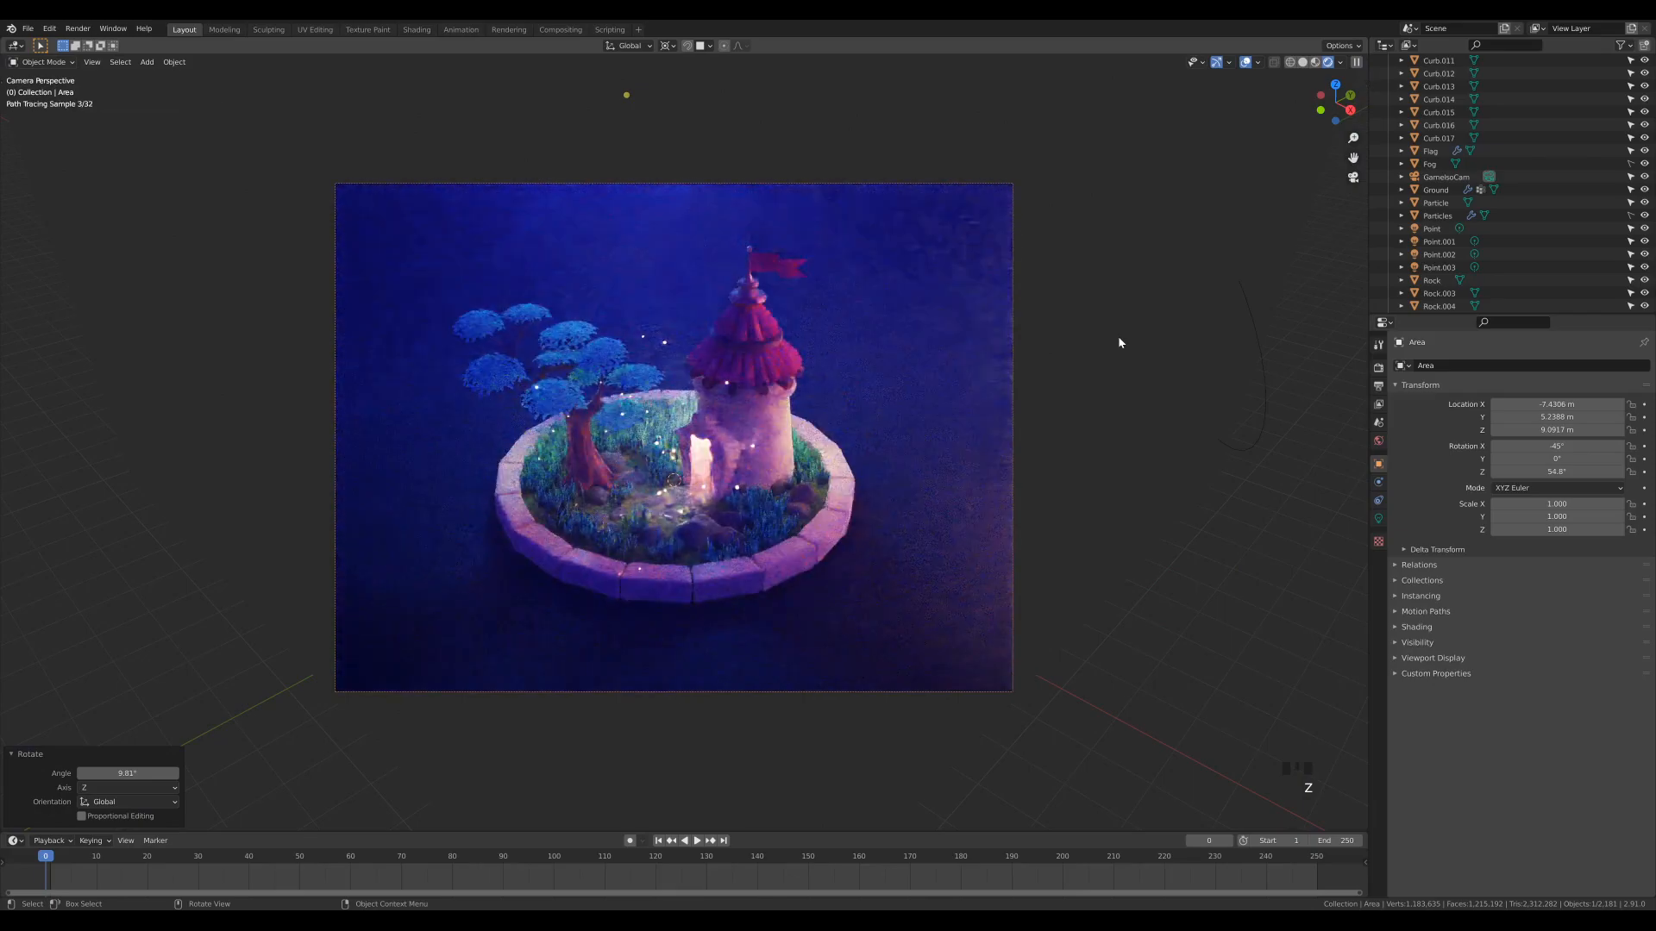